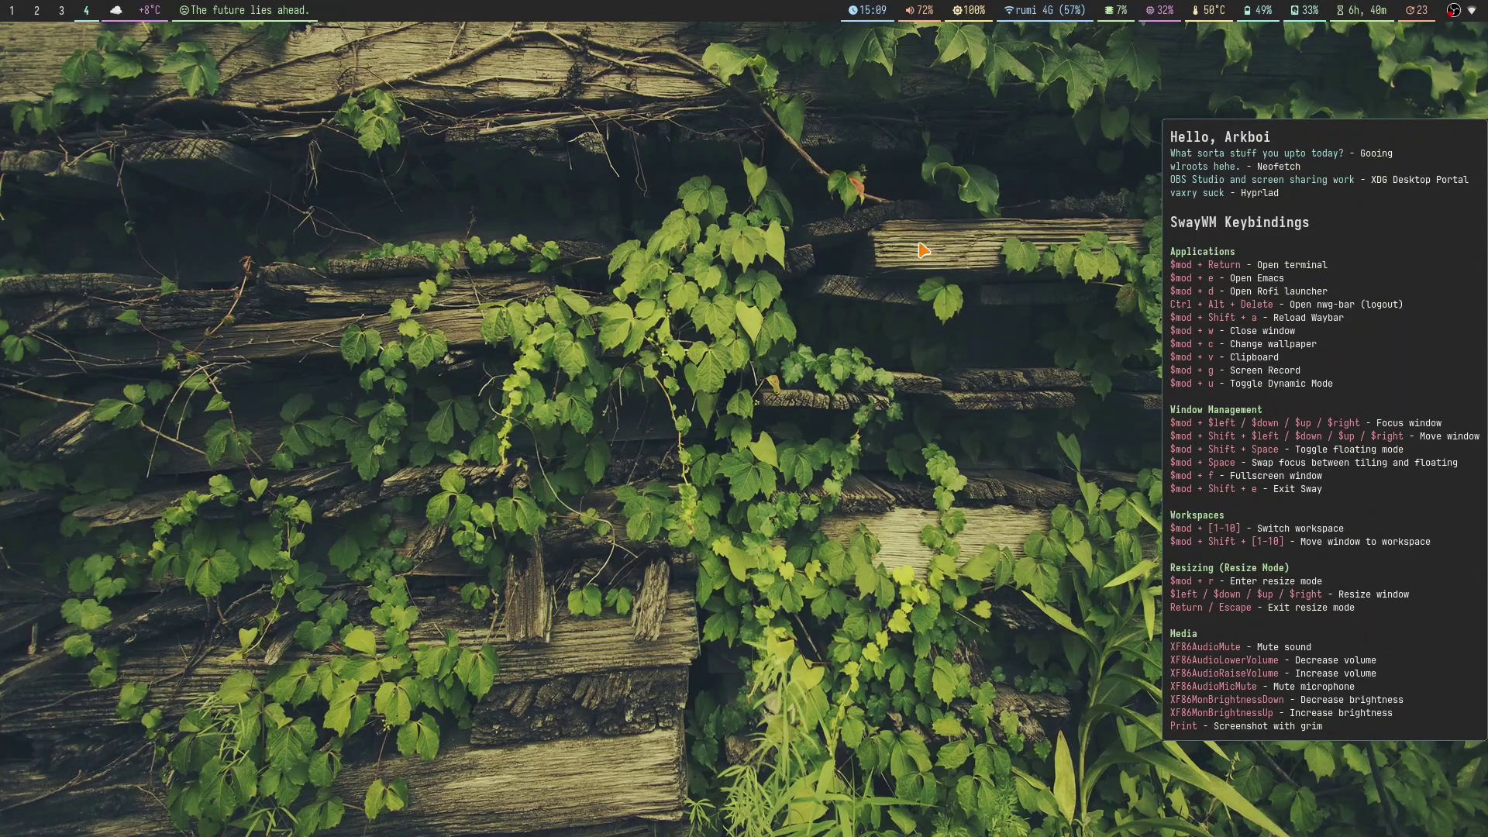
# Step: Apply the ivy-on-wood wallpaper, then visit the Floorp workspace 1 and terminal workspace 2
pyautogui.press('super+c')
pyautogui.press('Return')
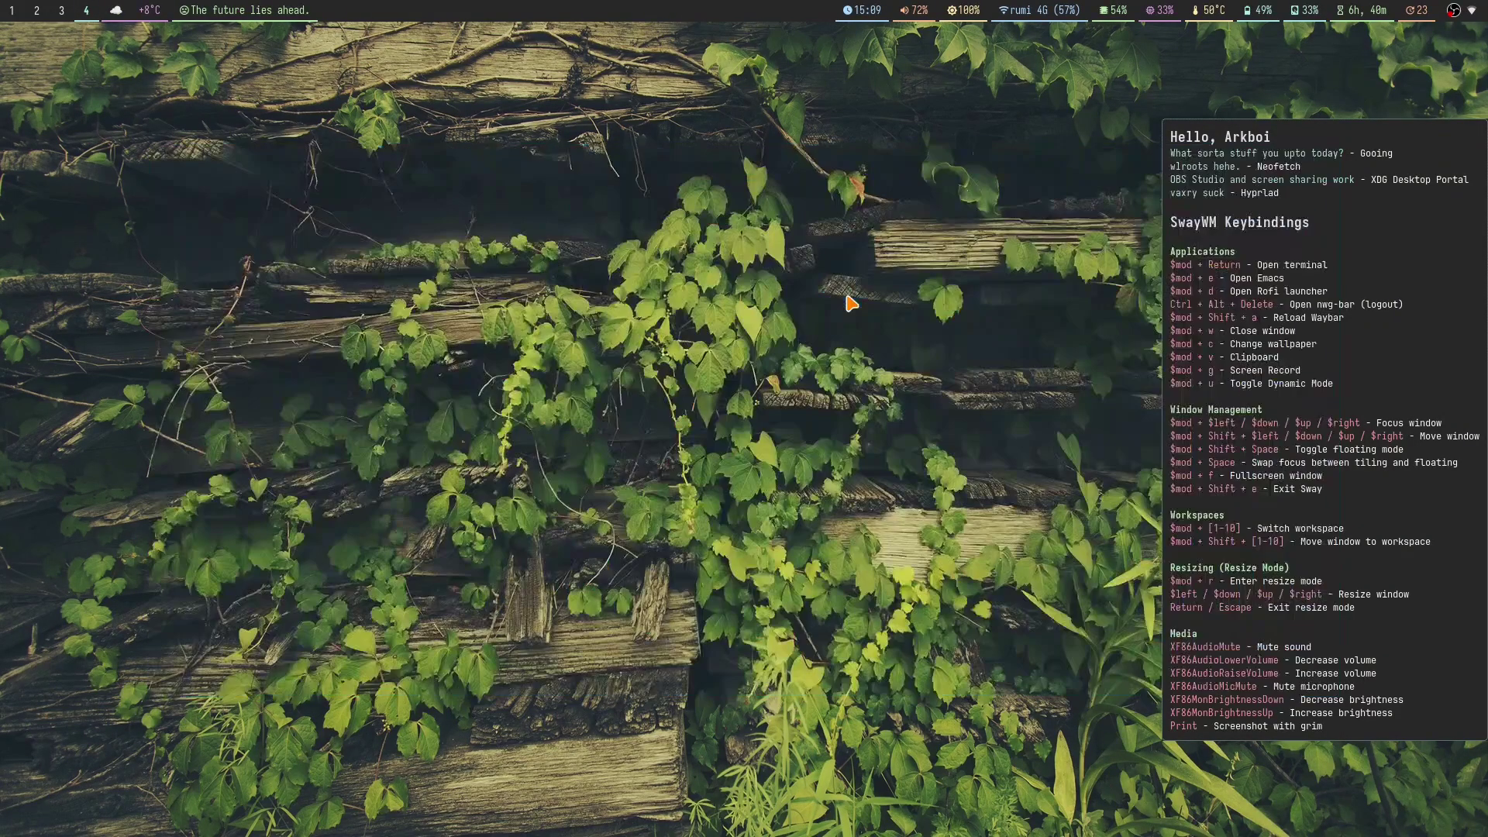
pyautogui.press('super+1')
pyautogui.press('super+2')
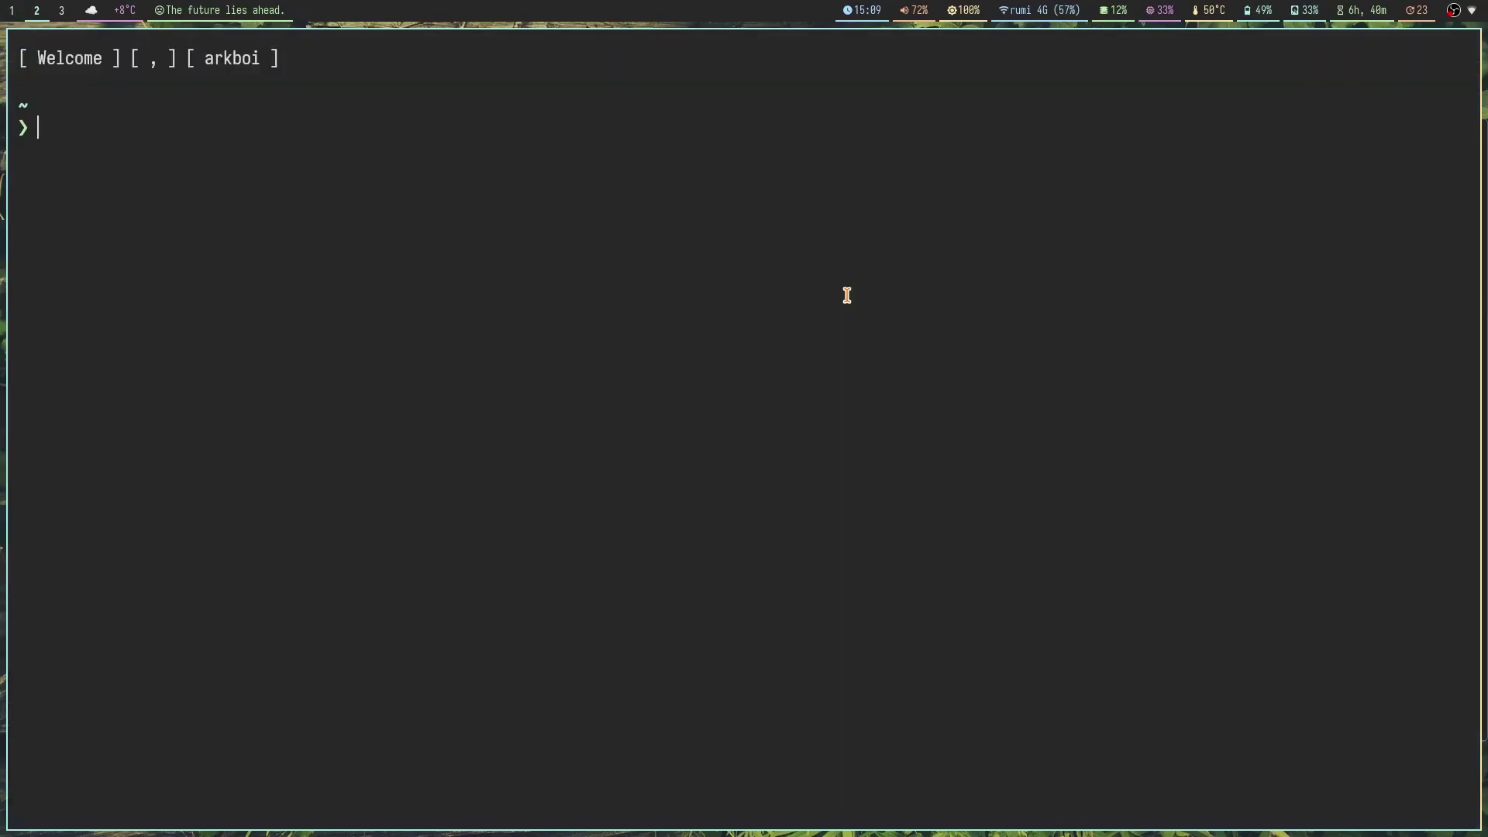
# Step: Open extra terminals to show tiling, move one to another tile, then close them
pyautogui.press('super+Return')
pyautogui.press('super+Return')
pyautogui.press('super+Return')
pyautogui.press('super+Return')
pyautogui.moveTo(960, 635); pyautogui.dragTo(946, 684)
pyautogui.press('super+q')
pyautogui.press('super+q')
pyautogui.press('super+q')
pyautogui.press('super+q')
# Step: Glance at empty workspace 4 and the OBS workspace 3, then return to workspace 2
pyautogui.press('super+4')
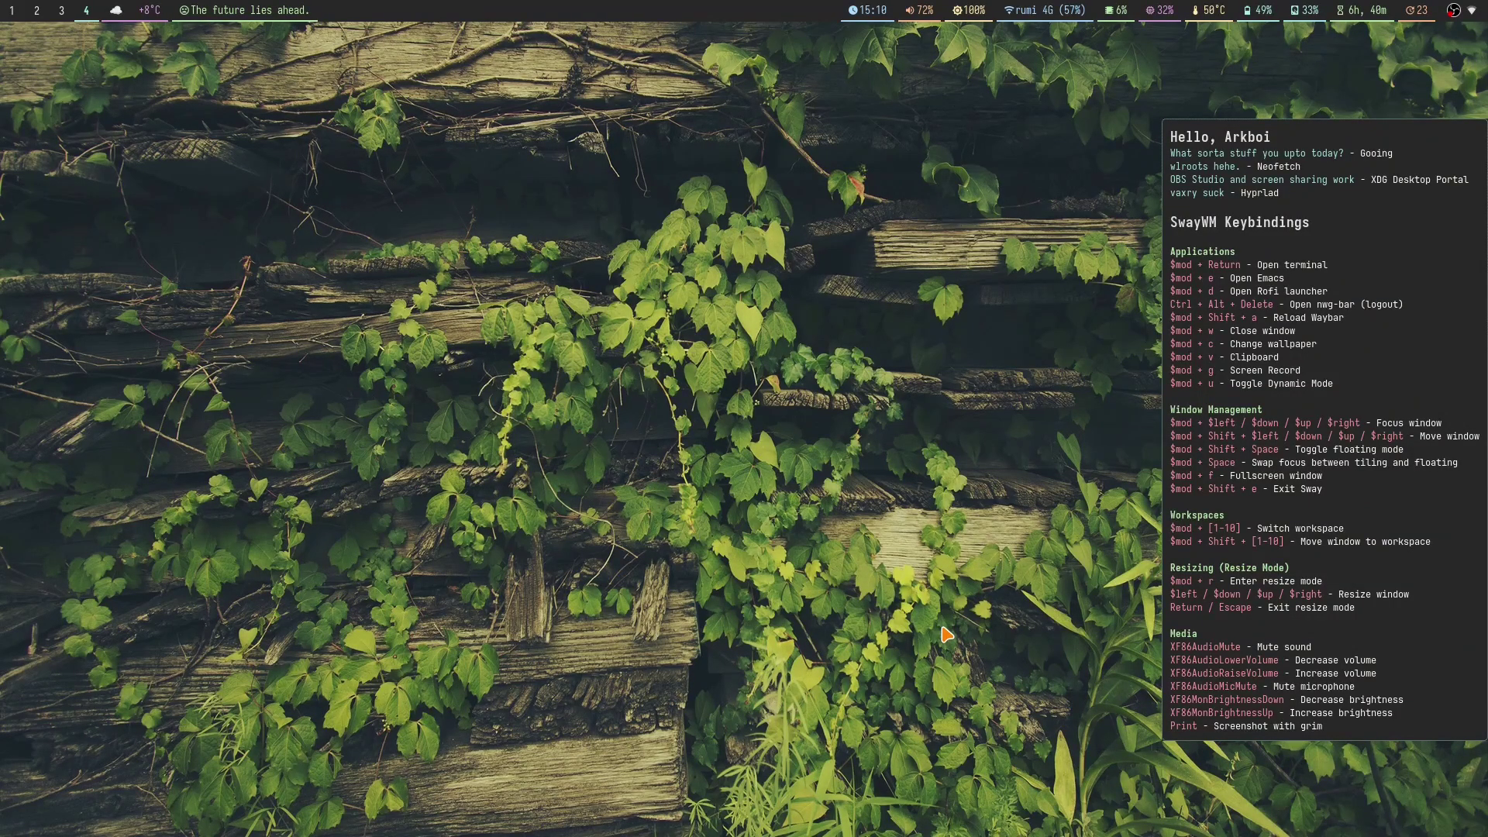
pyautogui.press('super+3')
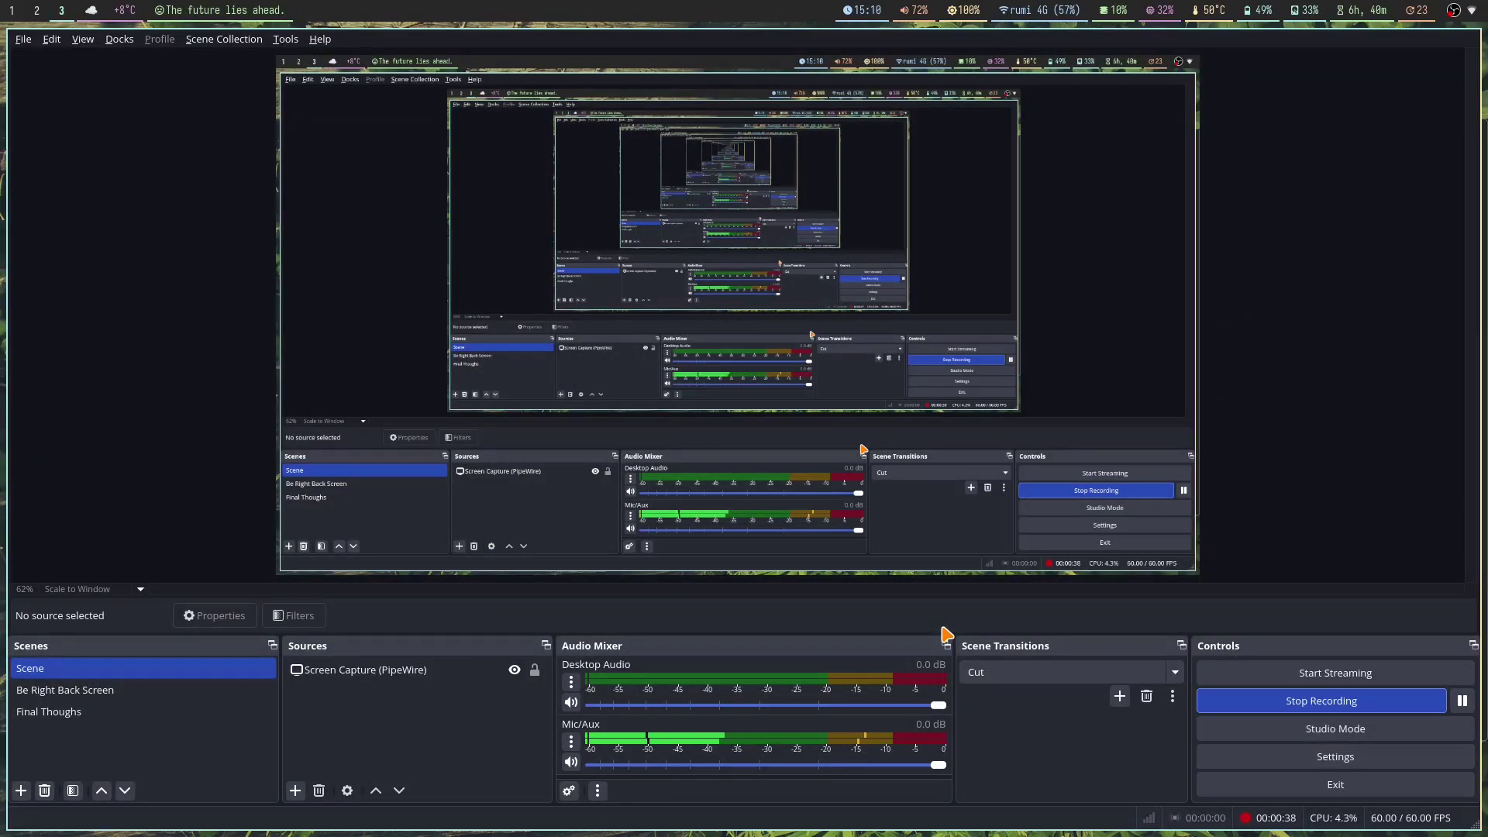
pyautogui.press('super+2')
# Step: Run the fetch command in the terminal to print system info
pyautogui.write('fetch')
pyautogui.press('Return')
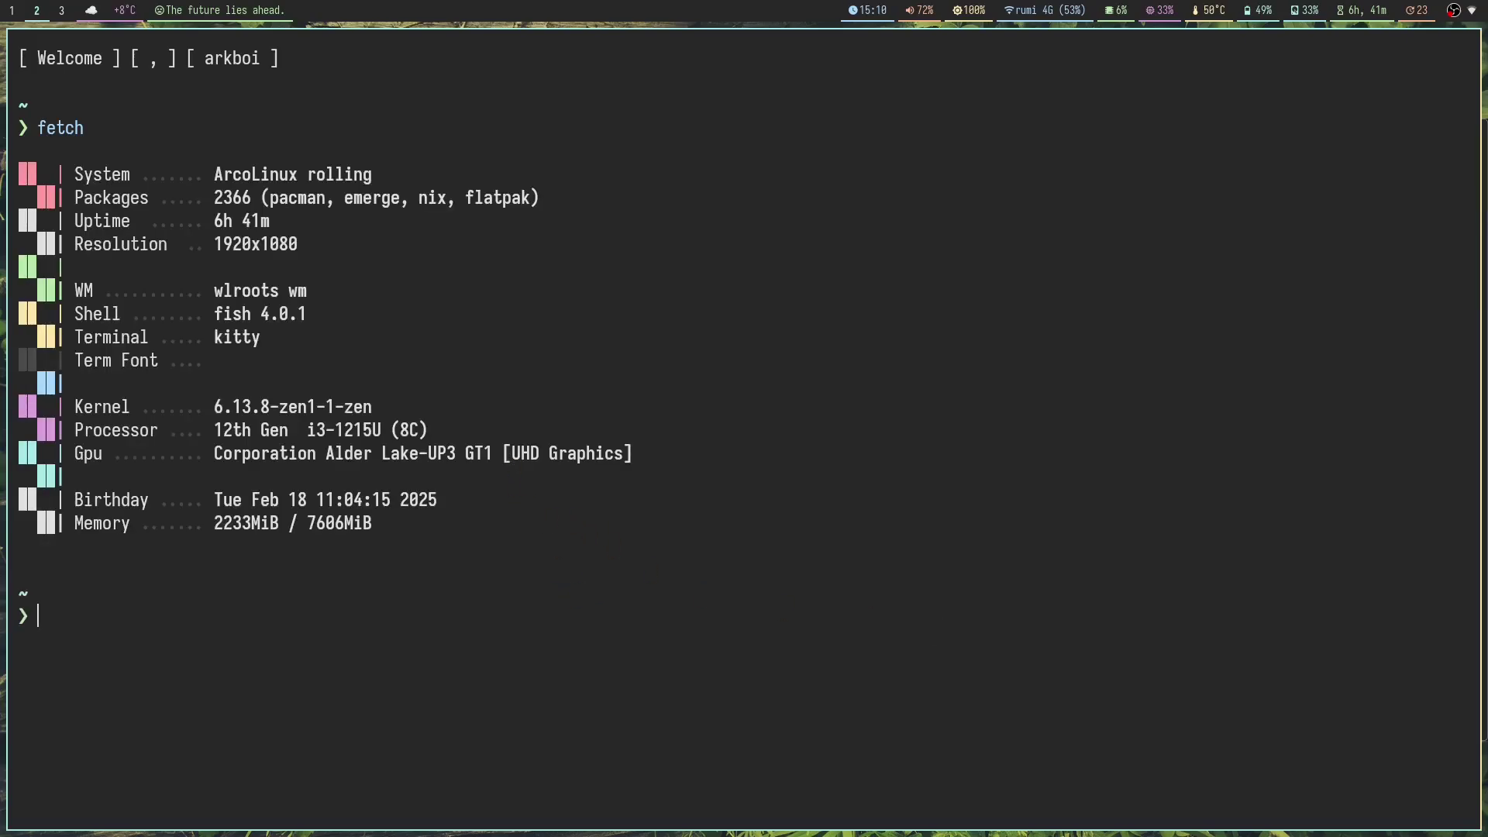
# Step: Run fastfetch in kitty, then flip between workspaces 4, 3 and 2
pyautogui.write('fastfetcjh')
pyautogui.press('Return')
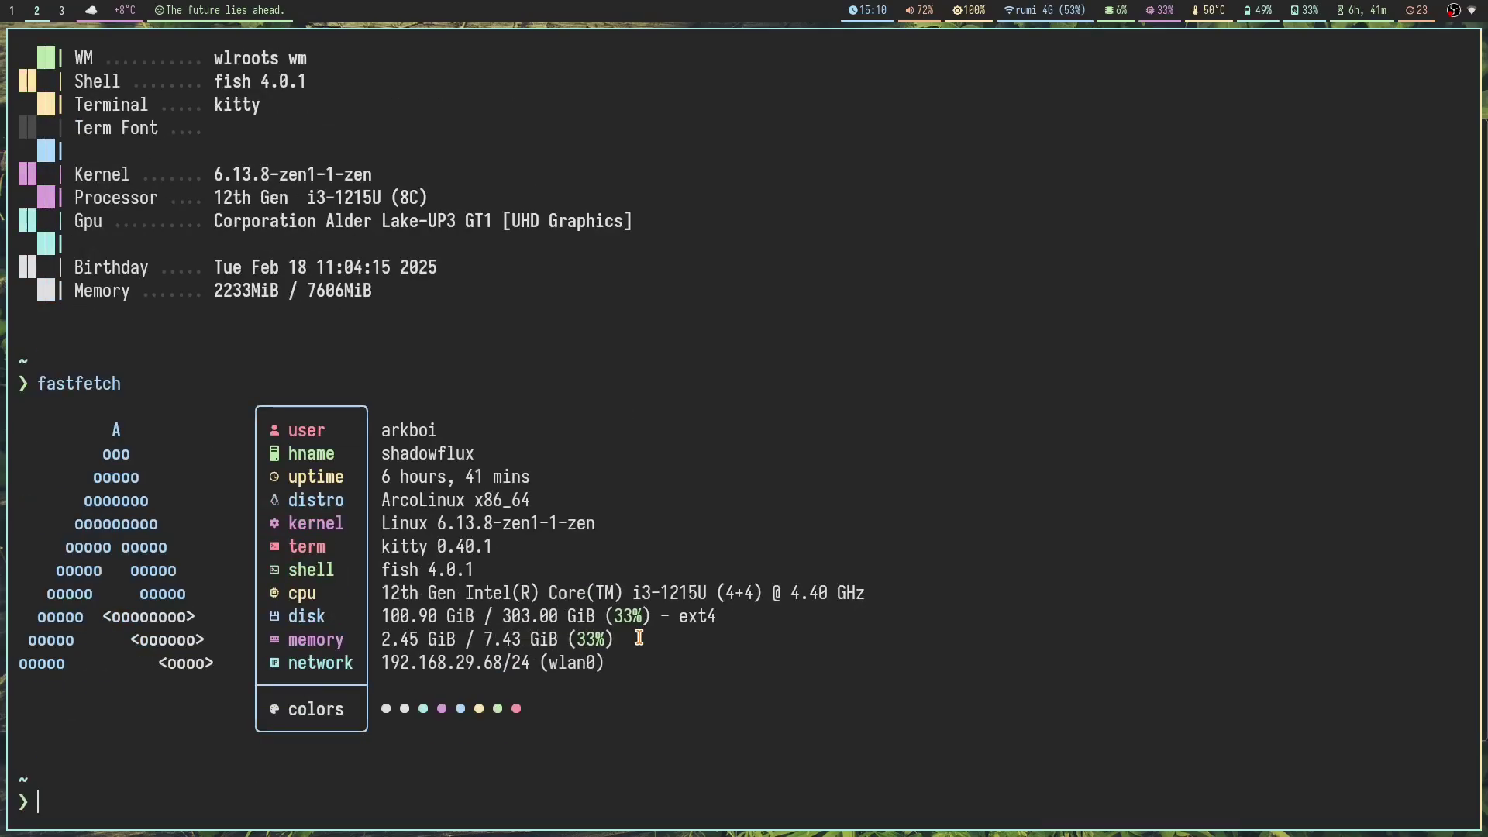
pyautogui.press('super+4')
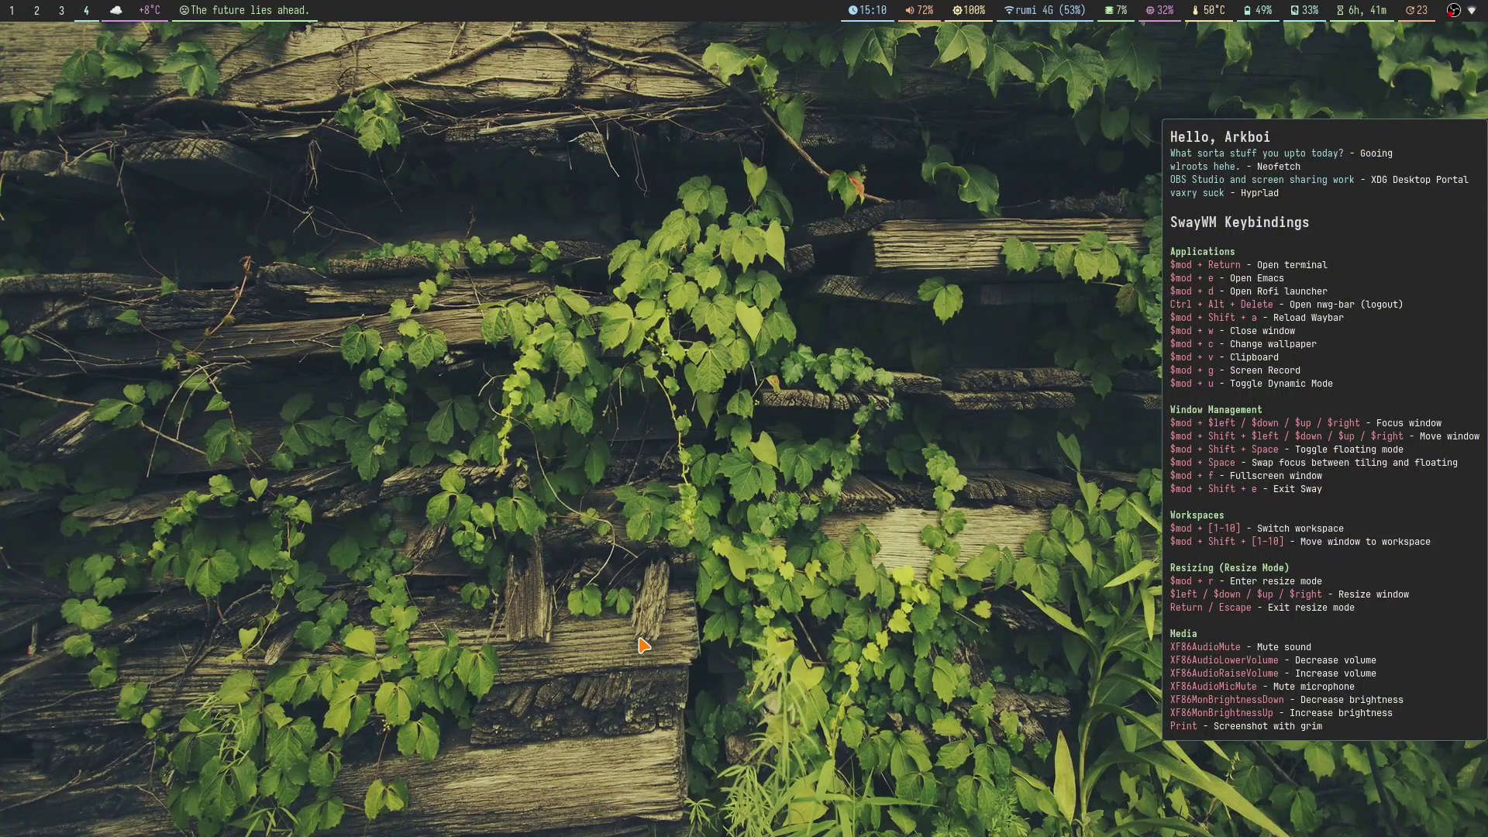
pyautogui.press('super+3')
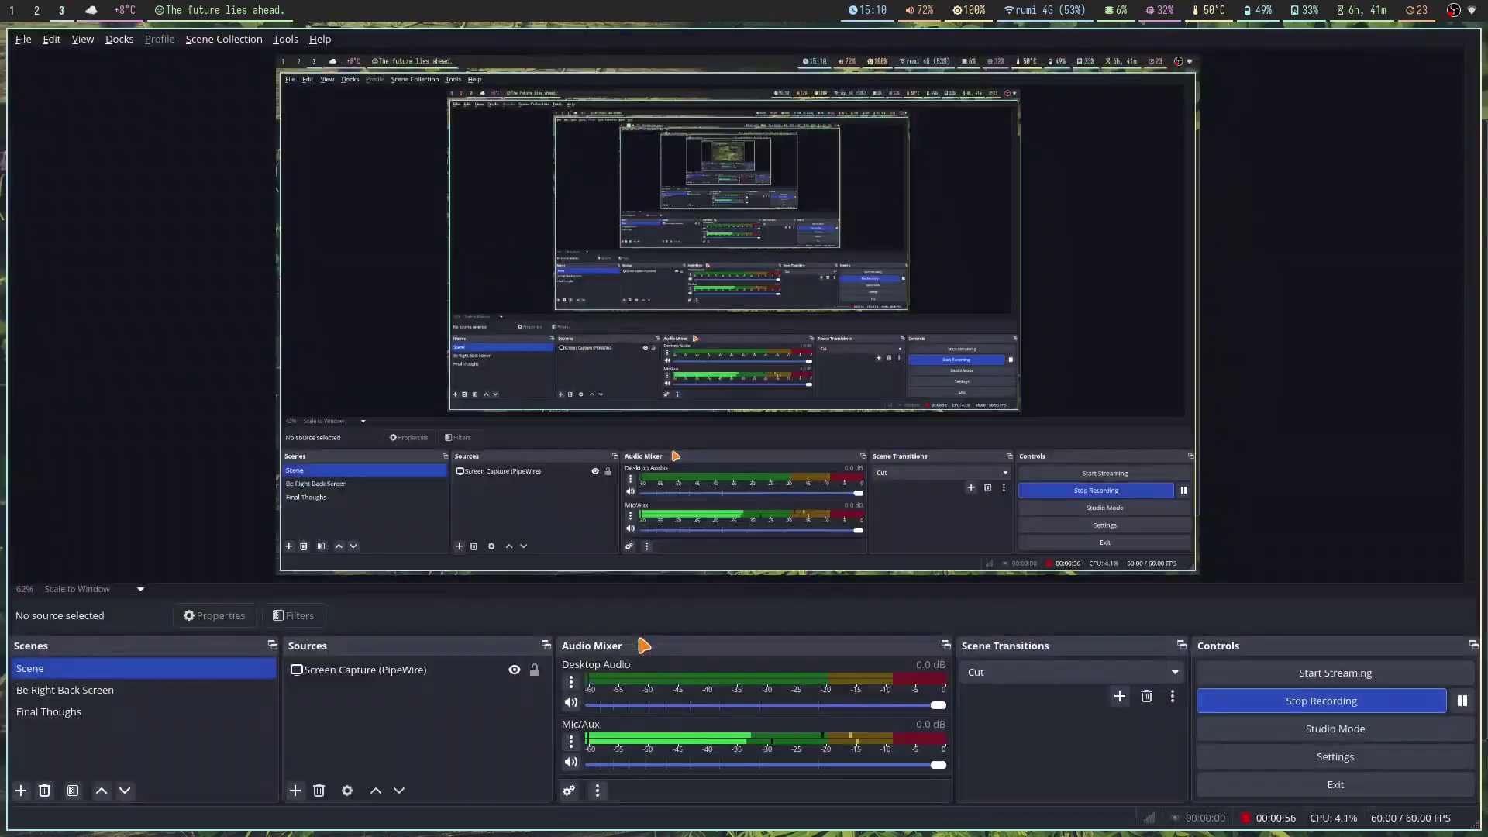
pyautogui.press('super+2')
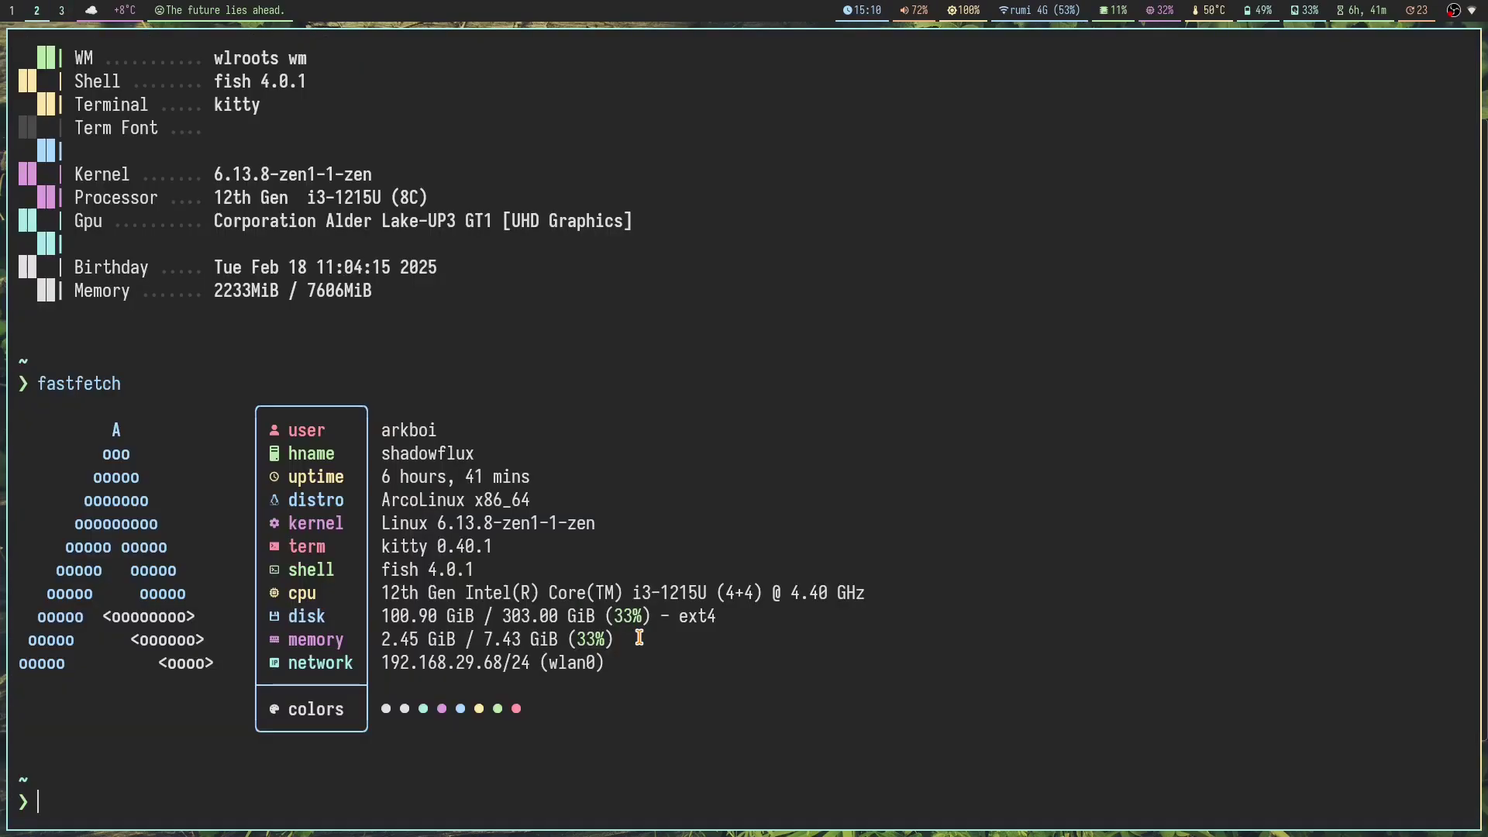
pyautogui.press('super+3')
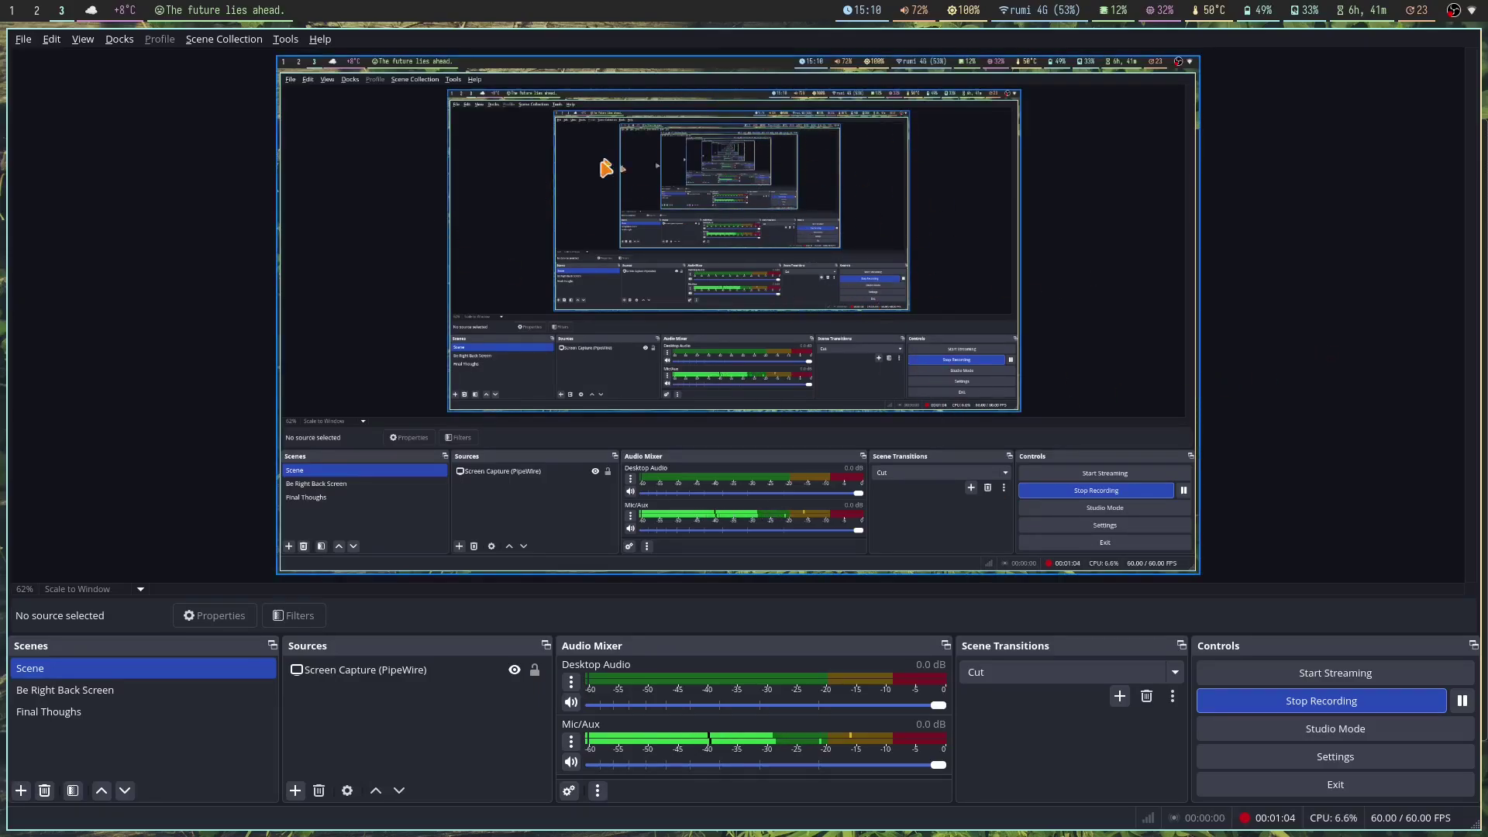
pyautogui.press('super+4')
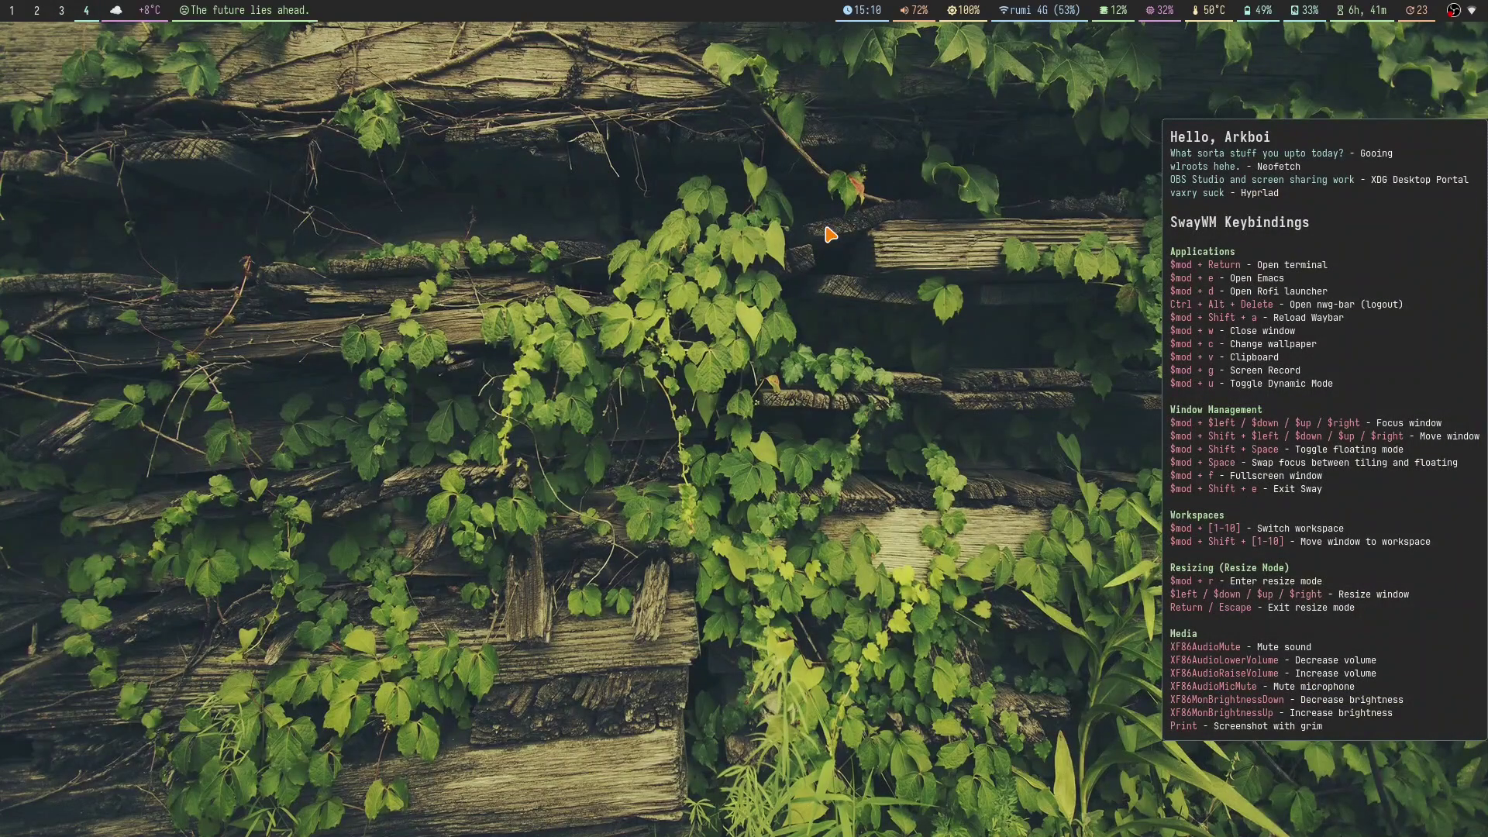
pyautogui.press('super+2')
# Step: Replace the fastfetch terminal with a fresh one and switch to empty workspace 4
pyautogui.press('super+q')
pyautogui.press('super+Return')
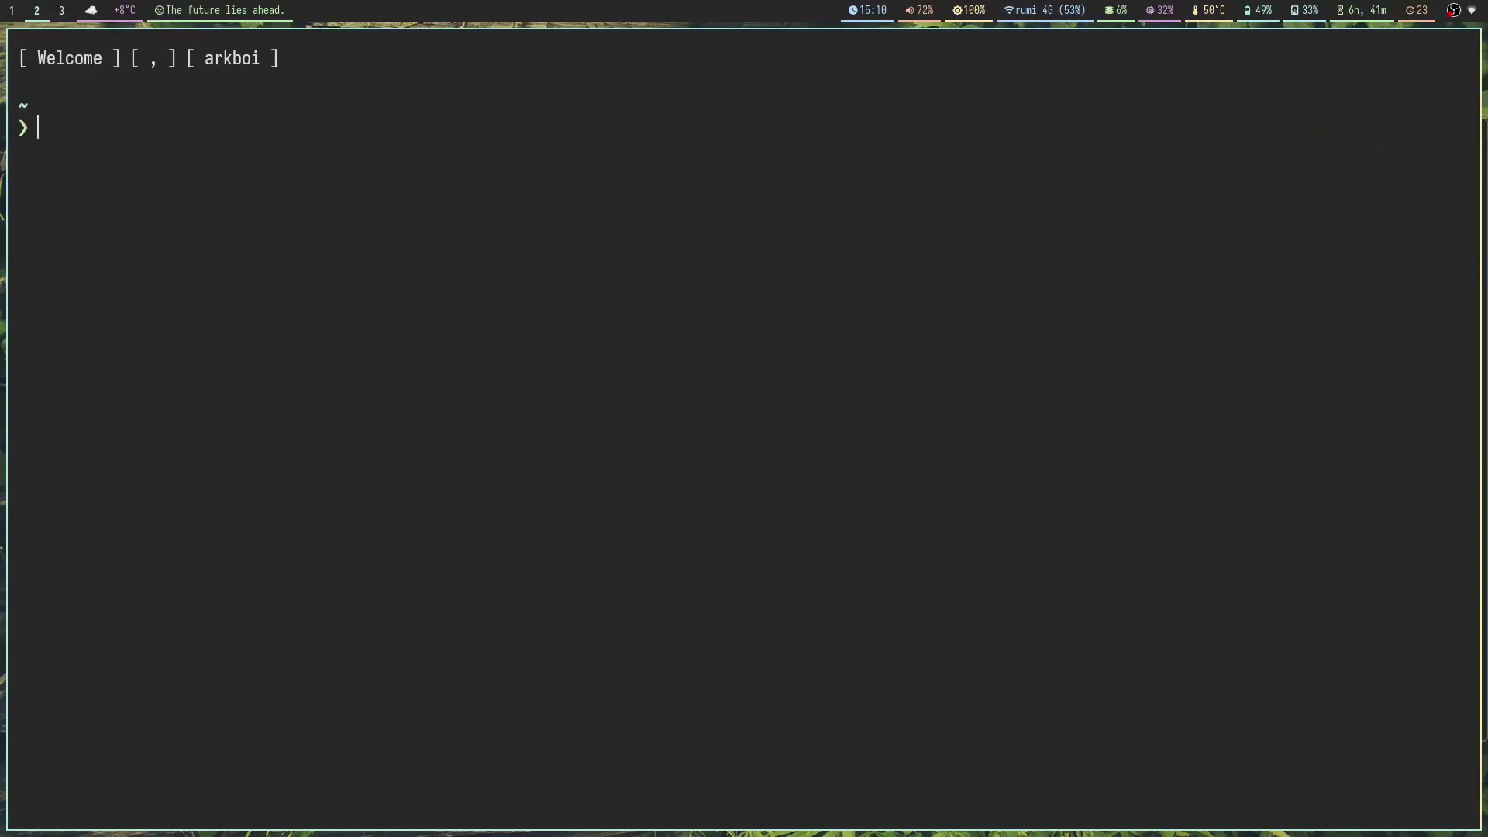
pyautogui.press('super+4')
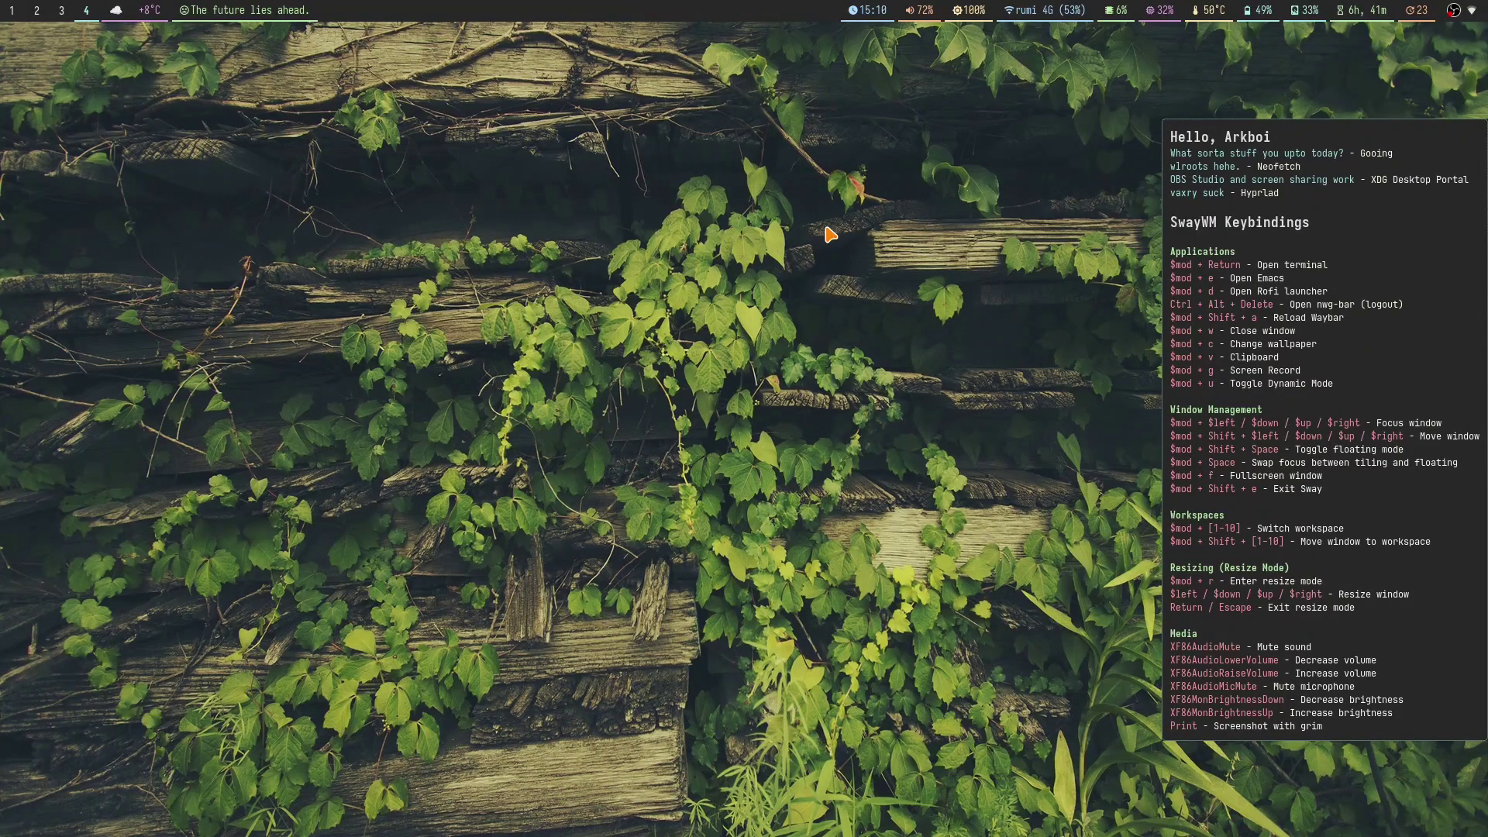
# Step: Return to workspace 2 and open, close and reopen several tiled terminals
pyautogui.press('super+3')
pyautogui.press('super+2')
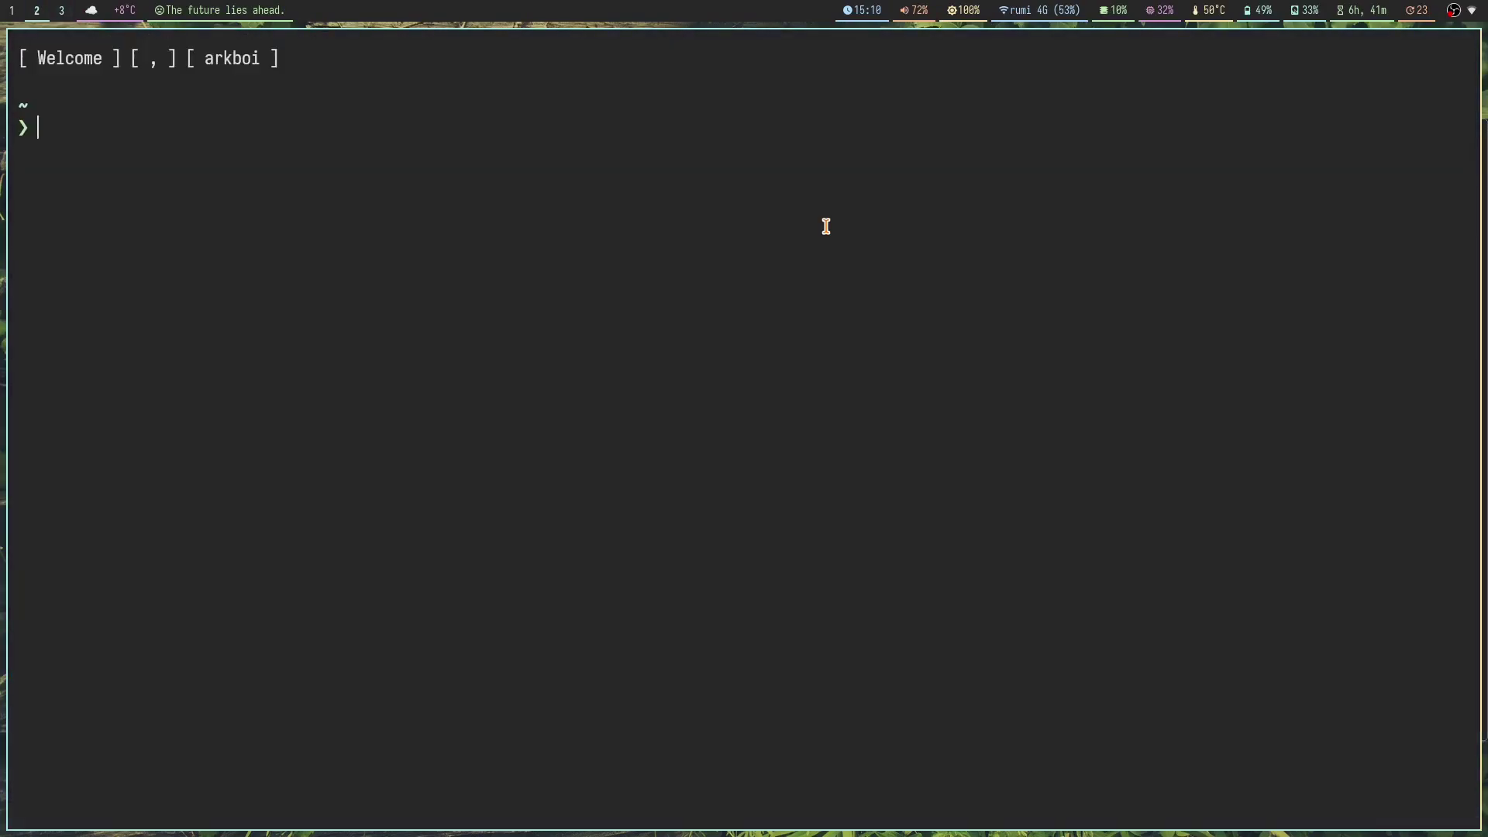
pyautogui.press('super+Return')
pyautogui.press('super+Return')
pyautogui.press('super+Return')
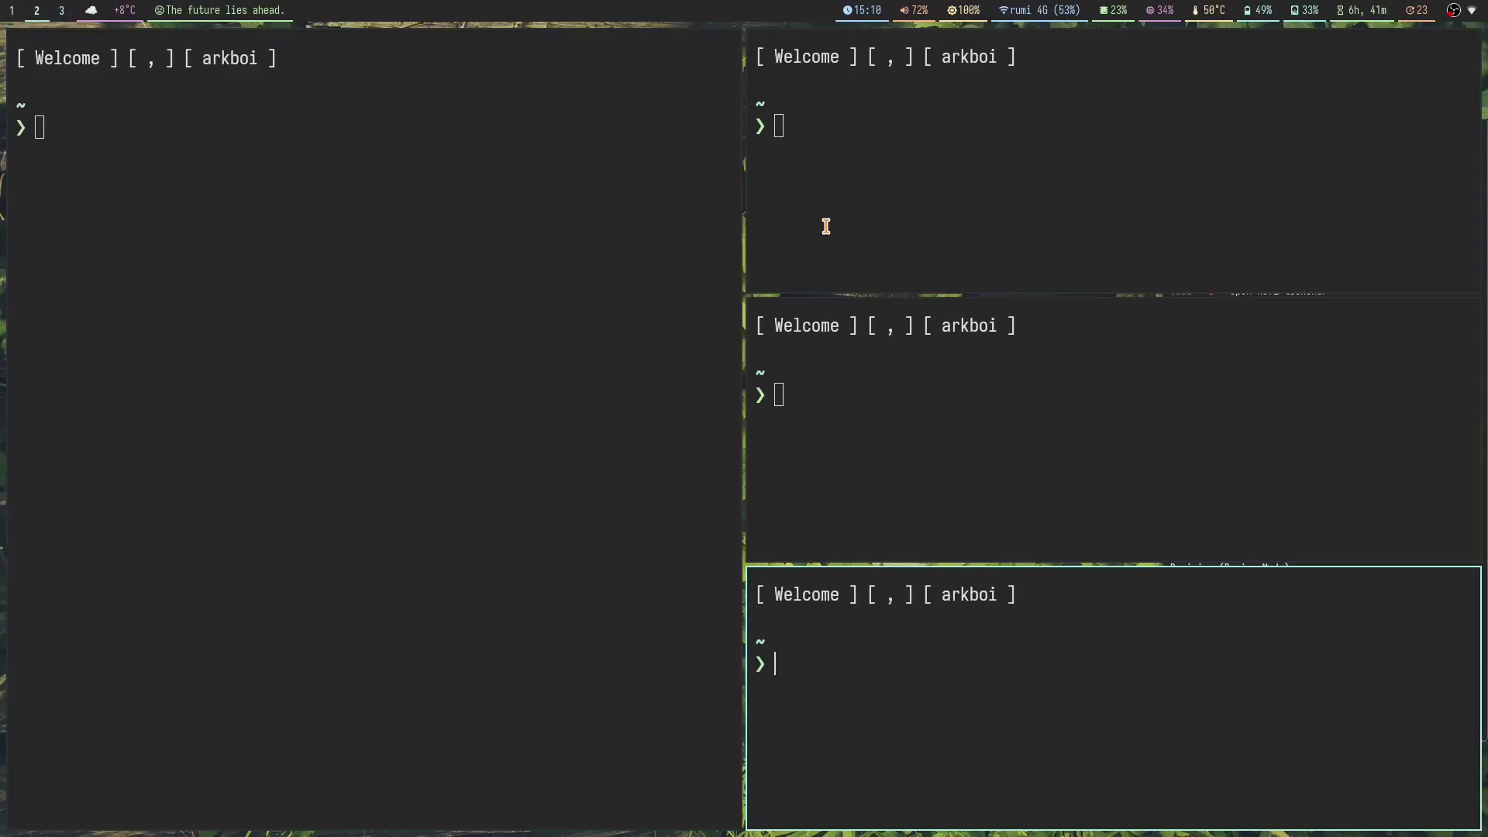
pyautogui.press('super+q')
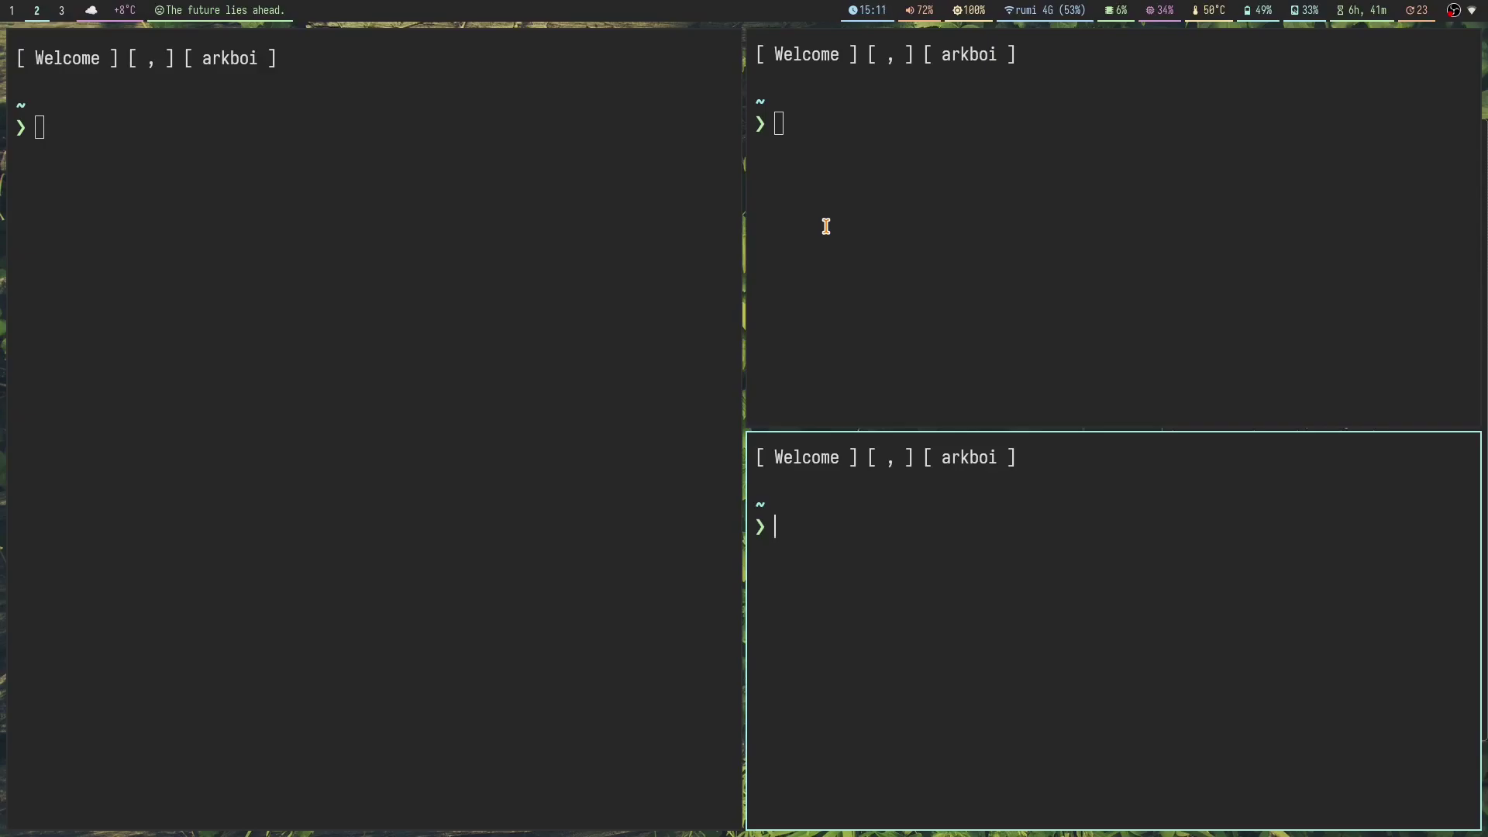
pyautogui.press('super+Return')
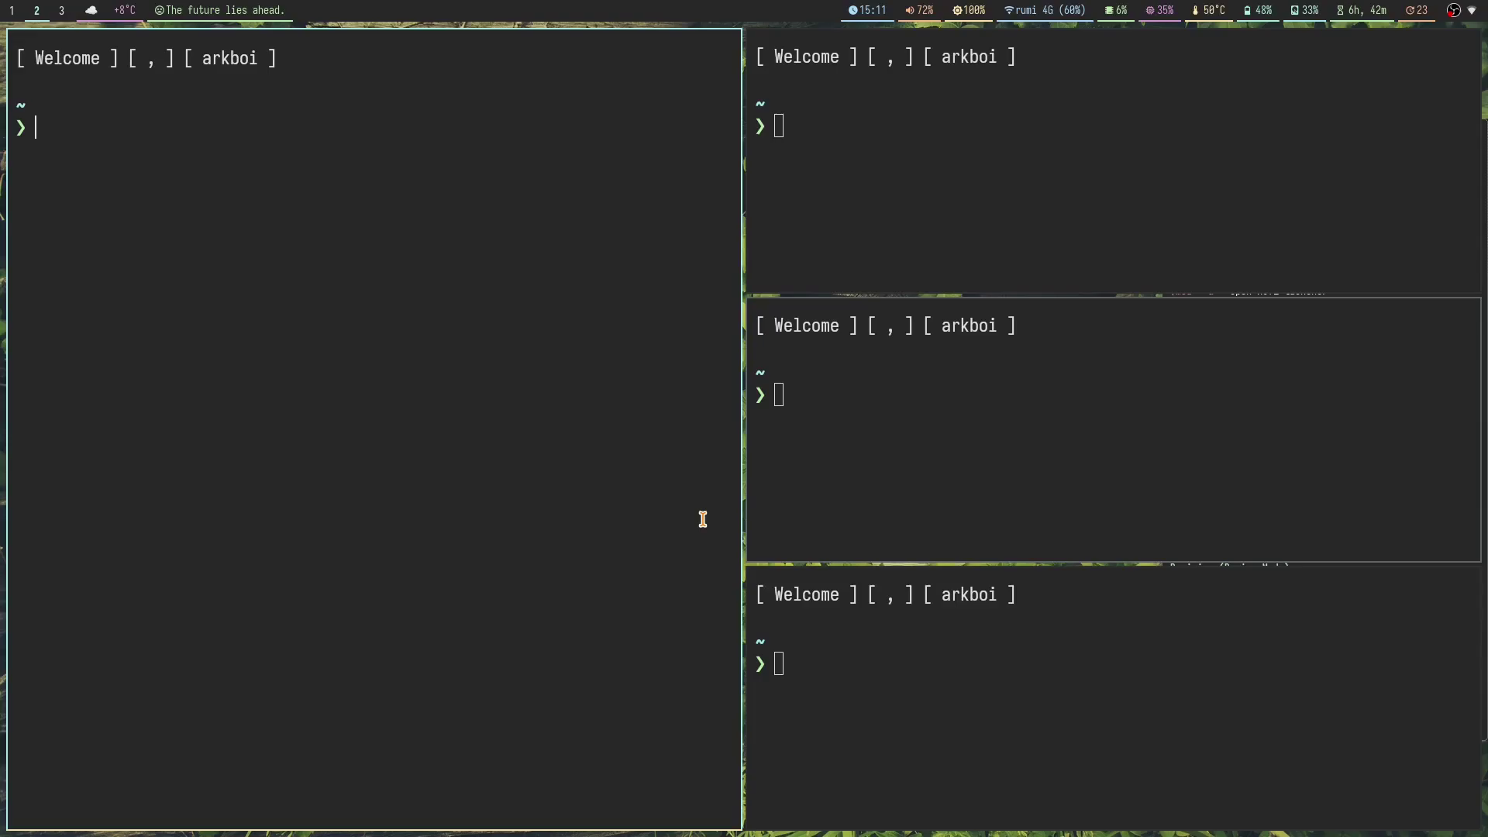
# Step: Run autotiling in the left terminal, spawn two terminals to test it, then close extras
pyautogui.write('autotiling')
pyautogui.press('Return')
pyautogui.press('super+Return')
pyautogui.press('super+Return')
pyautogui.press('super+Return')
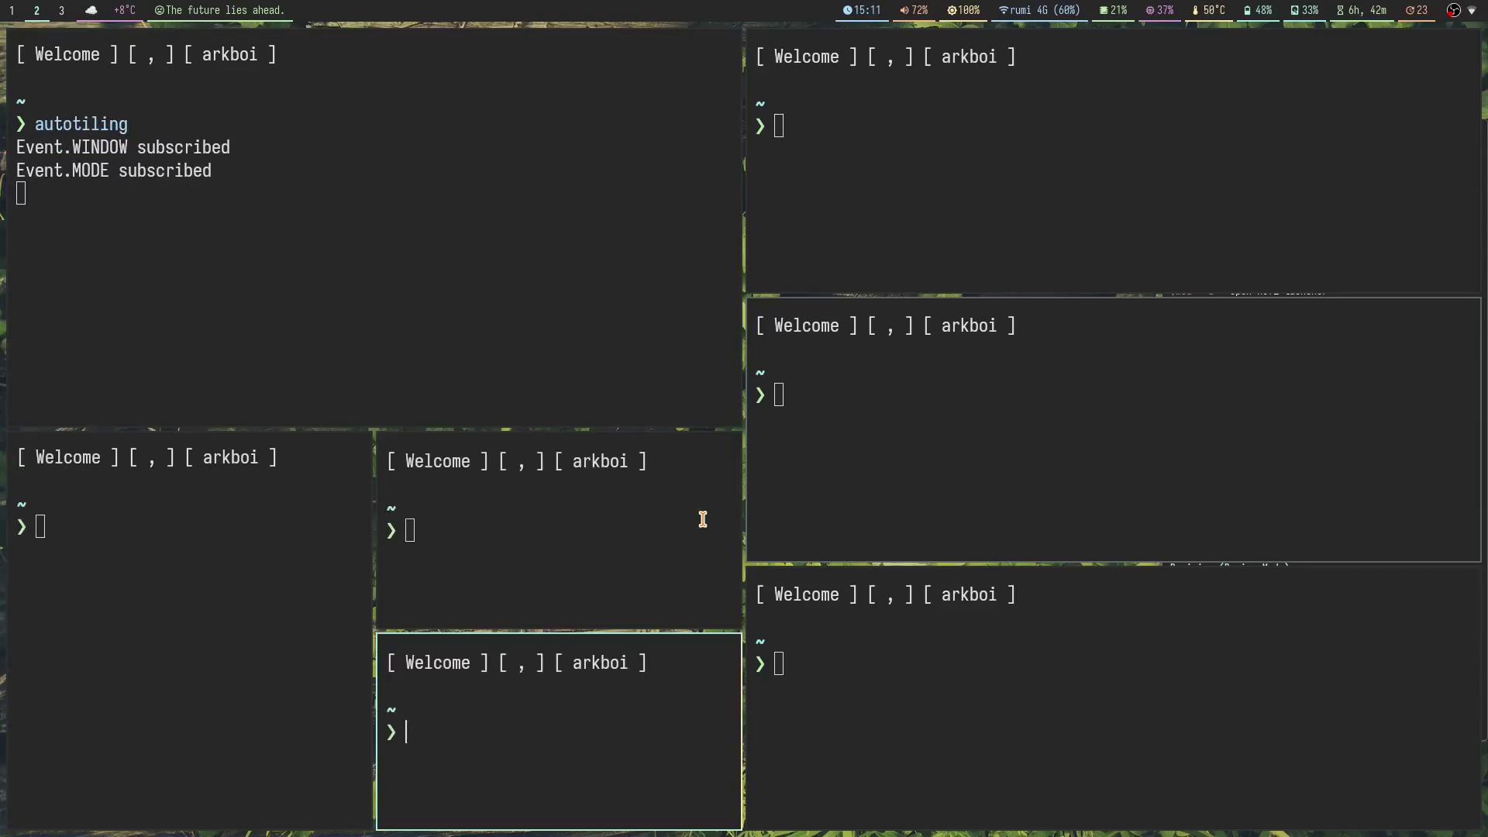
pyautogui.press('super+Return')
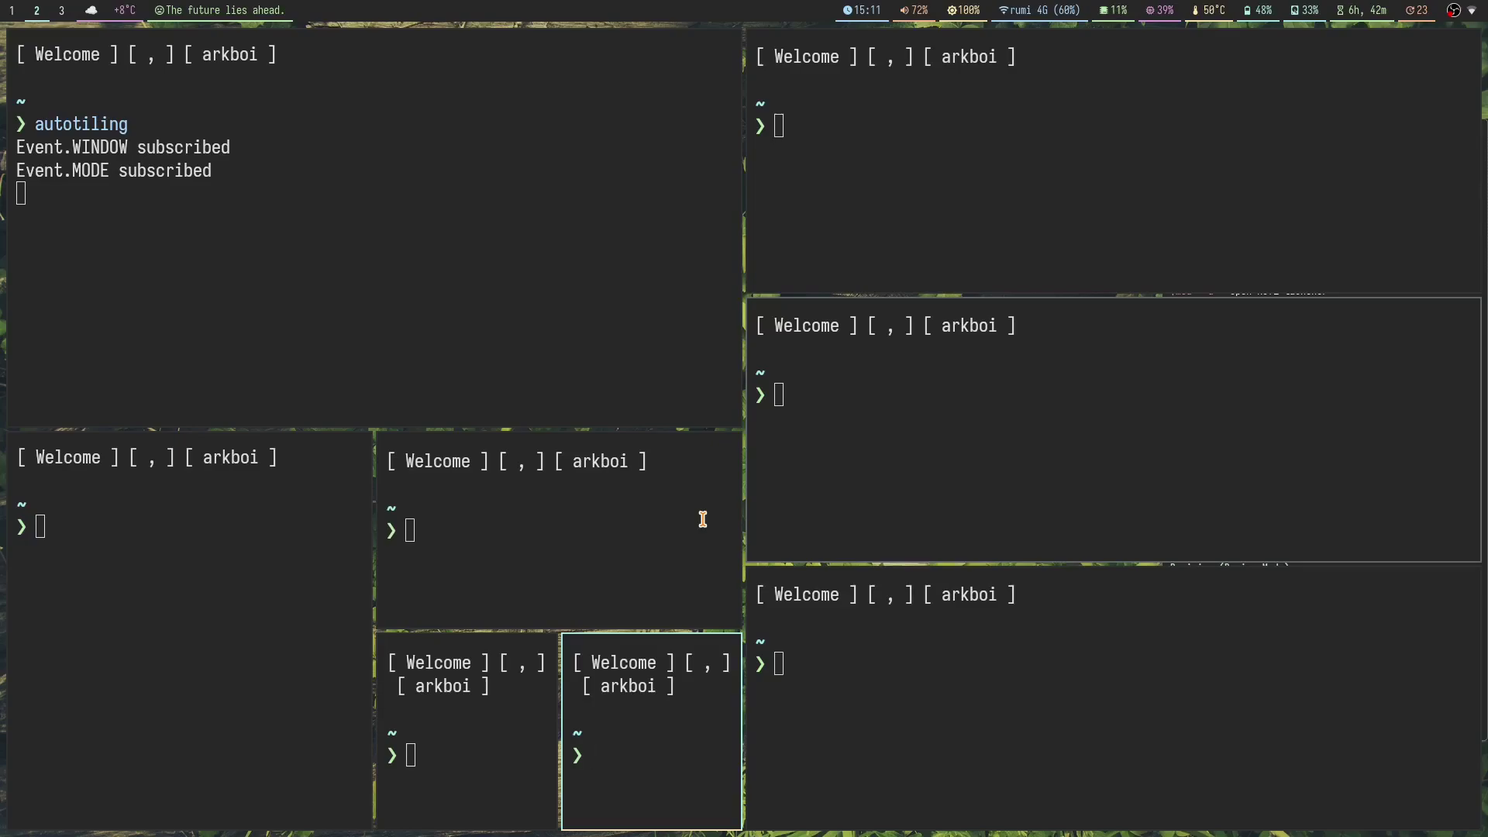
pyautogui.press('super+shift+q')
pyautogui.press('super+shift+q')
pyautogui.press('super+shift+q')
pyautogui.press('super+shift+q')
pyautogui.press('super+shift+q')
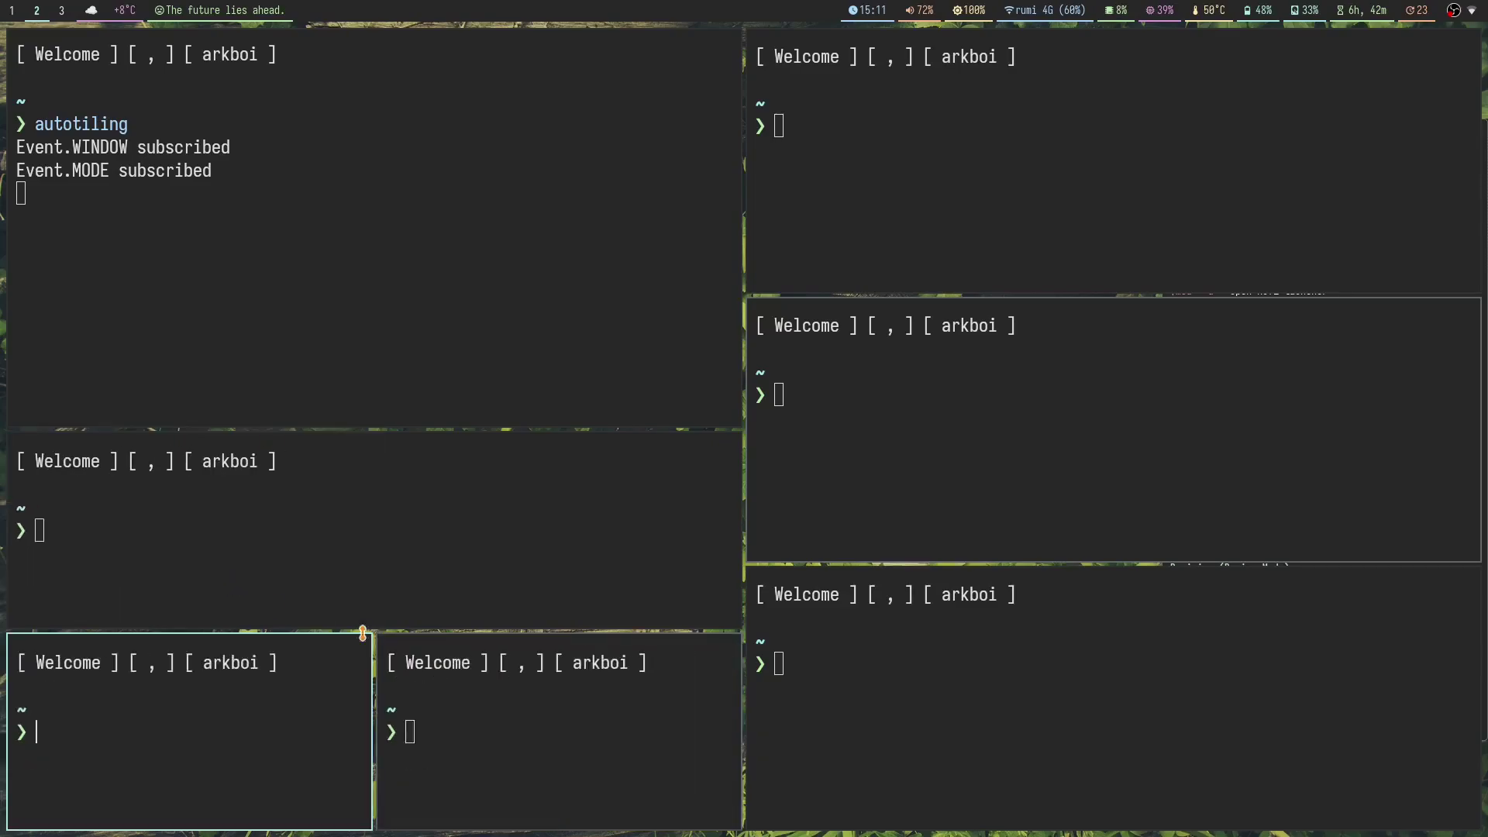
# Step: Run 'sudo pacman -S autotiling', enter the password, decline reinstalling with n, and reopen a terminal
pyautogui.press('super+shift+q')
pyautogui.press('super+shift+q')
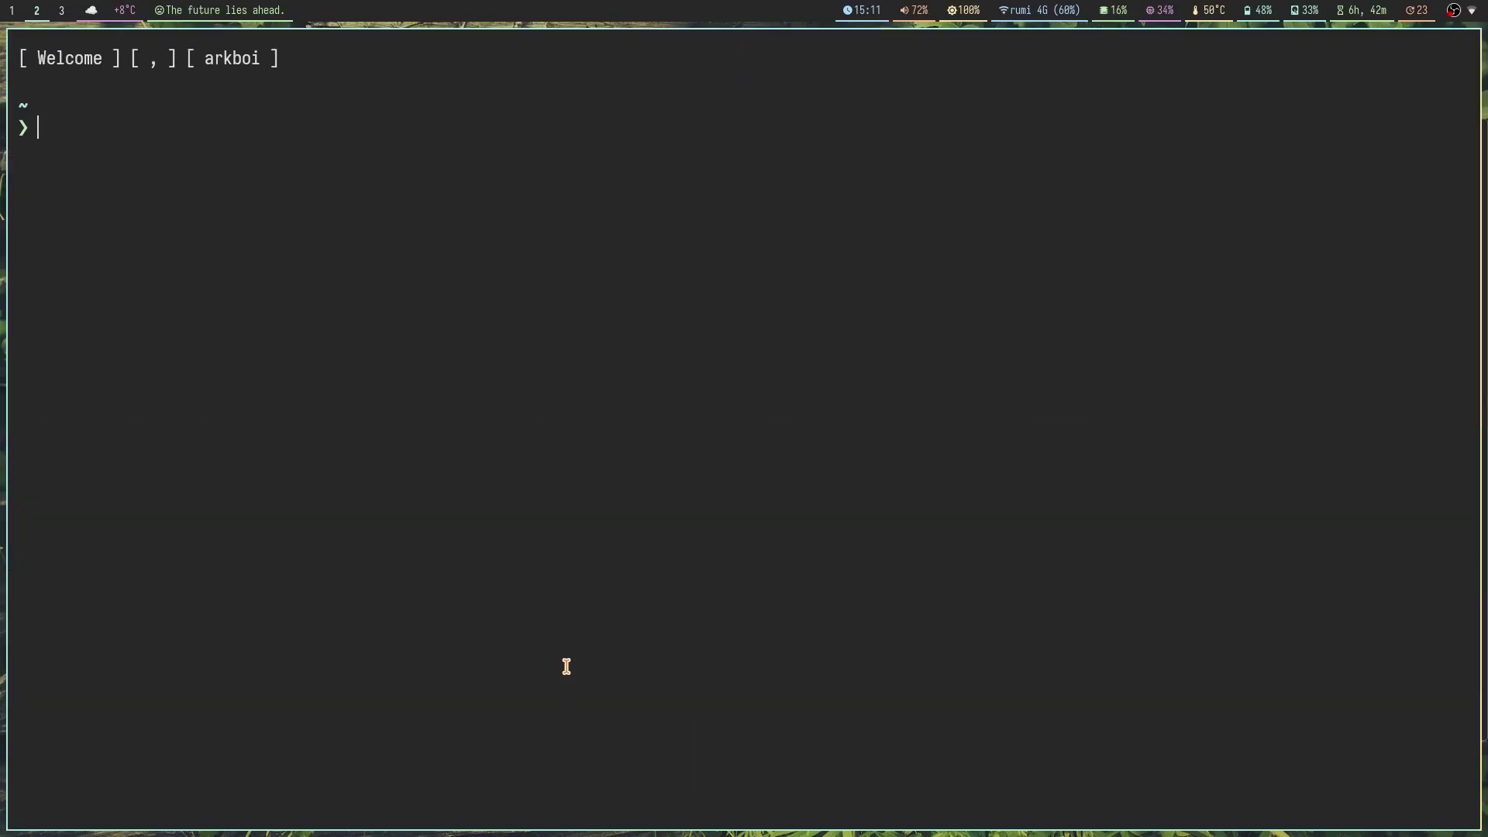
pyautogui.write('sudo pac')
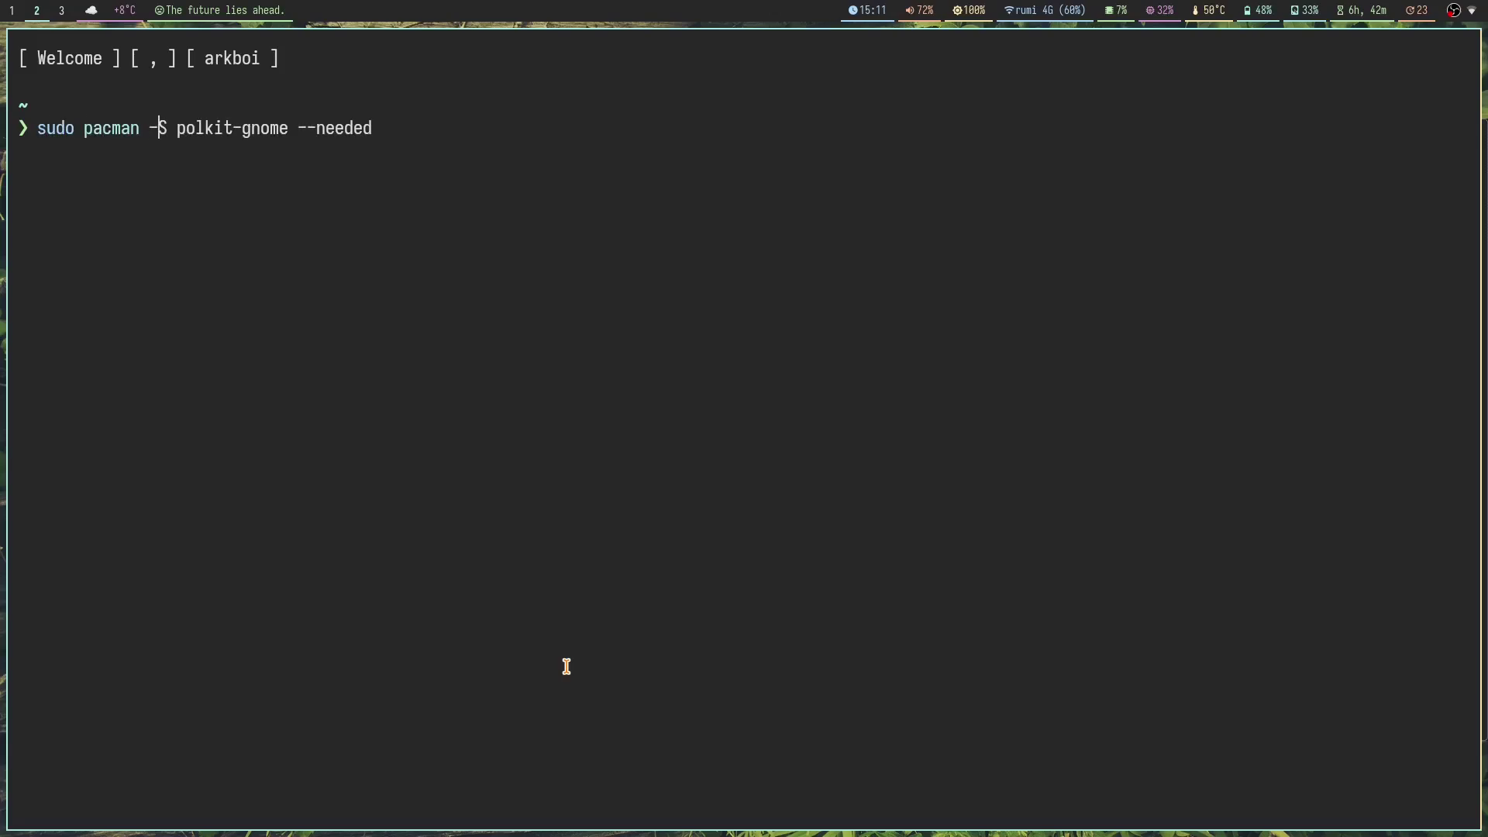
pyautogui.write('man -S autotiling')
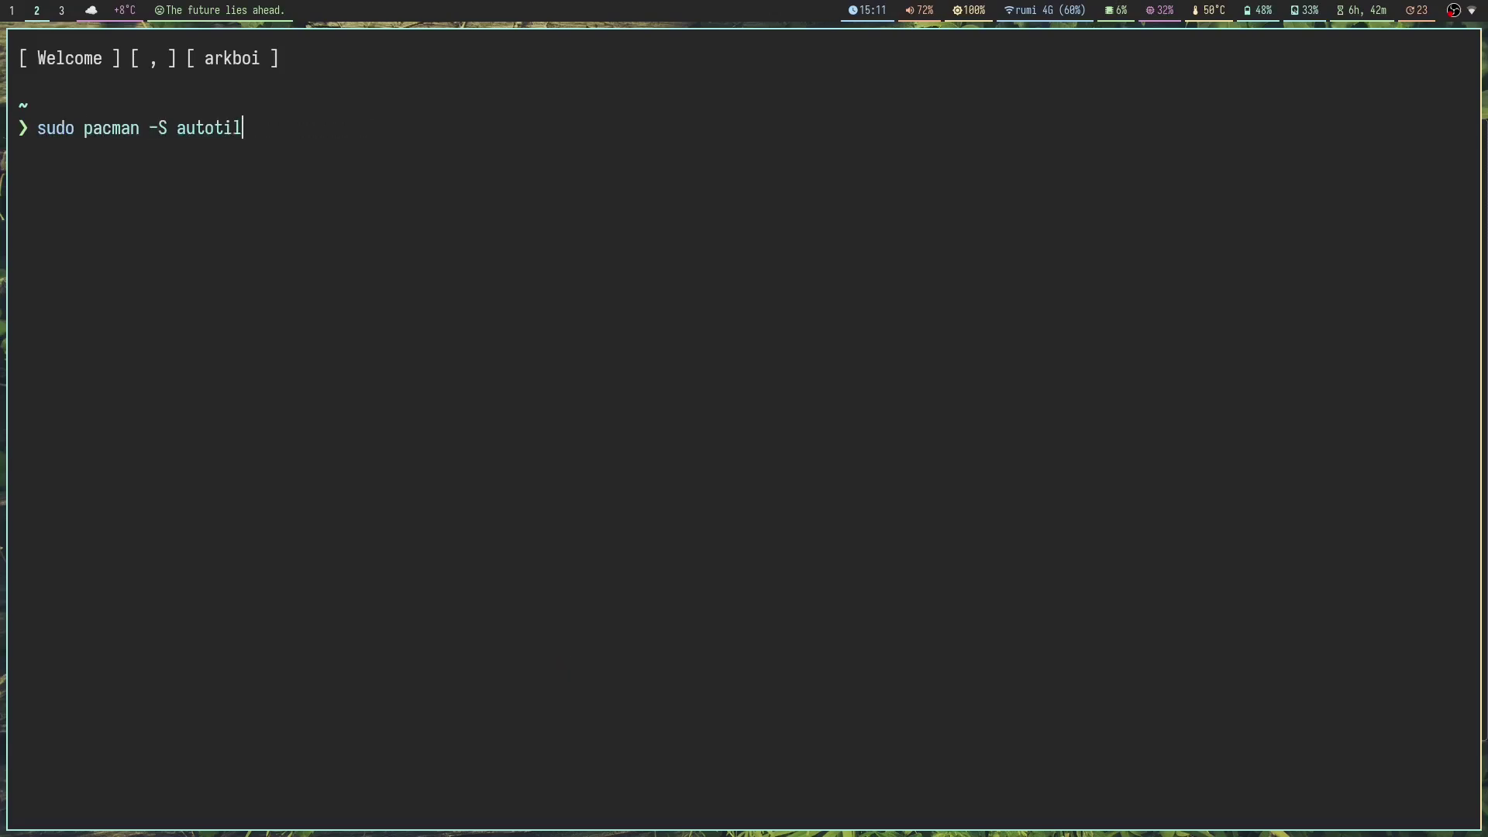
pyautogui.press('Return')
pyautogui.press('Return')
pyautogui.write('n')
pyautogui.press('Return')
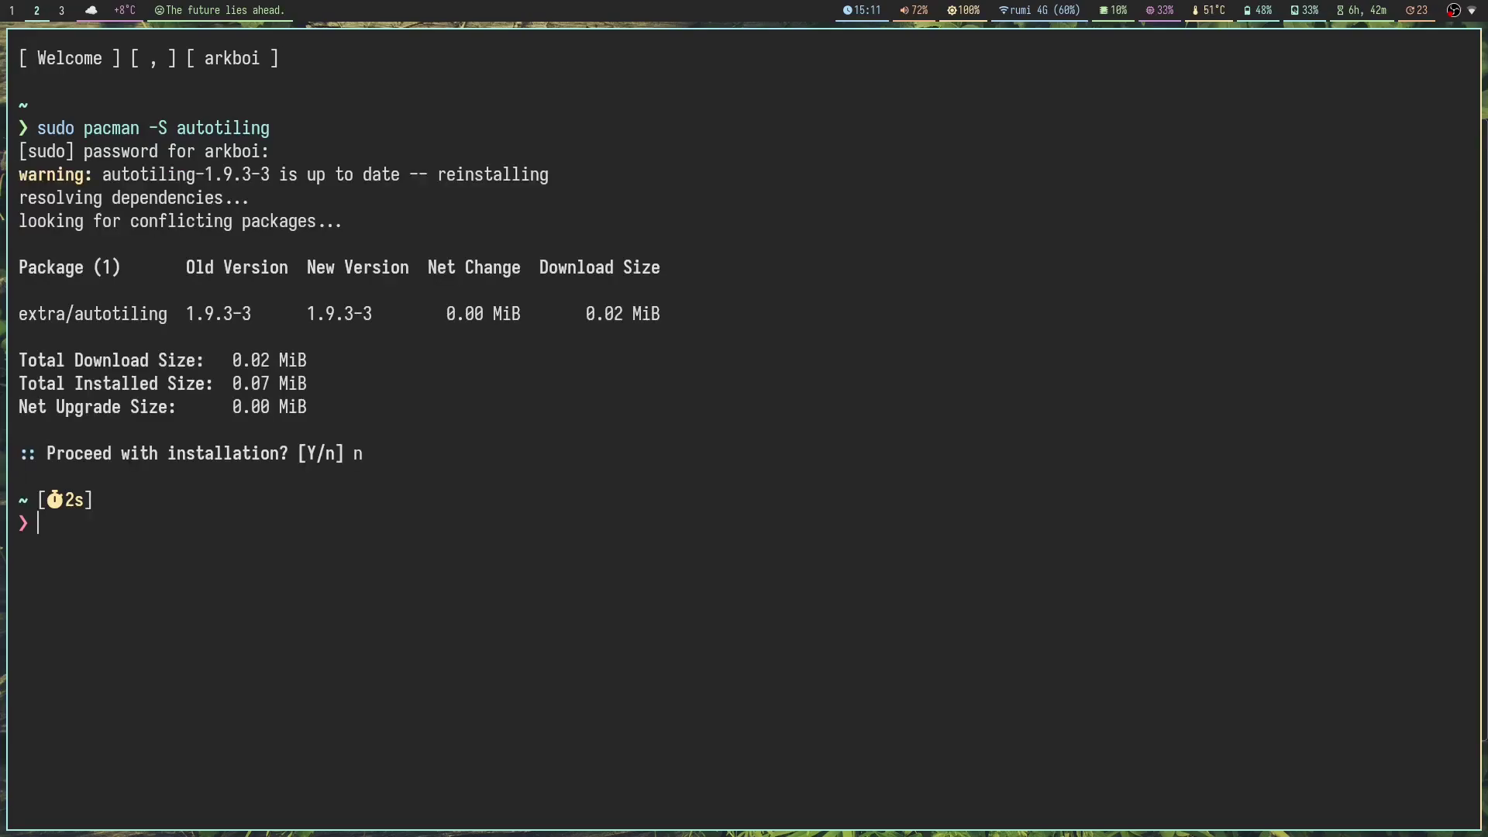
pyautogui.press('super+shift+q')
pyautogui.press('super+Return')
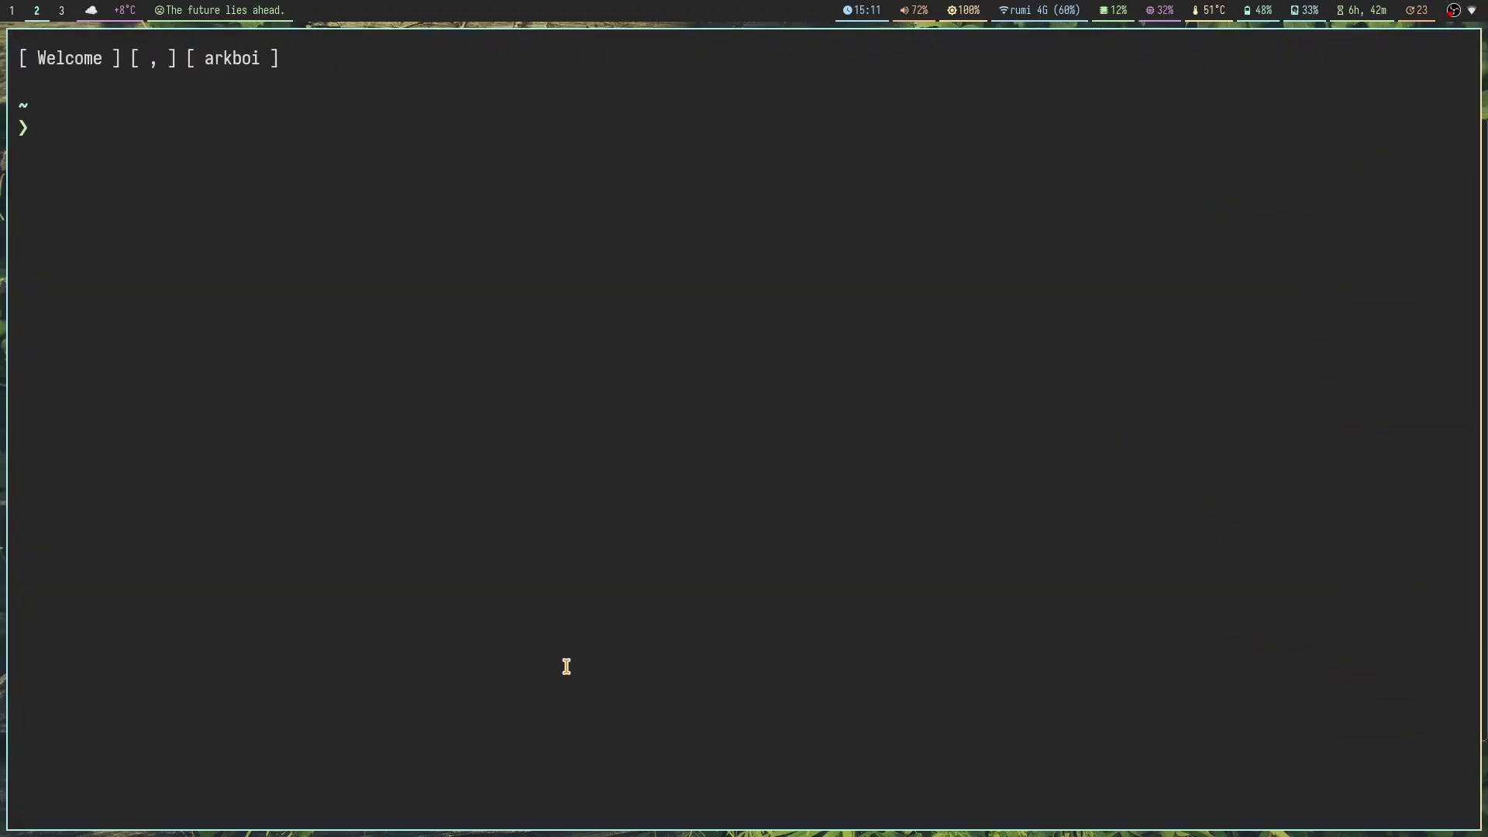
# Step: Launch Emacs fullscreen and open ~/.config/sway/config
pyautogui.press('super+e')
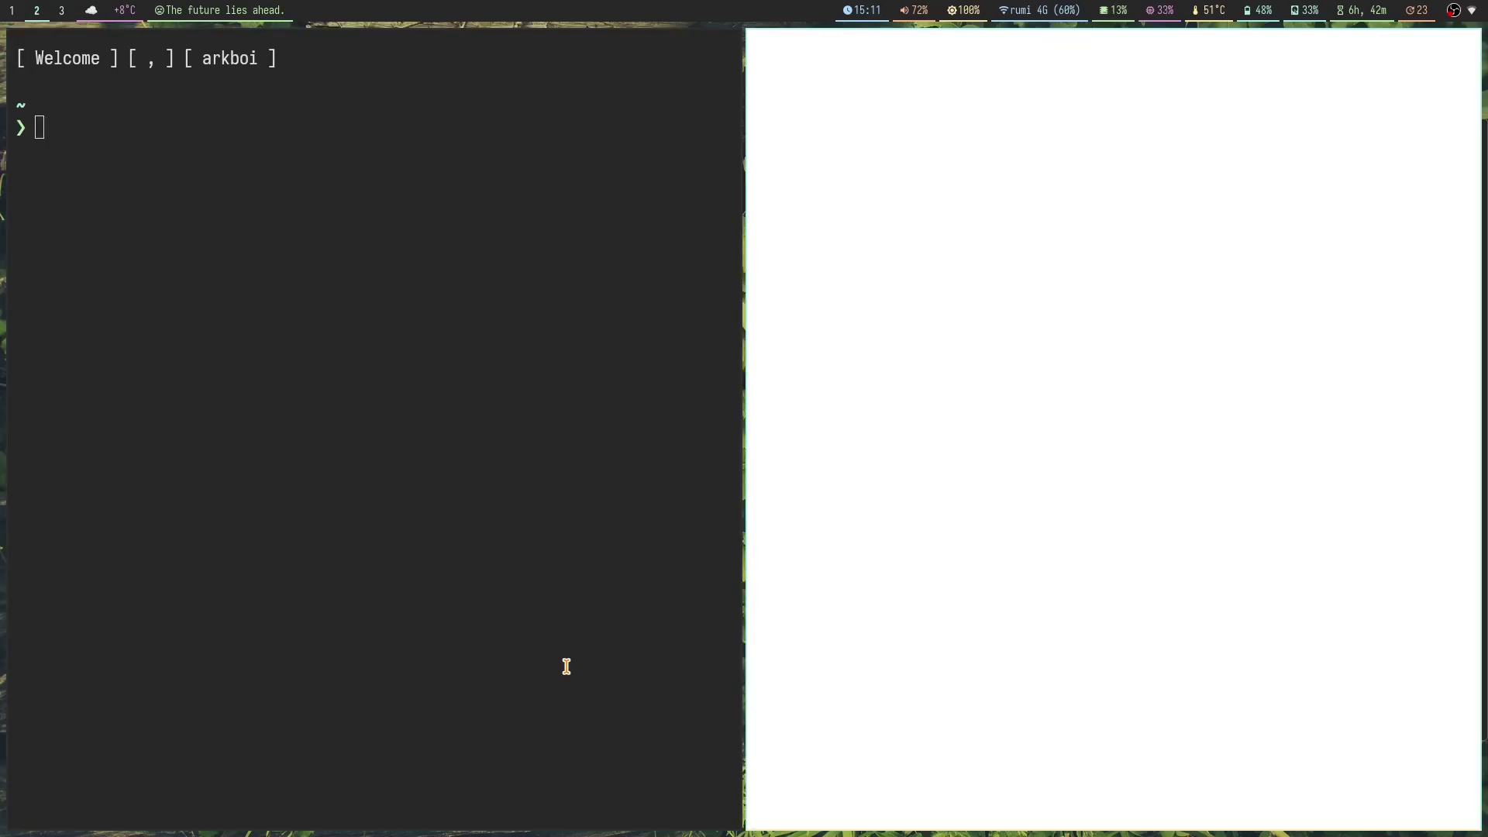
pyautogui.press('super+f')
pyautogui.press('space')
pyautogui.press('.')
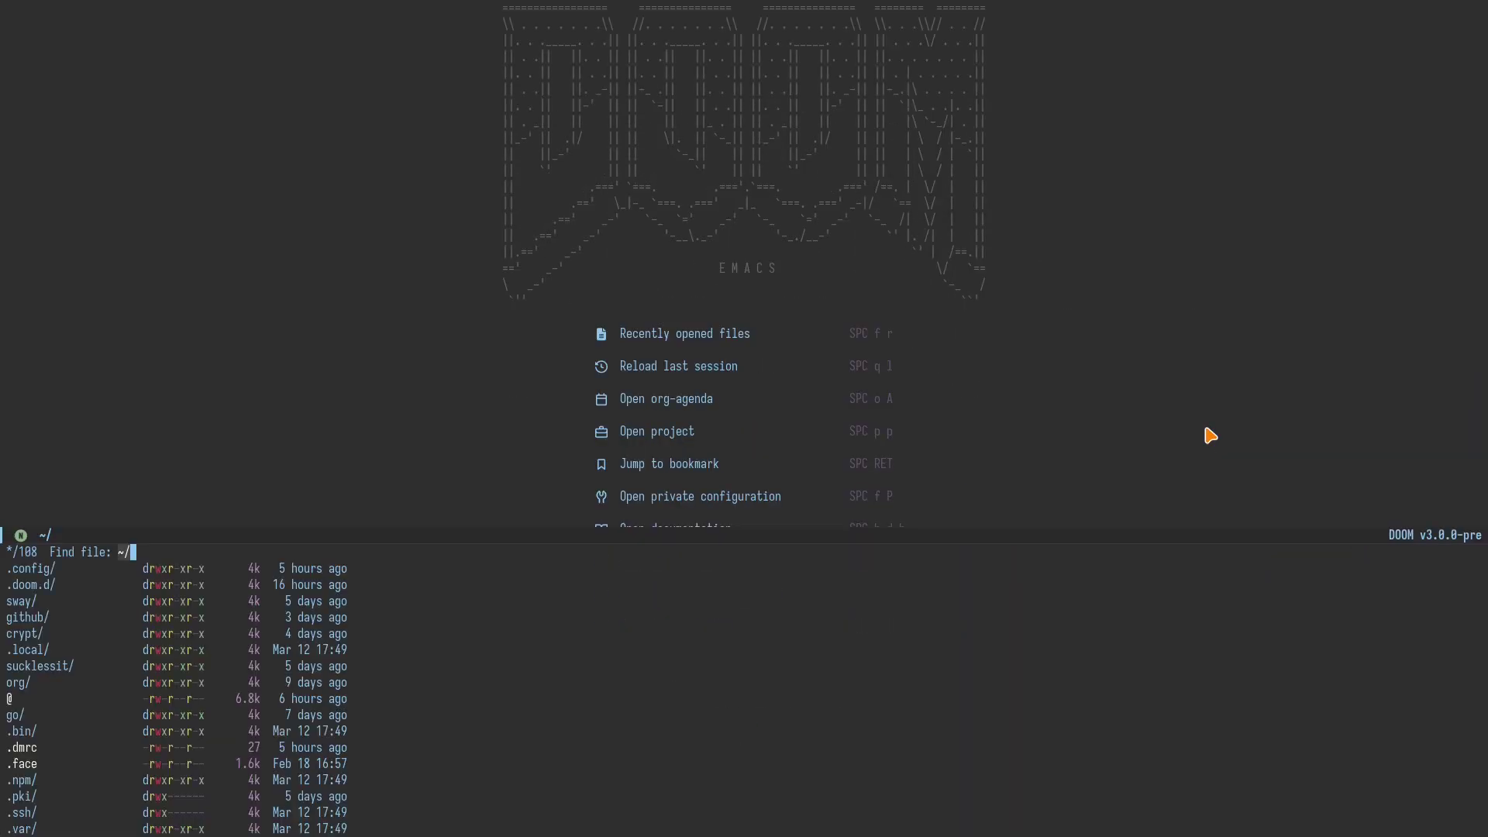
pyautogui.write('.cnofi')
pyautogui.press('BackSpace')
pyautogui.press('BackSpace')
pyautogui.press('BackSpace')
pyautogui.press('BackSpace')
pyautogui.write('onfig/sway/conf')
pyautogui.press('Return')
# Step: Search the config for 'autotiling' to reach its startup line, back in fullscreen
pyautogui.scroll(10, 985, 400)
pyautogui.scroll(5, 477, 219)
pyautogui.scroll(5, 456, 305)
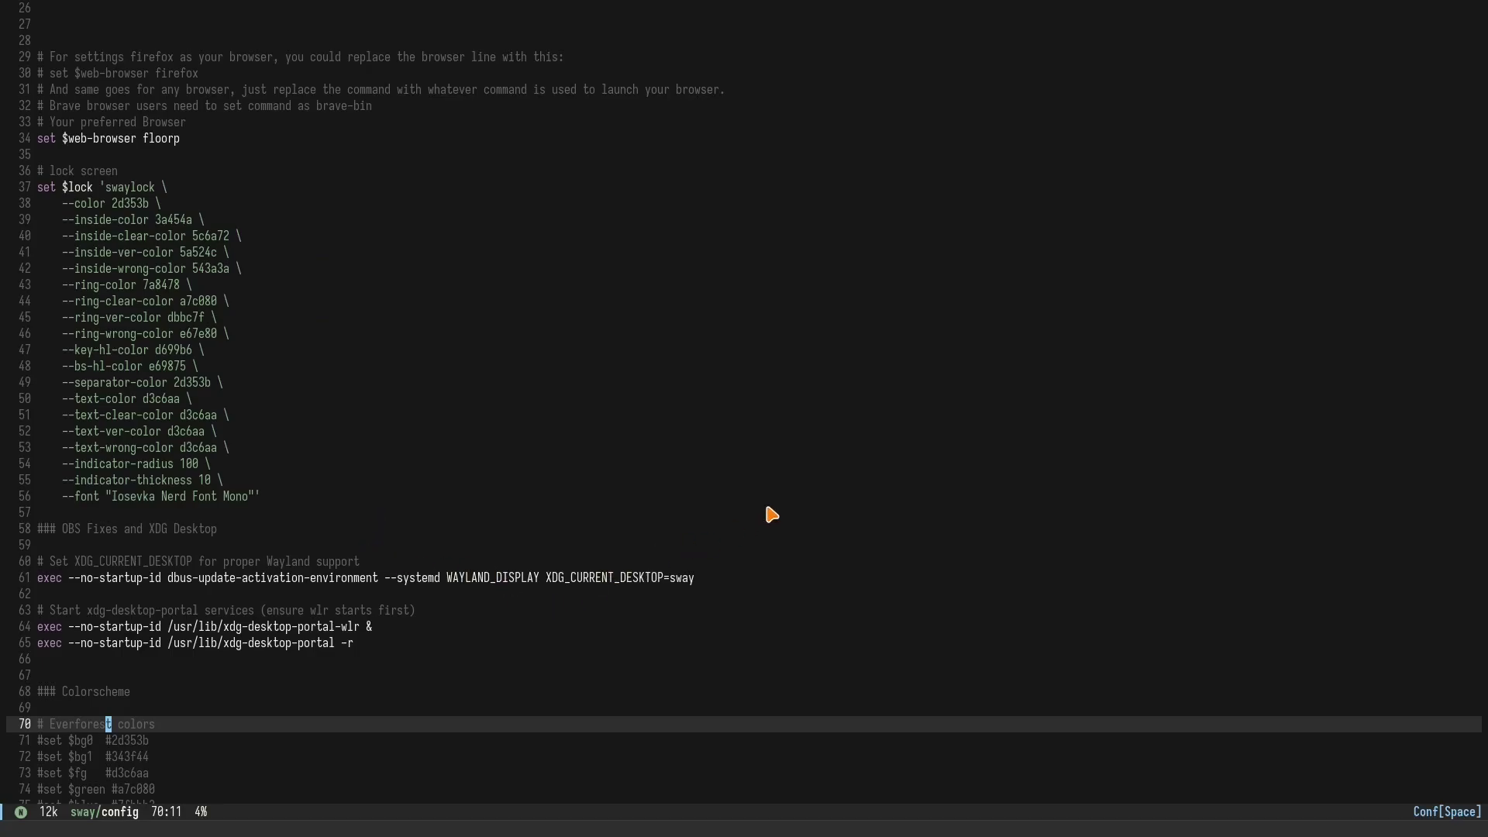
pyautogui.press('/')
pyautogui.write('autotiling')
pyautogui.press('Return')
pyautogui.press('super+f')
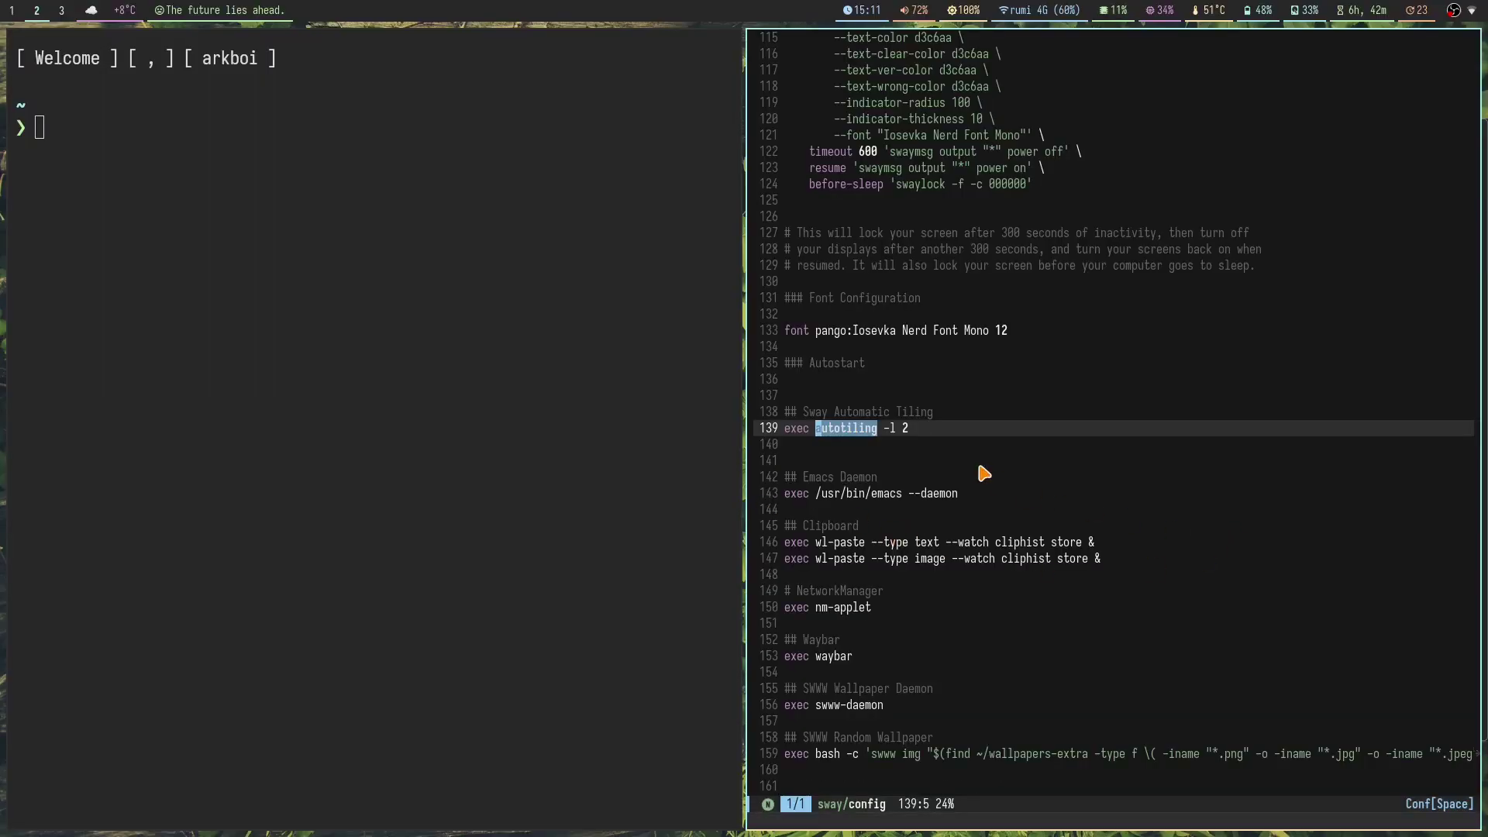
pyautogui.press('super+f')
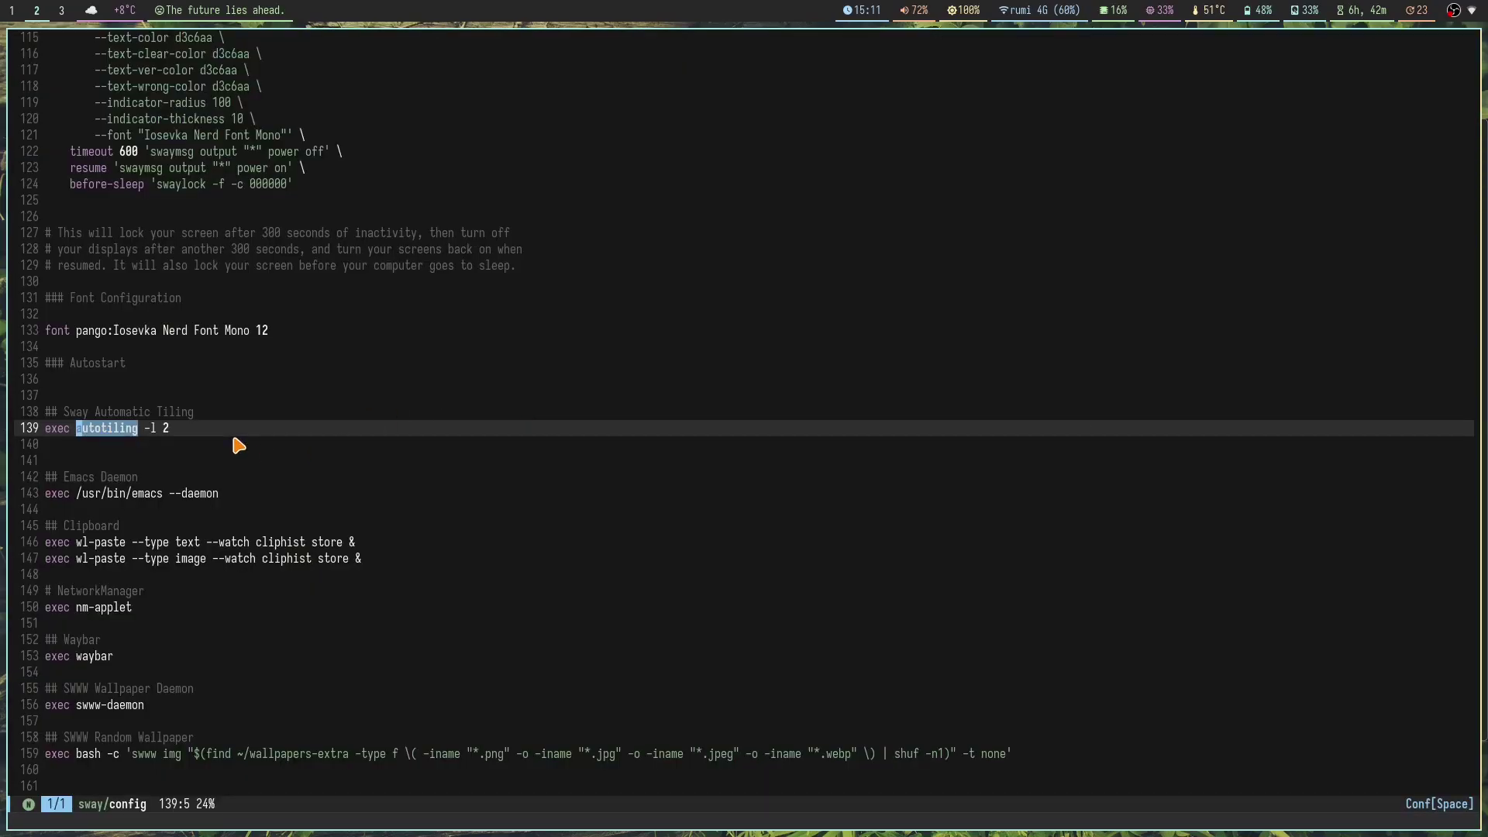
# Step: Enlarge the editor text and highlight the '-l' limit option on the autotiling line
pyautogui.hotkey('ctrl', '-')
pyautogui.hotkey('ctrl', '-')
pyautogui.hotkey('ctrl', '=')
pyautogui.hotkey('ctrl', '=')
pyautogui.hotkey('ctrl', '=')
pyautogui.hotkey('ctrl', '=')
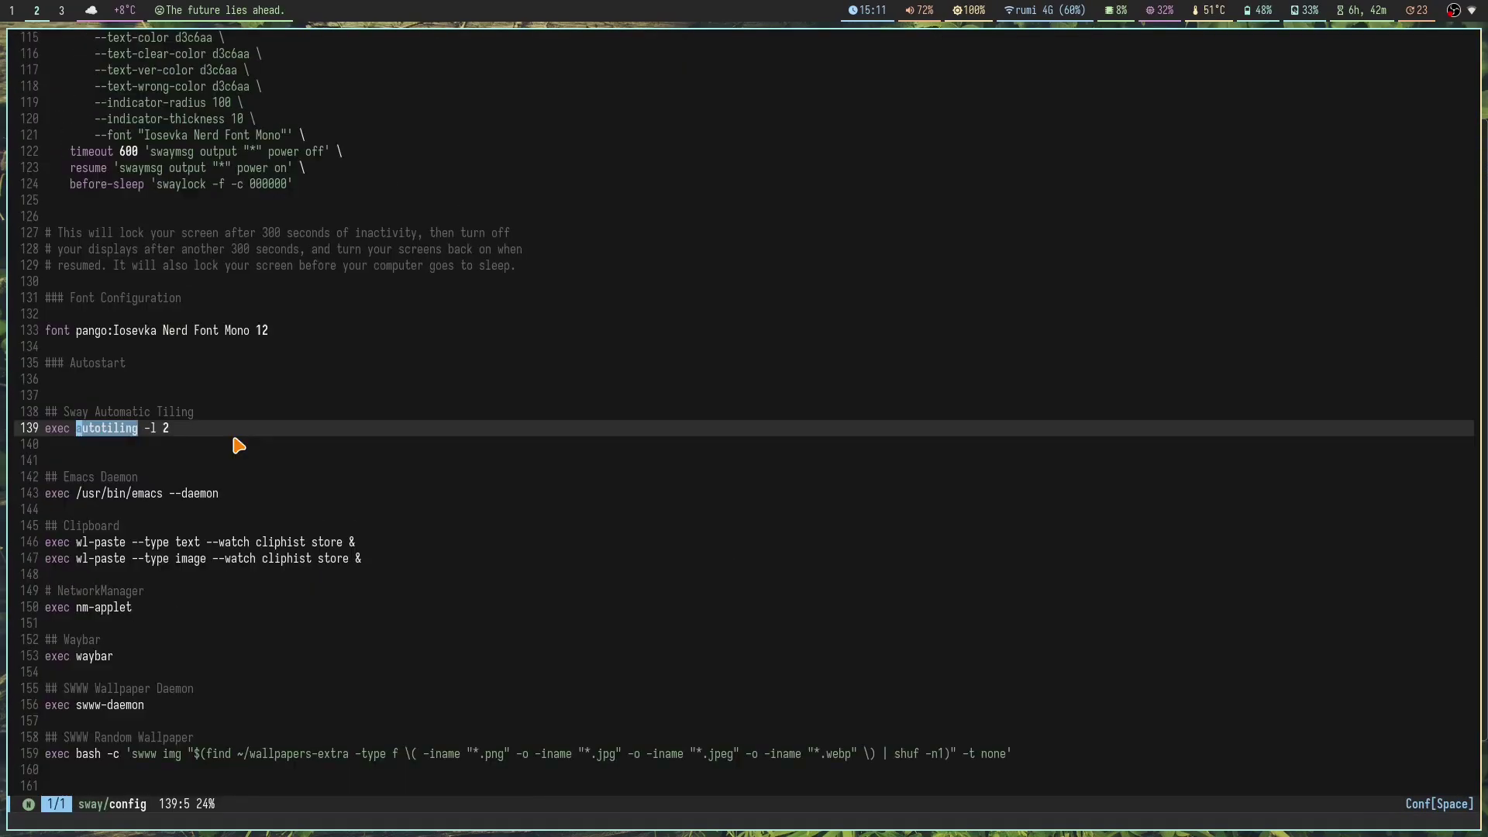
pyautogui.hotkey('ctrl', '=')
pyautogui.press('$')
pyautogui.press('h')
pyautogui.press('h')
pyautogui.press('v')
pyautogui.press('l')
pyautogui.press('Escape')
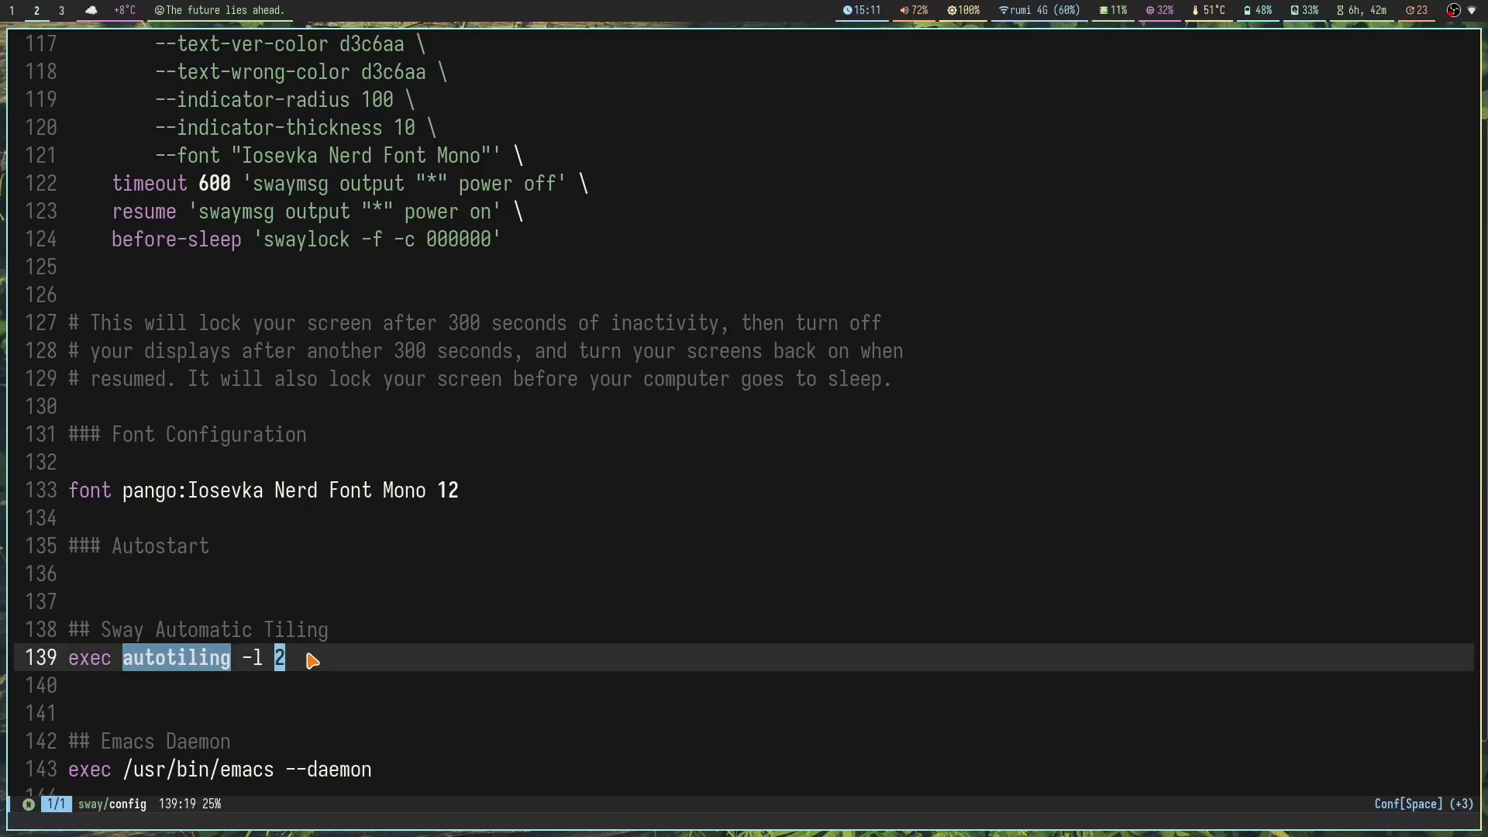
# Step: Open a terminal and run 'autotiling --help', highlighting the limit option's description
pyautogui.press('super+Return')
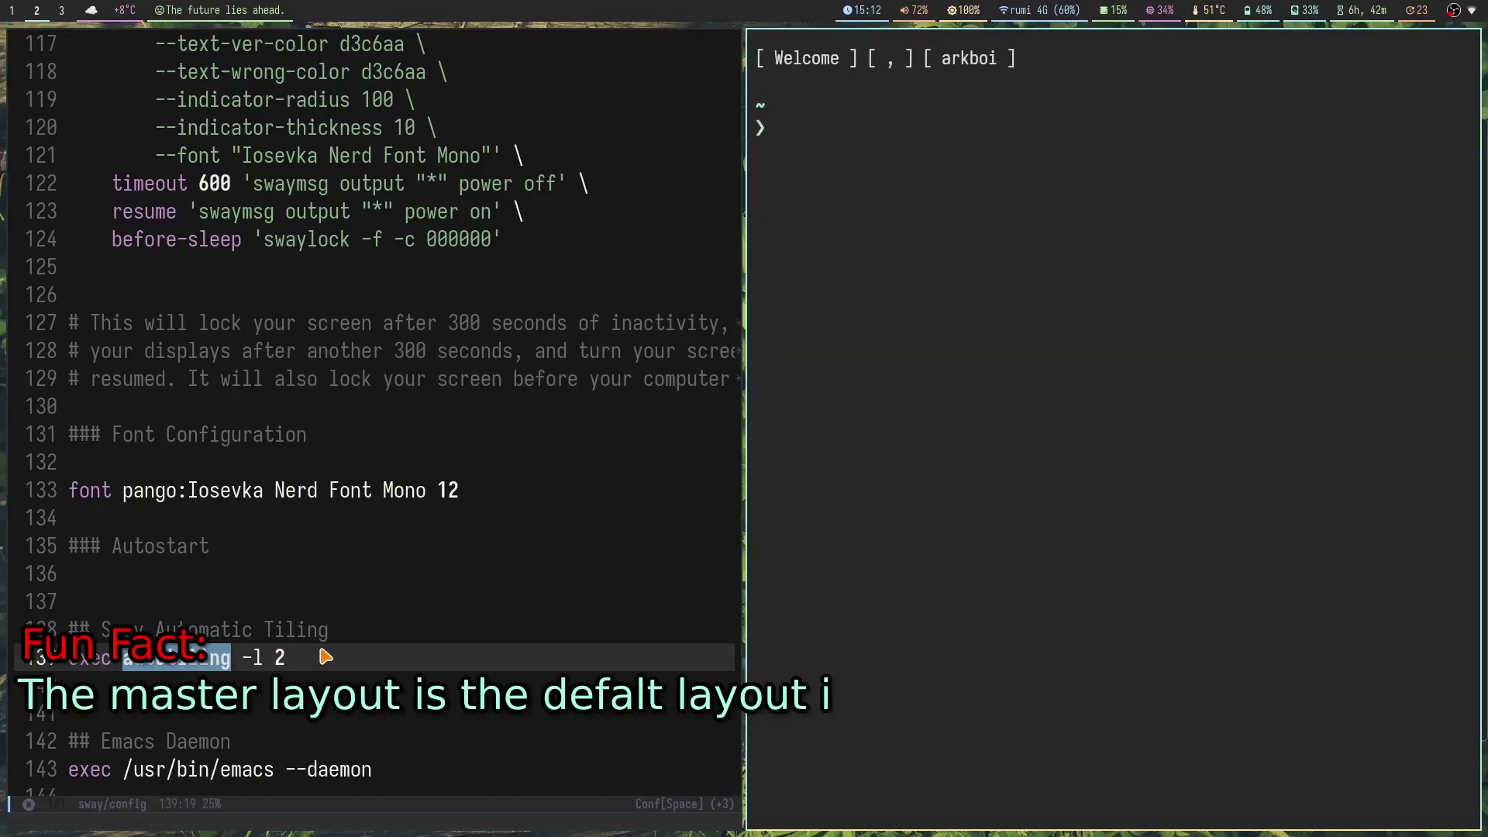
pyautogui.write('autotiling')
pyautogui.write('--help')
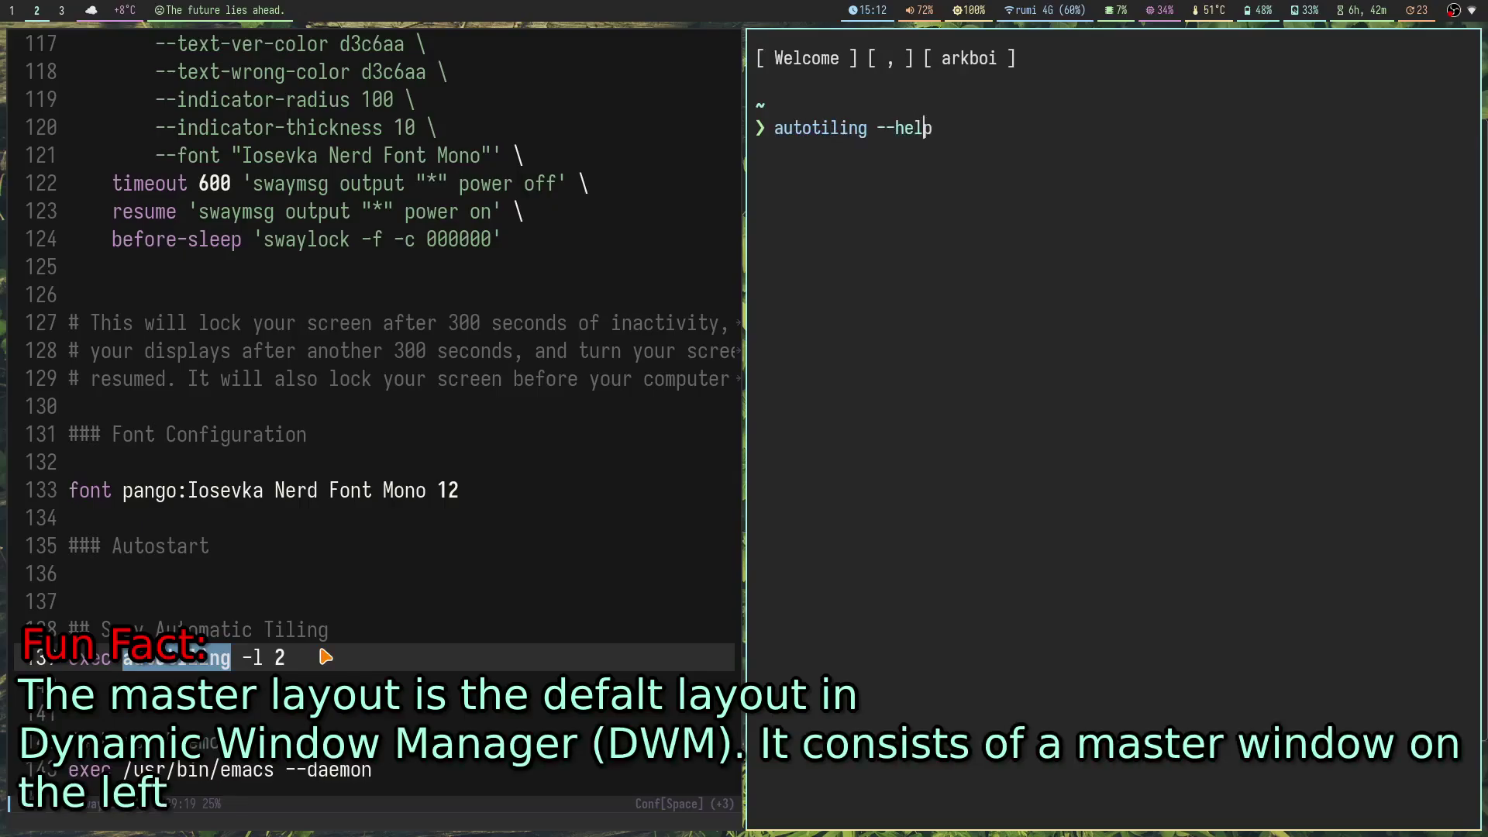
pyautogui.press('Return')
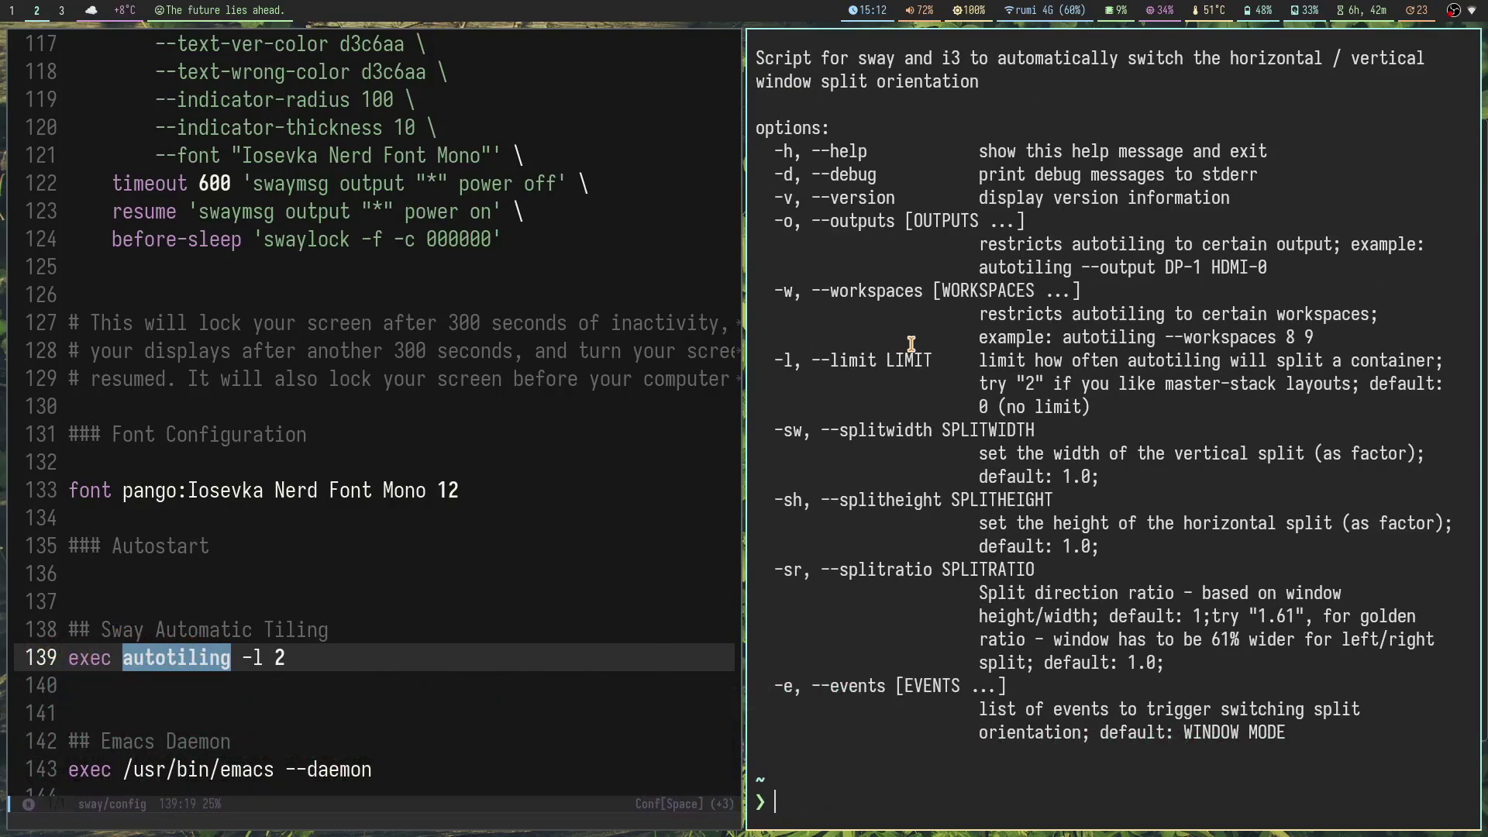
pyautogui.moveTo(815, 359); pyautogui.dragTo(1450, 374)
# Step: Run 'autotiling -l 9', open and close test terminals, then stop it with Ctrl+C
pyautogui.press('Up')
pyautogui.press('BackSpace')
pyautogui.press('BackSpace')
pyautogui.press('BackSpace')
pyautogui.press('BackSpace')
pyautogui.write('l ')
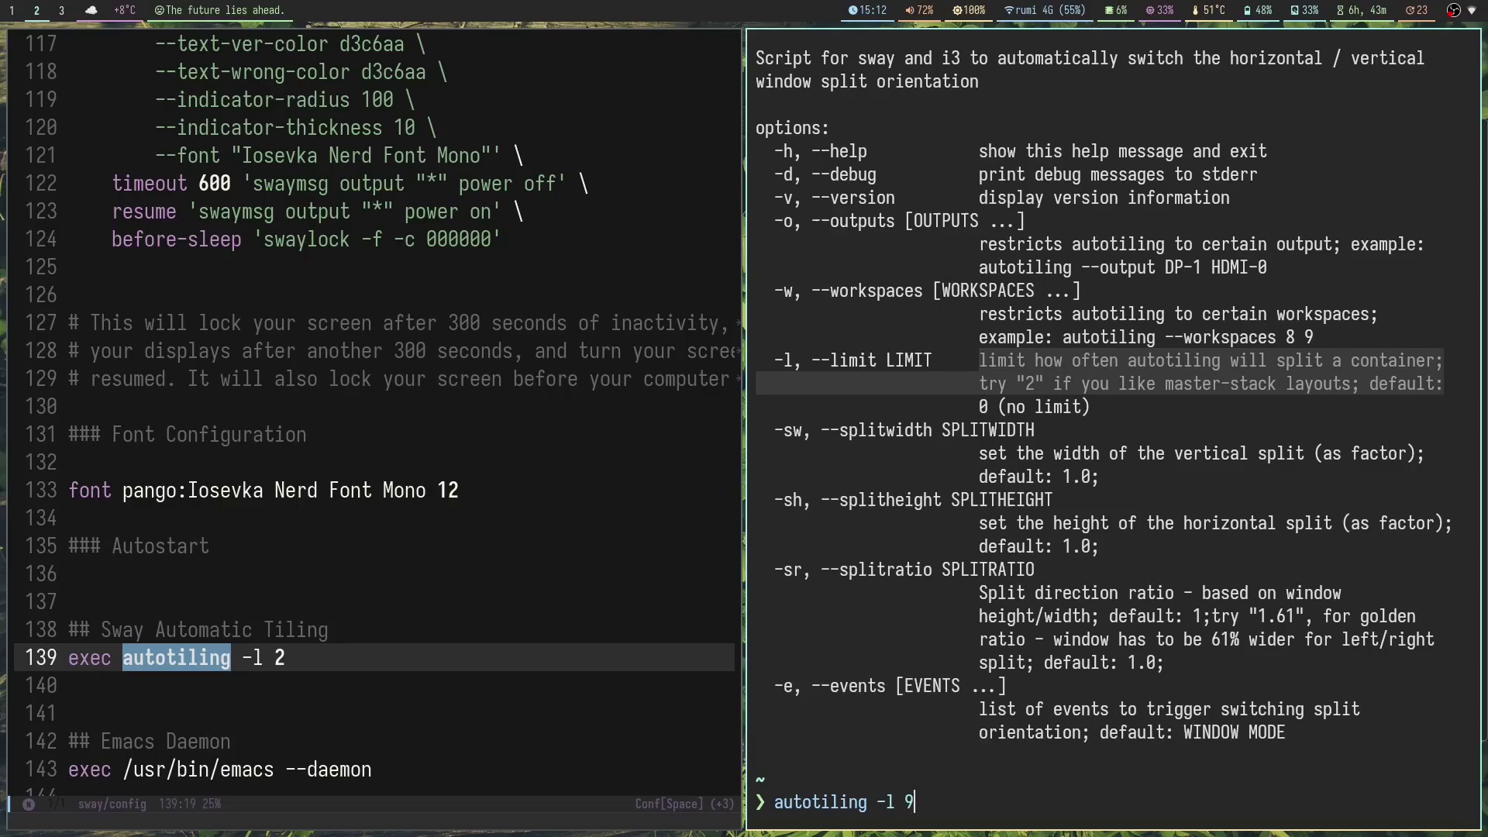
pyautogui.write('9')
pyautogui.press('Return')
pyautogui.press('super+Return')
pyautogui.press('super+Return')
pyautogui.press('super+Return')
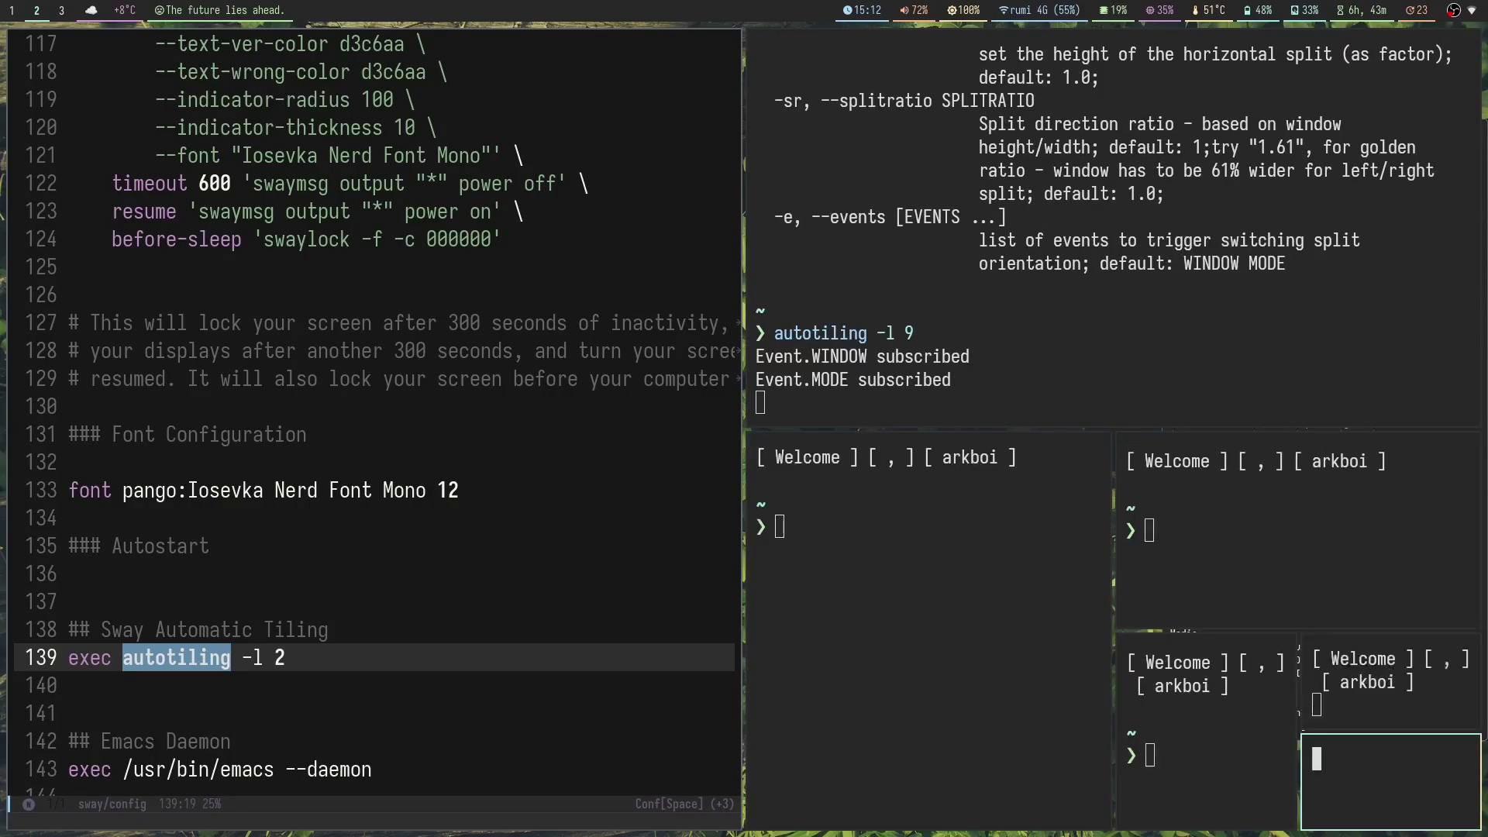
pyautogui.press('super+shift+q')
pyautogui.press('super+shift+q')
pyautogui.press('super+shift+q')
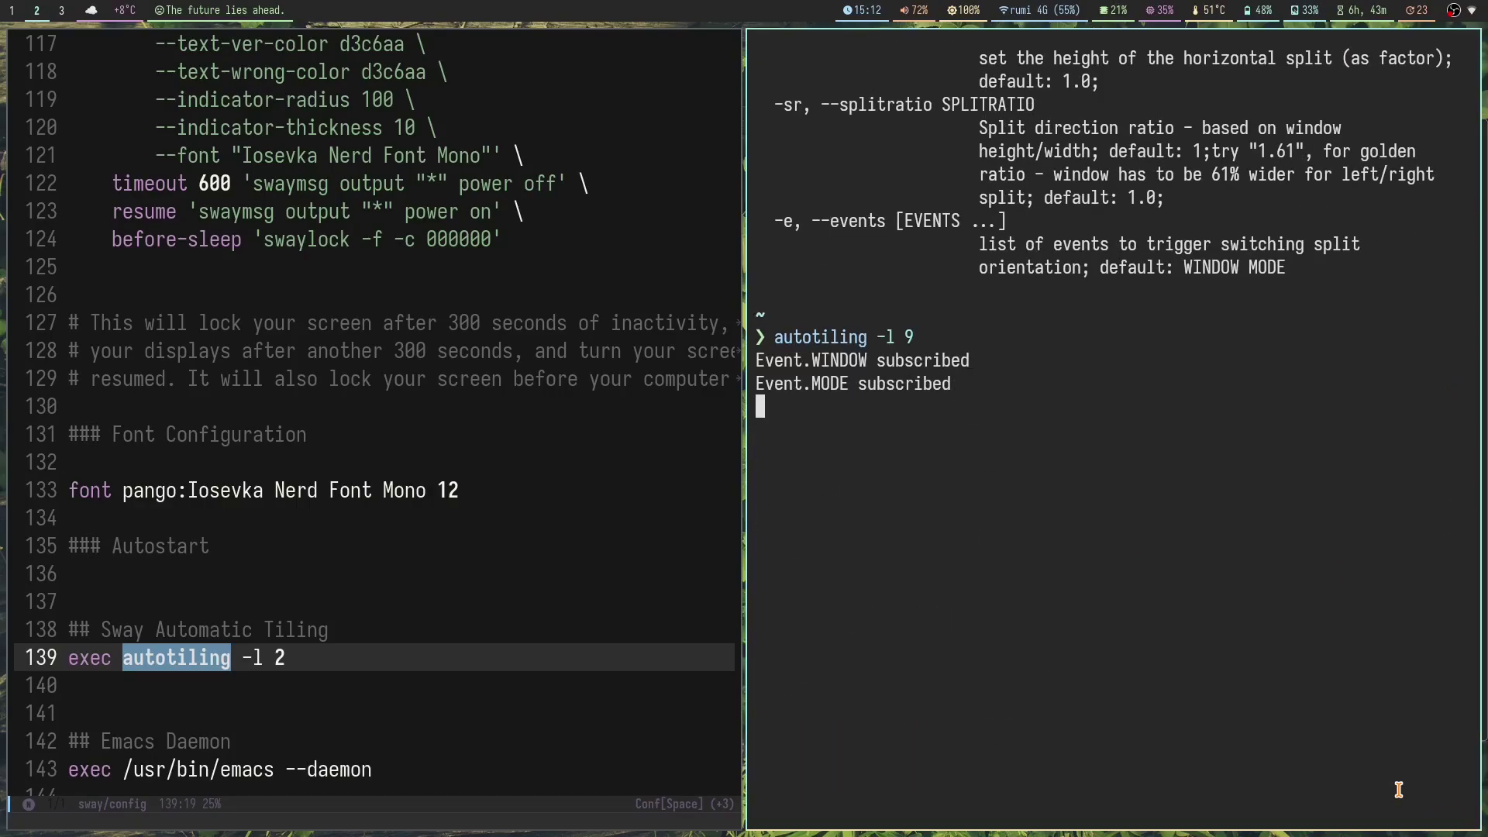
pyautogui.hotkey('ctrl', 'c')
# Step: Rerun autotiling with limit 1, open and close test terminals, and return to workspace 2
pyautogui.press('Up')
pyautogui.write('1')
pyautogui.press('Return')
pyautogui.press('super+Return')
pyautogui.press('super+Return')
pyautogui.press('super+Return')
pyautogui.press('super+shift+q')
pyautogui.press('super+shift+q')
pyautogui.press('super+shift+q')
pyautogui.press('super+4')
pyautogui.press('super+Return')
pyautogui.press('super+Return')
pyautogui.press('super+Return')
pyautogui.press('super+Return')
pyautogui.press('super+Return')
pyautogui.press('super+Return')
pyautogui.press('super+shift+q')
pyautogui.press('super+shift+q')
pyautogui.press('super+shift+q')
pyautogui.press('super+shift+q')
pyautogui.press('super+shift+q')
pyautogui.press('super+shift+q')
pyautogui.press('super+2')
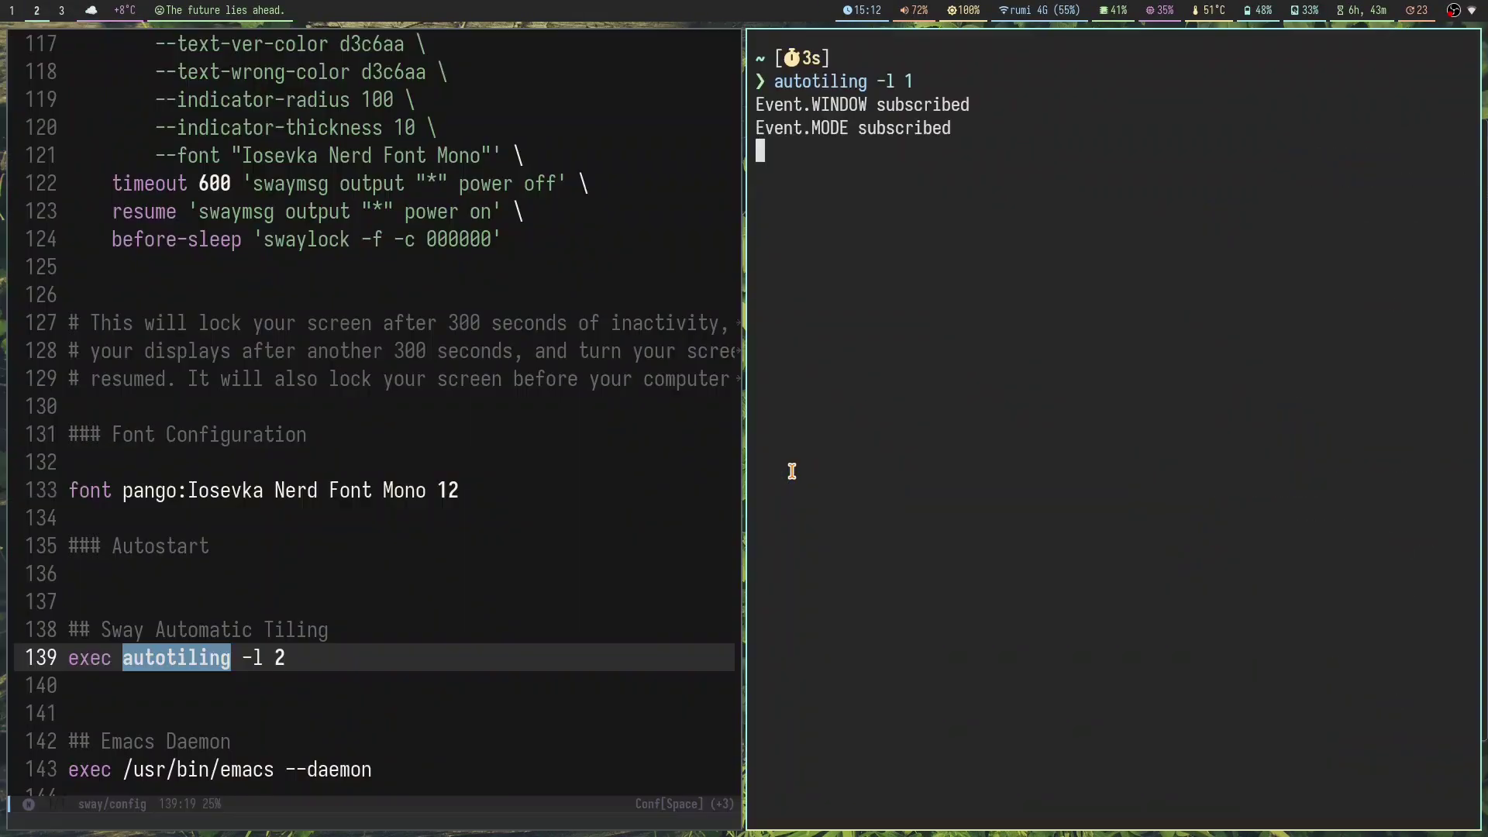
# Step: Stop autotiling with Ctrl+C and close its terminal, leaving Emacs on 'exec autotiling -l 2'
pyautogui.hotkey('ctrl', 'c')
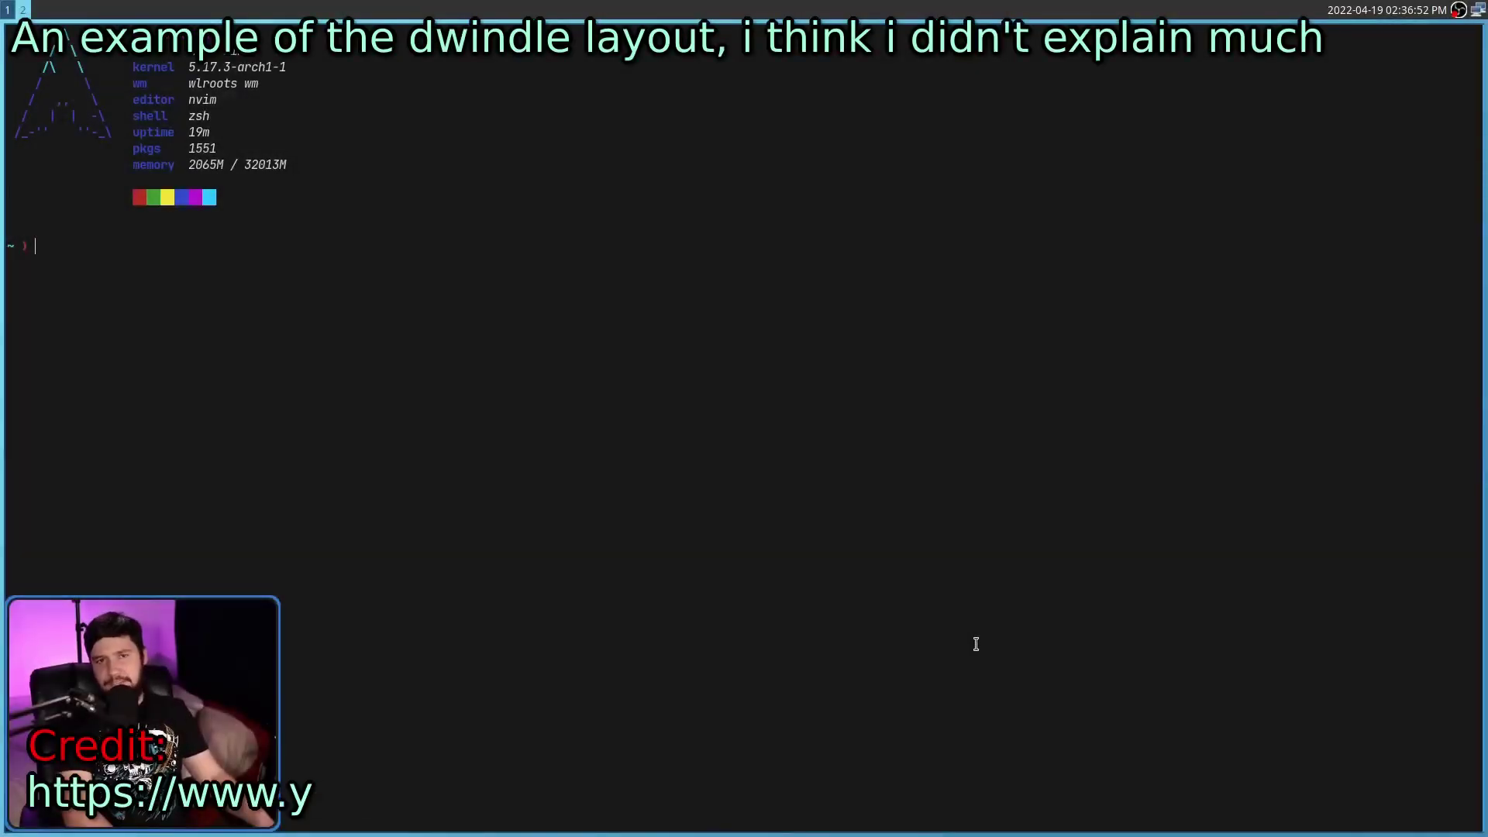
pyautogui.press('super+Return')
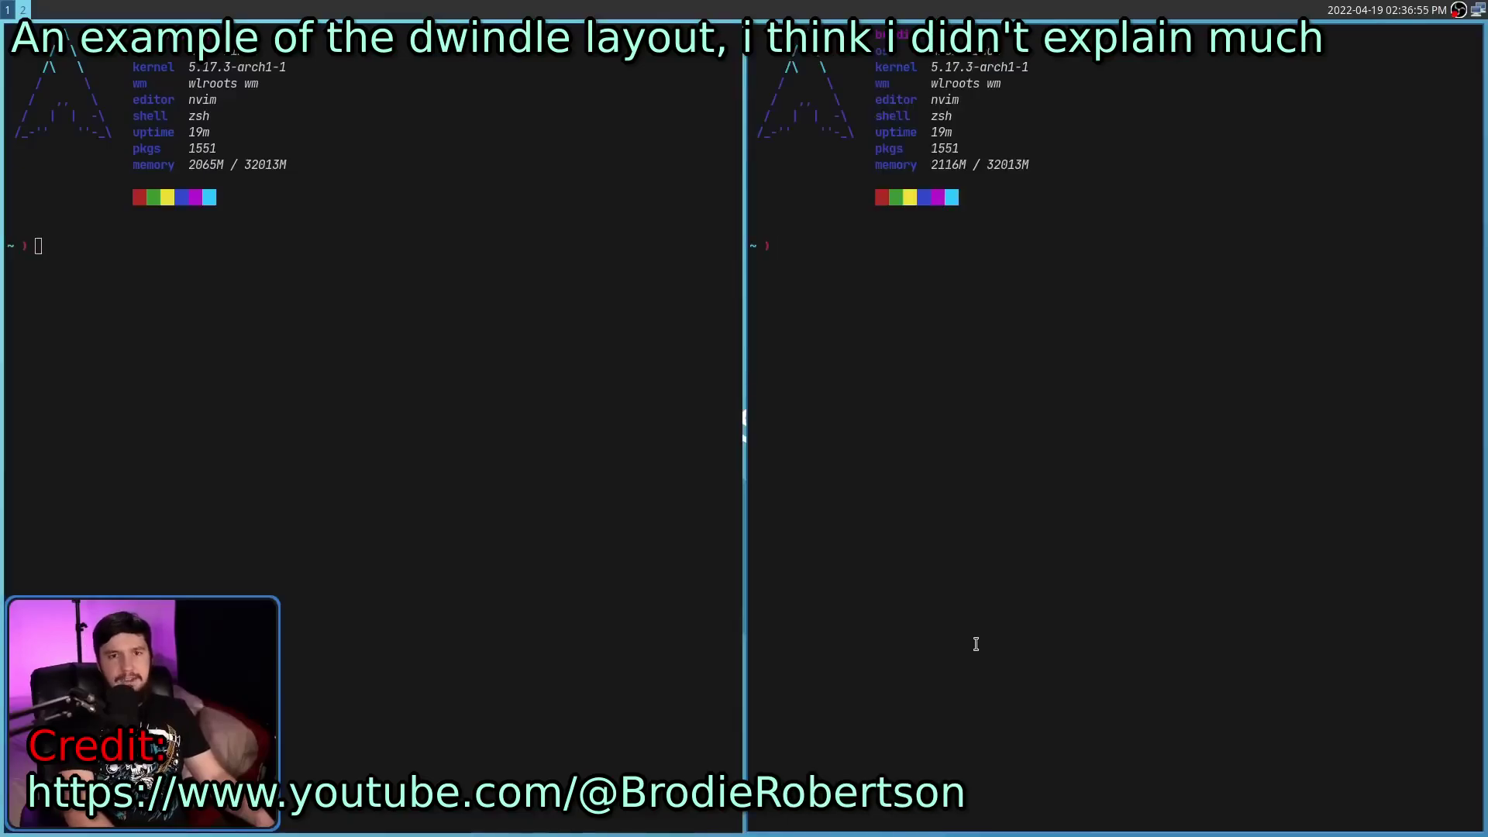
pyautogui.press('super+Return')
pyautogui.press('super+Return')
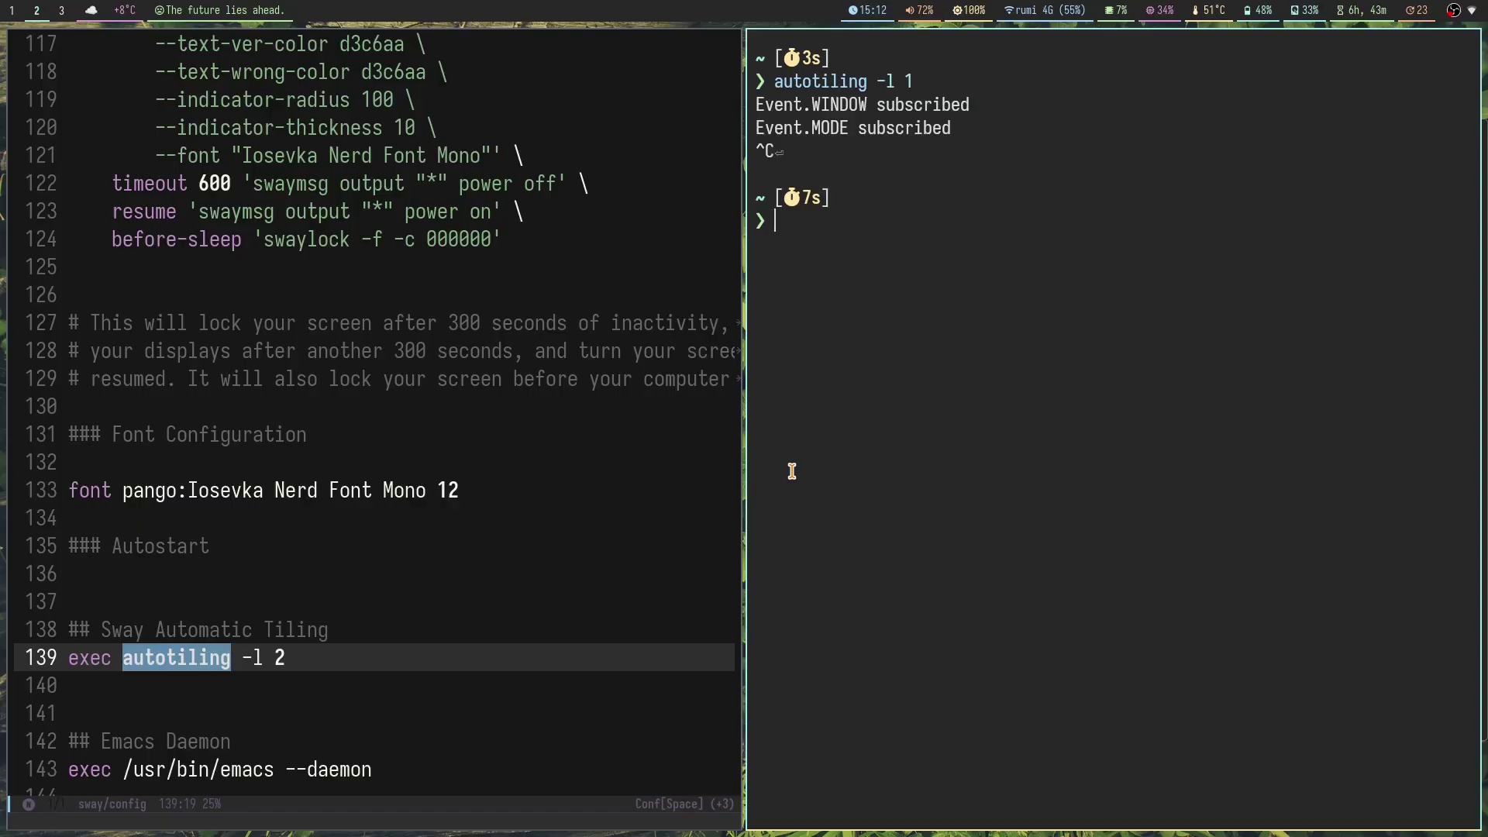
pyautogui.press('super+shift+q')
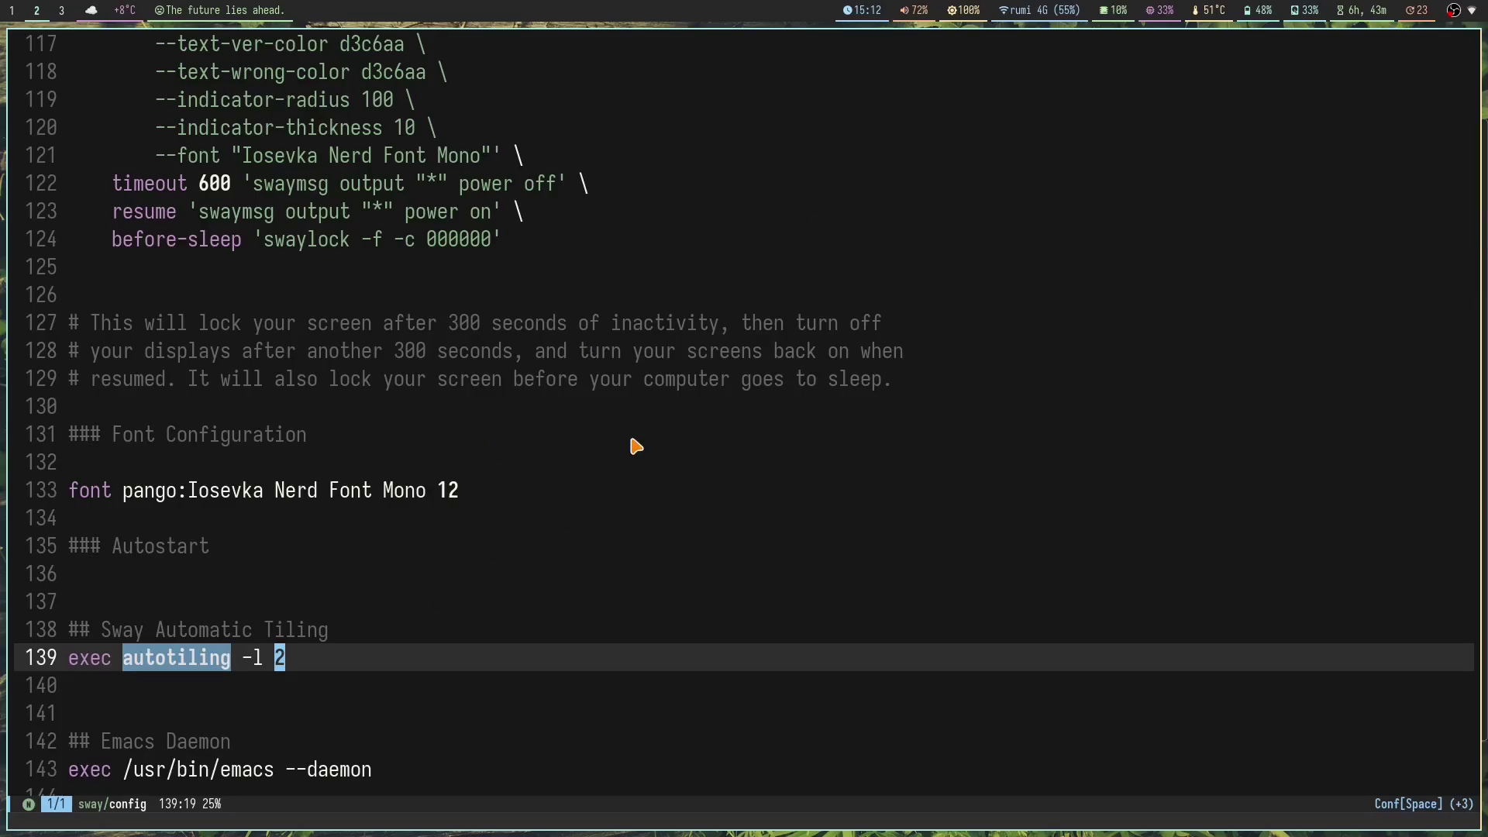
# Step: On workspace 4, open a new kitty terminal and run fastfetch, briefly selecting the colour dots
pyautogui.press('super+4')
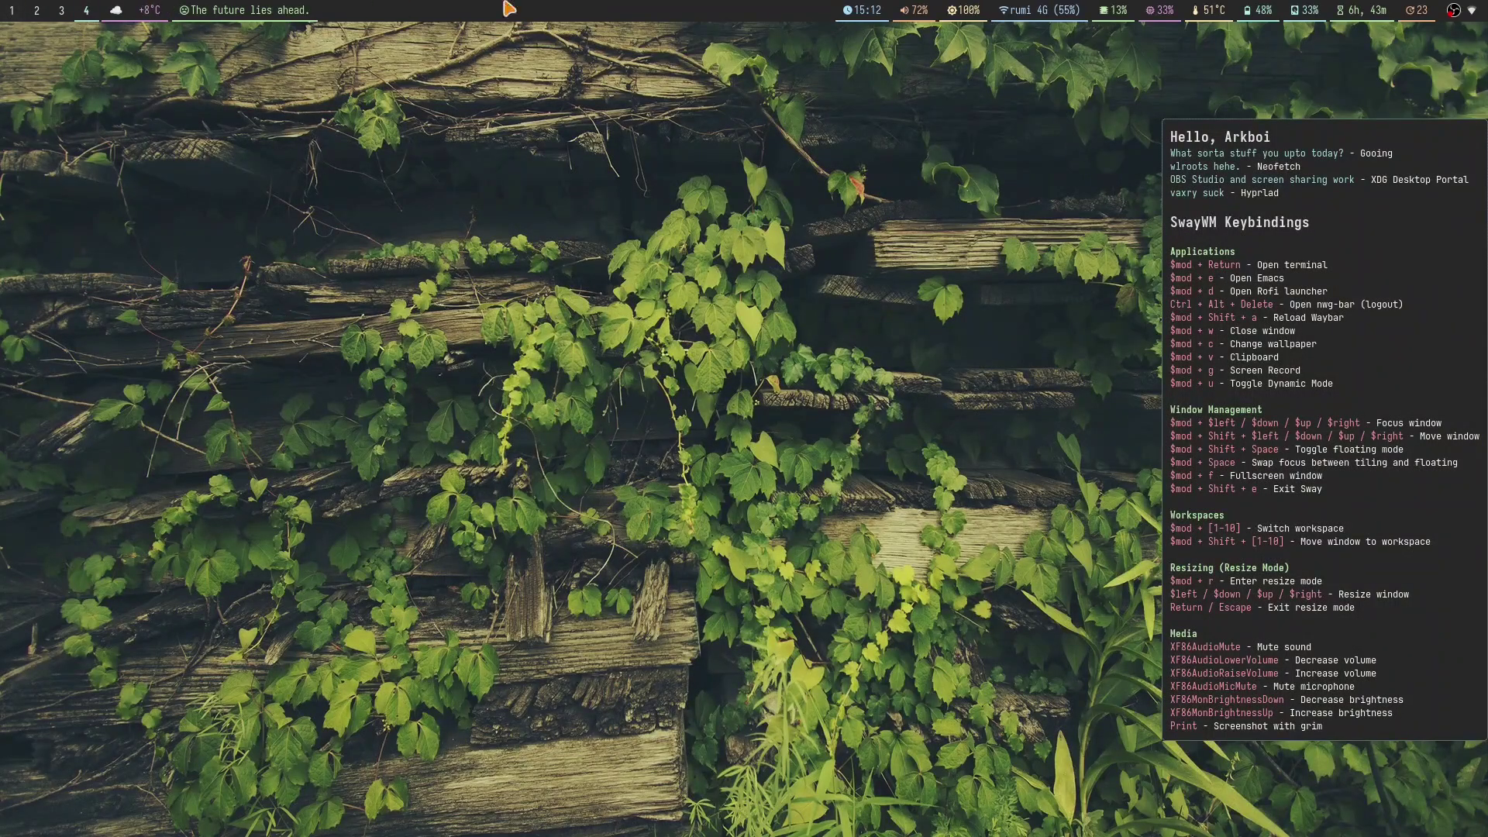
pyautogui.press('super+Return')
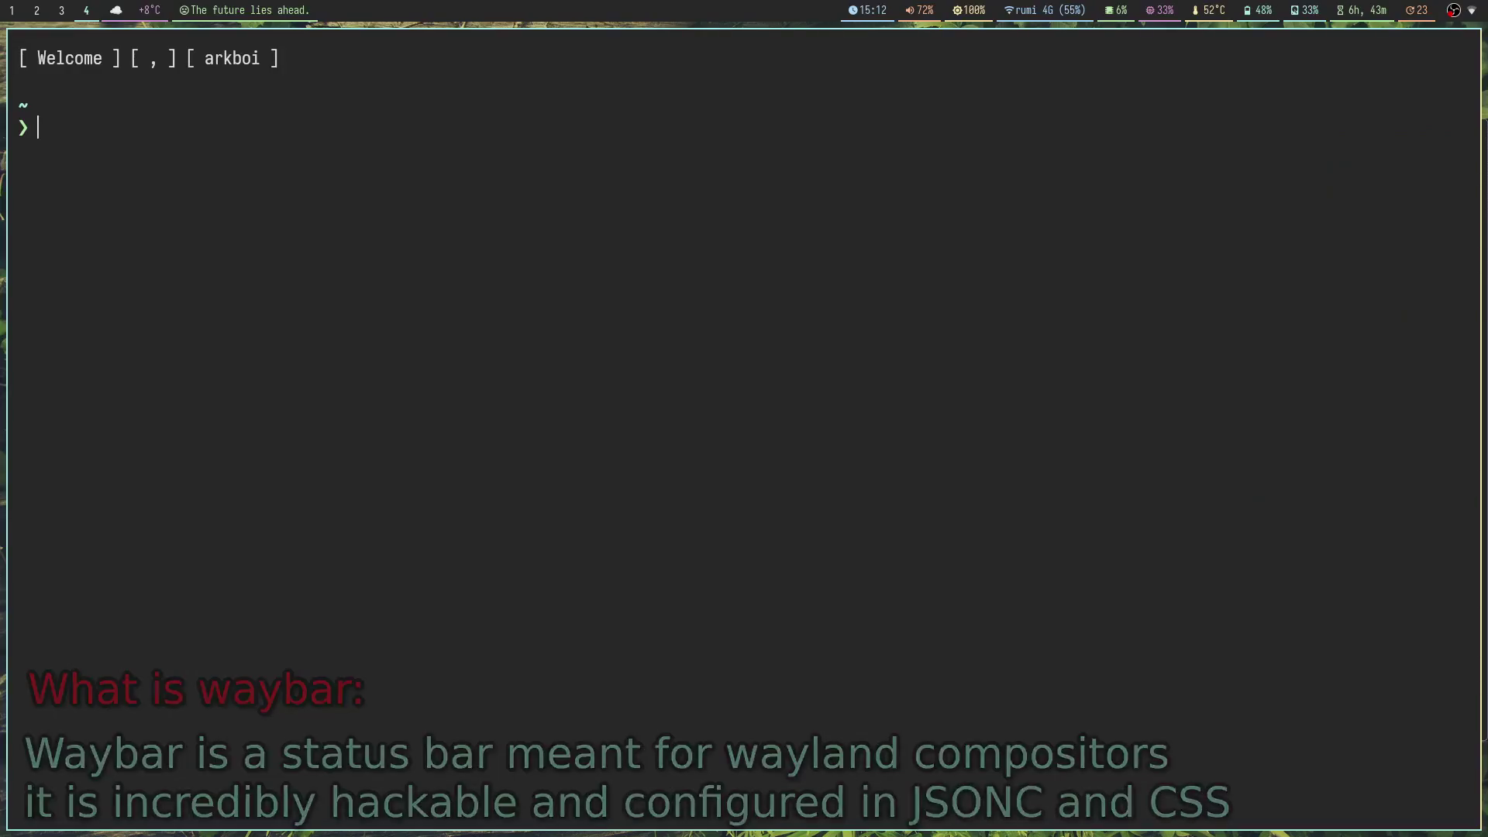
pyautogui.write('fastfetch')
pyautogui.press('Return')
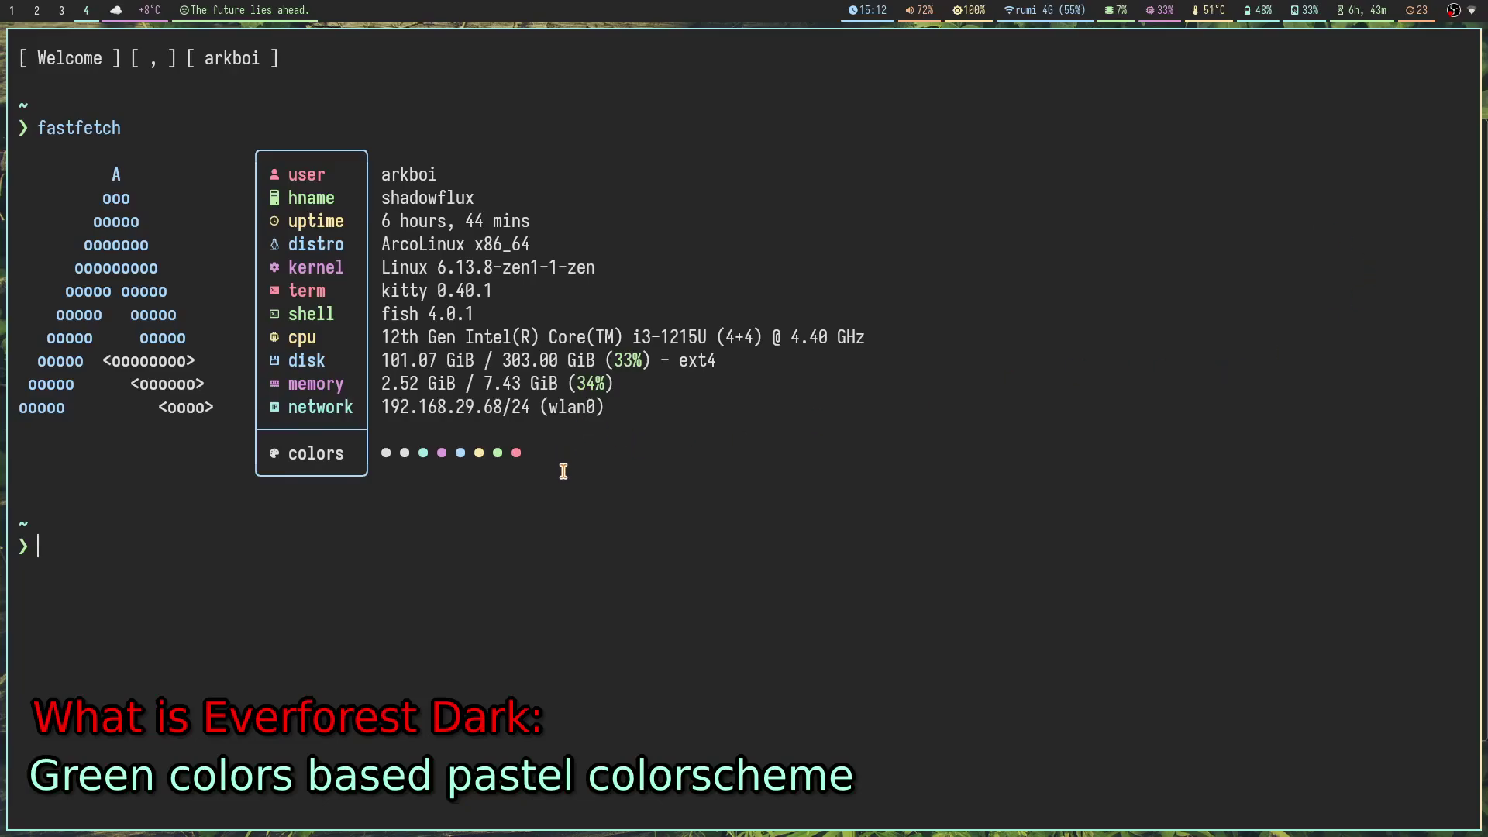
pyautogui.moveTo(555, 457); pyautogui.dragTo(369, 442)
pyautogui.click(682, 448)
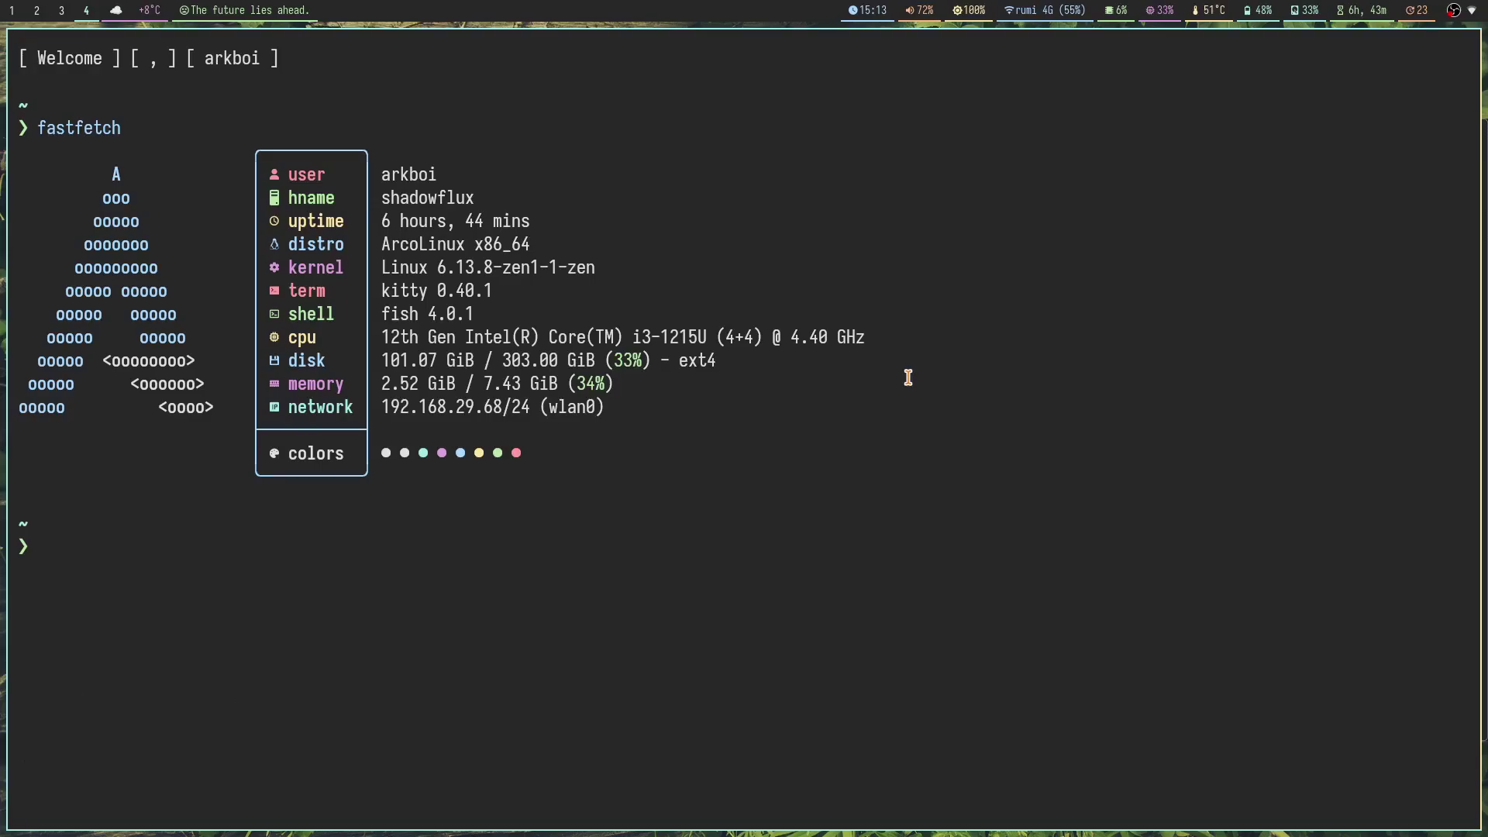
# Step: On workspace 5, choose random wallpapers until the mountain meadow with castle and road appears
pyautogui.press('super+5')
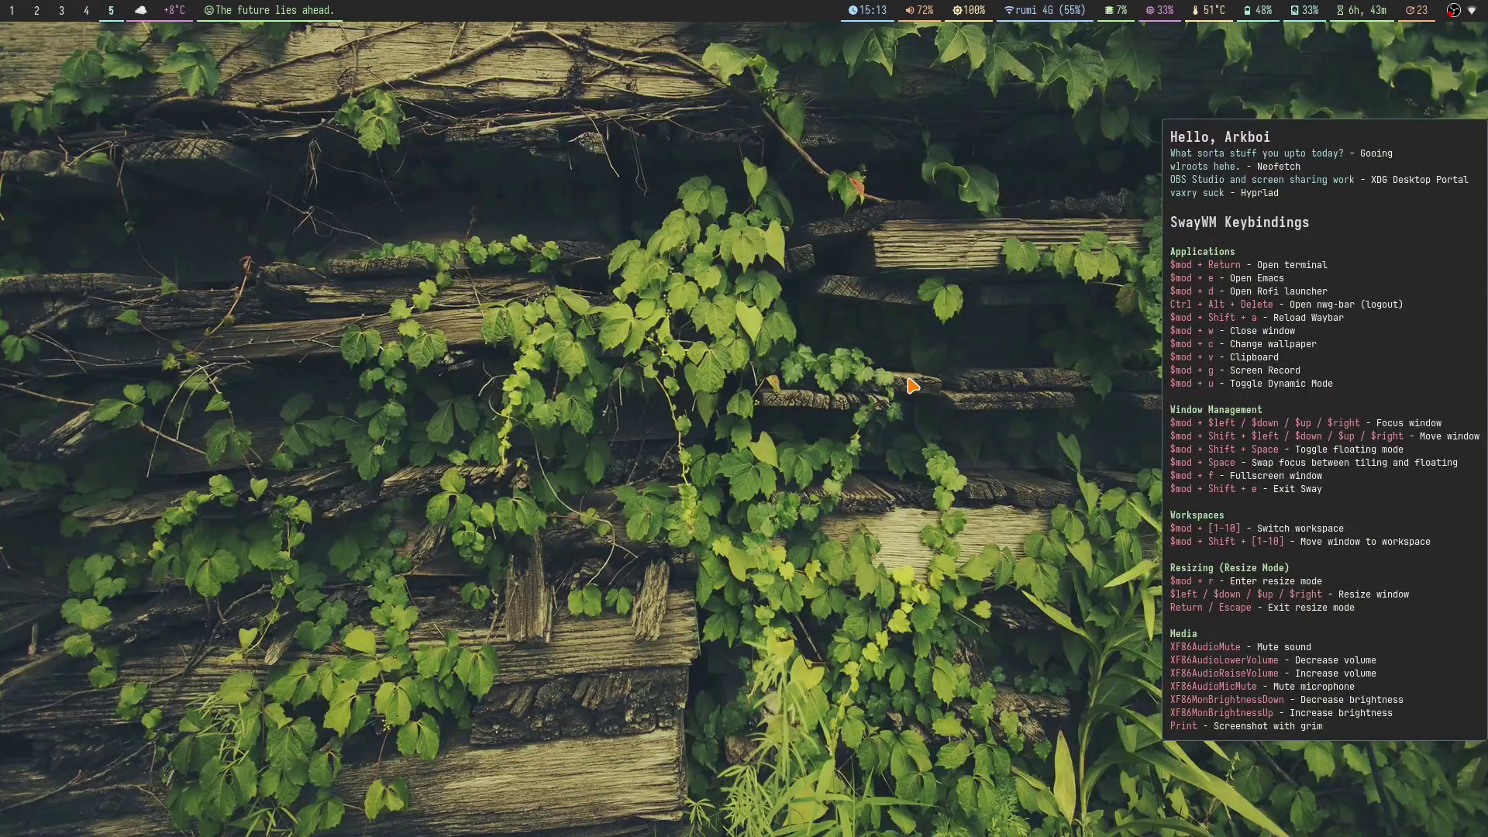
pyautogui.press('super+c')
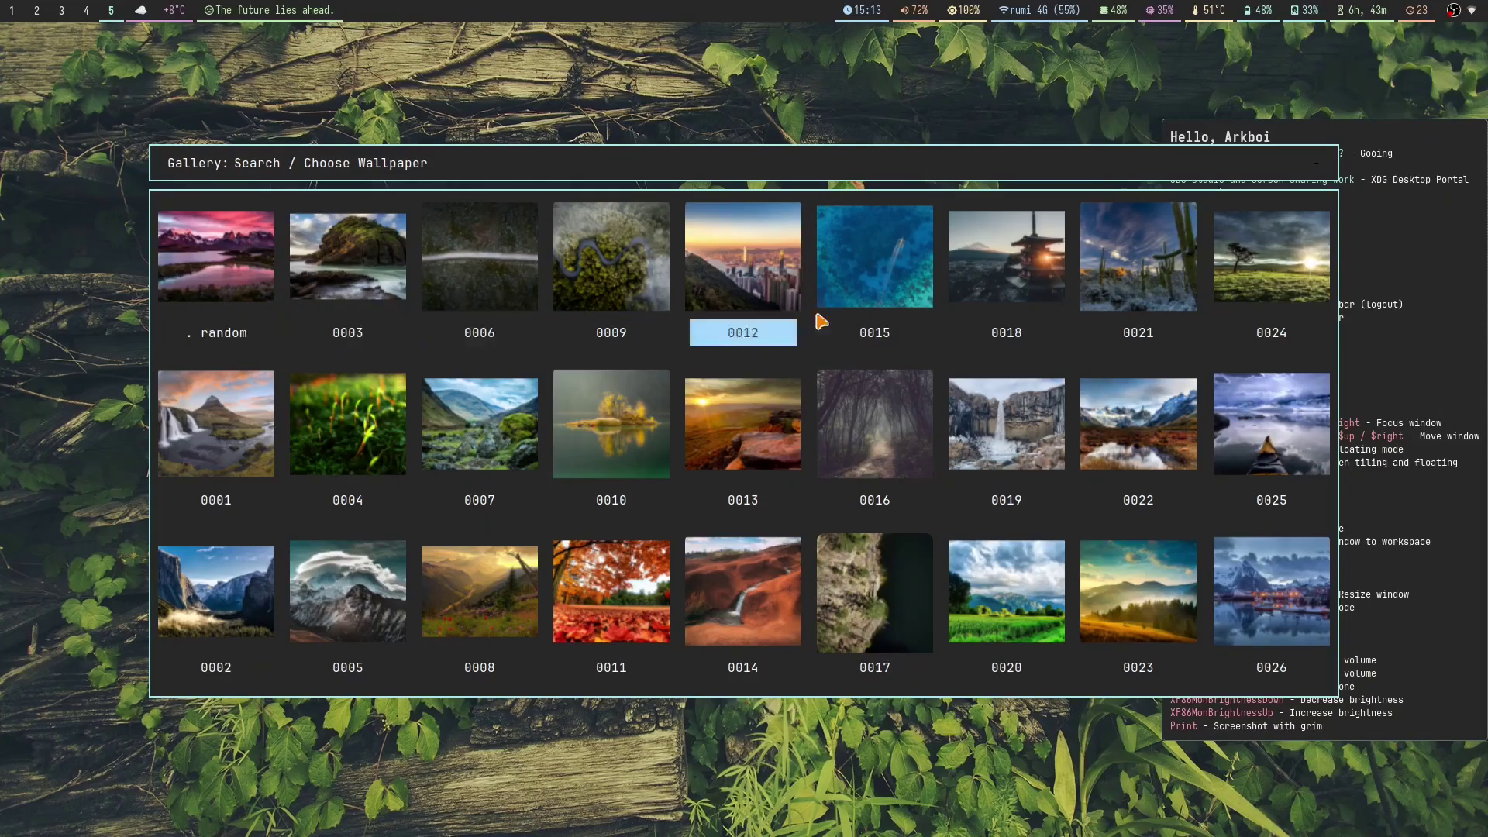
pyautogui.press('Escape')
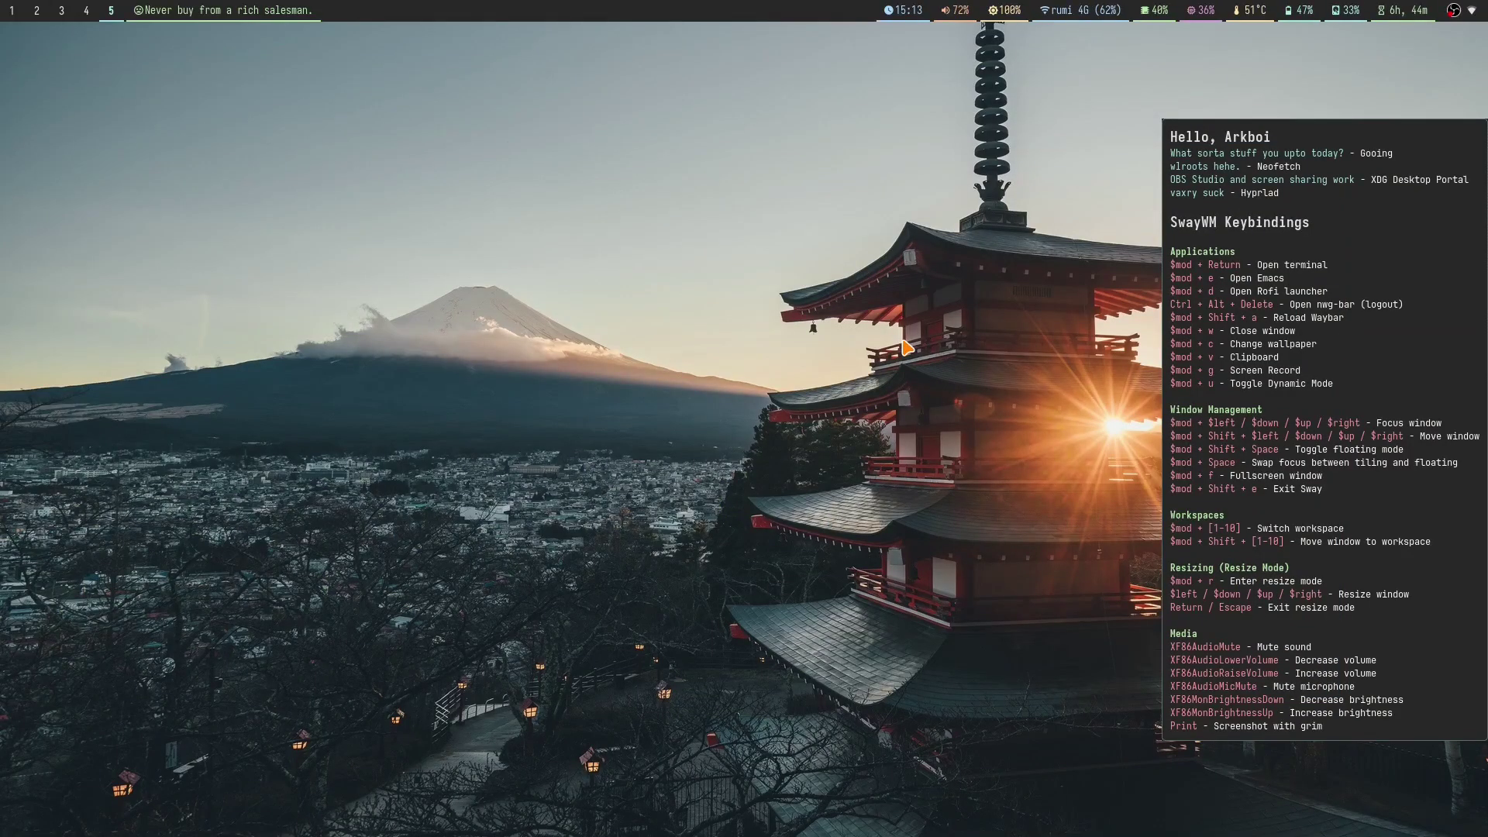
pyautogui.press('super+c')
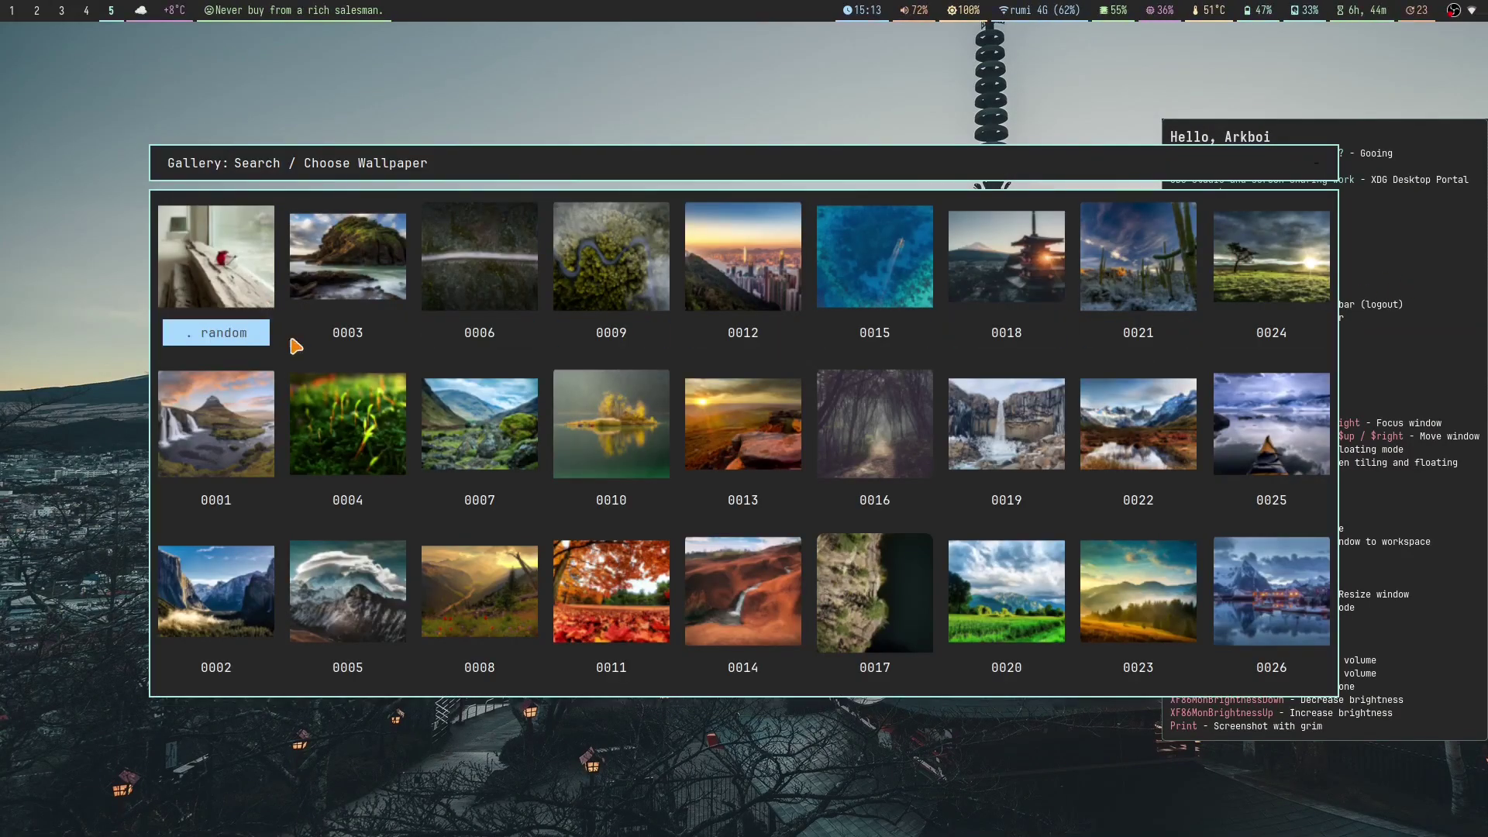
pyautogui.click(214, 293)
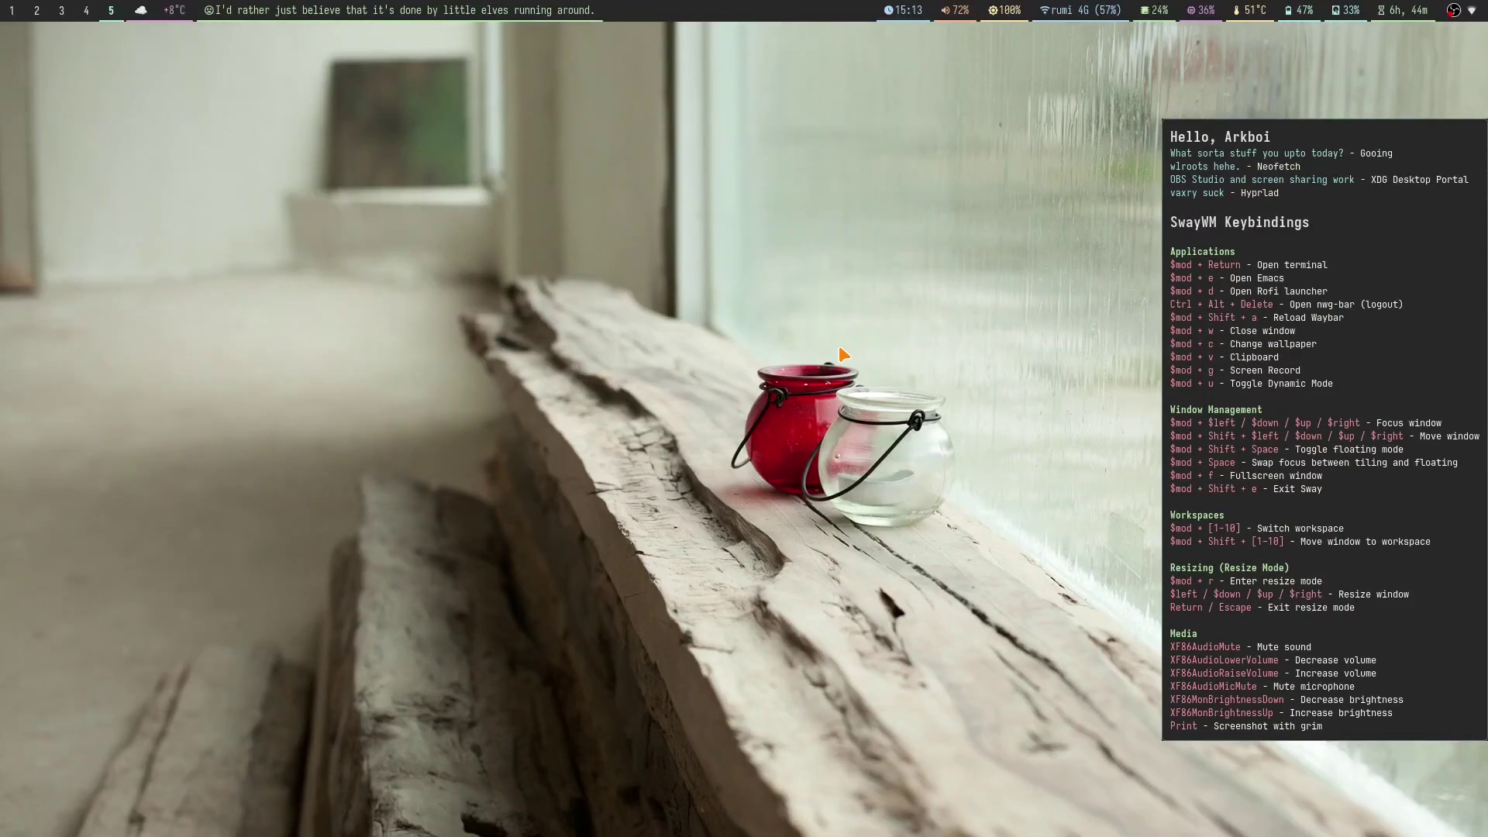
pyautogui.press('super+c')
pyautogui.press('Return')
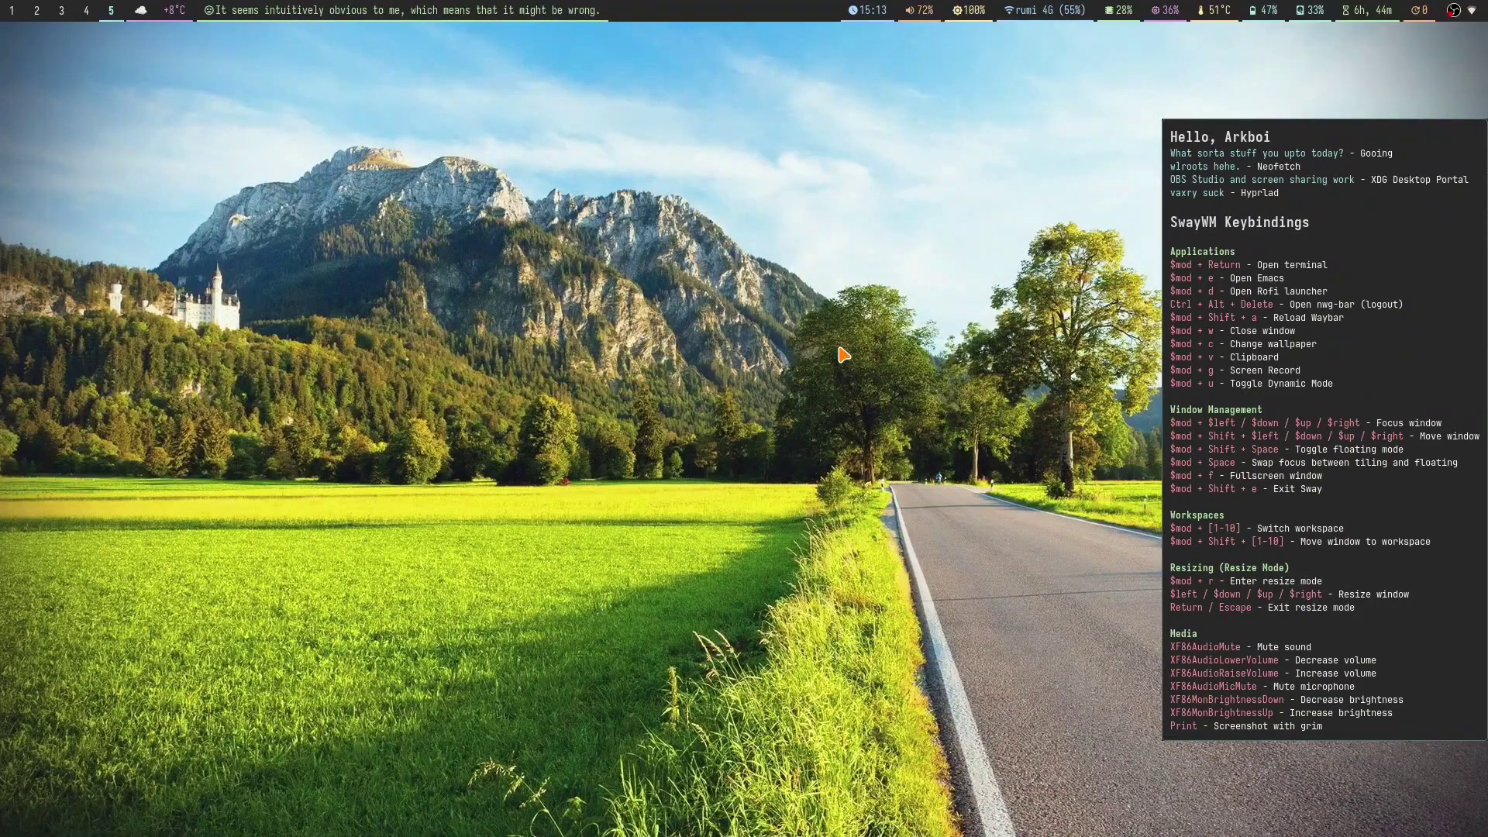
# Step: Close the fastfetch terminal, then browse OBS's Sources add menu on workspace 3 without adding anything
pyautogui.press('super+4')
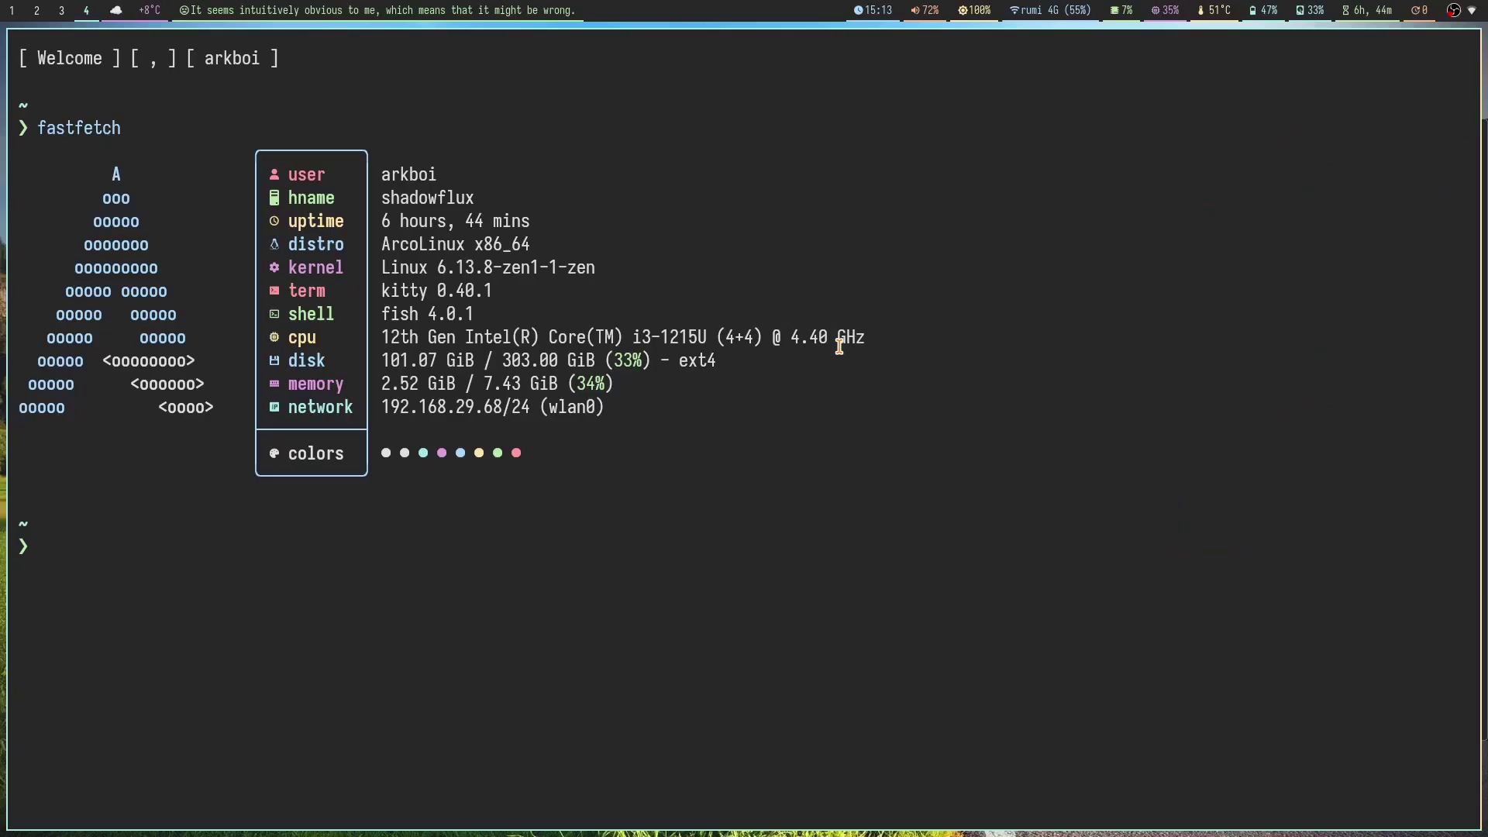
pyautogui.press('super+w')
pyautogui.press('super+3')
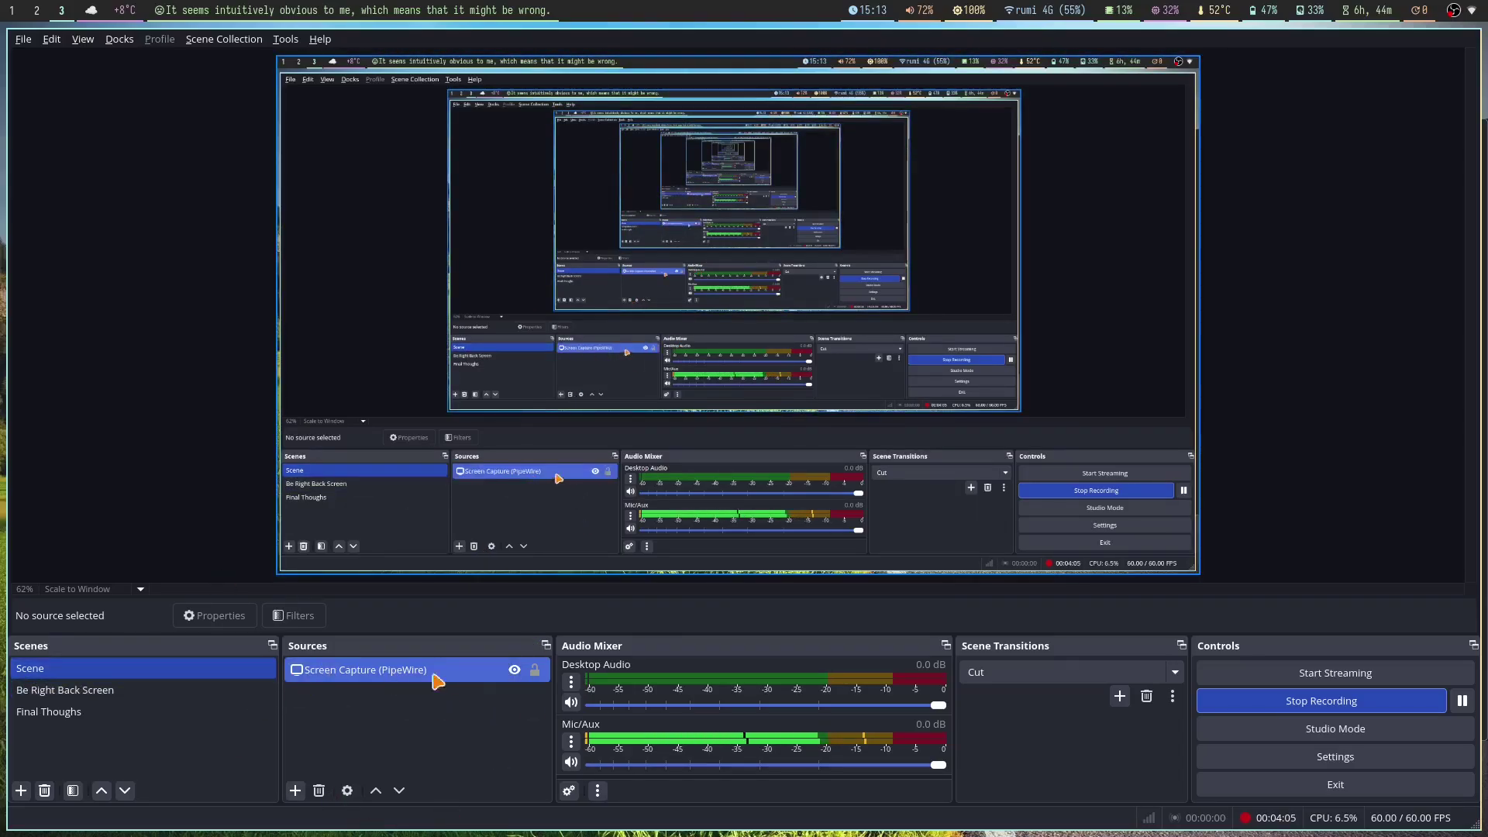
pyautogui.click(295, 790)
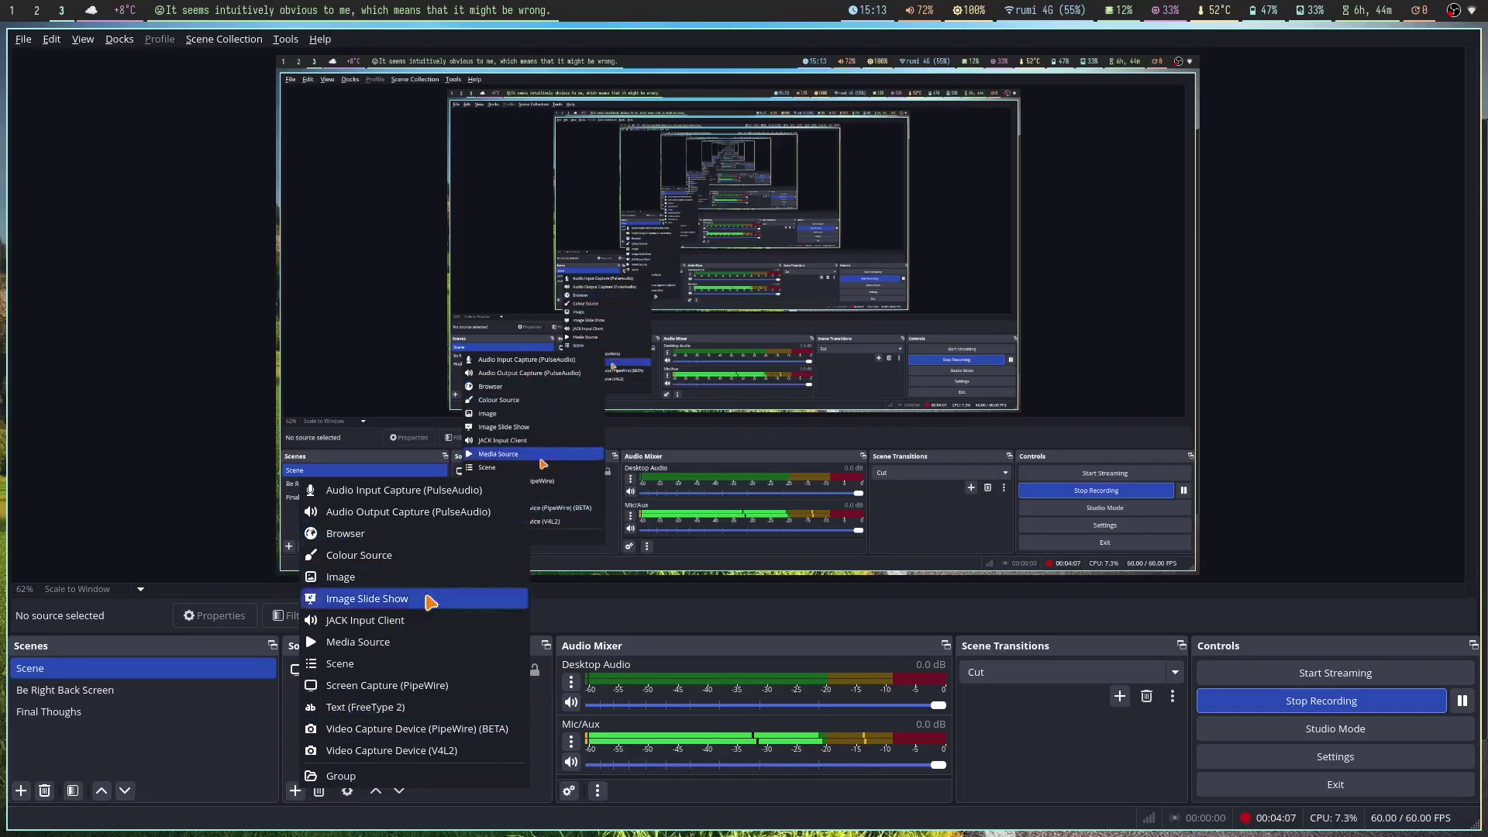
pyautogui.click(236, 778)
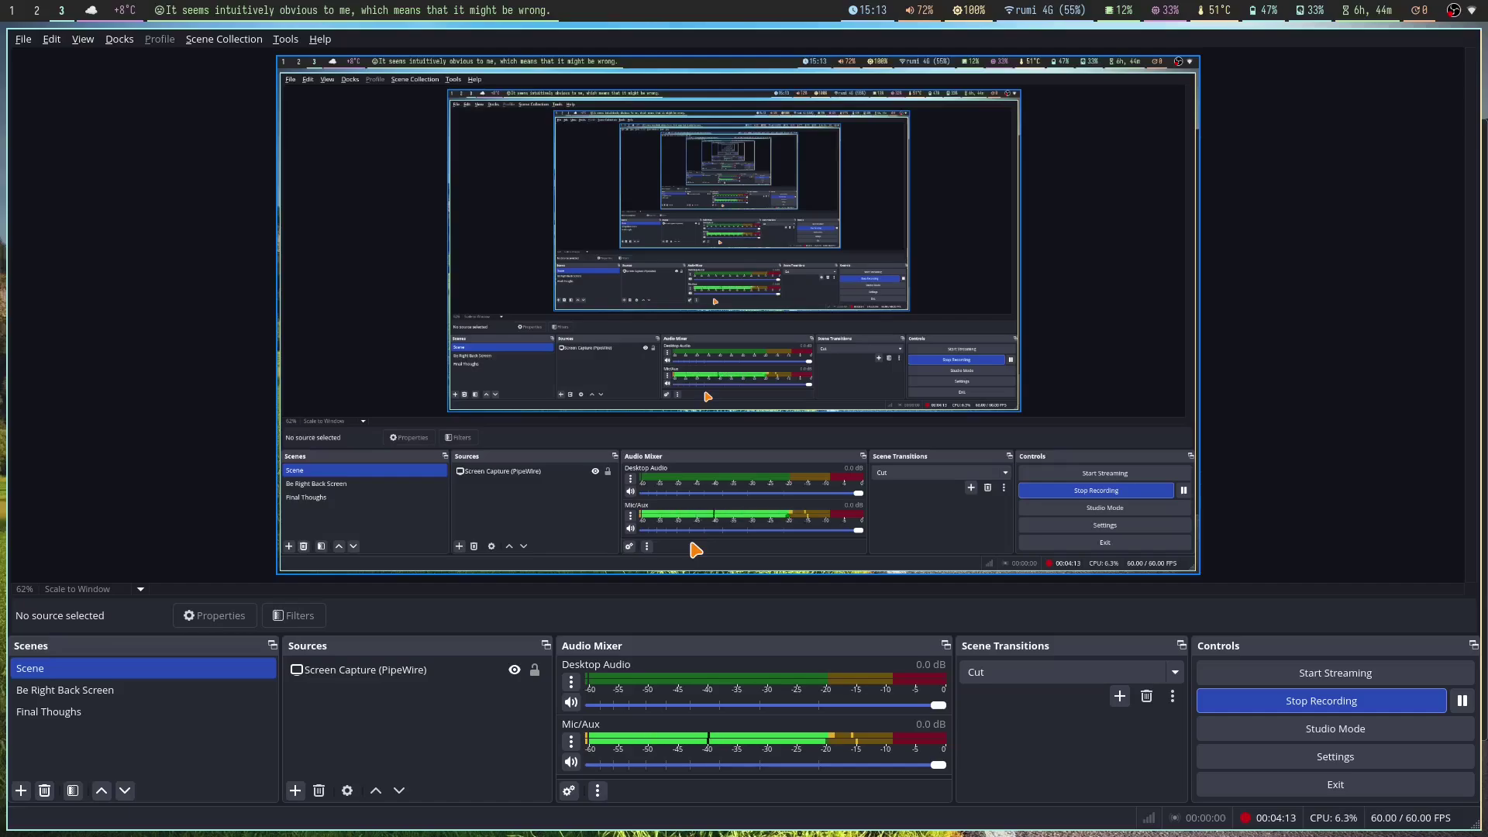
# Step: Close the sway config editor and open a new kitty terminal with enlarged text
pyautogui.press('super+1')
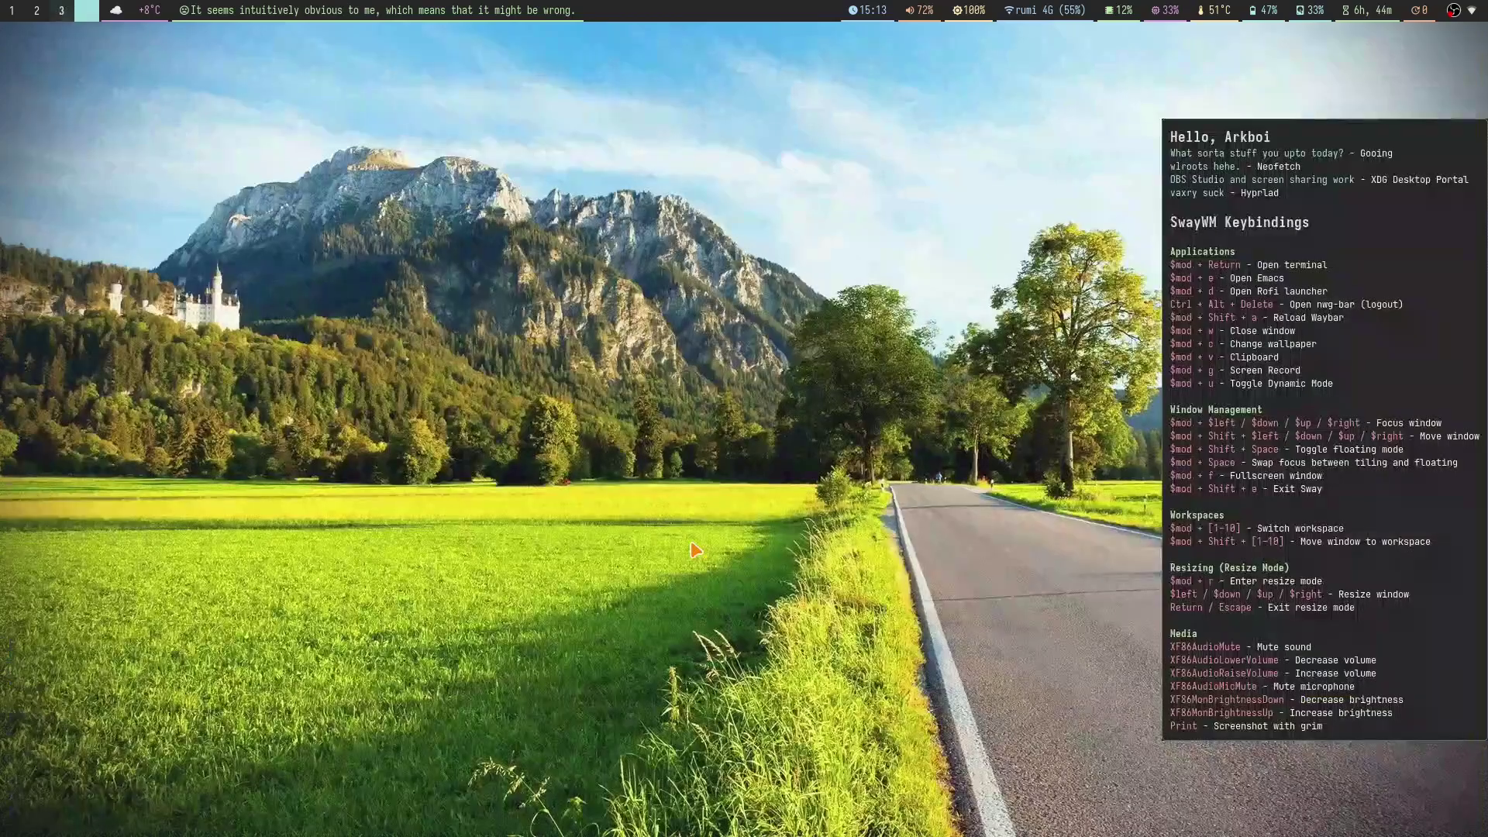
pyautogui.press('super+2')
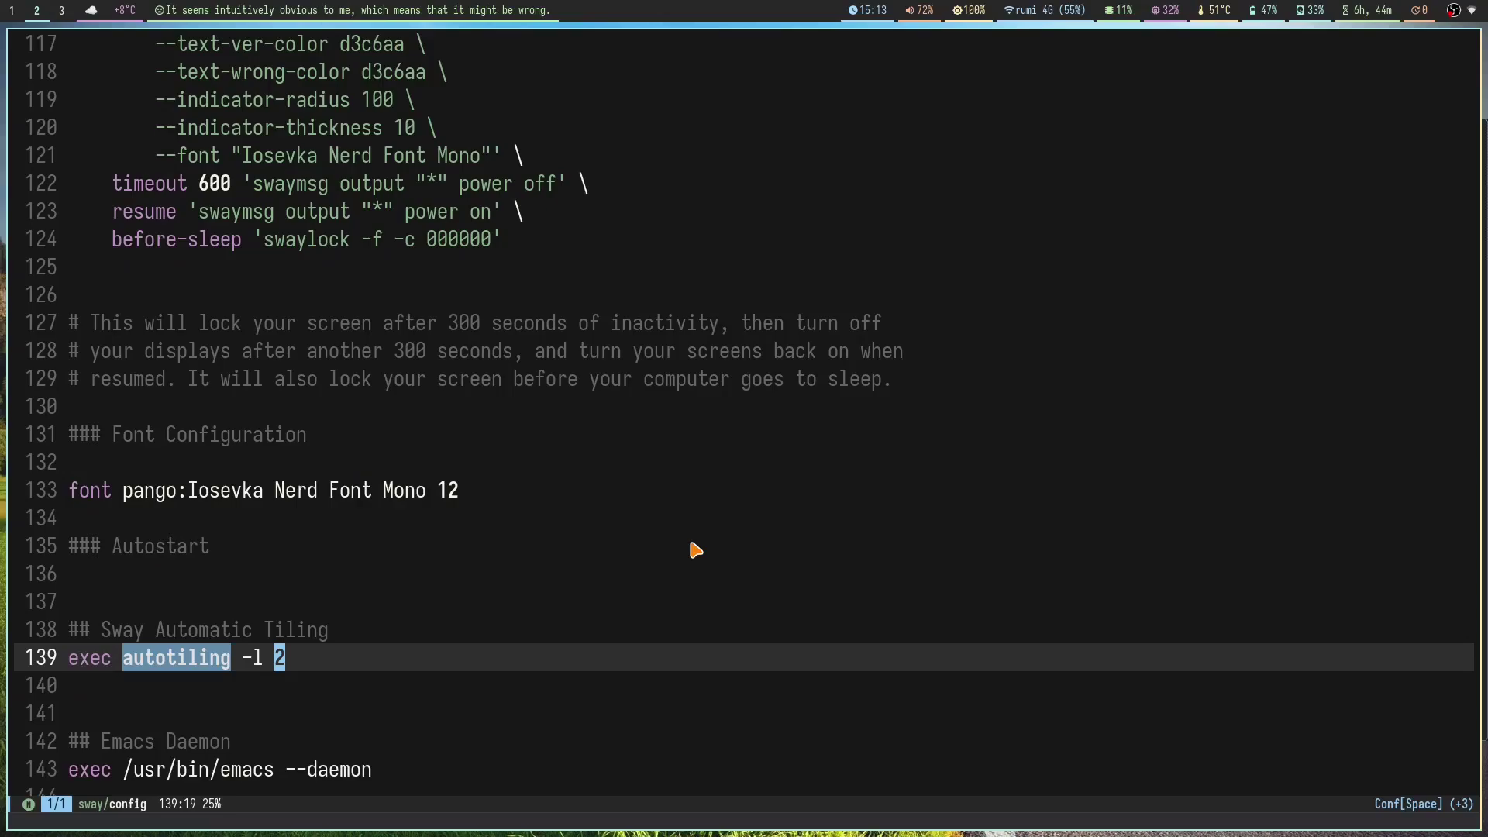
pyautogui.press('super+w')
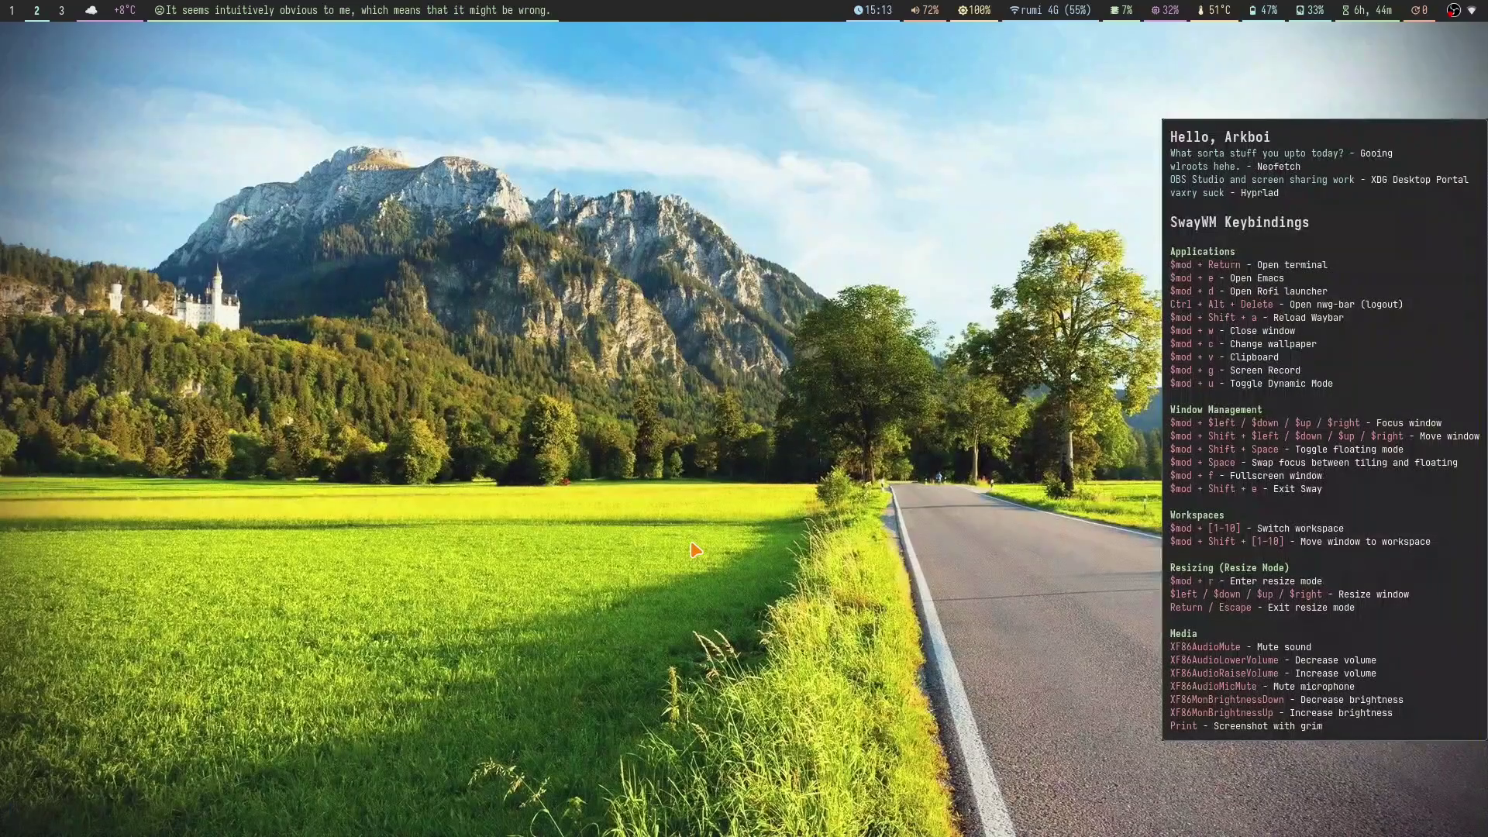
pyautogui.press('super+Return')
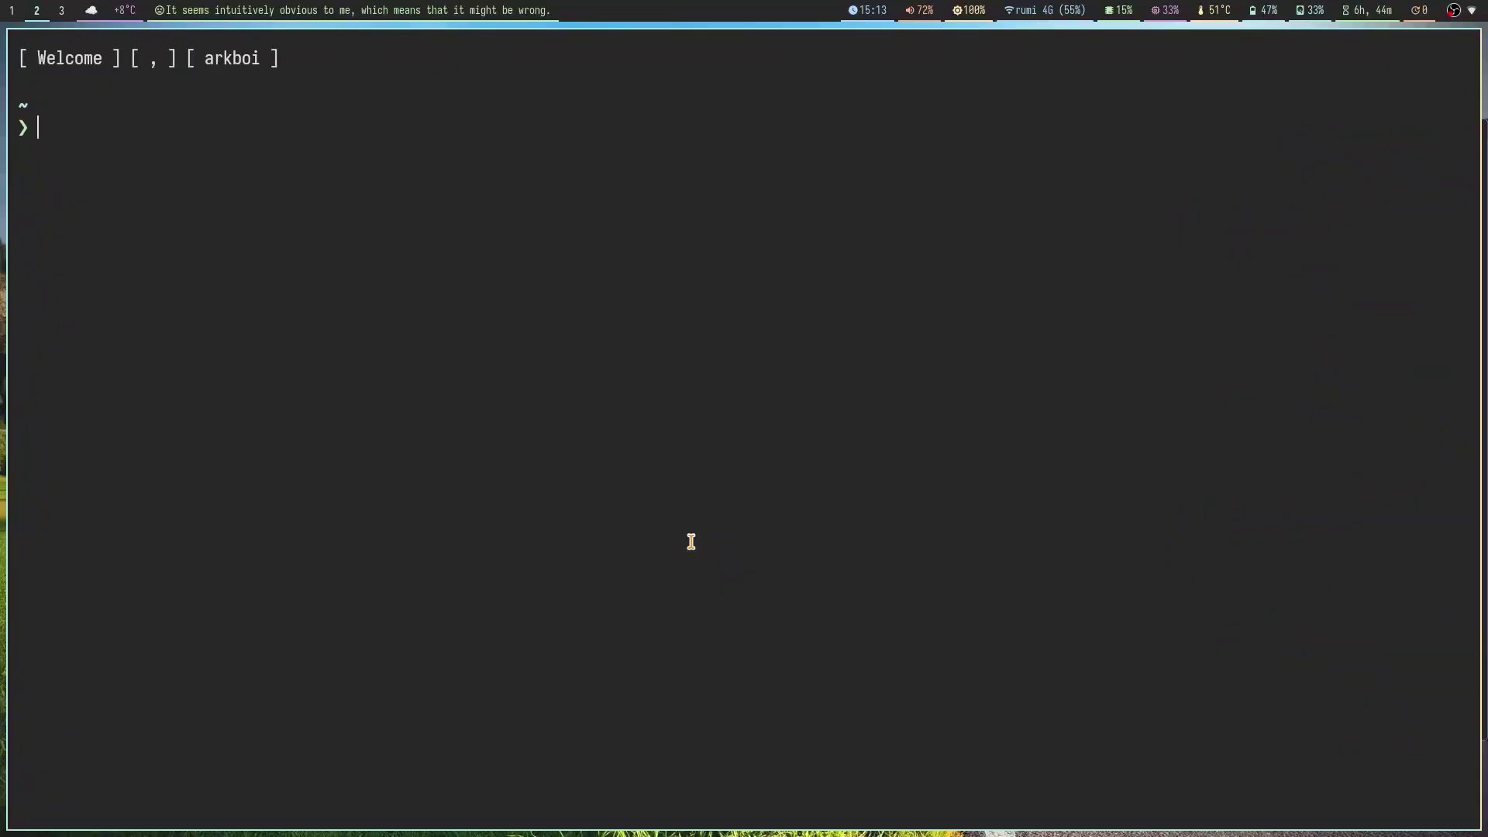
pyautogui.hotkey('ctrl', '=')
pyautogui.hotkey('ctrl', '=')
pyautogui.hotkey('ctrl', '=')
# Step: Run sudo pacman -S xdg-desktop-portal xdg-desktop-portal-wlr --needed and enter the administrator password
pyautogui.write('sudo')
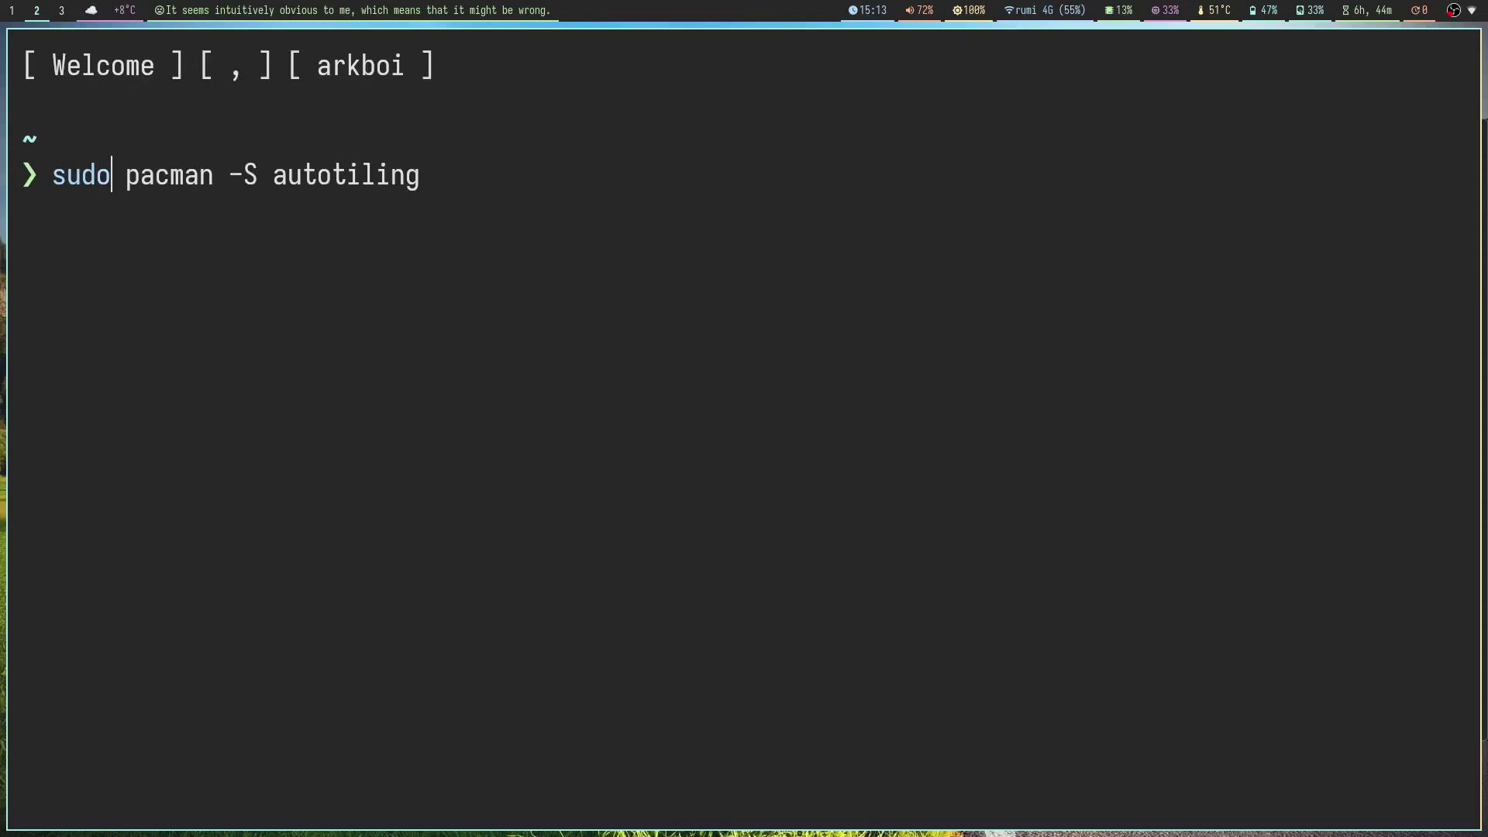
pyautogui.write(' pacman -S xd')
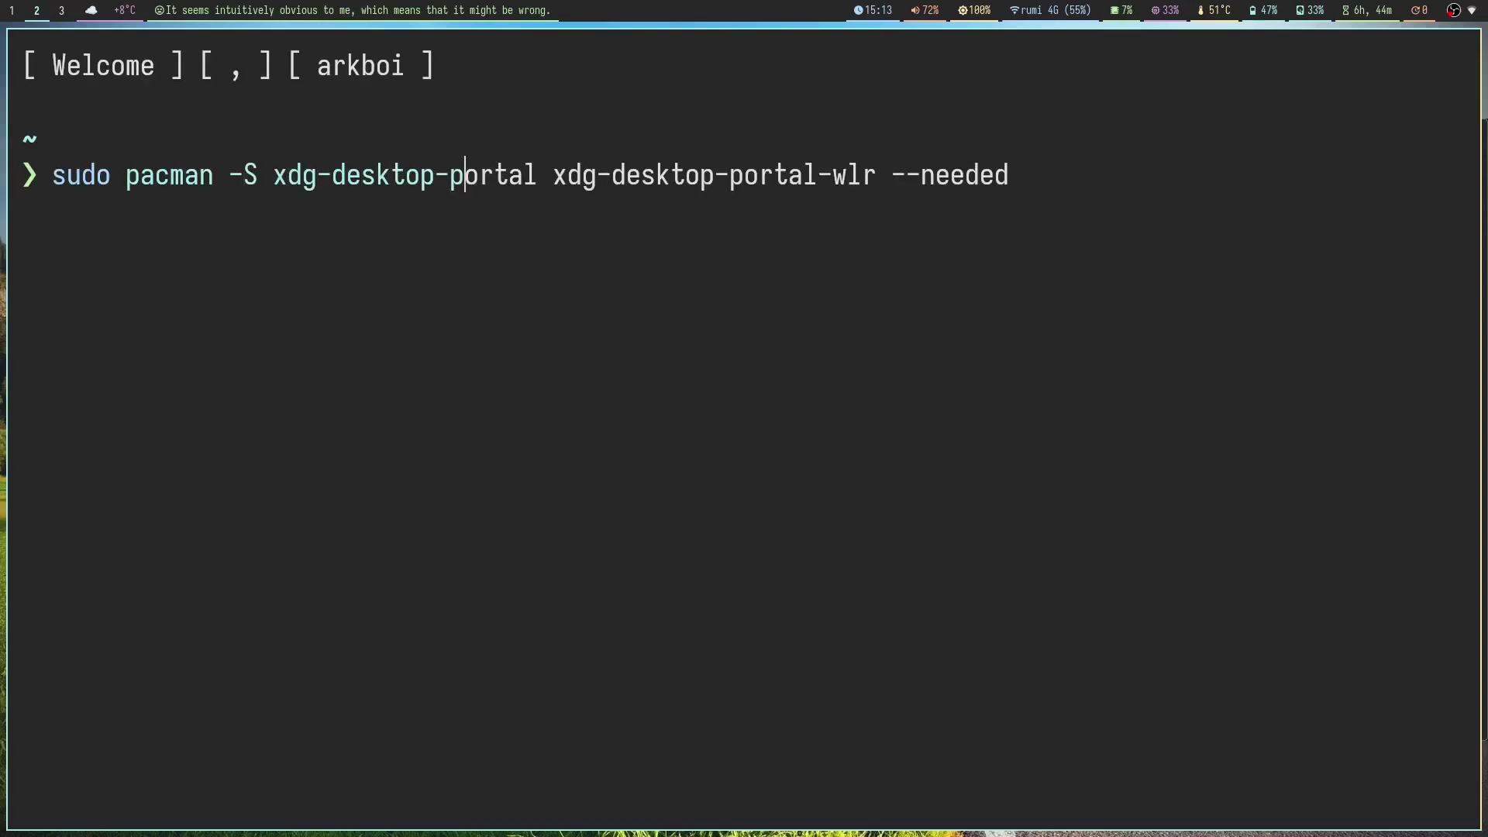
pyautogui.write('g-de')
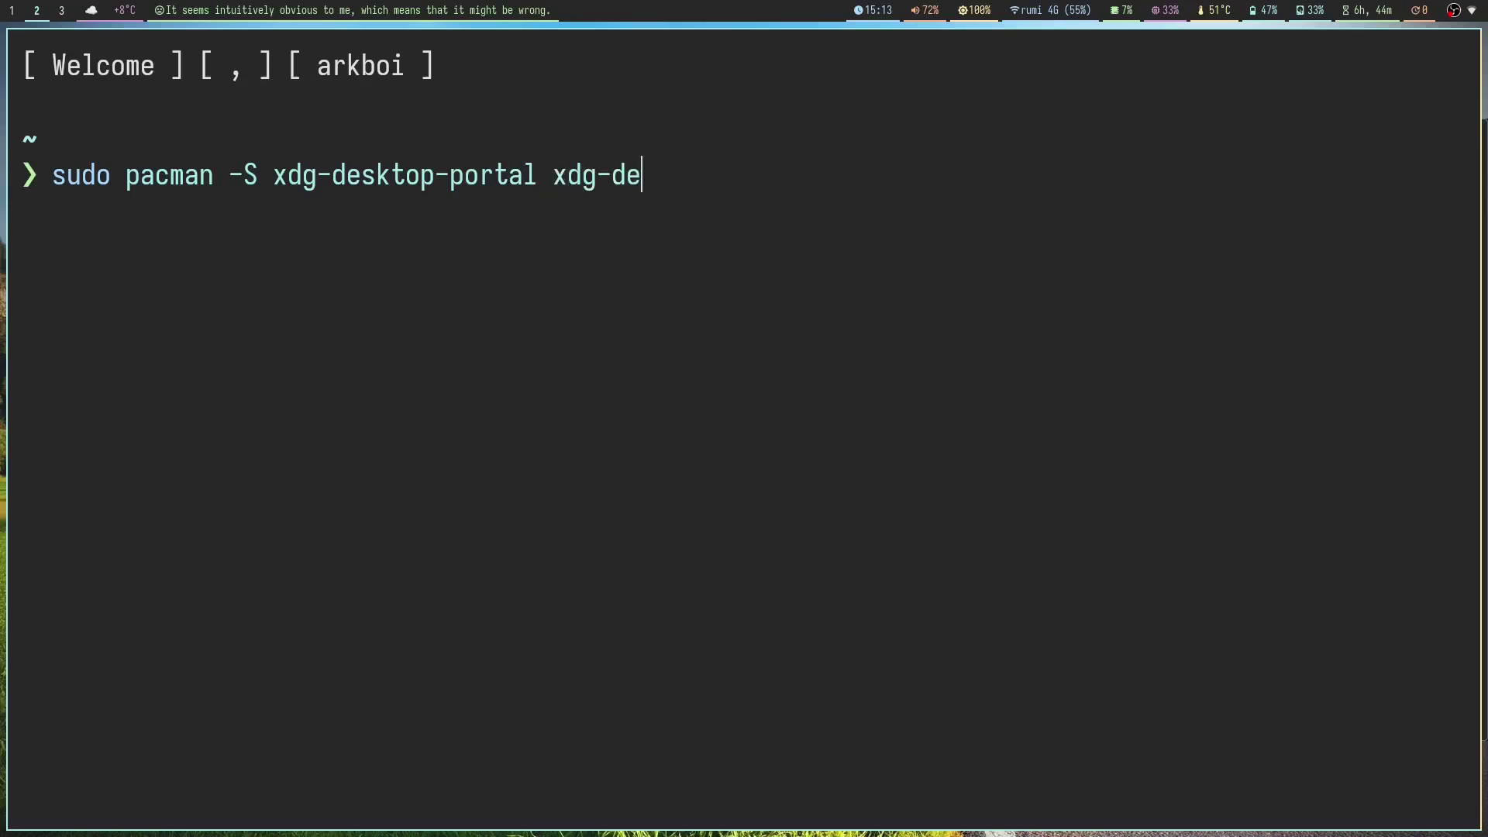
pyautogui.press('BackSpace')
pyautogui.write('esktop-portal-wlr --n')
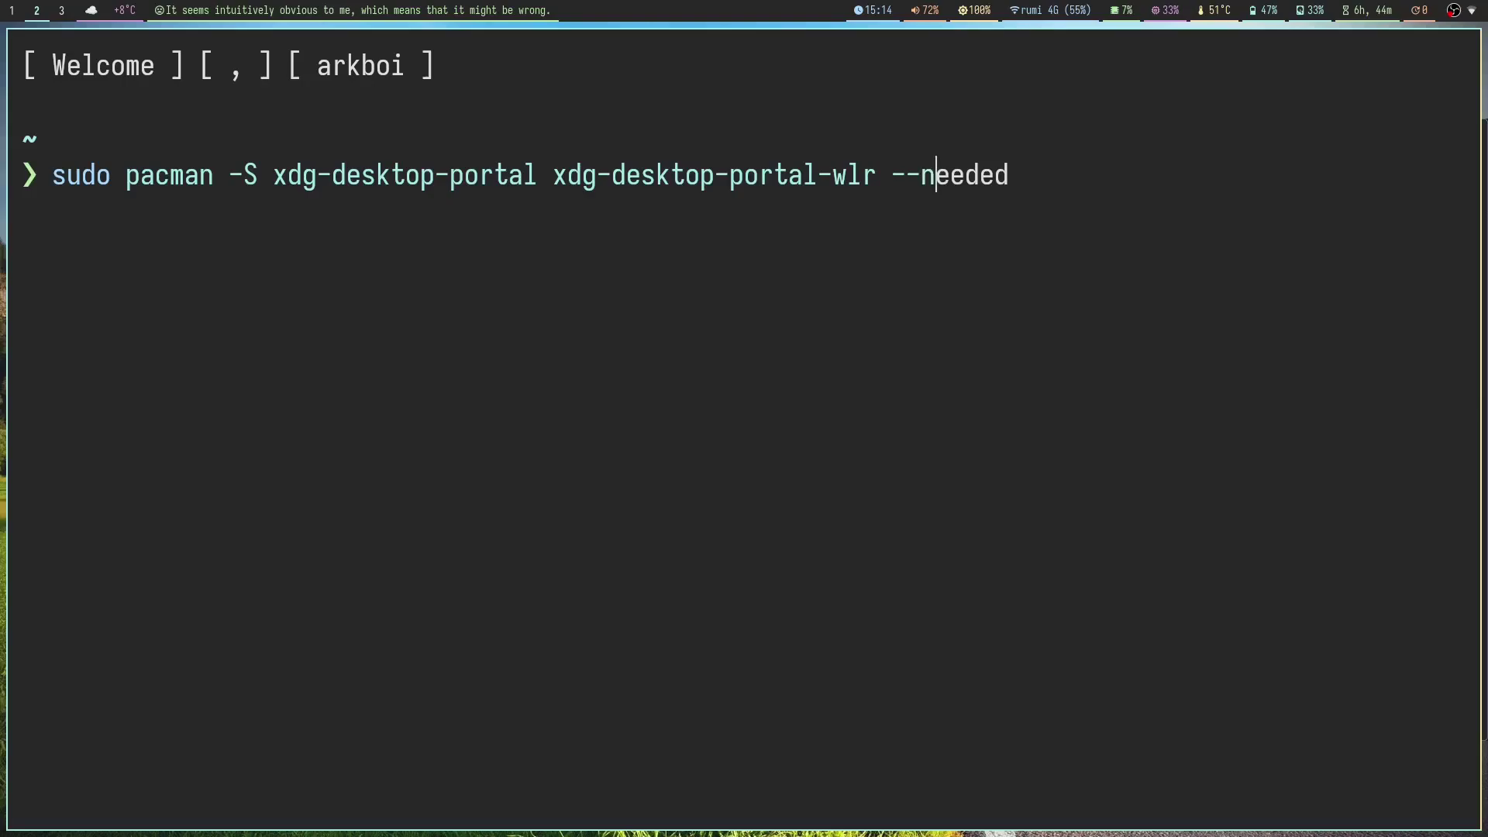
pyautogui.write('ee')
pyautogui.click(907, 174)
pyautogui.press('BackSpace')
pyautogui.press('BackSpace')
pyautogui.press('BackSpace')
pyautogui.write('hyprland')
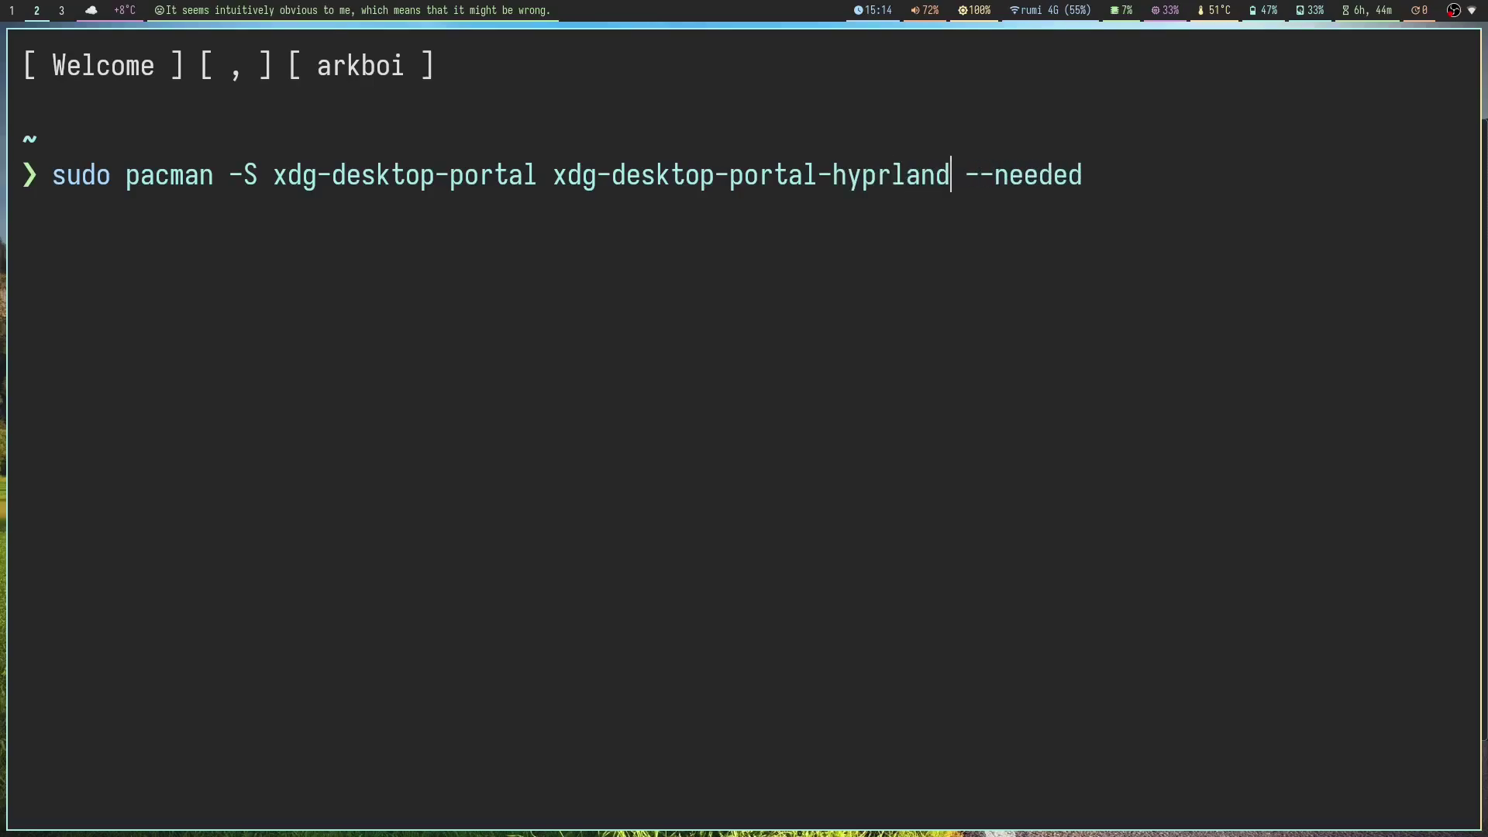
pyautogui.press('BackSpace')
pyautogui.press('BackSpace')
pyautogui.press('BackSpace')
pyautogui.press('BackSpace')
pyautogui.press('BackSpace')
pyautogui.press('BackSpace')
pyautogui.press('BackSpace')
pyautogui.press('BackSpace')
pyautogui.write('wlr')
pyautogui.press('Return')
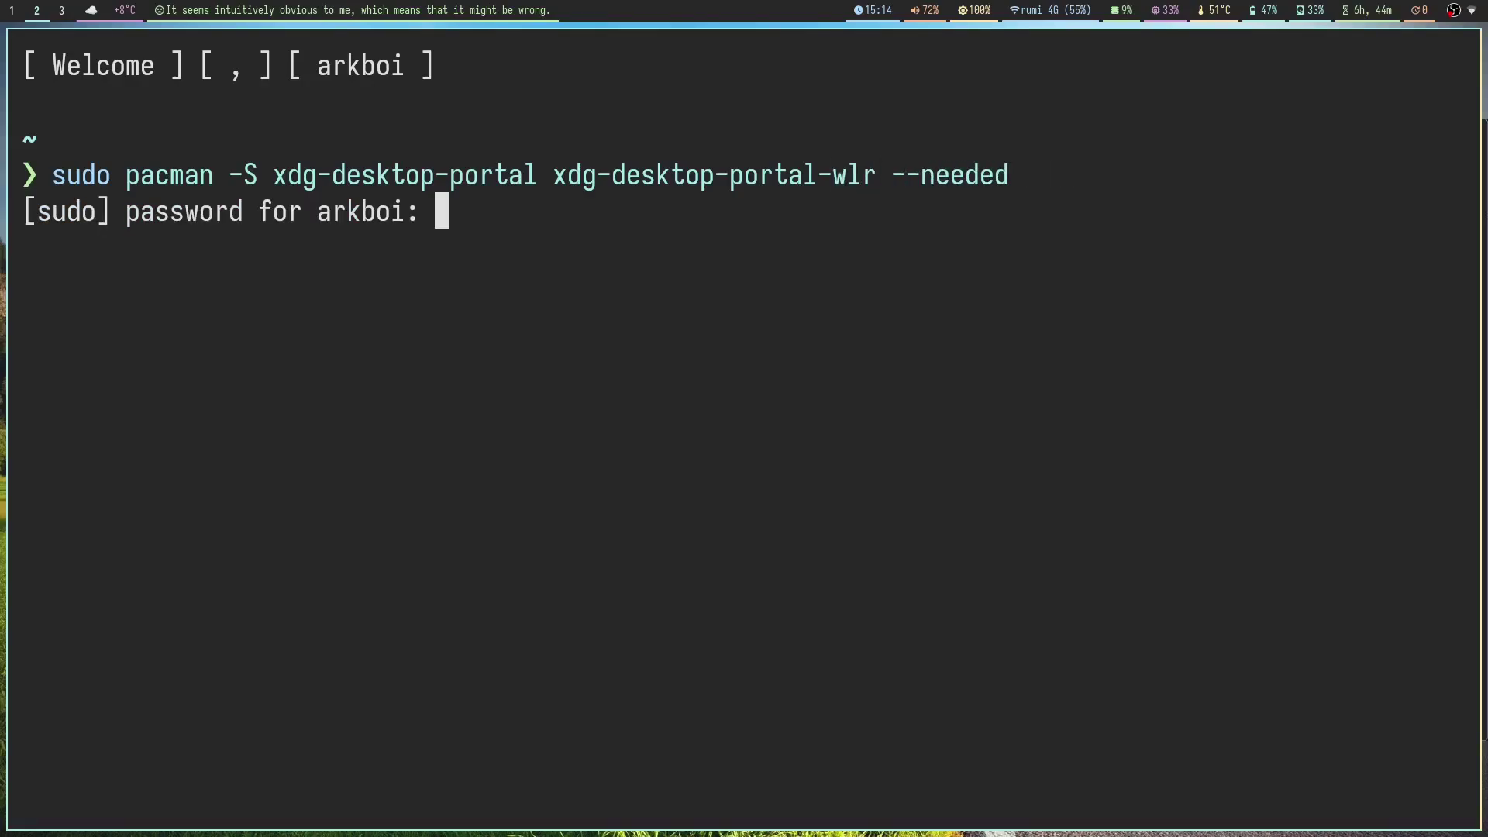
pyautogui.press('Return')
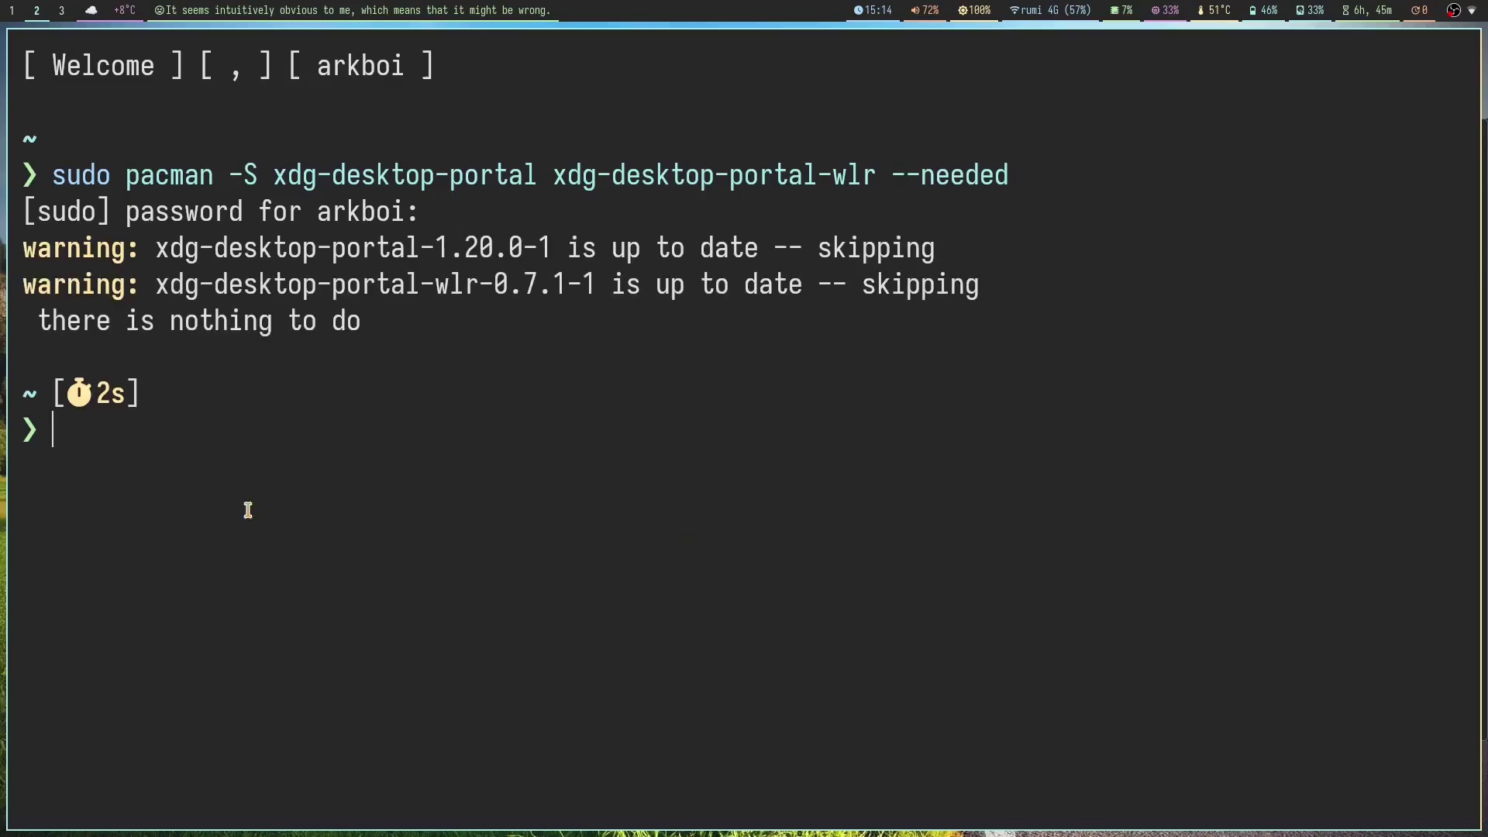
# Step: Highlight the two 'up to date' warnings, then go to the browser on workspace 1
pyautogui.moveTo(981, 288); pyautogui.dragTo(2, 250)
pyautogui.click(572, 378)
pyautogui.press('super+1')
# Step: Search Google for 'XDG Desktop Portal ubuntu' in Floorp
pyautogui.click(588, 70)
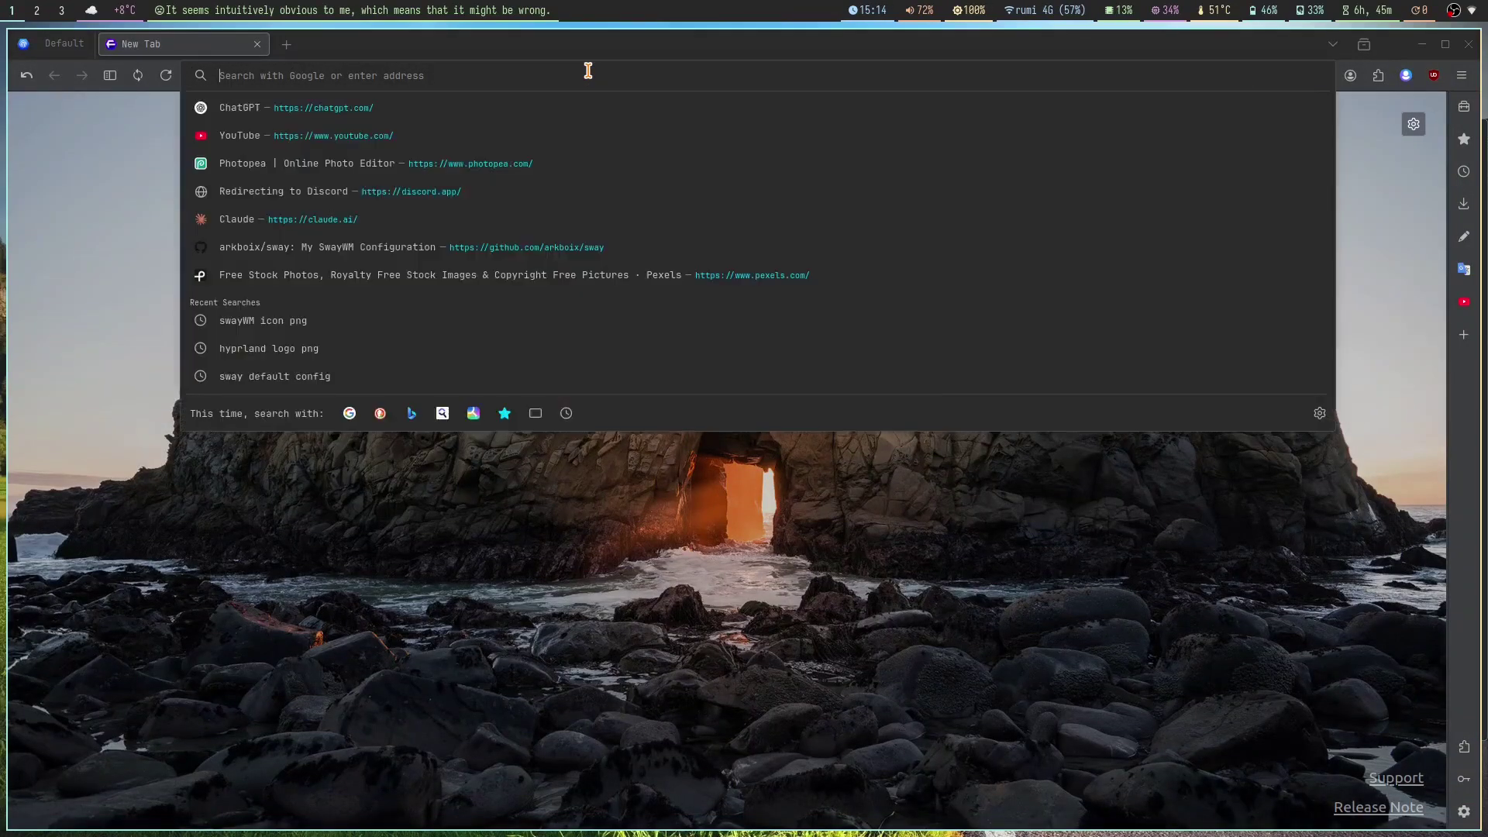
pyautogui.write('XDG Desktpo')
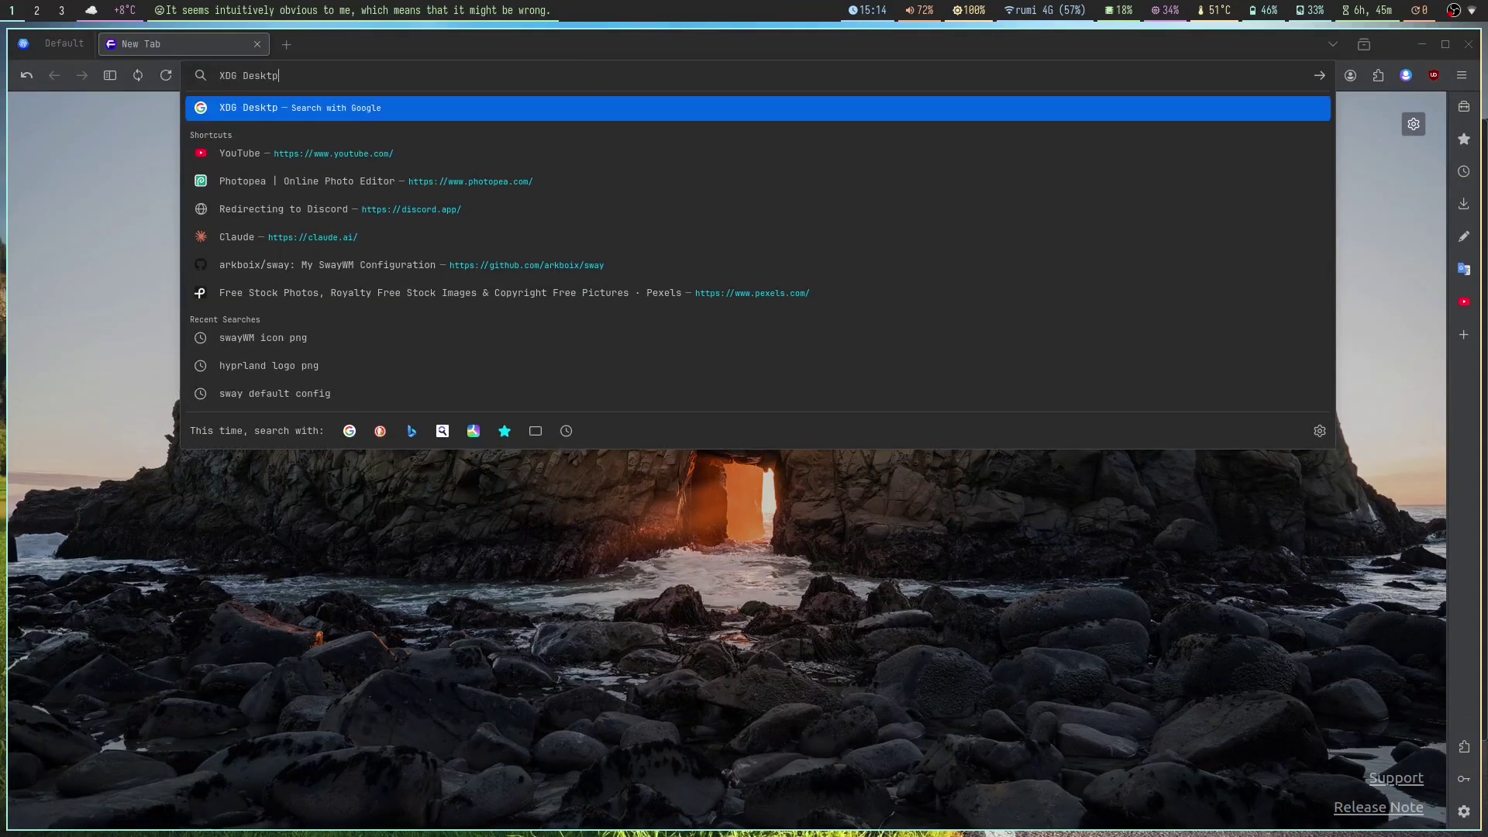
pyautogui.press('BackSpace')
pyautogui.press('BackSpace')
pyautogui.write('op Portal ')
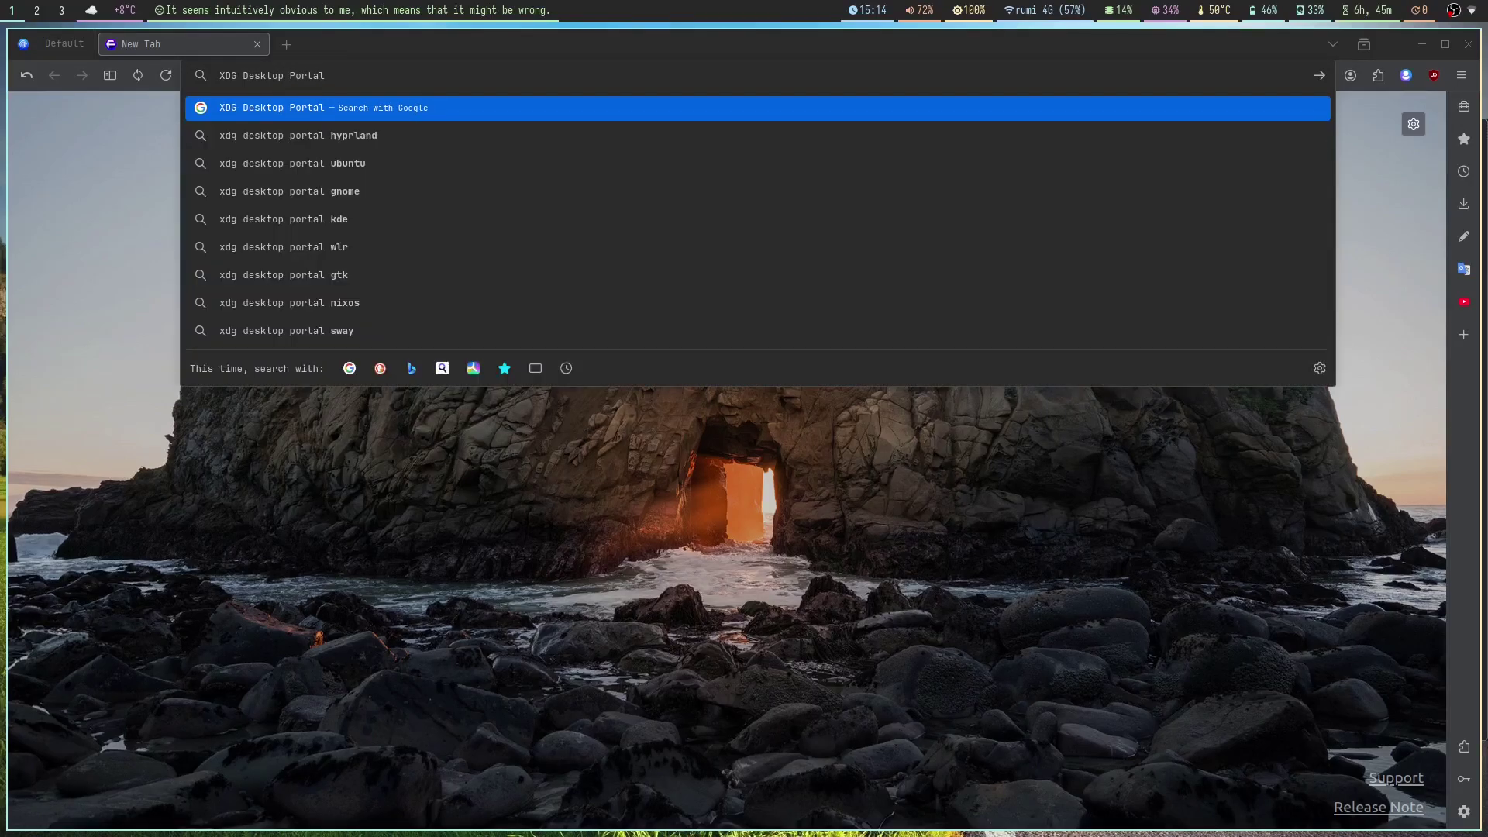
pyautogui.write('ubuntu')
pyautogui.press('Return')
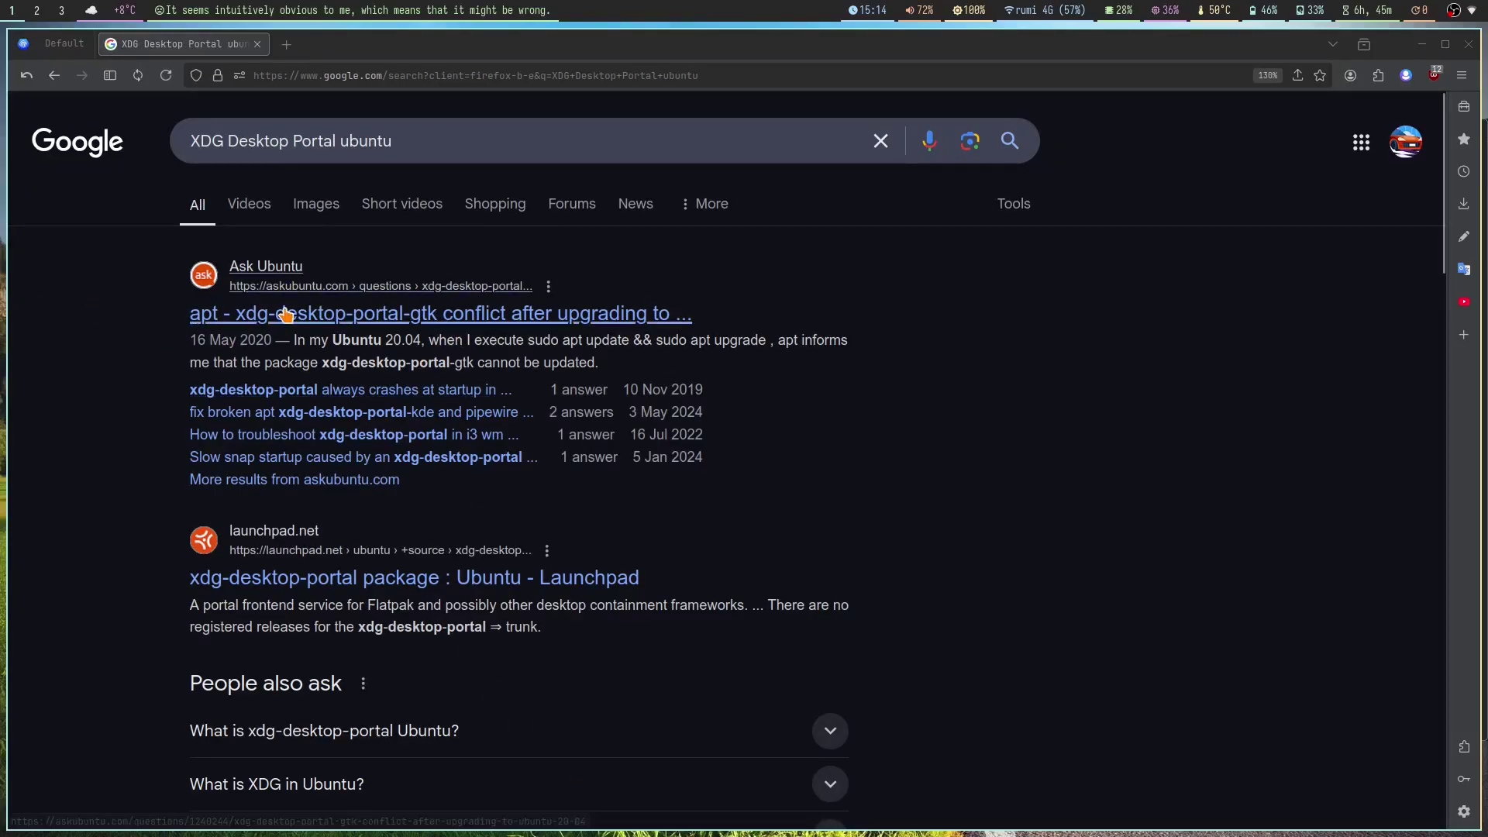
# Step: Return to the terminal workspace showing the pacman output
pyautogui.press('super+3')
pyautogui.press('super+2')
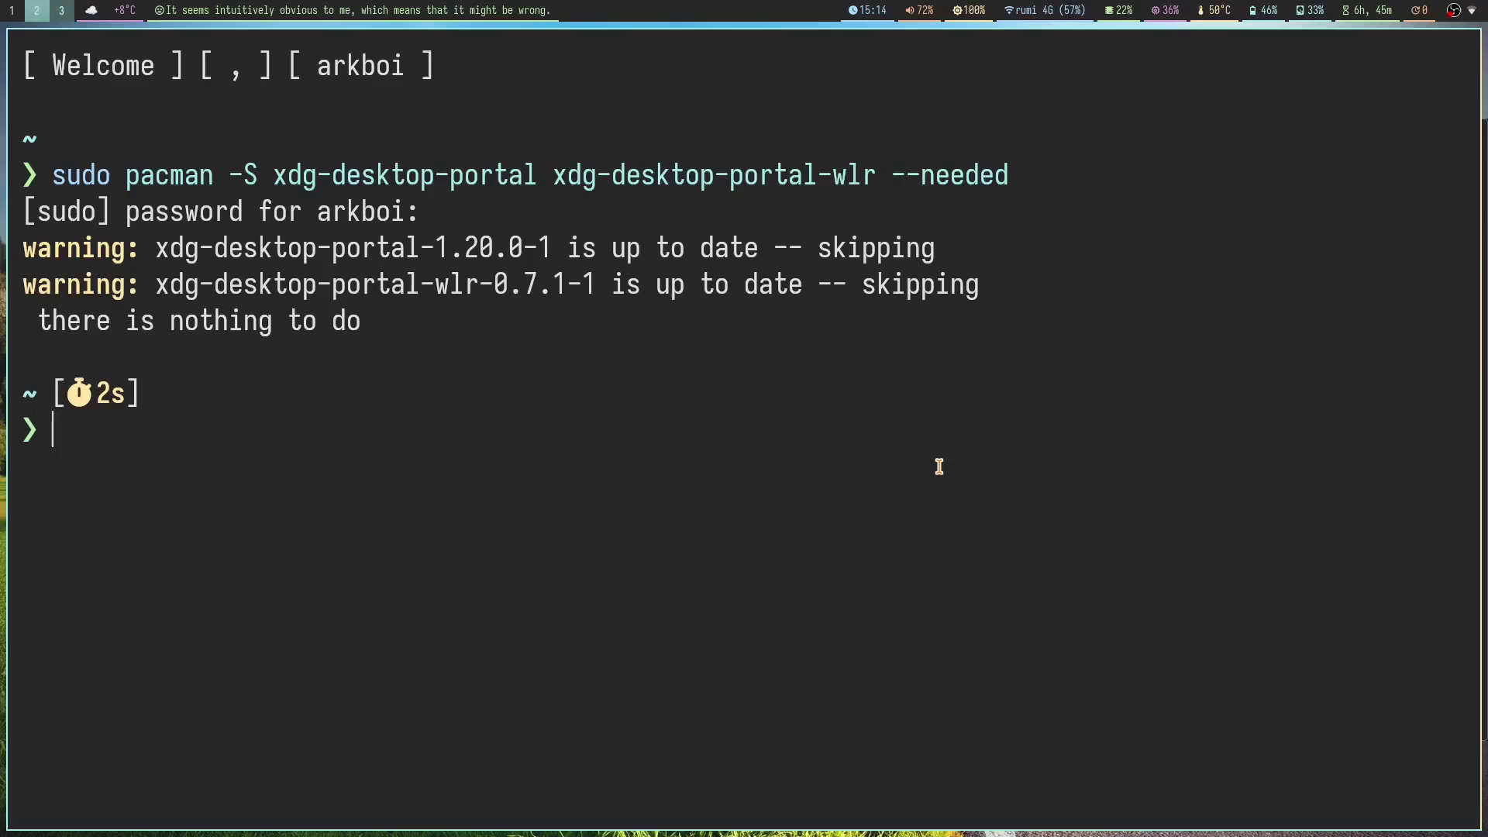
pyautogui.press('super+1')
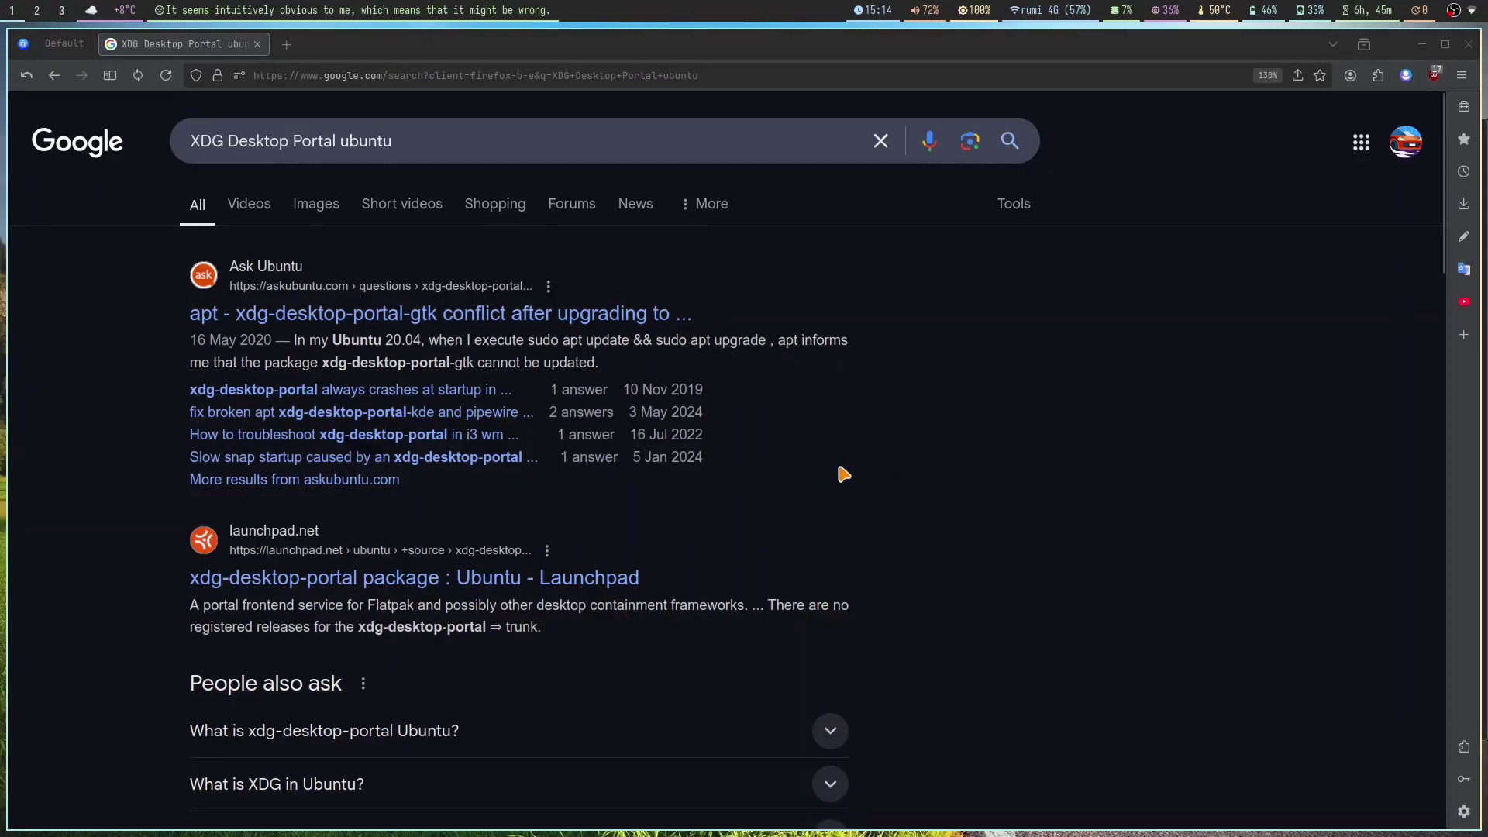
pyautogui.press('super+2')
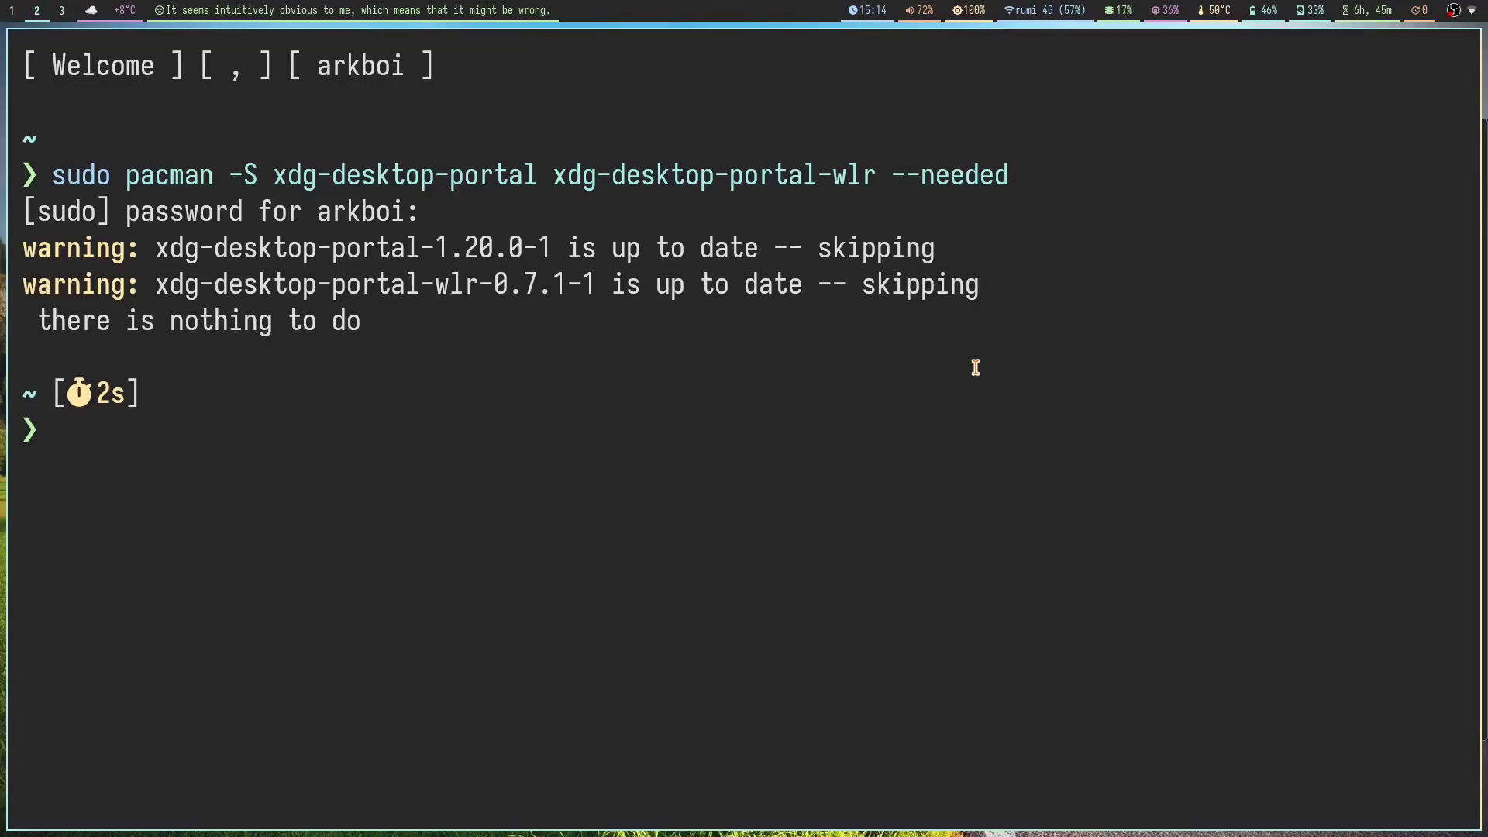
# Step: Replace the terminal, open Doom Emacs fullscreen, and load the sway config from .config
pyautogui.press('super+q')
pyautogui.press('super+Return')
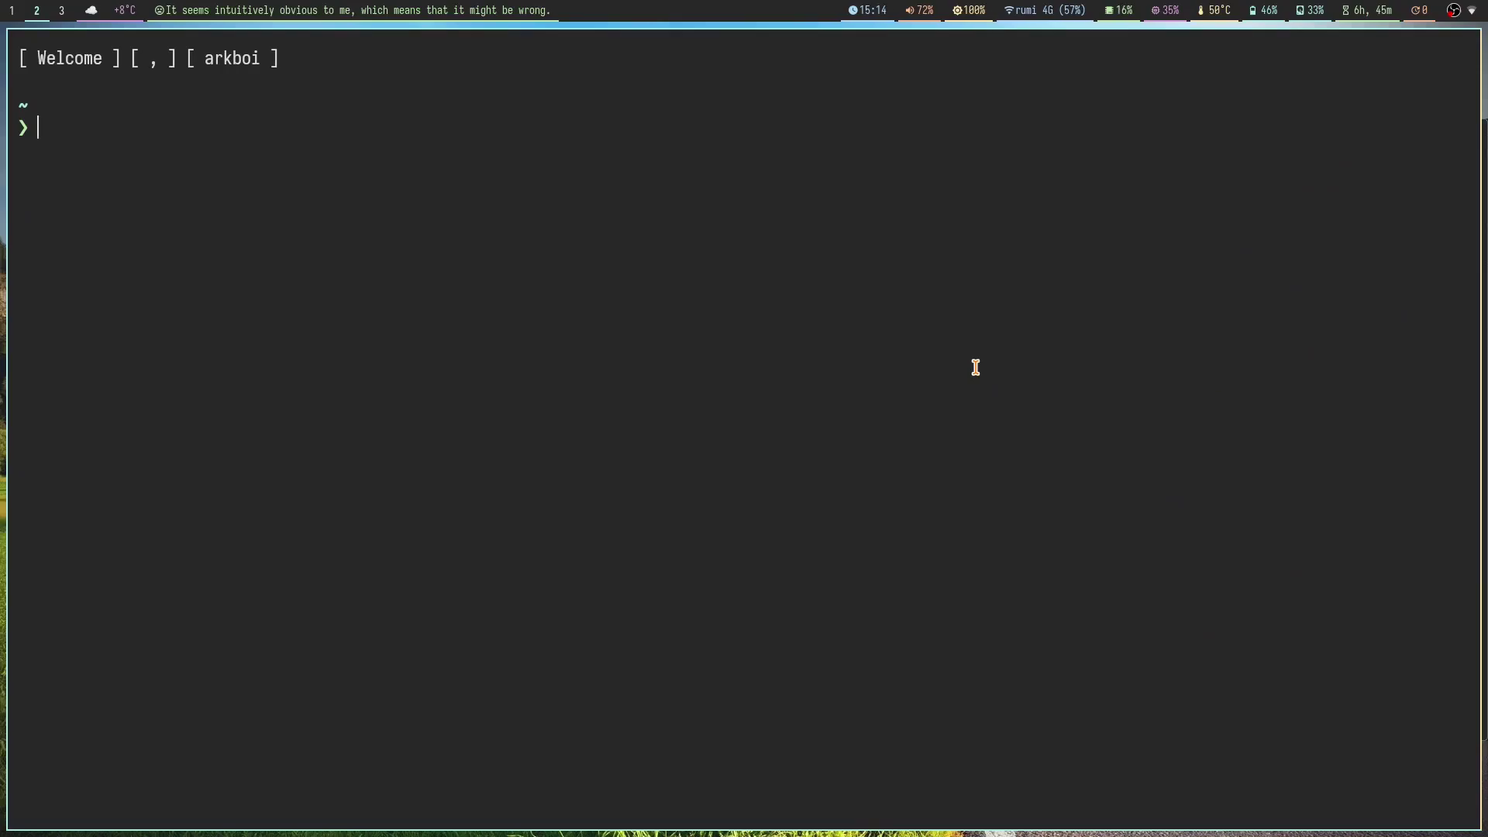
pyautogui.press('super+e')
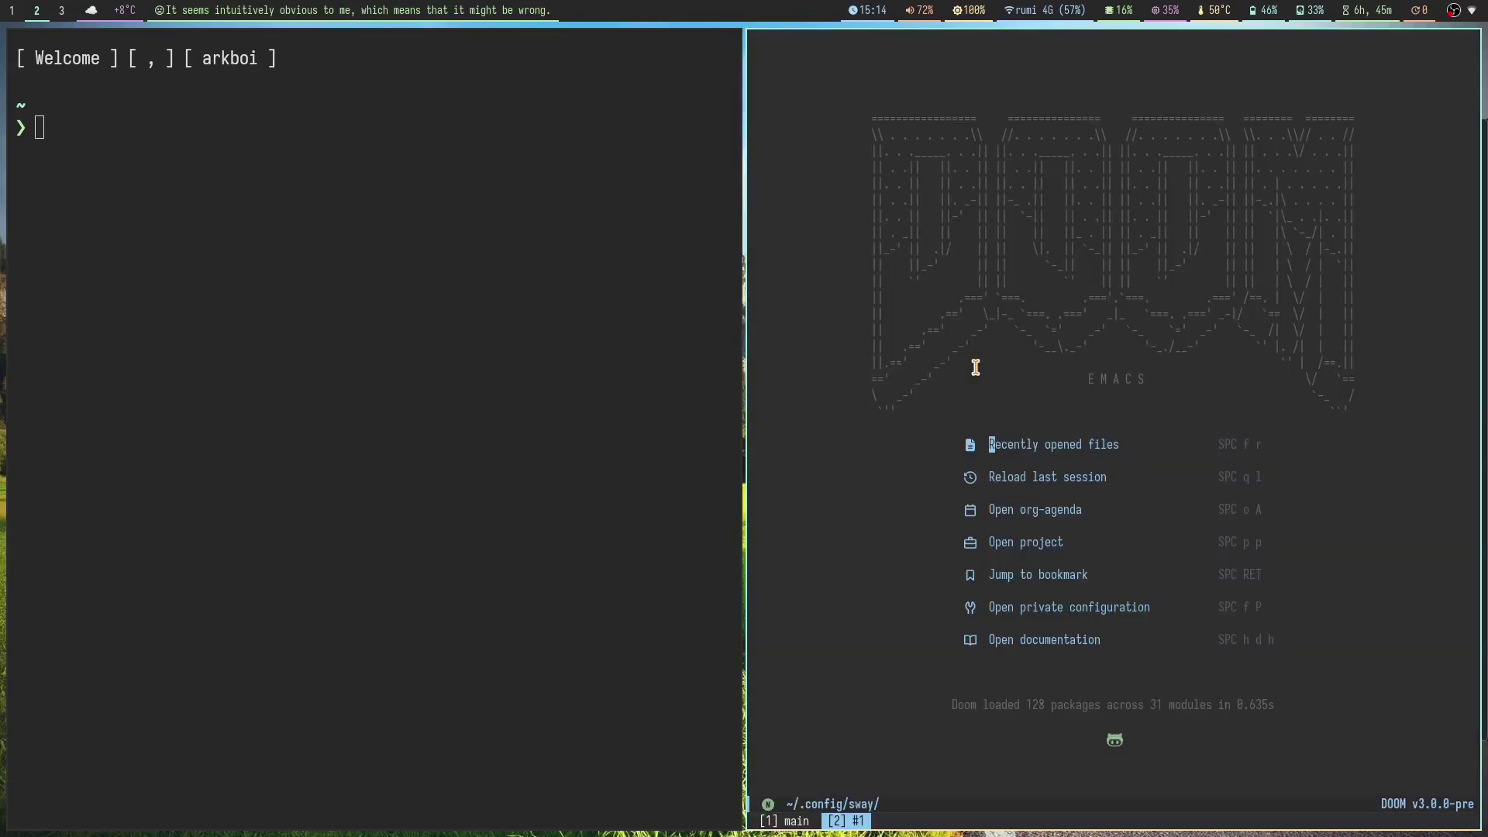
pyautogui.press('super+f')
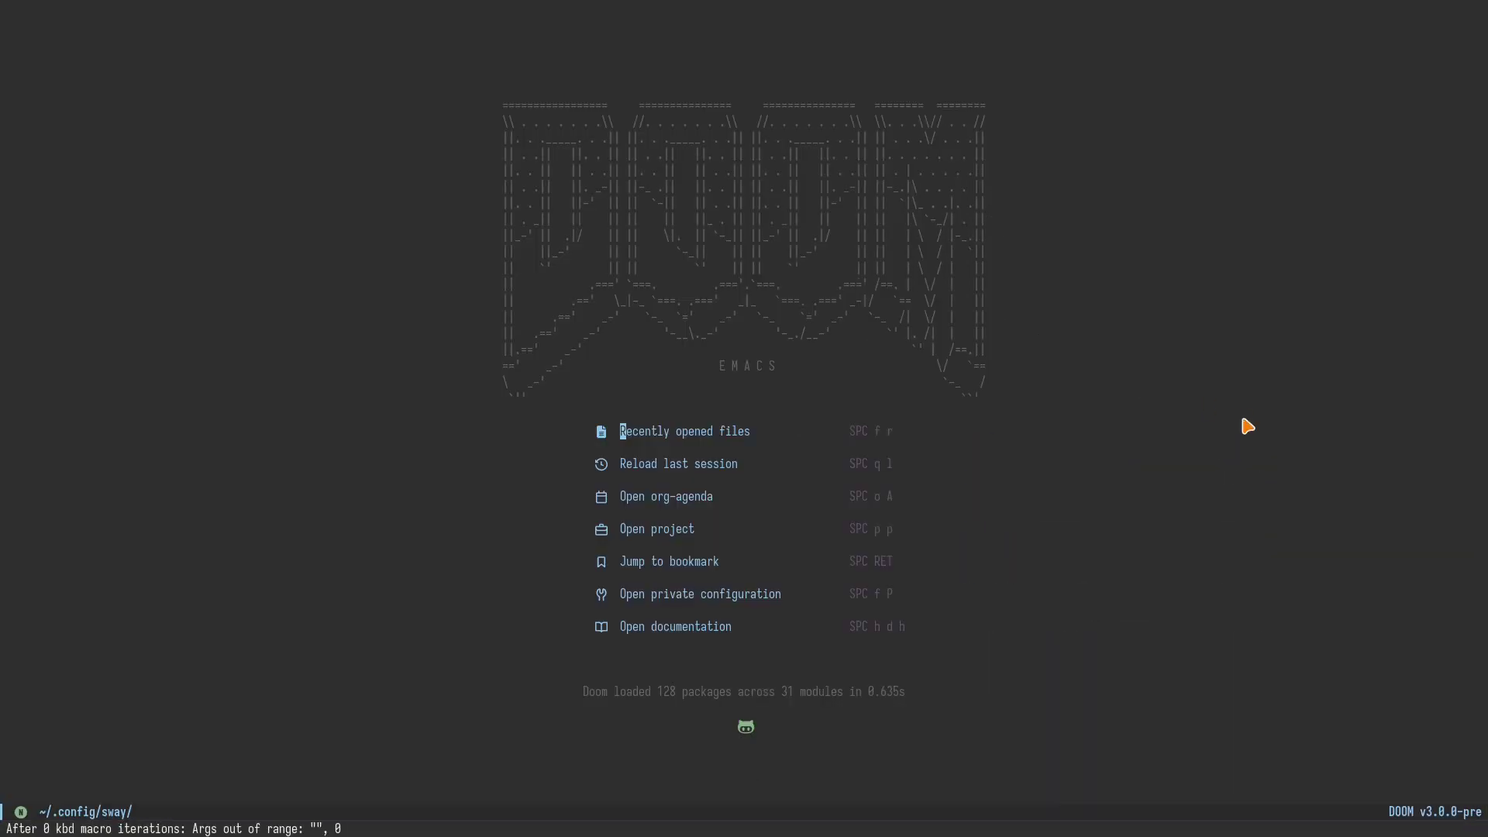
pyautogui.press('space')
pyautogui.write('.')
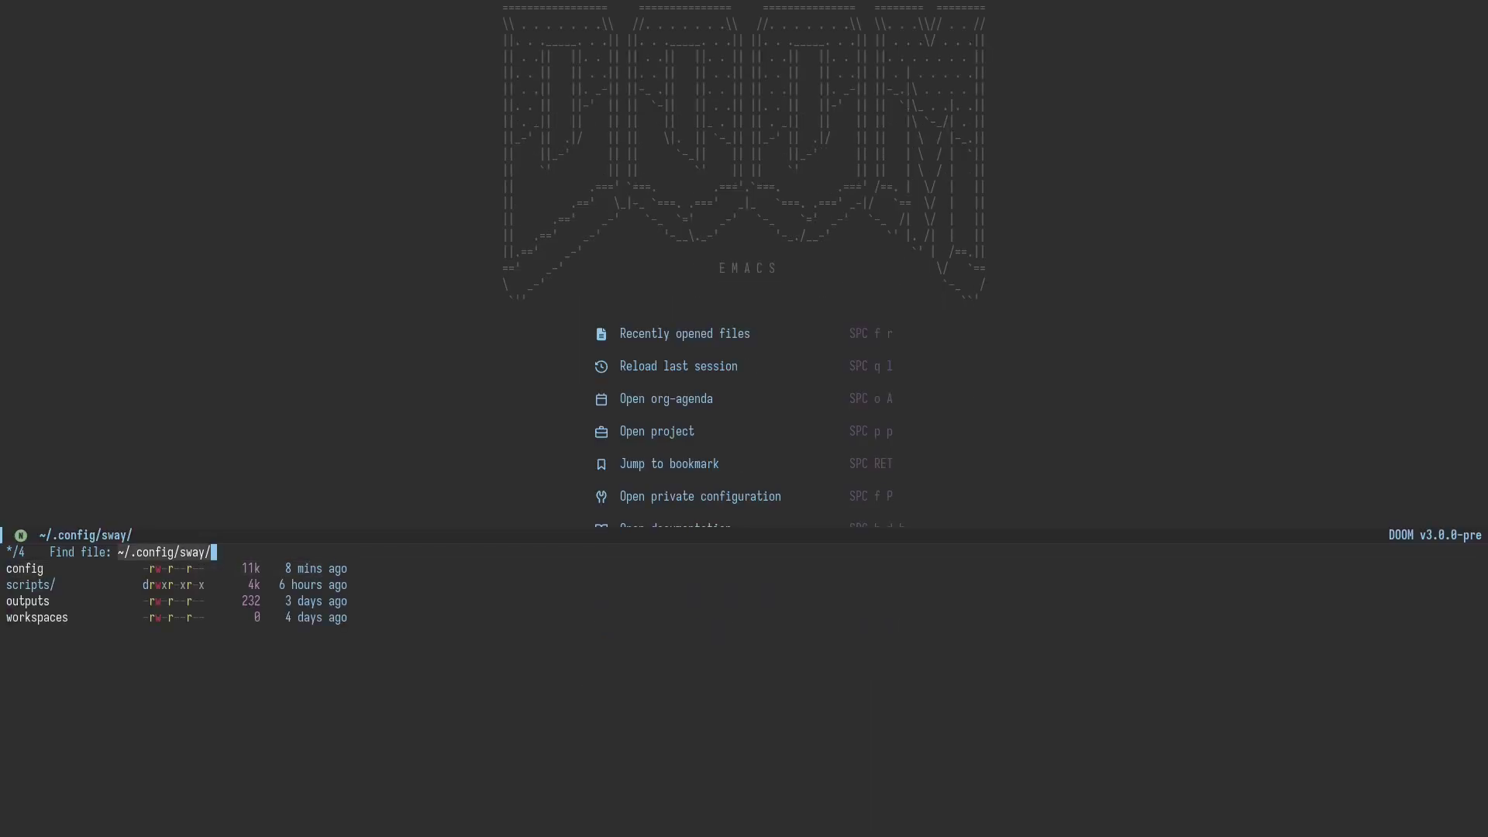
pyautogui.write('config')
pyautogui.press('Return')
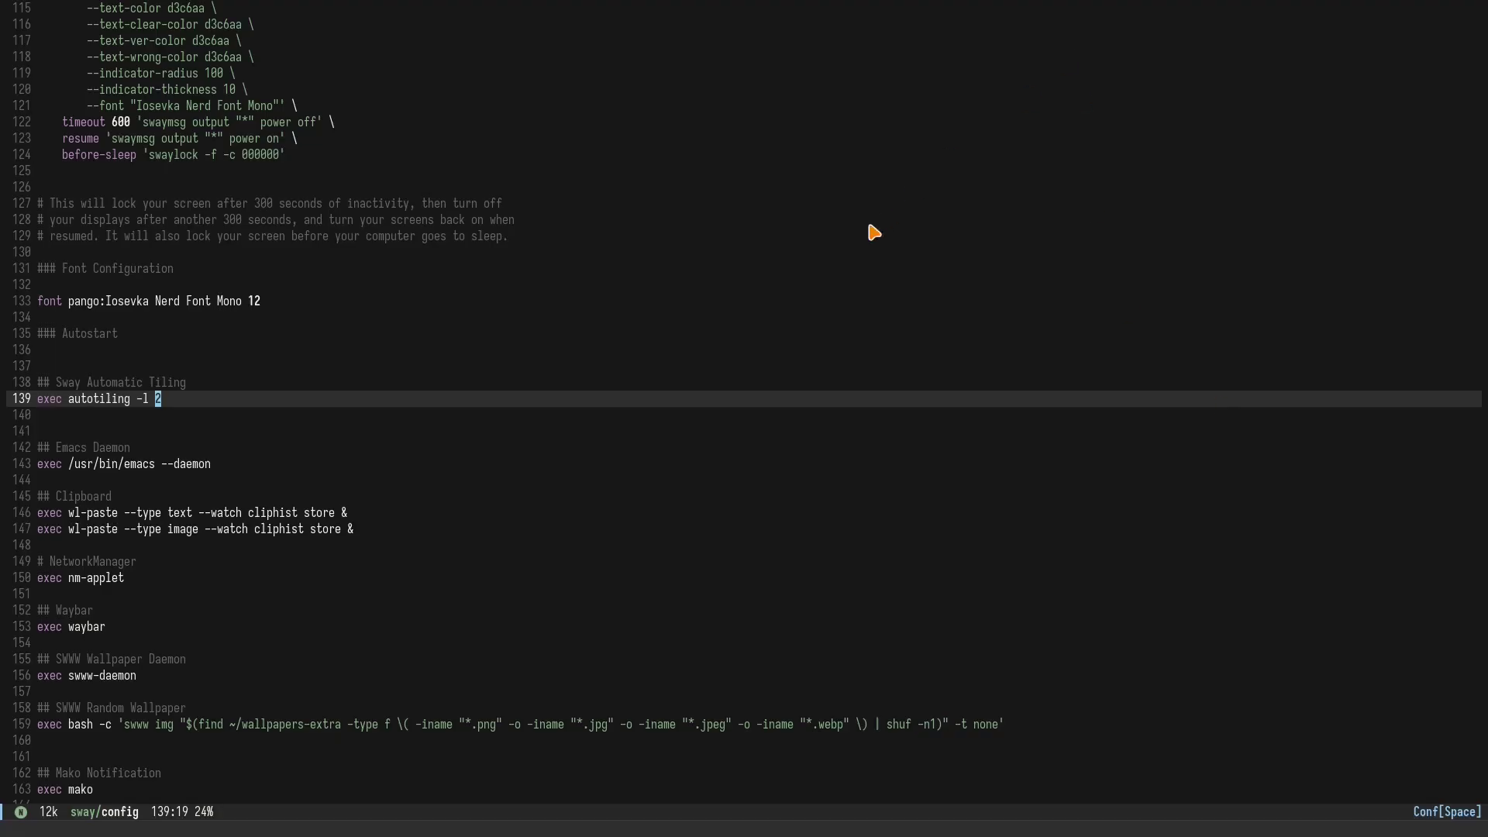
# Step: Search the config for 'OBS' and move to the end of line 60
pyautogui.scroll(3, 426, 316)
pyautogui.scroll(5, 332, 299)
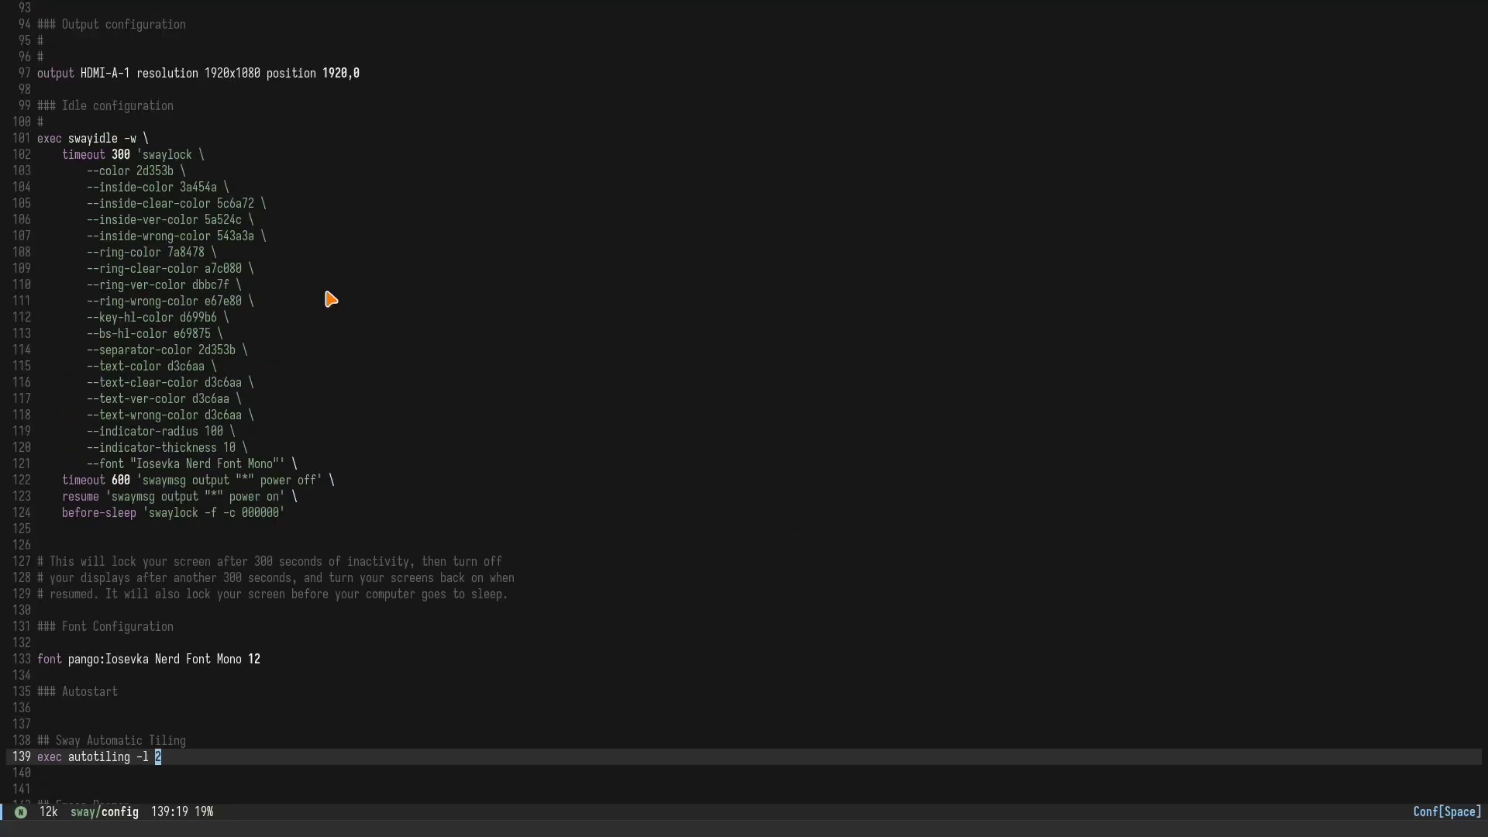
pyautogui.press('/')
pyautogui.write('OBS')
pyautogui.press('Return')
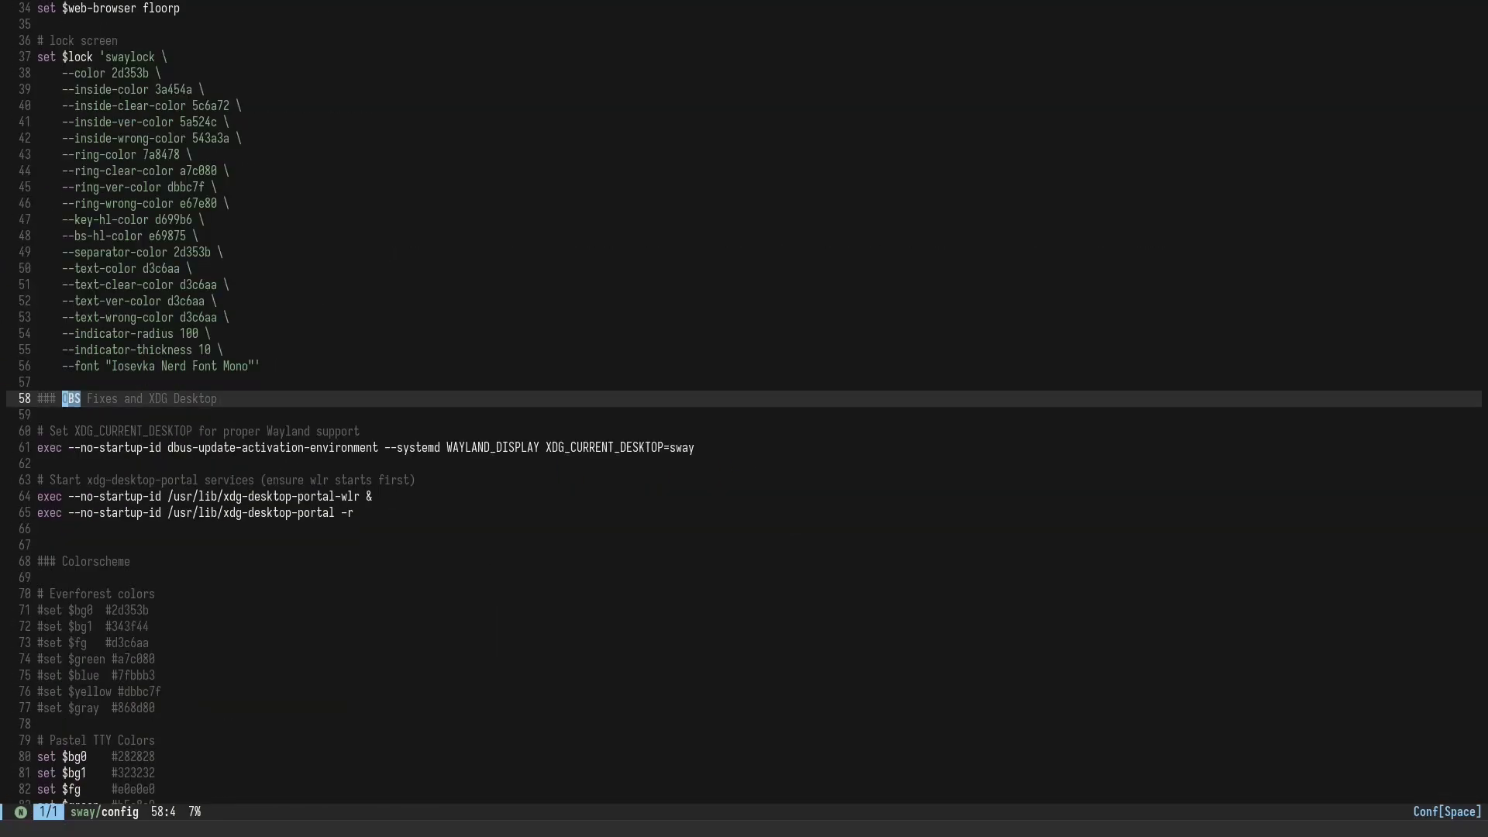
pyautogui.scroll(-4, 452, 475)
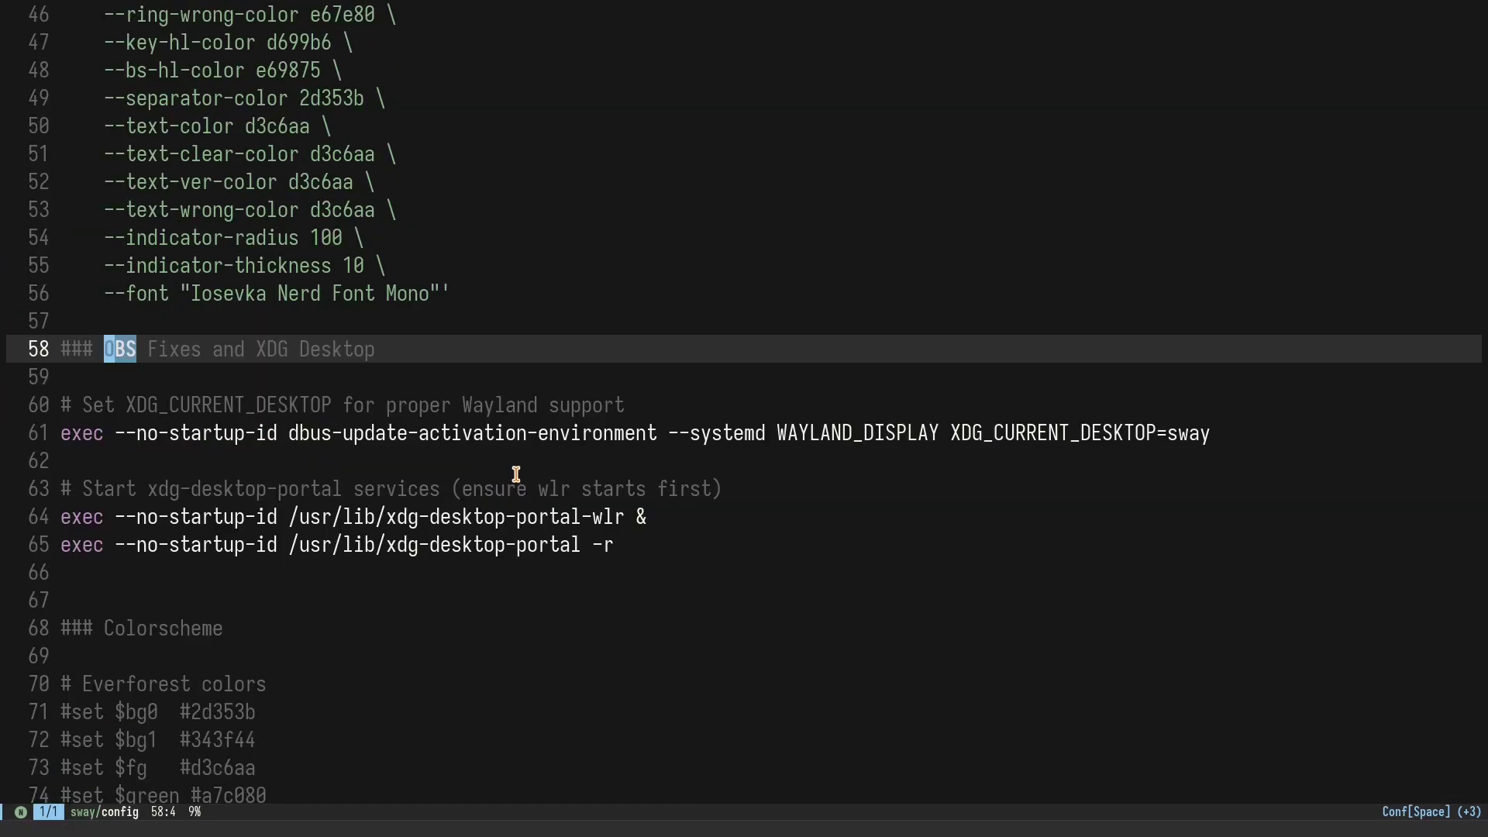
pyautogui.click(655, 475)
pyautogui.scroll(2, 654, 475)
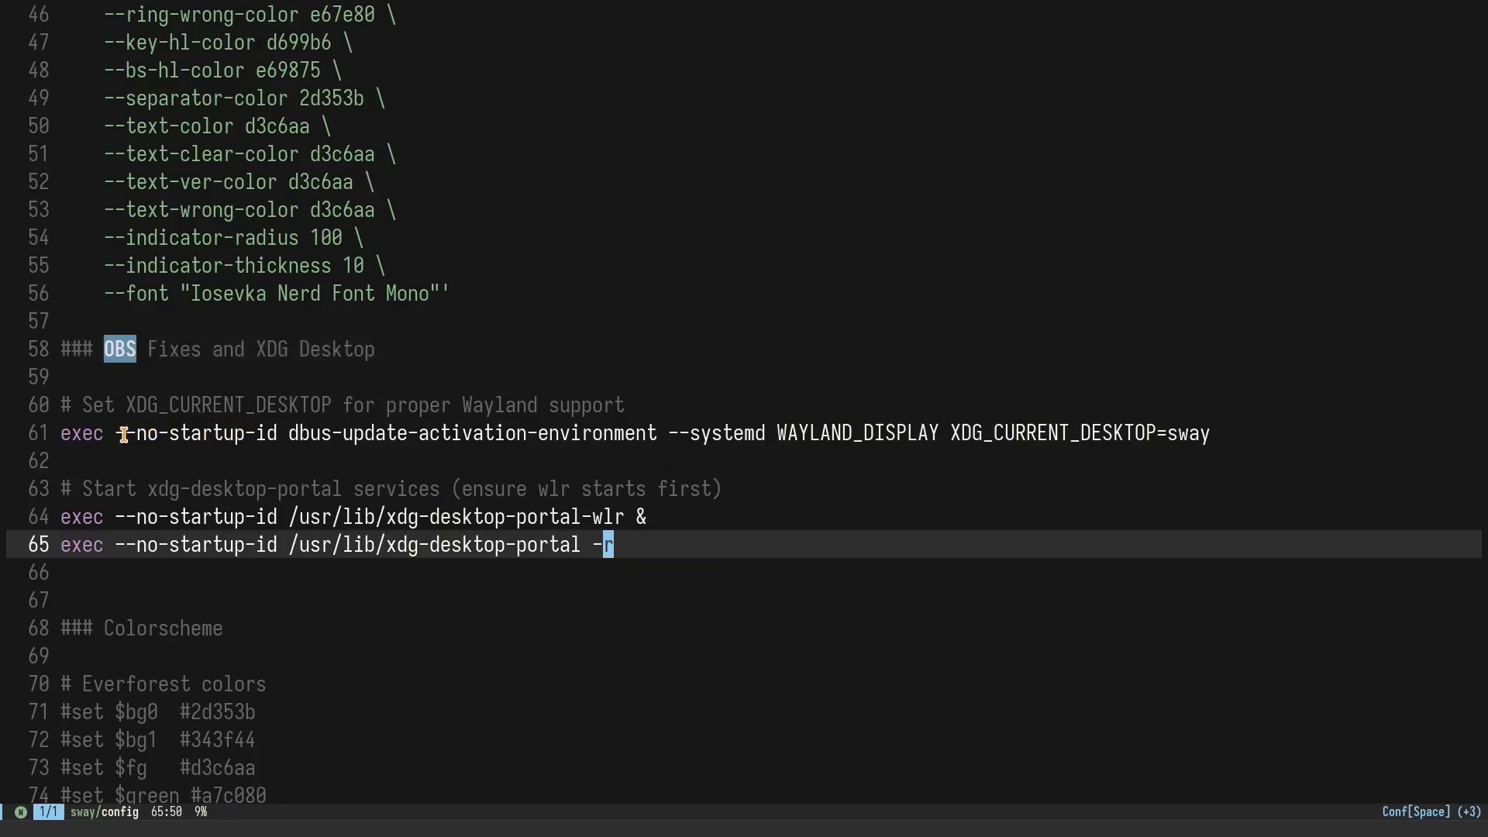
pyautogui.click(218, 405)
pyautogui.click(1117, 405)
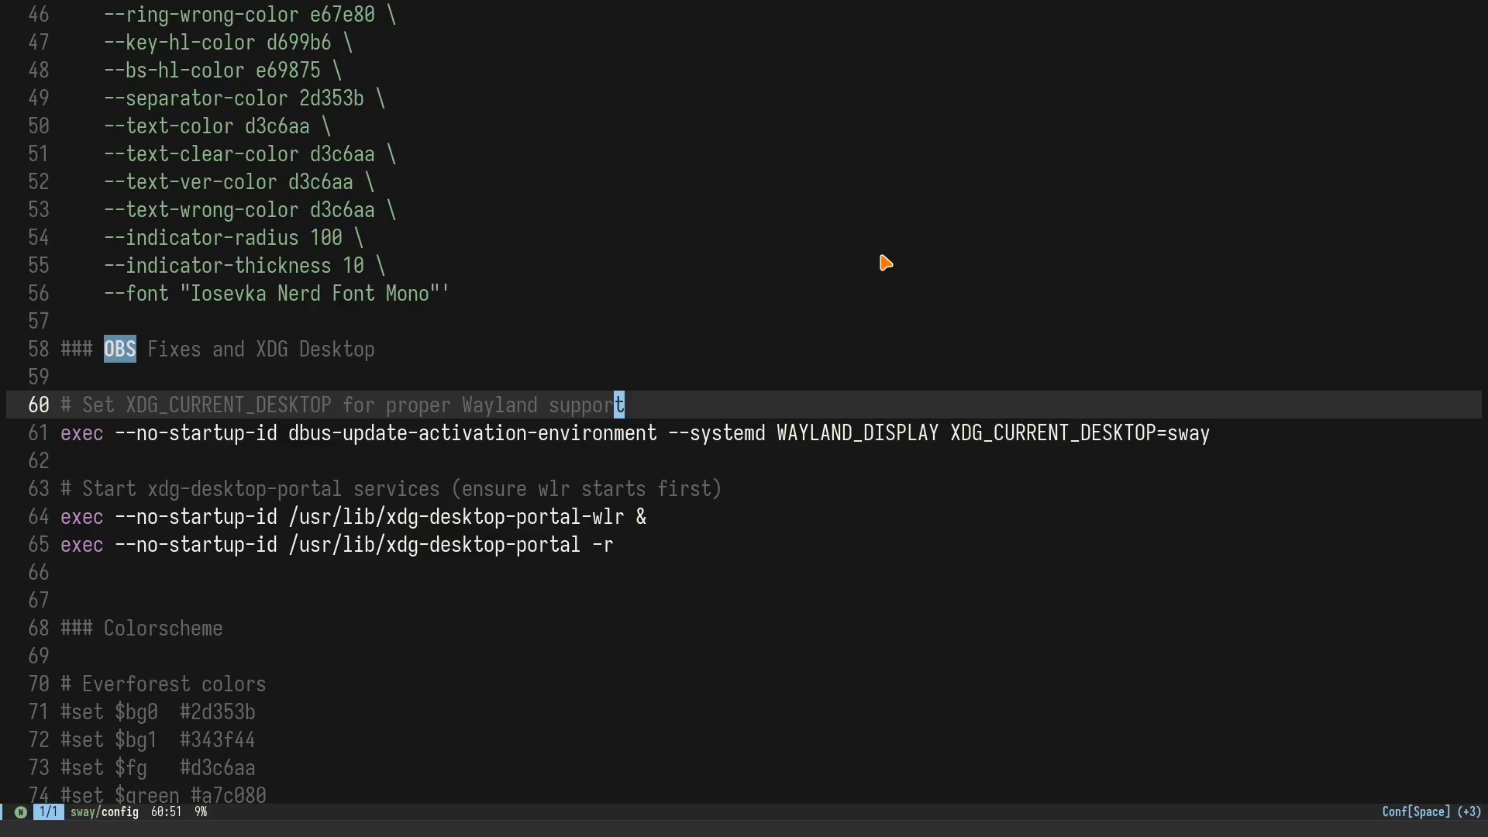
# Step: Step through exec and the --no-startup-id flag on line 61
pyautogui.press('super+4')
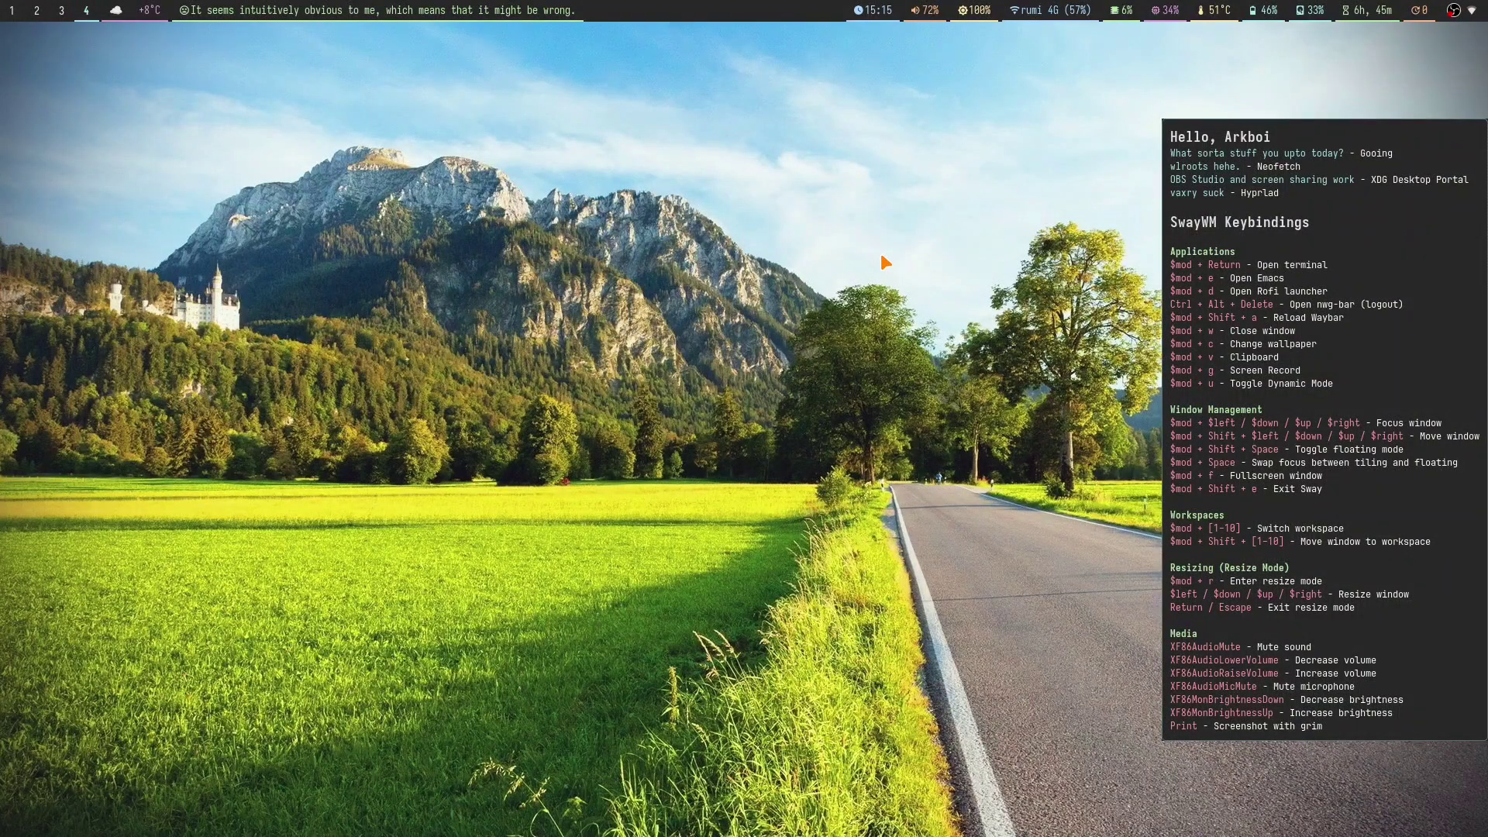
pyautogui.press('super+3')
pyautogui.press('super+1')
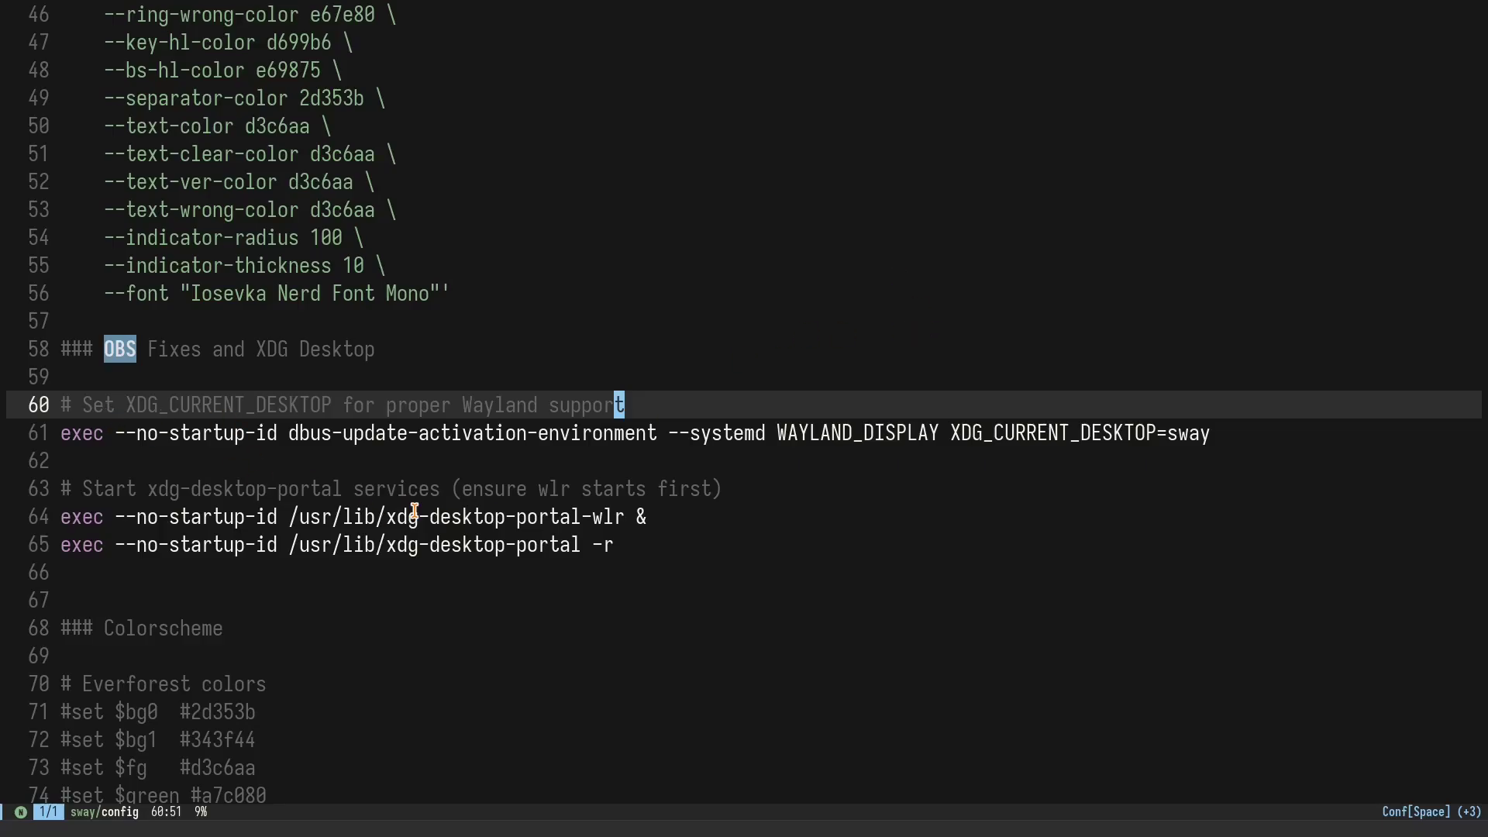
pyautogui.click(56, 445)
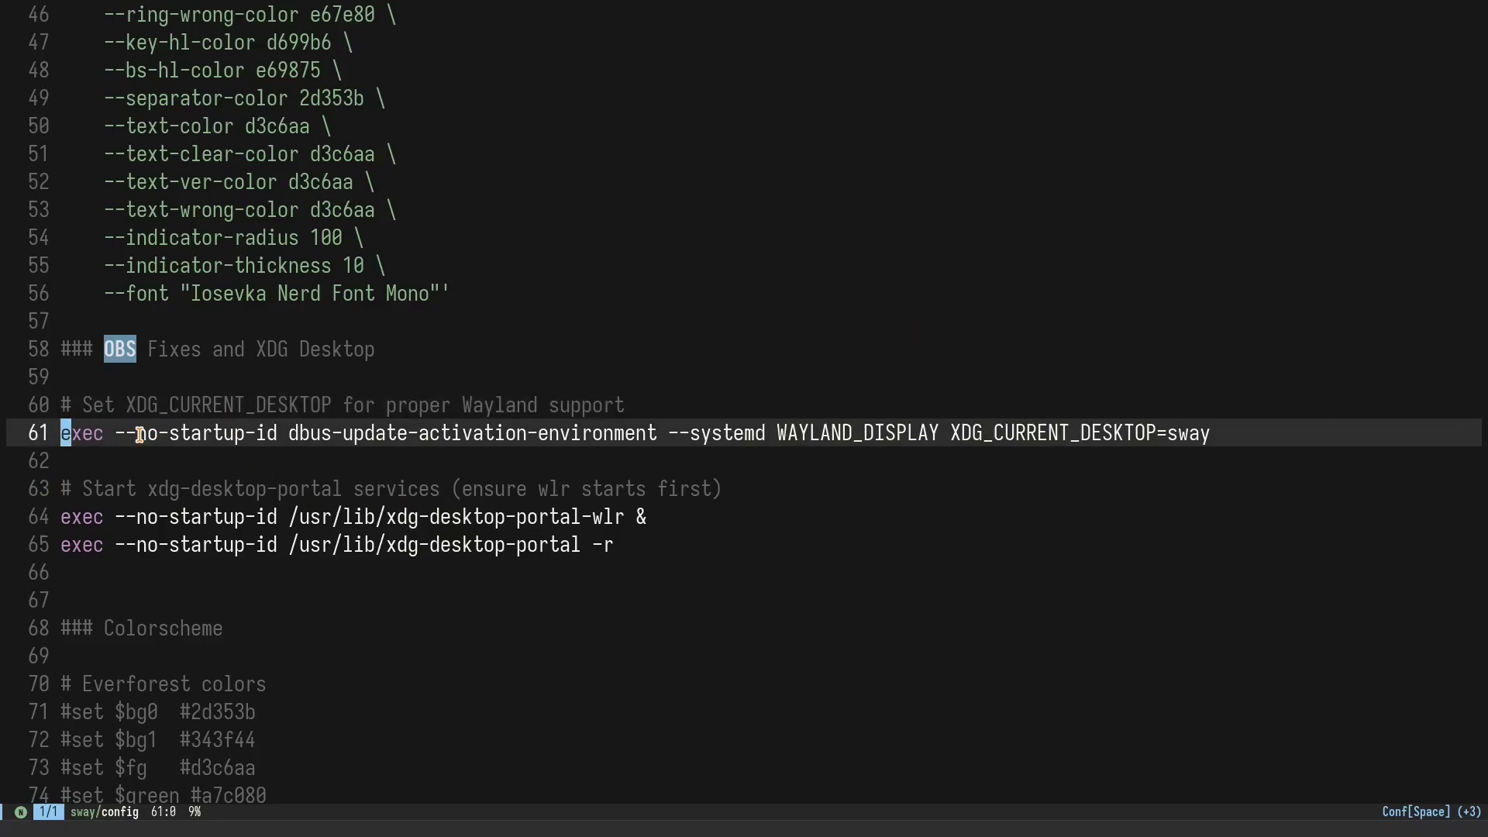
pyautogui.press('e')
pyautogui.click(140, 470)
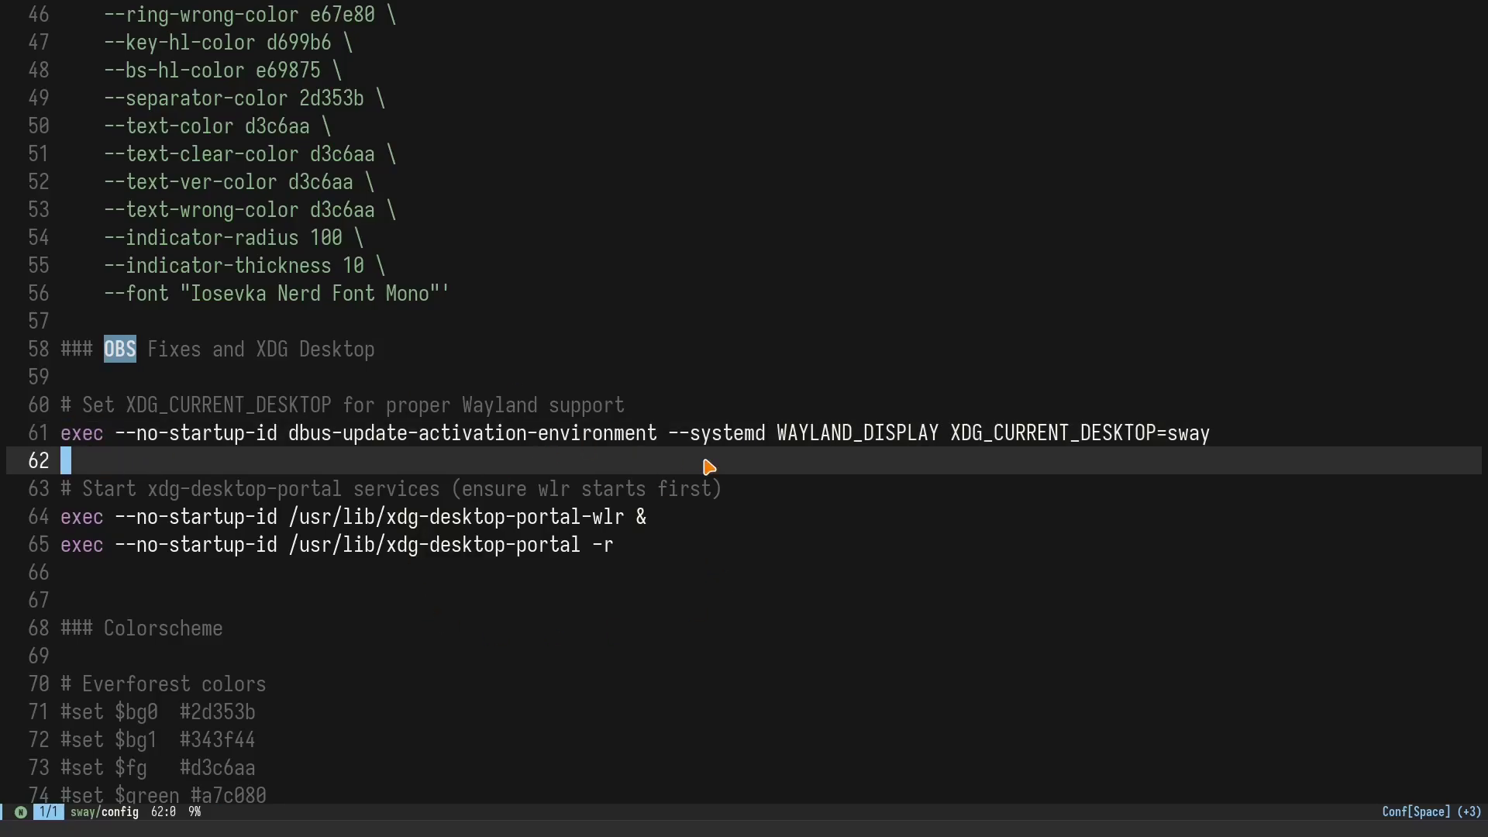
pyautogui.press('k')
pyautogui.press('w')
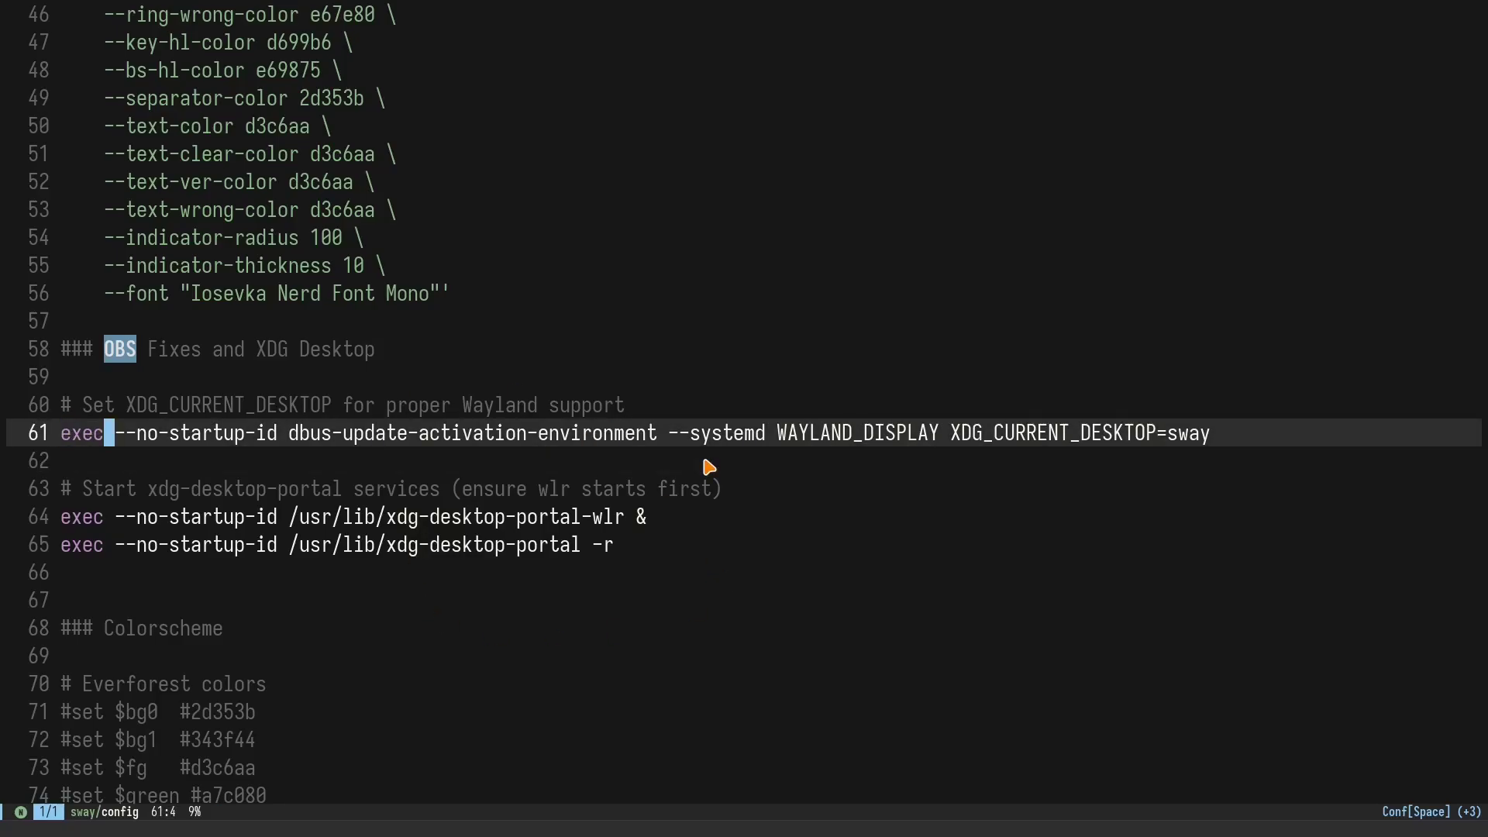
pyautogui.press('l')
pyautogui.press('w')
pyautogui.press('w')
pyautogui.press('w')
pyautogui.press('w')
pyautogui.press('w')
pyautogui.press('w')
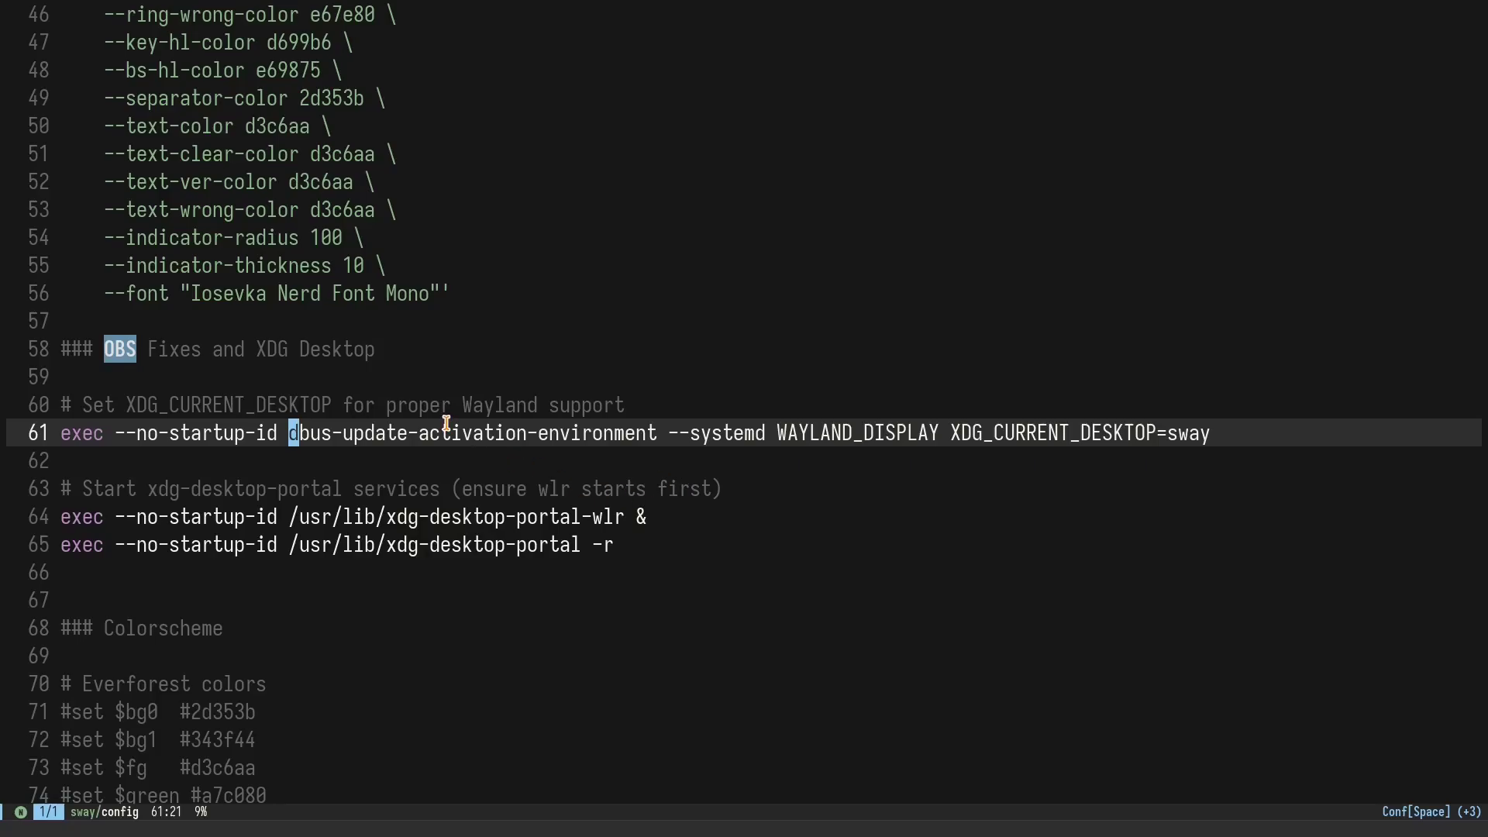
pyautogui.press('w')
pyautogui.press('w')
pyautogui.press('w')
pyautogui.press('w')
pyautogui.press('w')
pyautogui.press('w')
pyautogui.press('w')
# Step: Point out --systemd and XDG_CURRENT_DESKTOP=sway in the dbus-update-activation-environment command
pyautogui.click(748, 427)
pyautogui.click(759, 427)
pyautogui.press('l')
pyautogui.click(958, 431)
pyautogui.click(1172, 414)
pyautogui.click(1184, 432)
pyautogui.click(1245, 432)
# Step: Open a terminal on workspace 4 and launch flameshot
pyautogui.press('super+4')
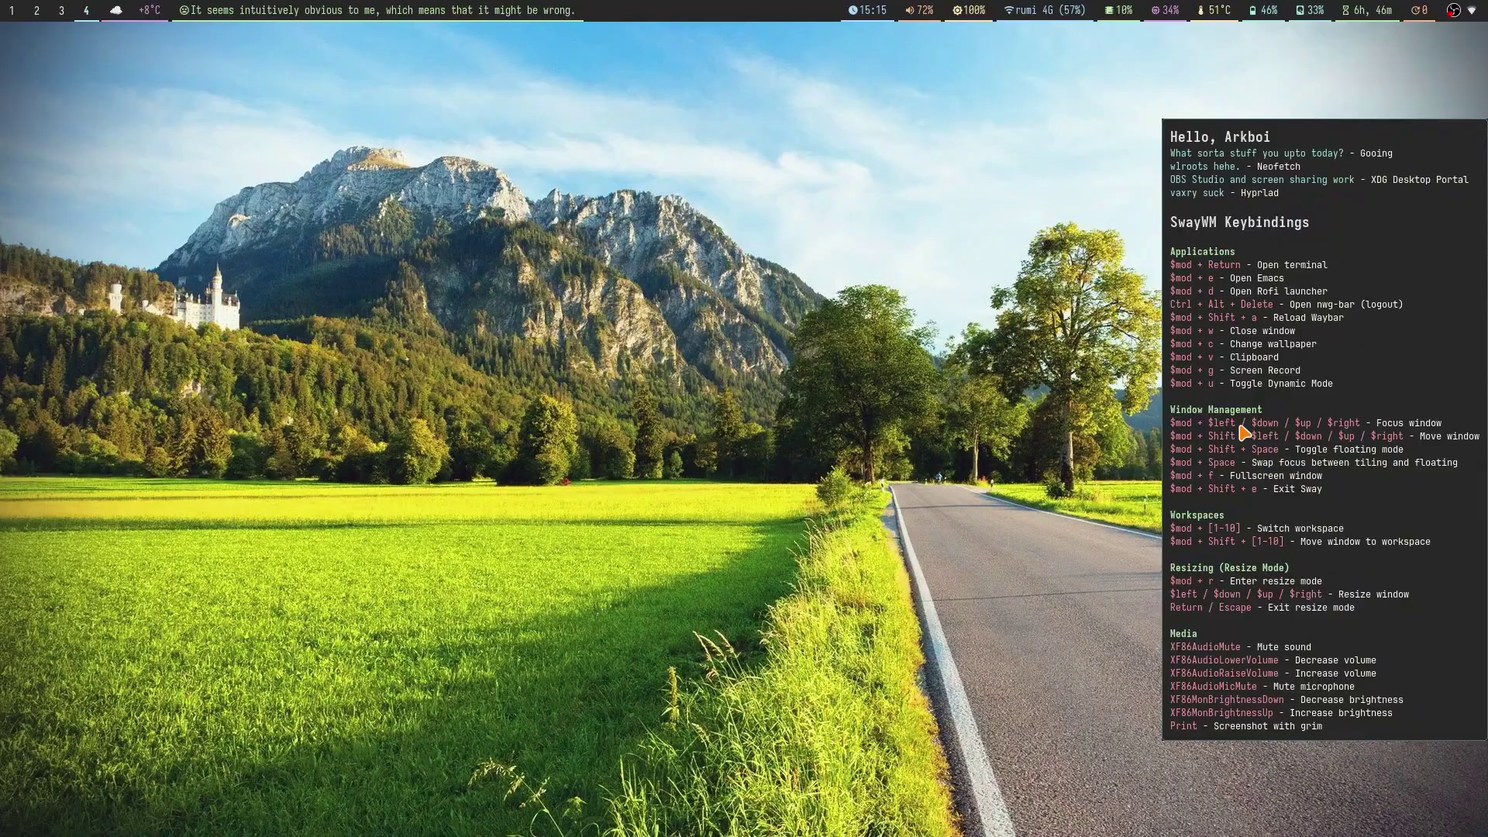
pyautogui.press('super+3')
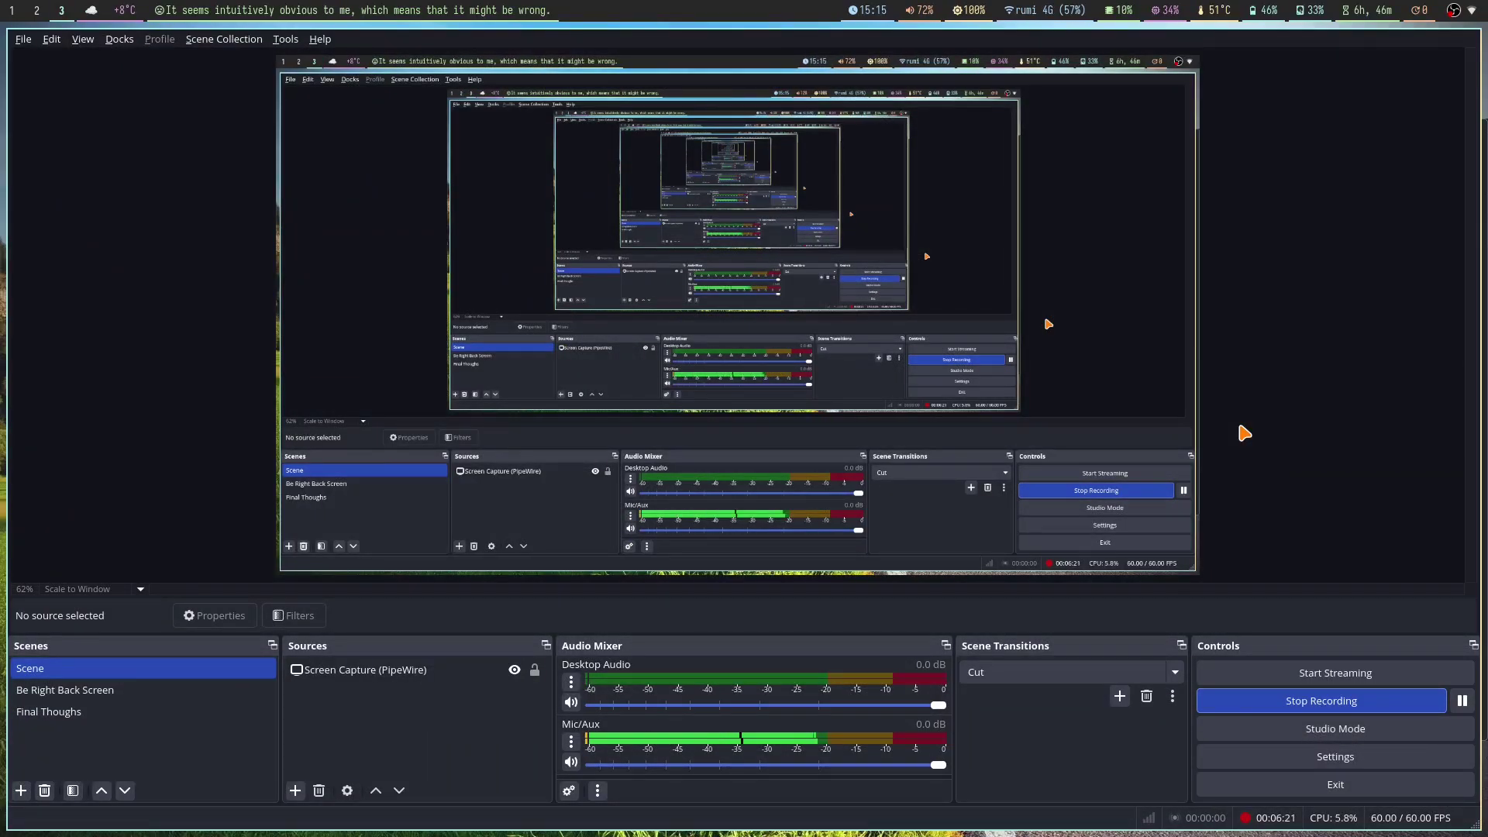
pyautogui.press('super+4')
pyautogui.press('super+Return')
pyautogui.write('flameshot')
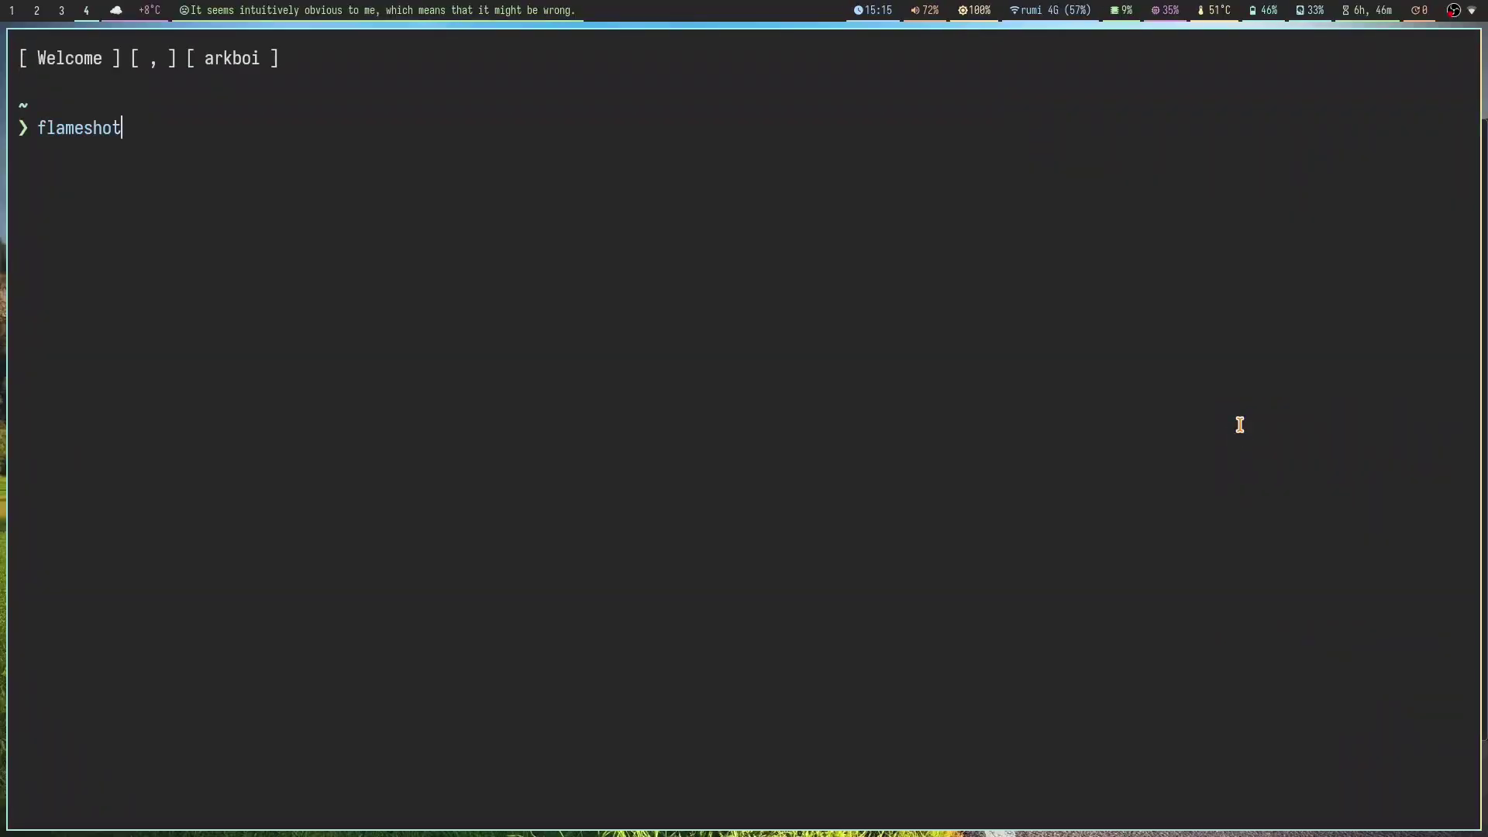
pyautogui.press('Return')
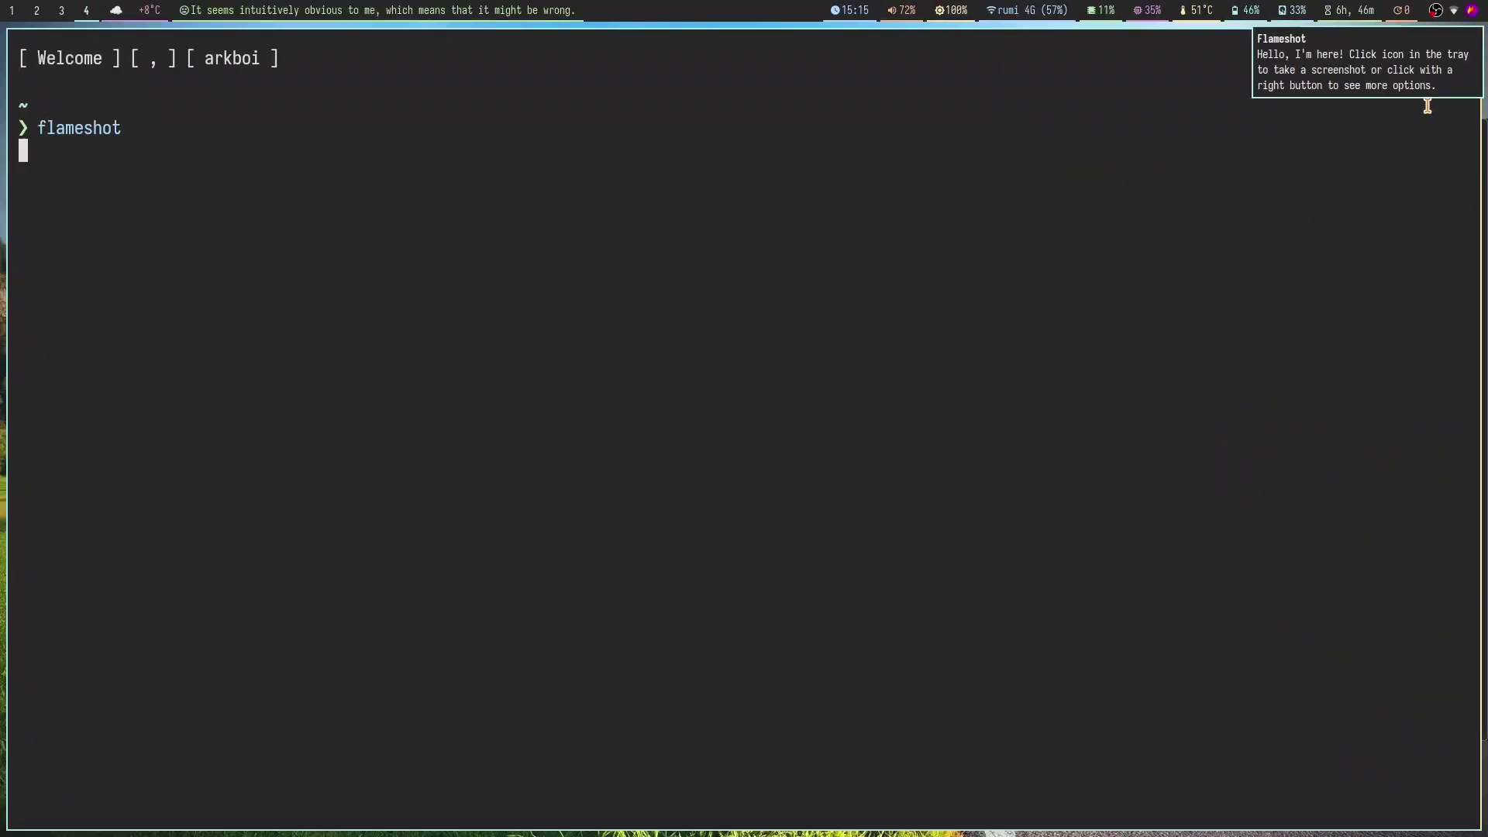
# Step: Try Flameshot captures from the tray icon and the Print key, cancelling each one
pyautogui.click(1467, 14)
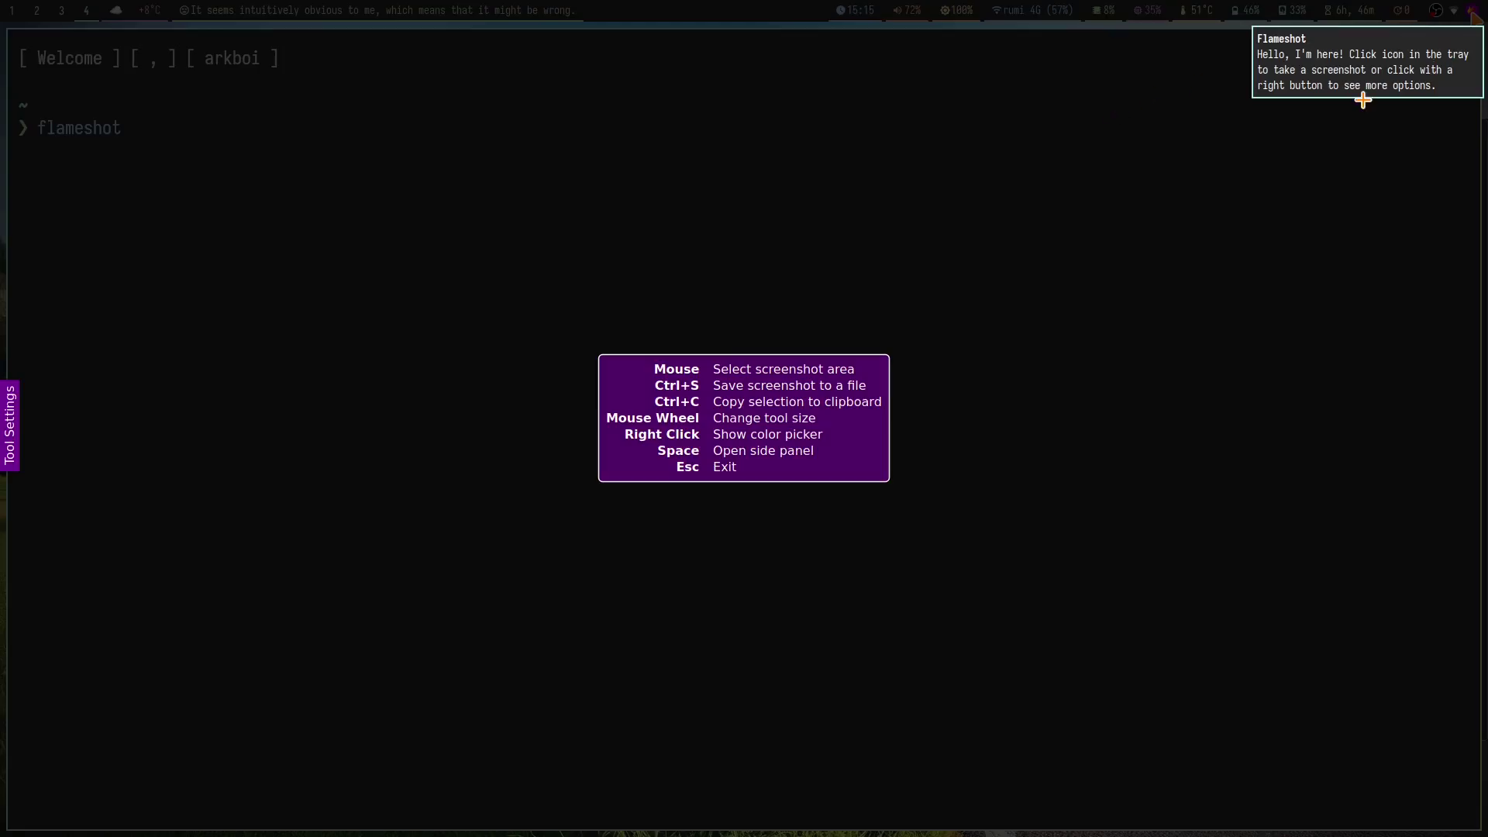
pyautogui.press('Escape')
pyautogui.click(1464, 60)
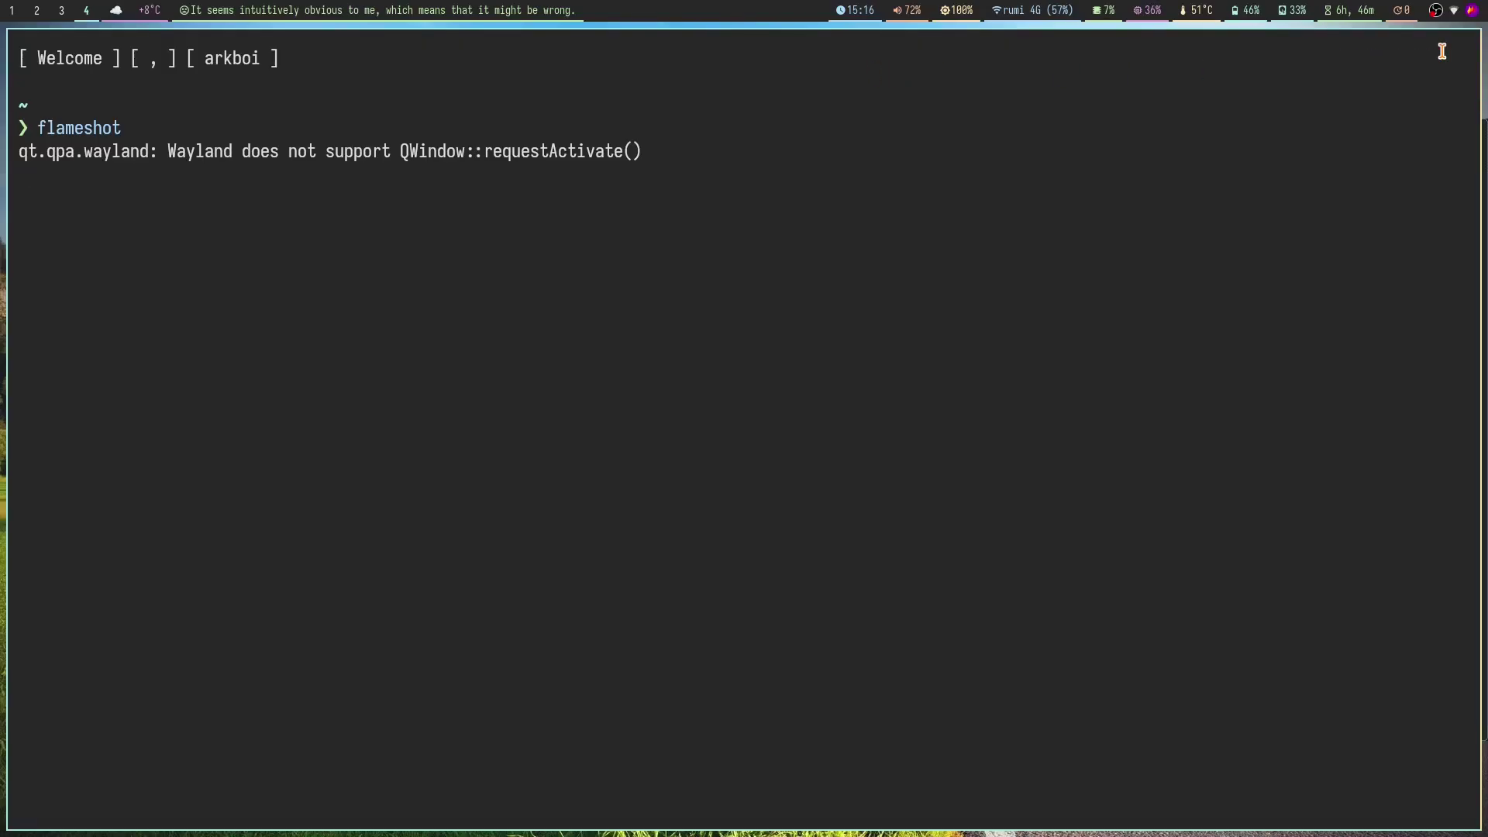
pyautogui.press('super+5')
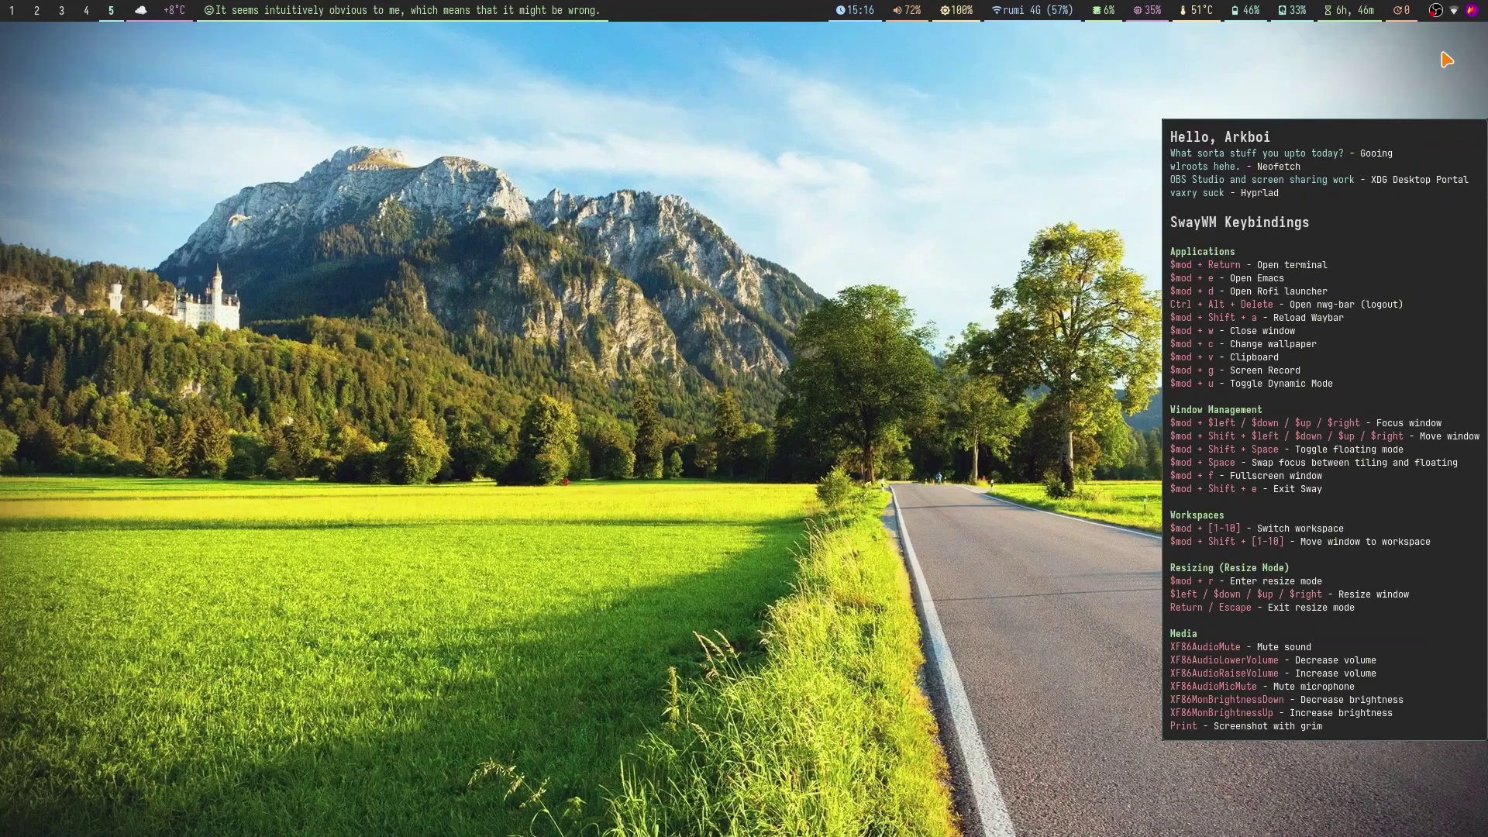
pyautogui.click(1473, 14)
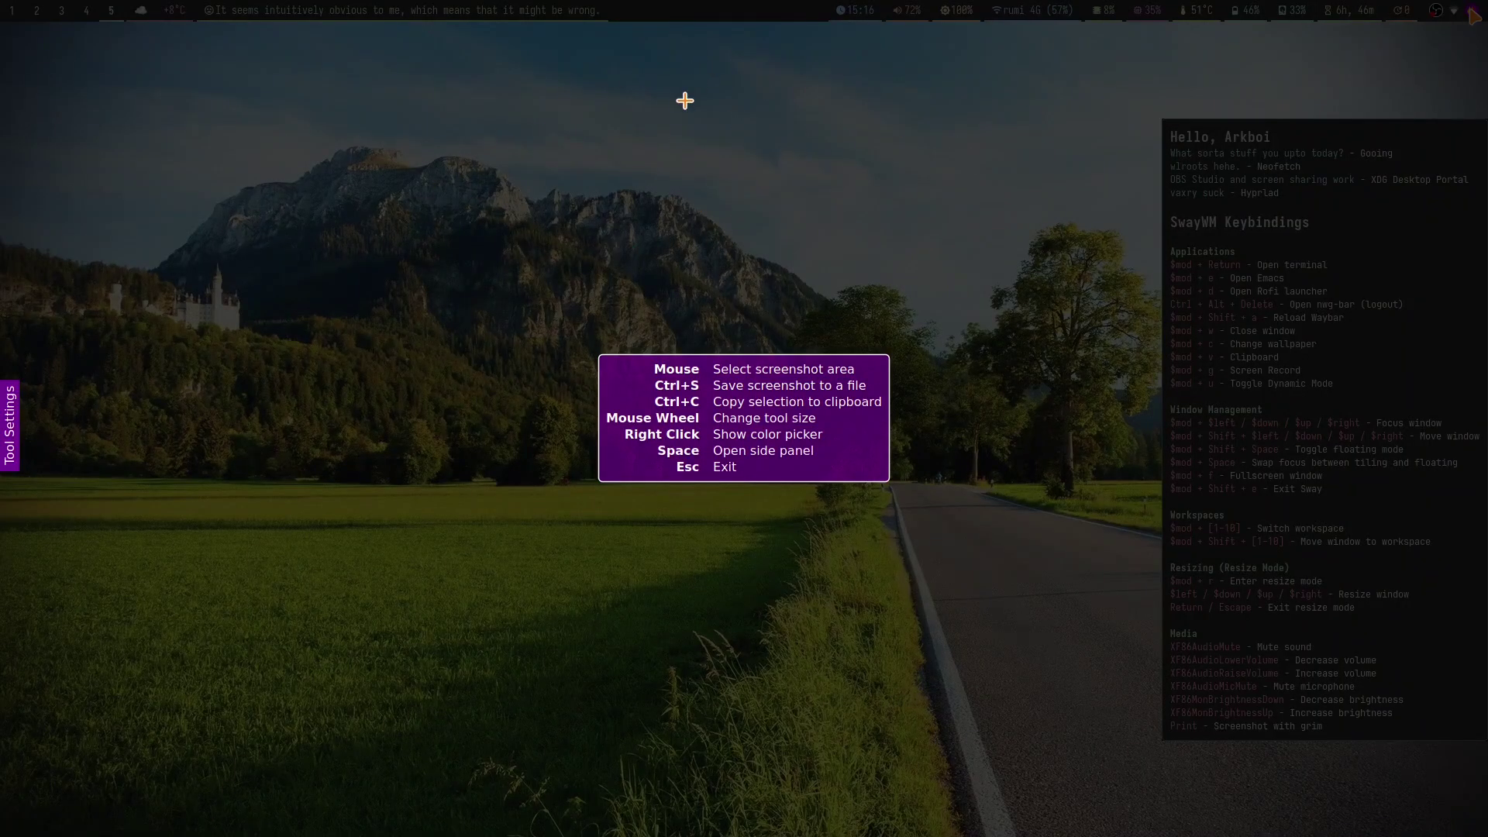
pyautogui.press('Escape')
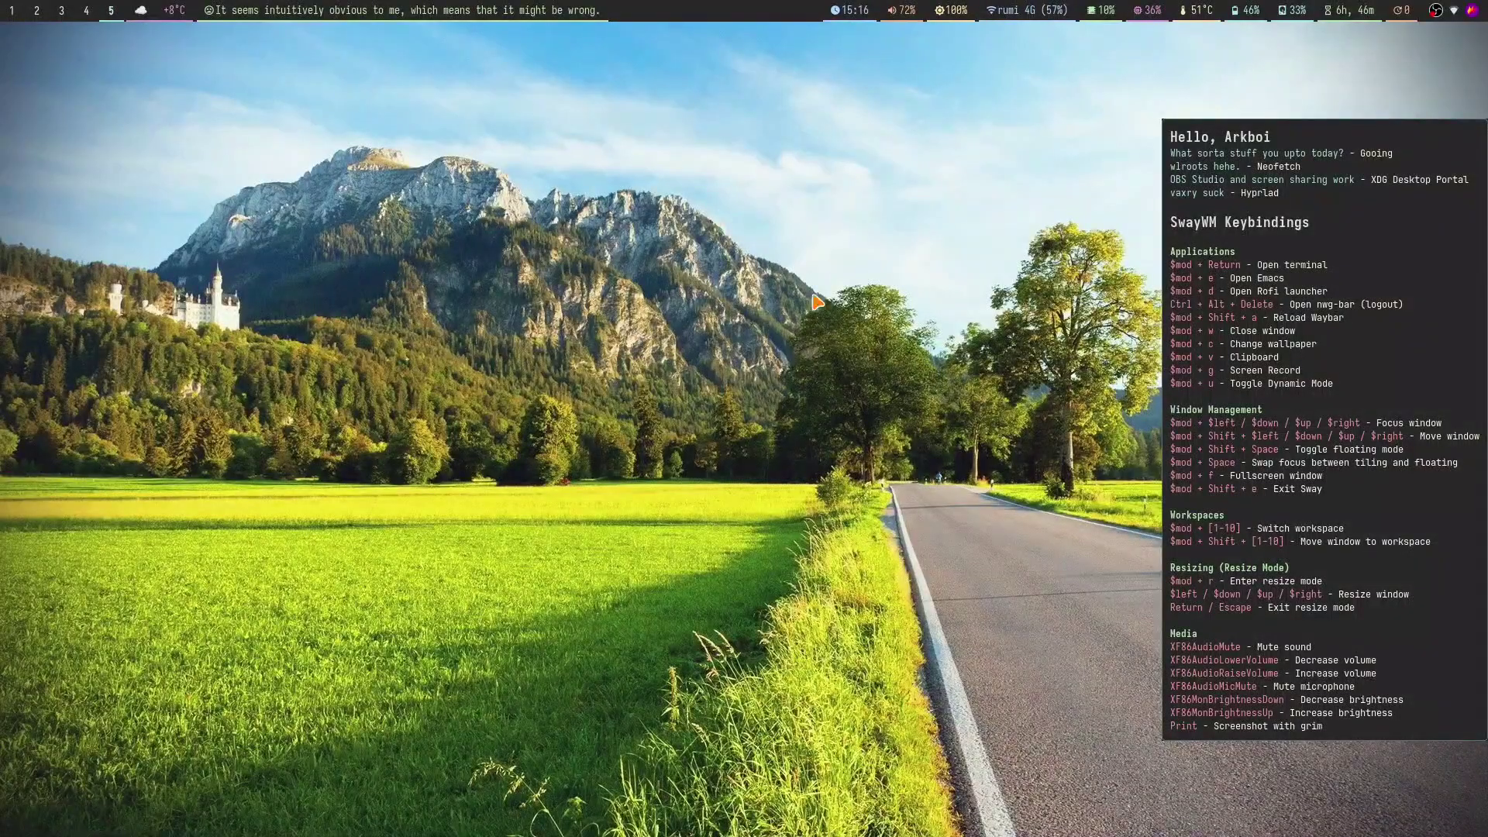
pyautogui.press('super+3')
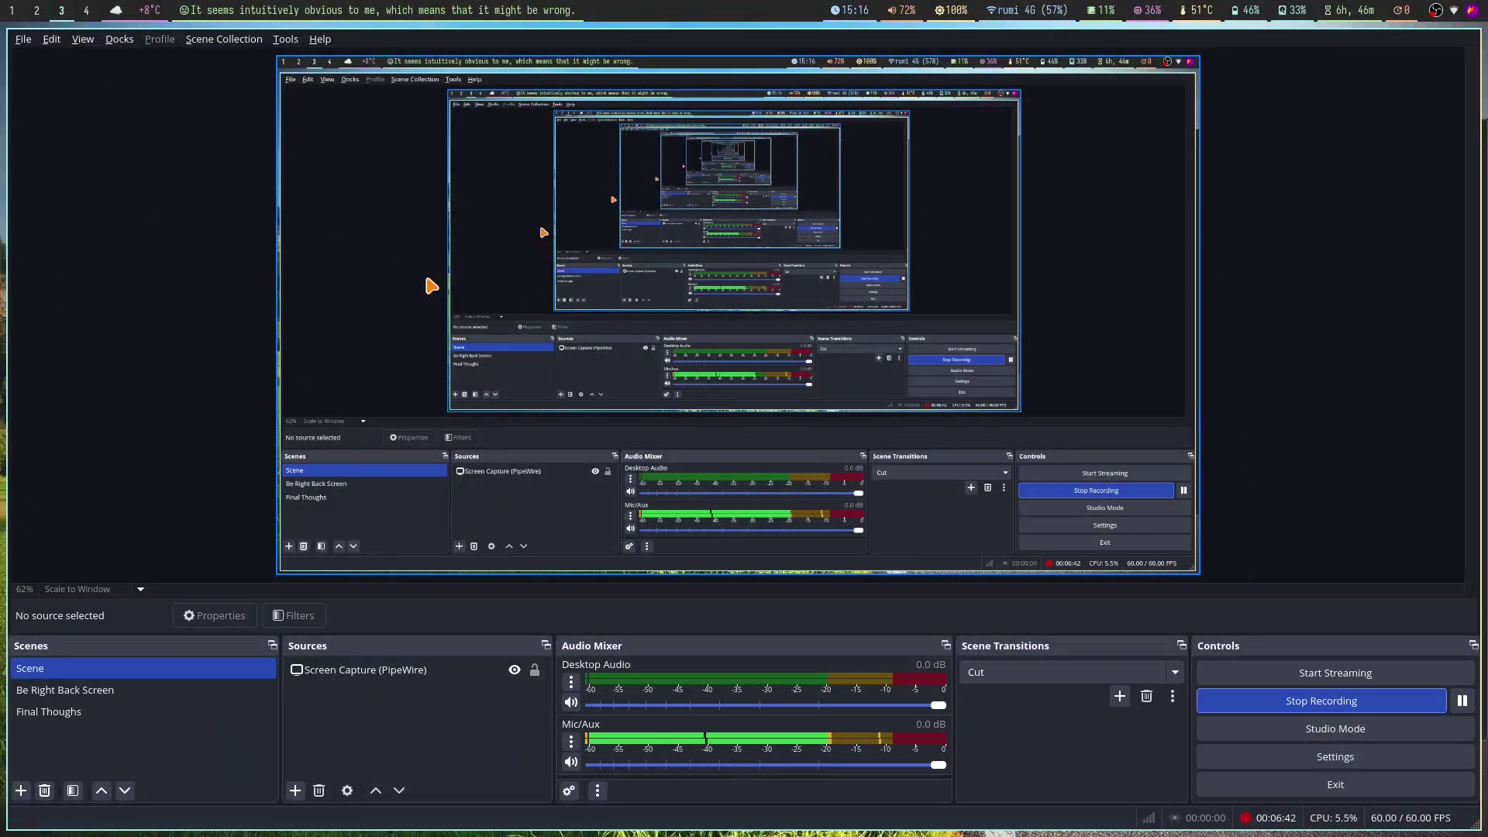
pyautogui.press('Print')
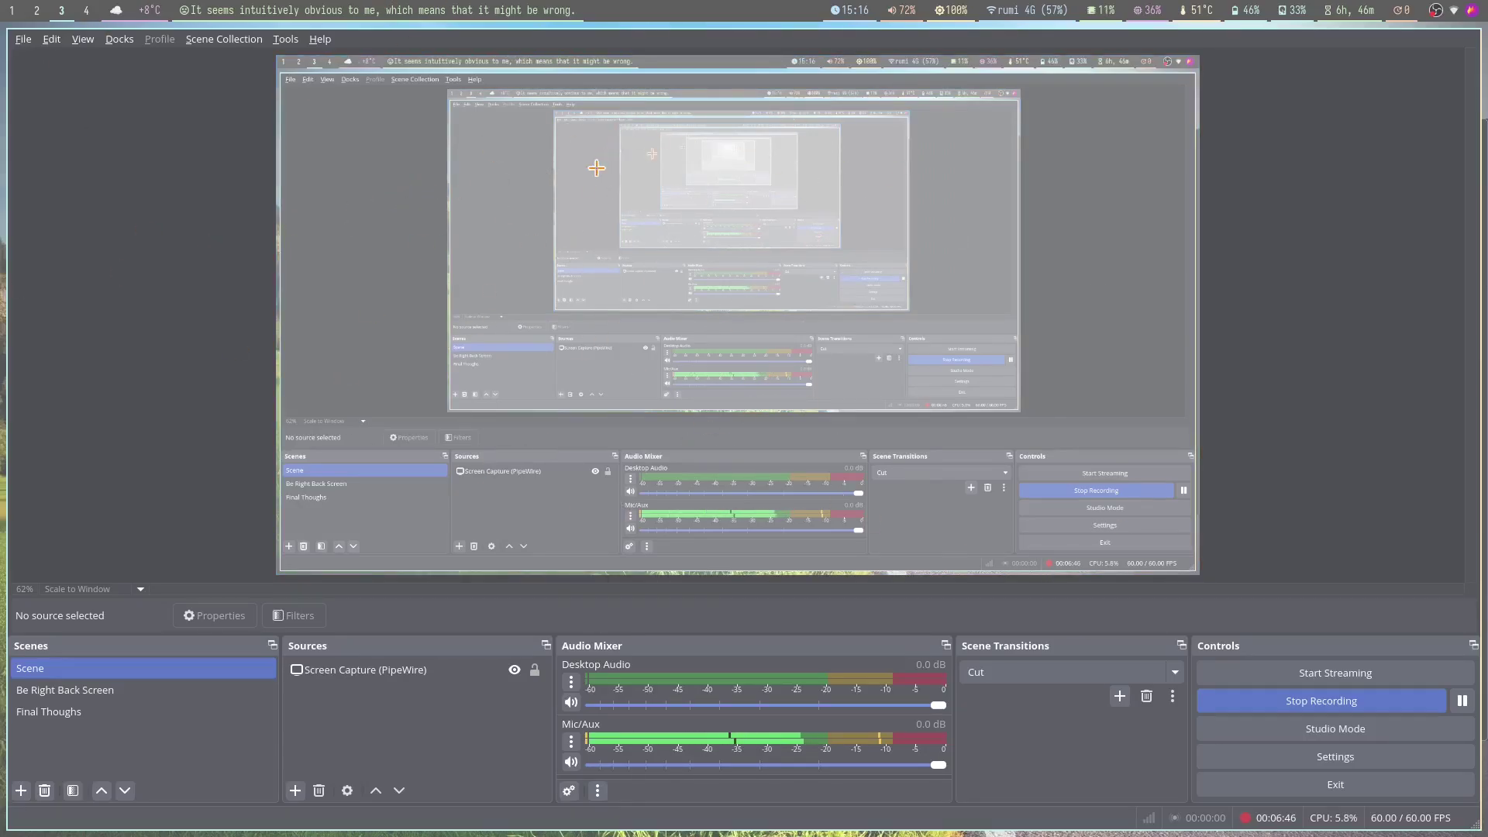
pyautogui.press('Escape')
pyautogui.press('super+4')
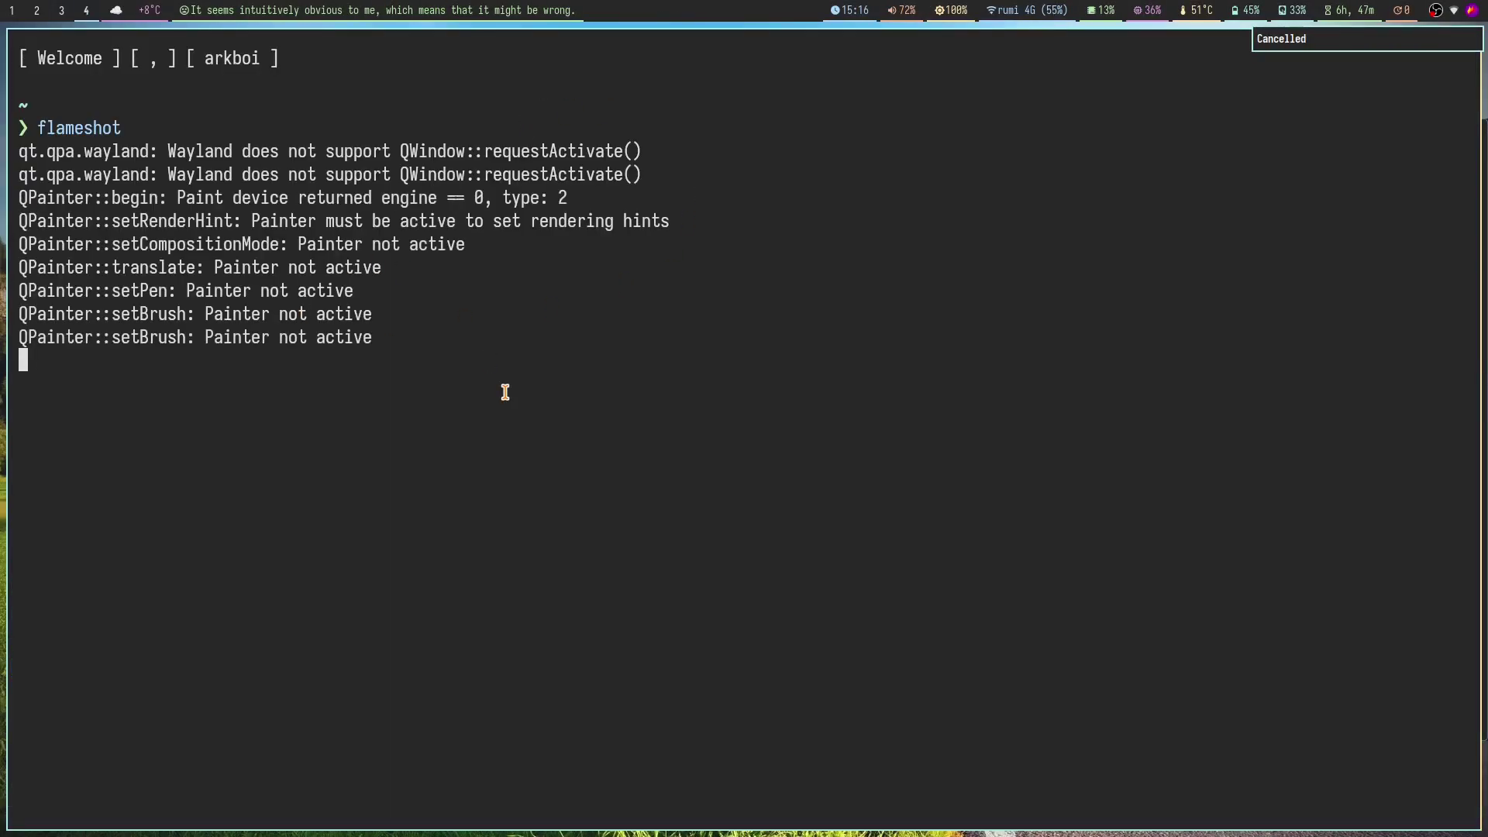
# Step: Stop flameshot, run grim $(slurp) and cancel its selection, then return to Emacs
pyautogui.hotkey('ctrl', 'c')
pyautogui.write('grim ')
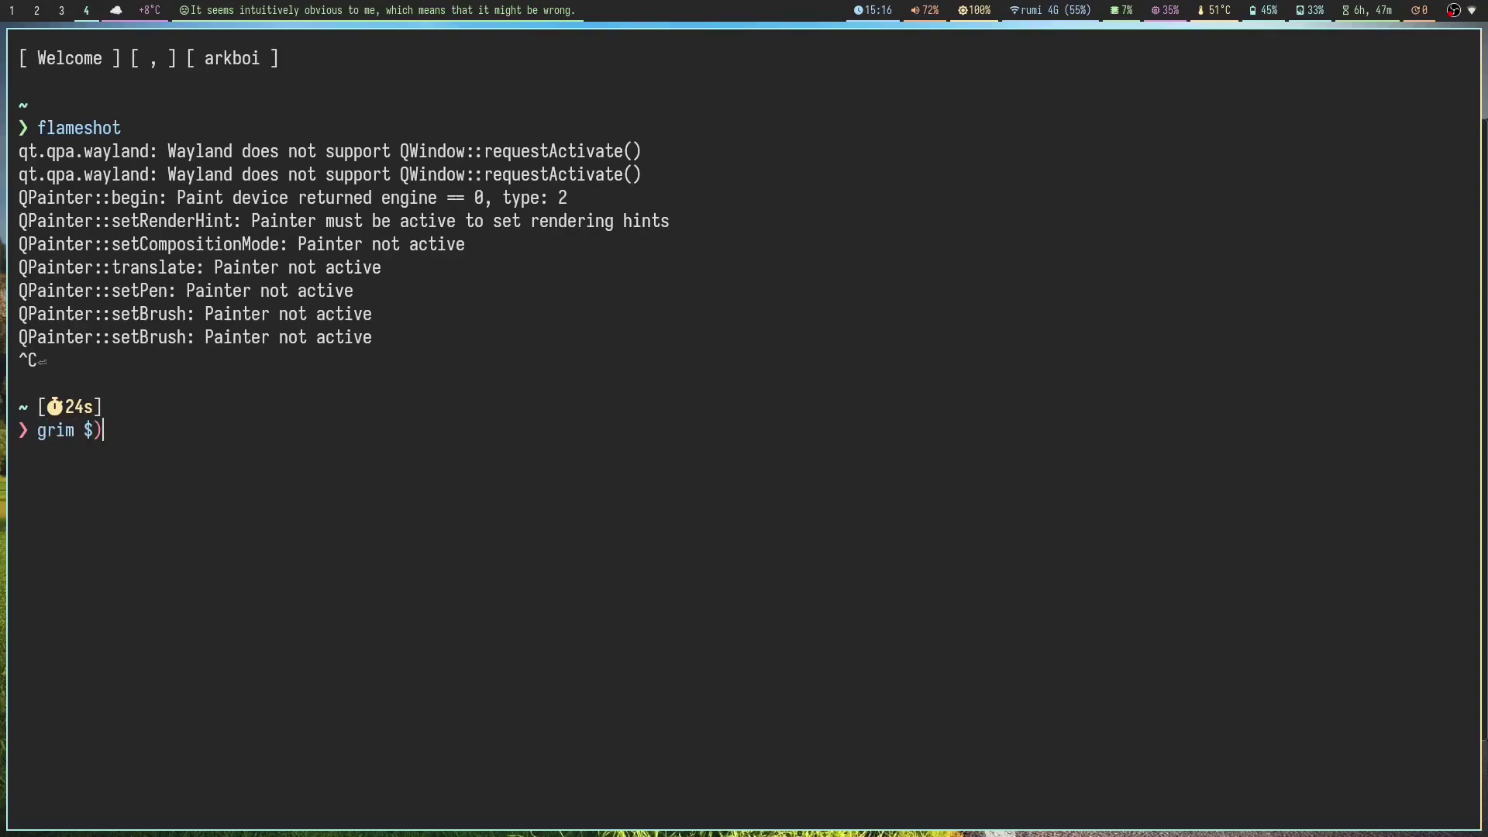
pyautogui.write('$(sluro')
pyautogui.press('Return')
pyautogui.press('Up')
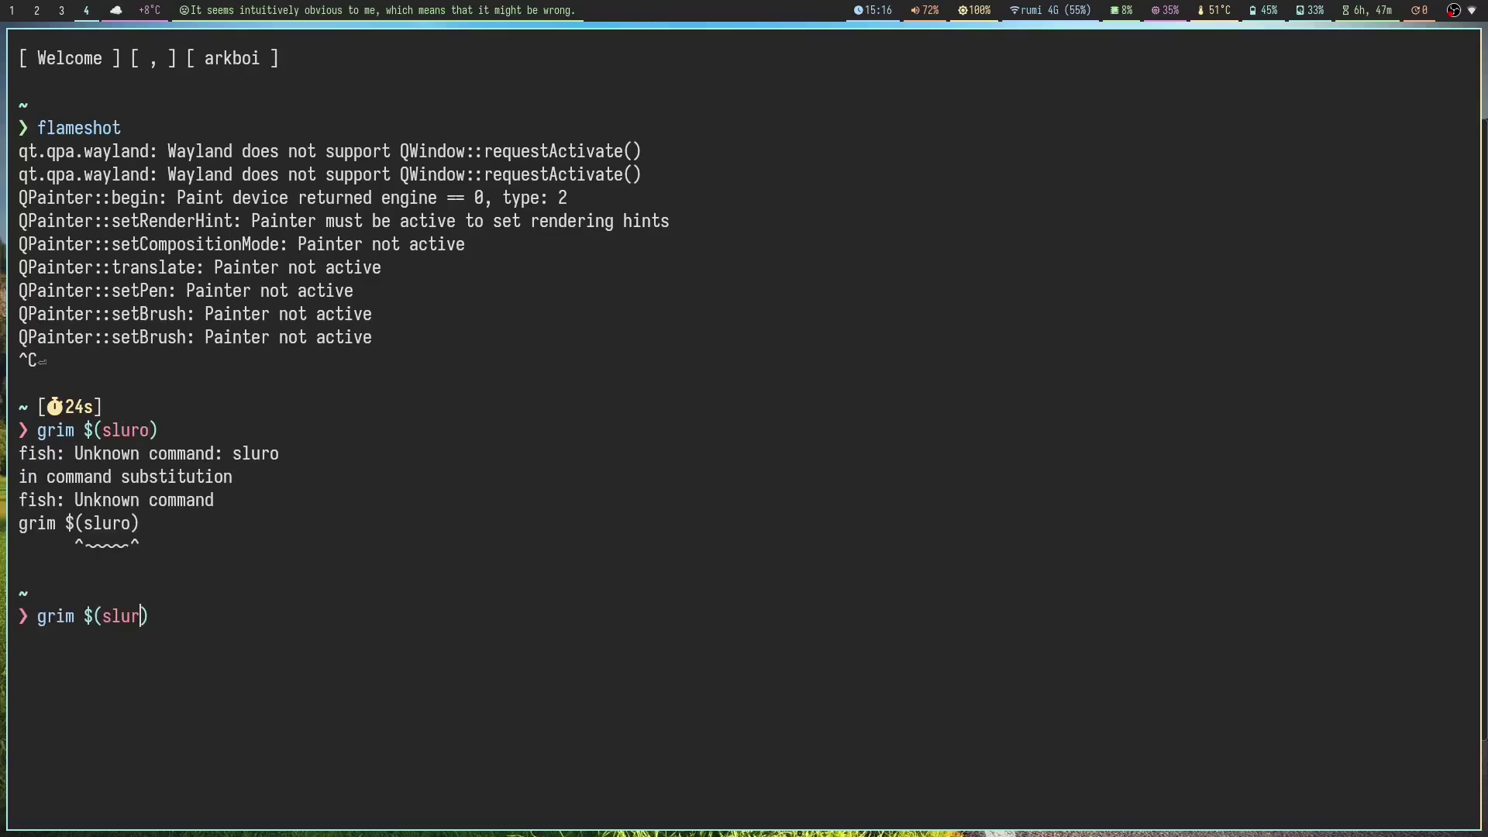
pyautogui.write('p')
pyautogui.press('Return')
pyautogui.press('Escape')
pyautogui.press('super+1')
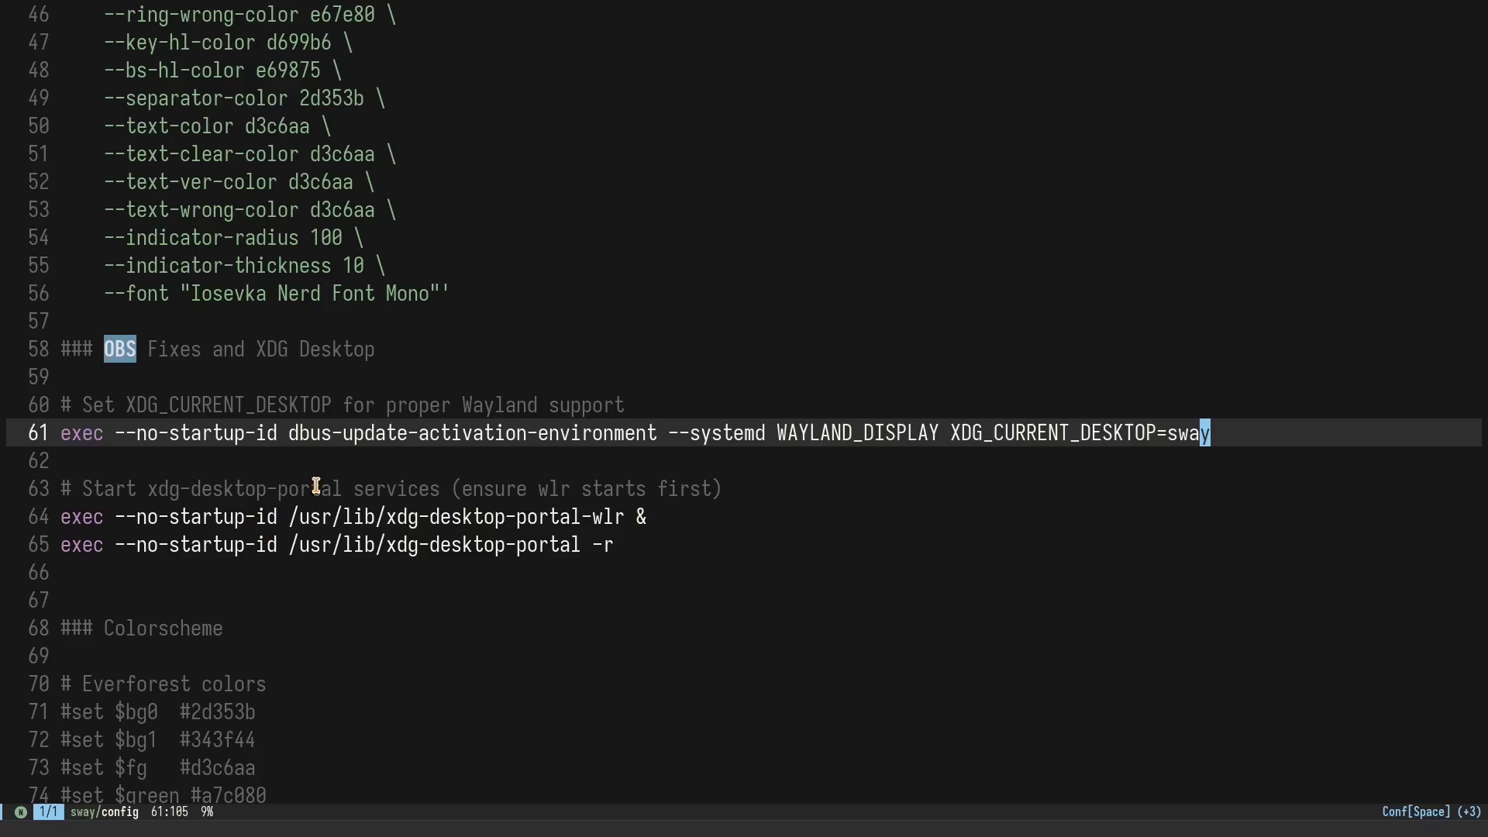
# Step: Walk through the portal service lines 62-65, including xdg-desktop-portal-wlr and its -r flag
pyautogui.click(172, 486)
pyautogui.press('Up')
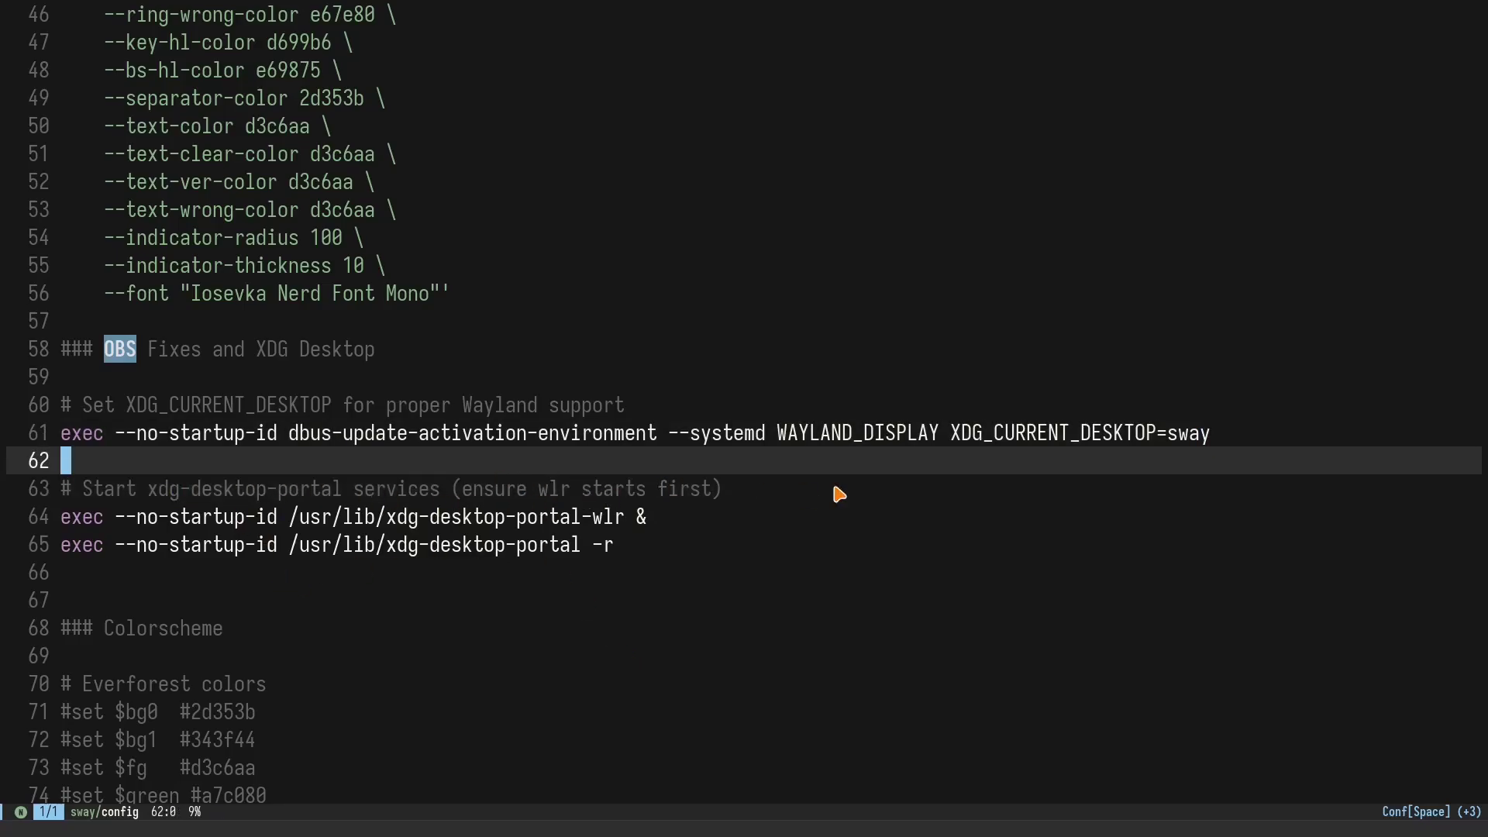
pyautogui.click(839, 494)
pyautogui.click(733, 540)
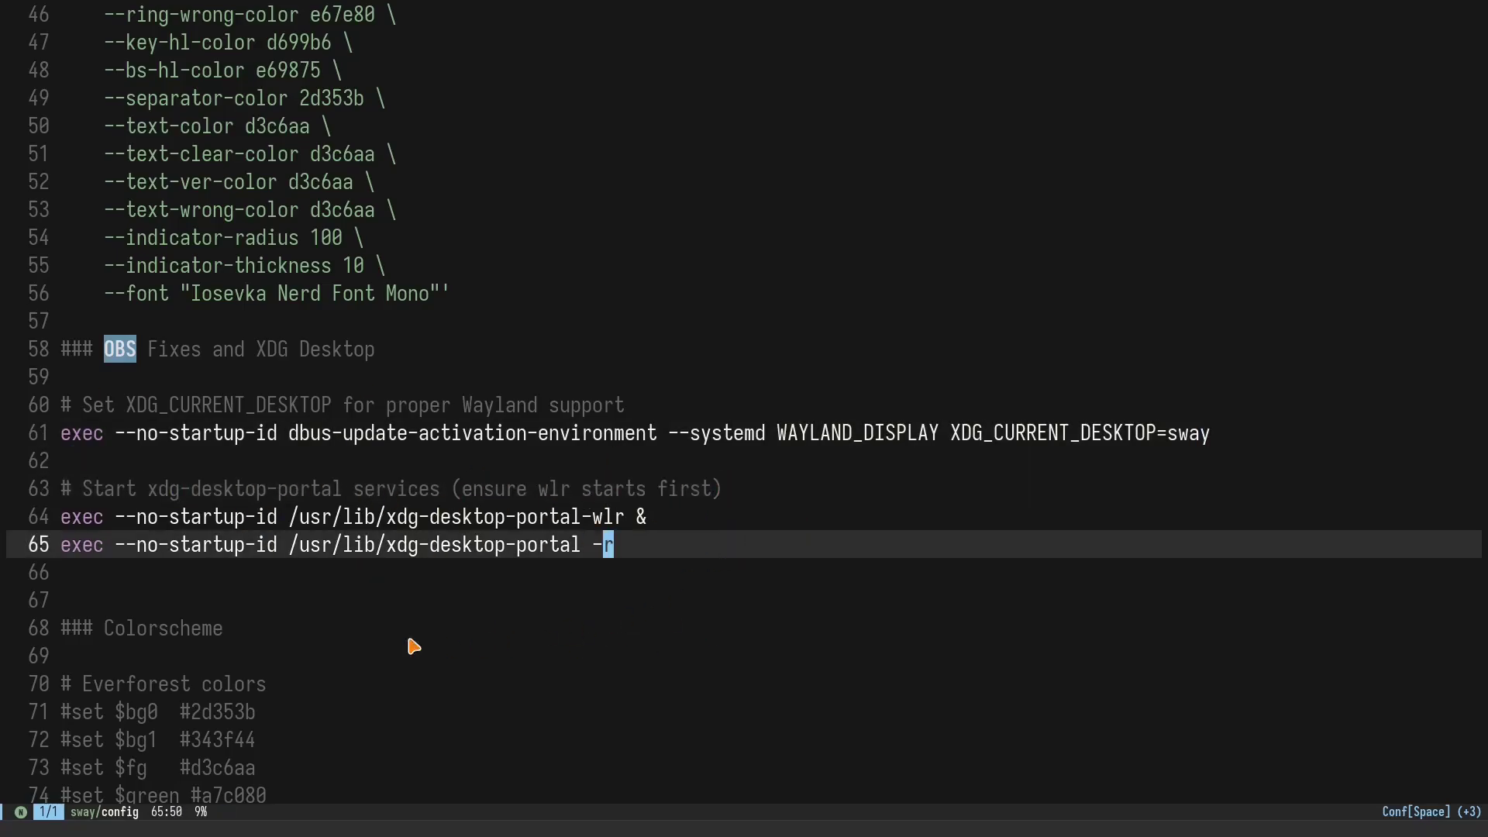
pyautogui.click(90, 515)
pyautogui.click(644, 519)
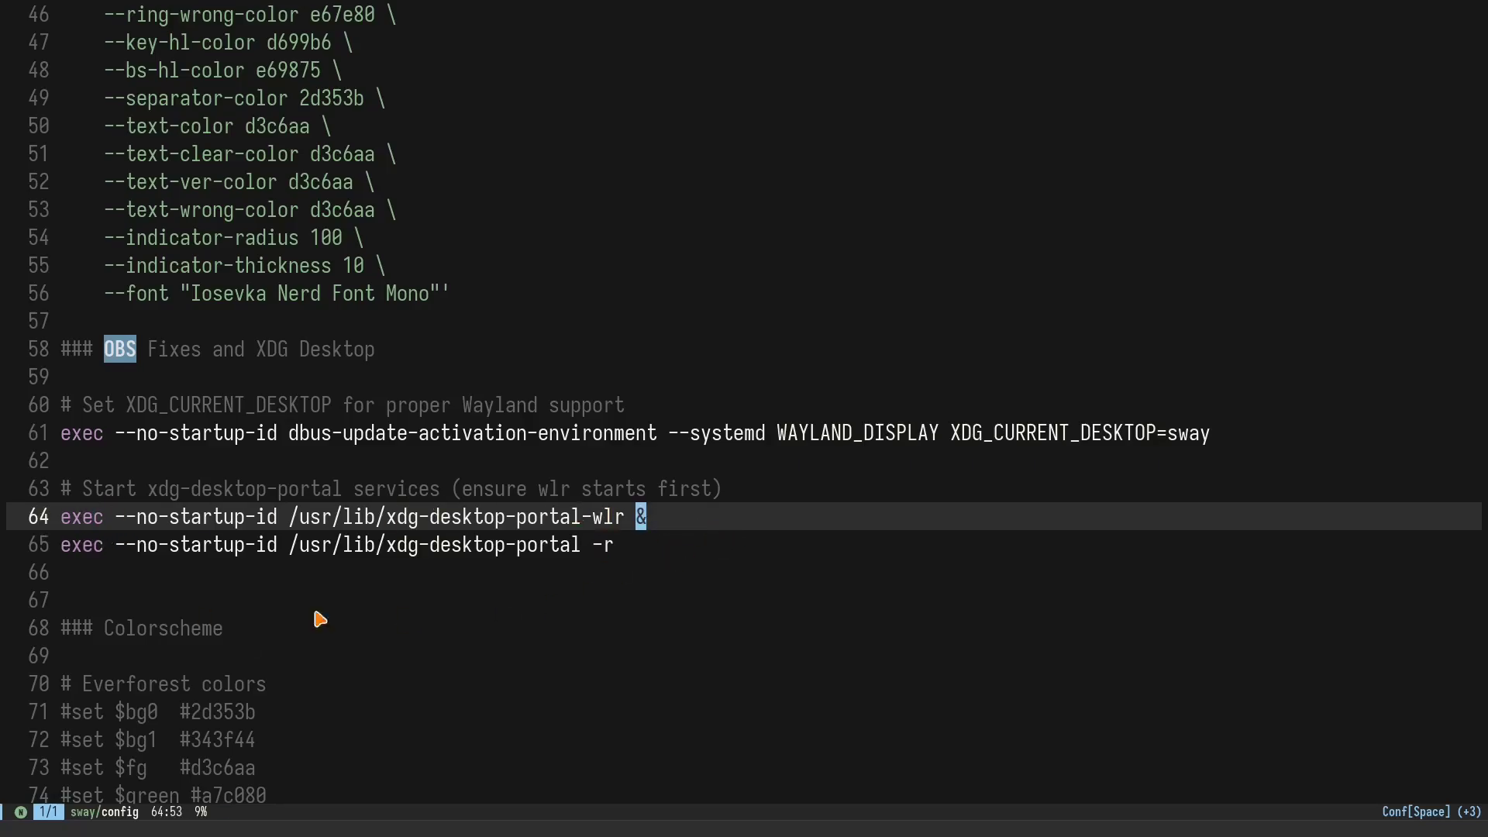
pyautogui.click(153, 547)
pyautogui.click(609, 552)
# Step: Scroll past the Everforest and Pastel TTY colour blocks to the swaylock settings
pyautogui.scroll(-4, 355, 485)
pyautogui.click(310, 523)
pyautogui.scroll(-2, 372, 558)
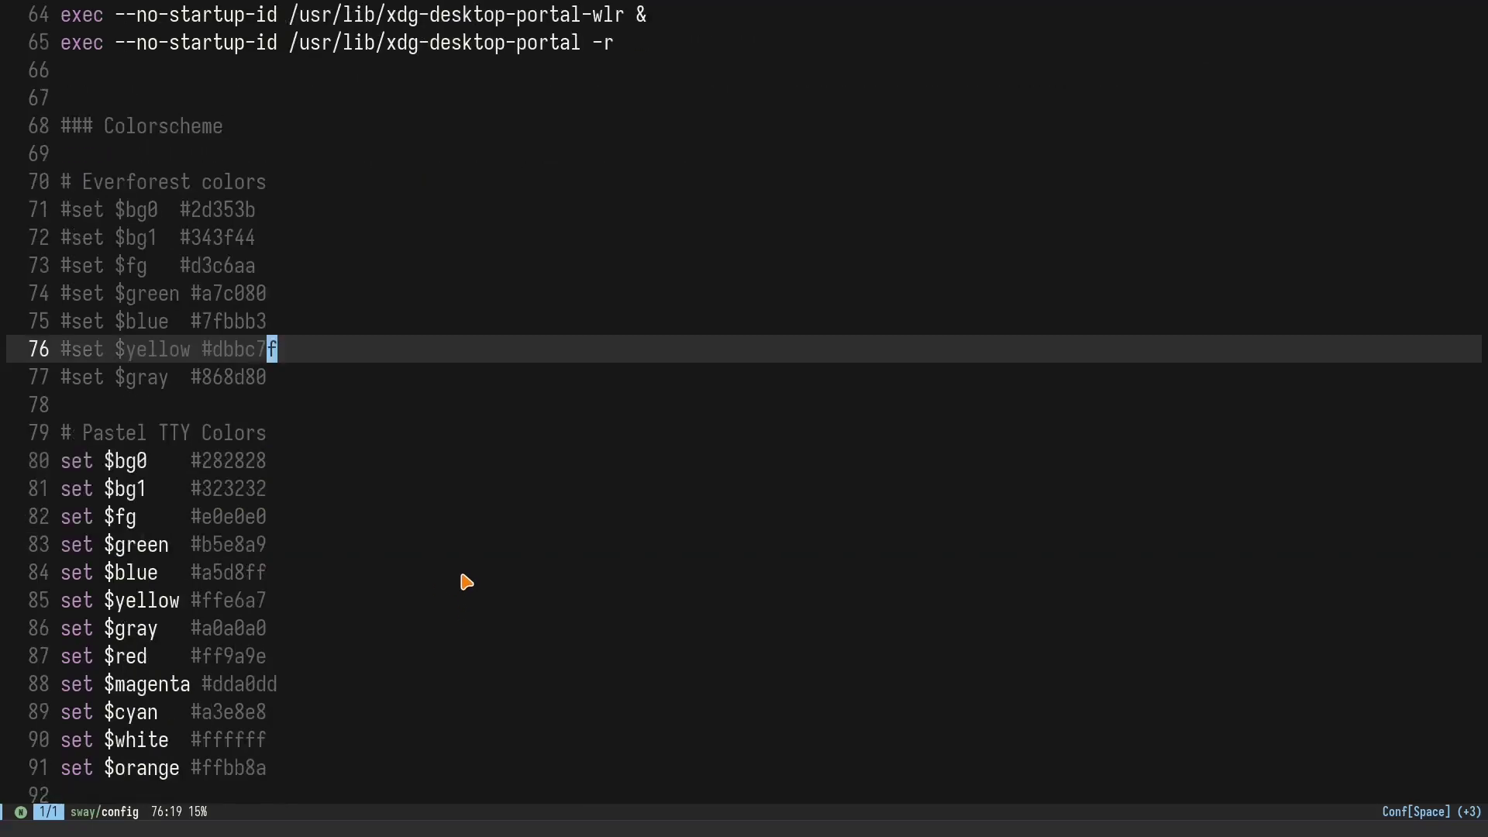
pyautogui.click(354, 460)
pyautogui.scroll(-7, 449, 534)
pyautogui.scroll(15, 543, 581)
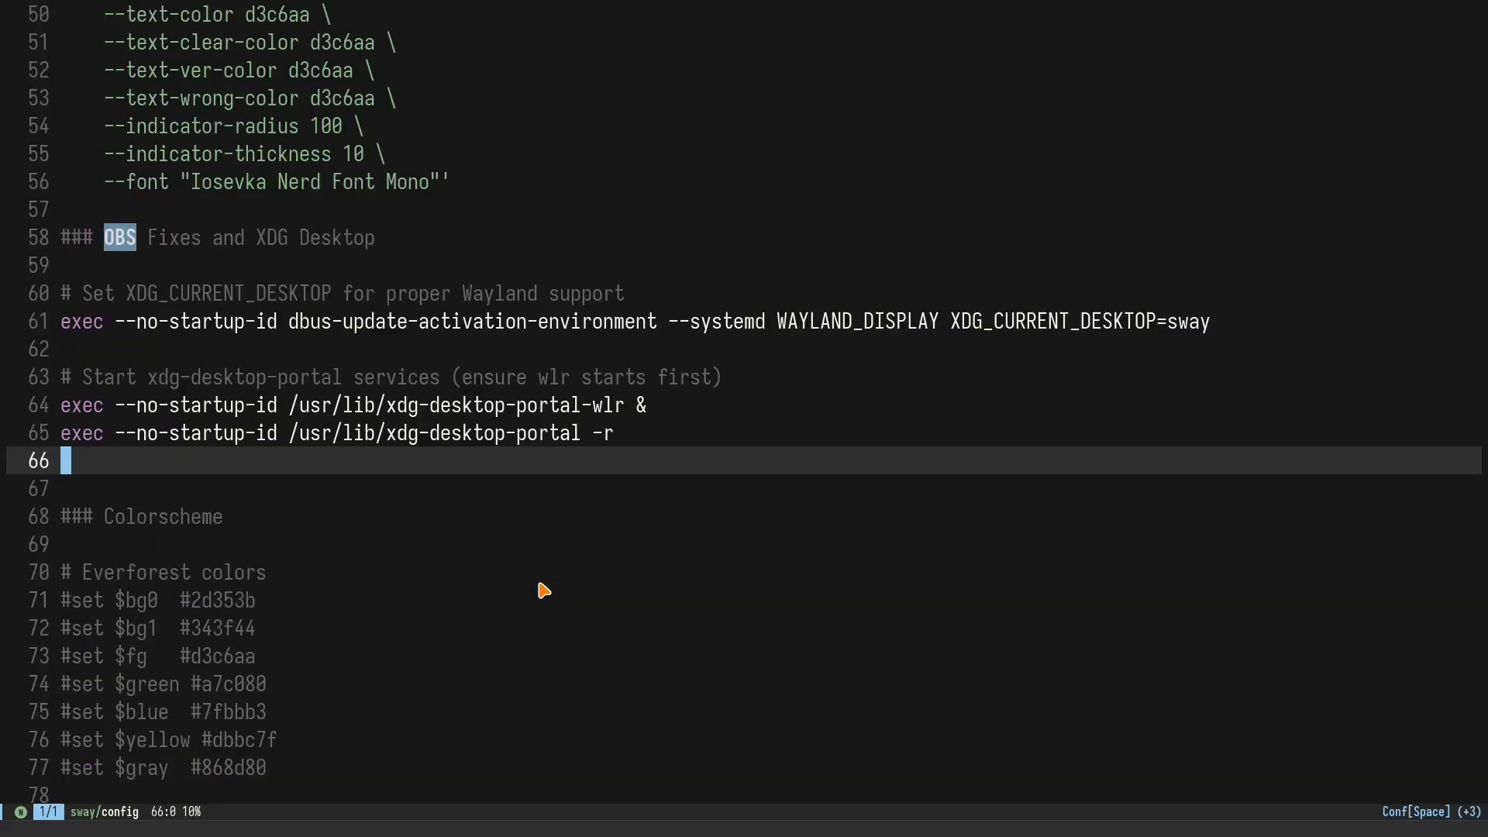
pyautogui.scroll(6, 527, 503)
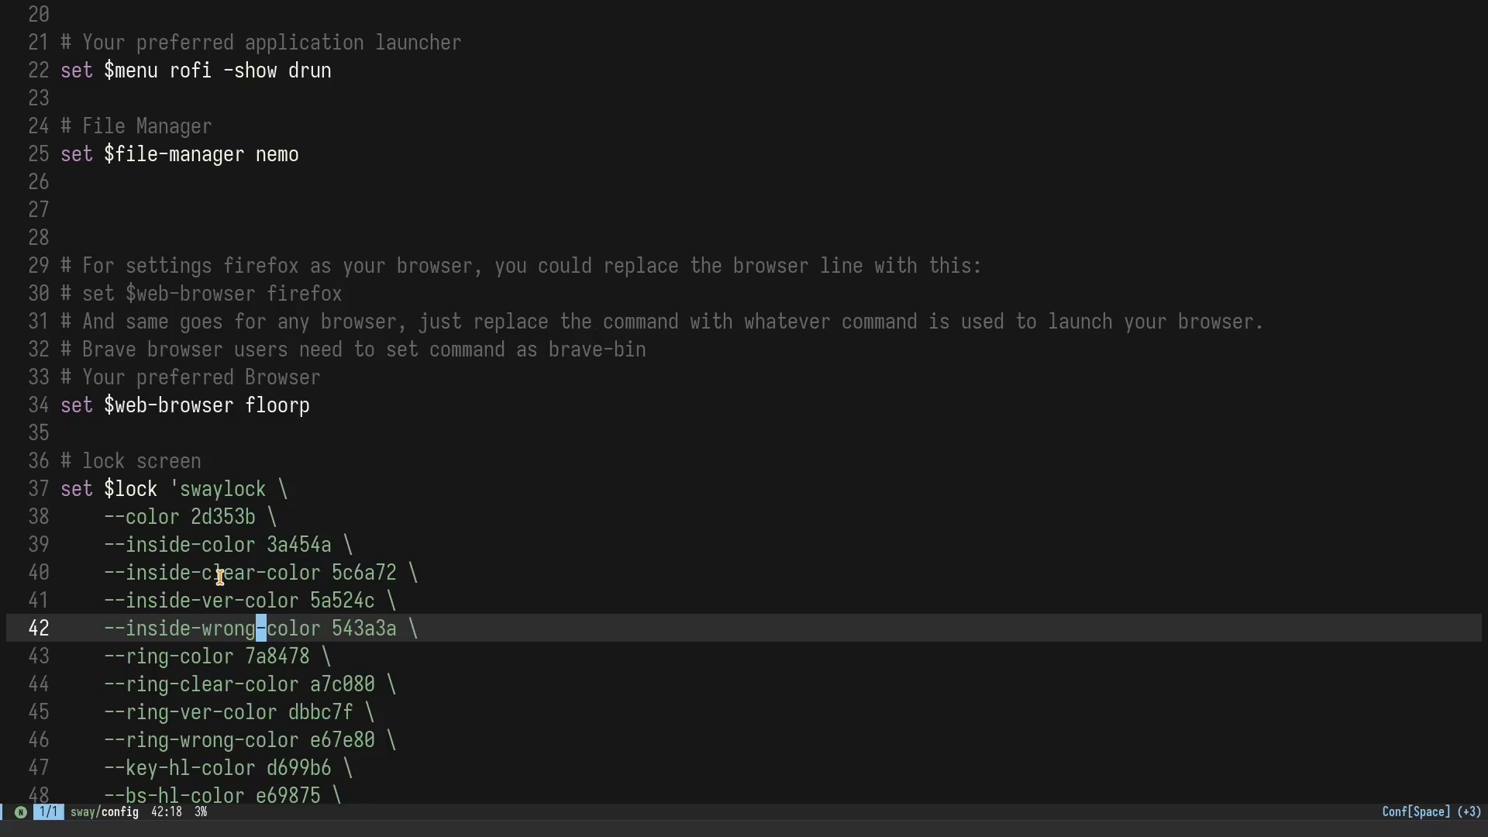
pyautogui.click(282, 488)
pyautogui.scroll(-4, 461, 511)
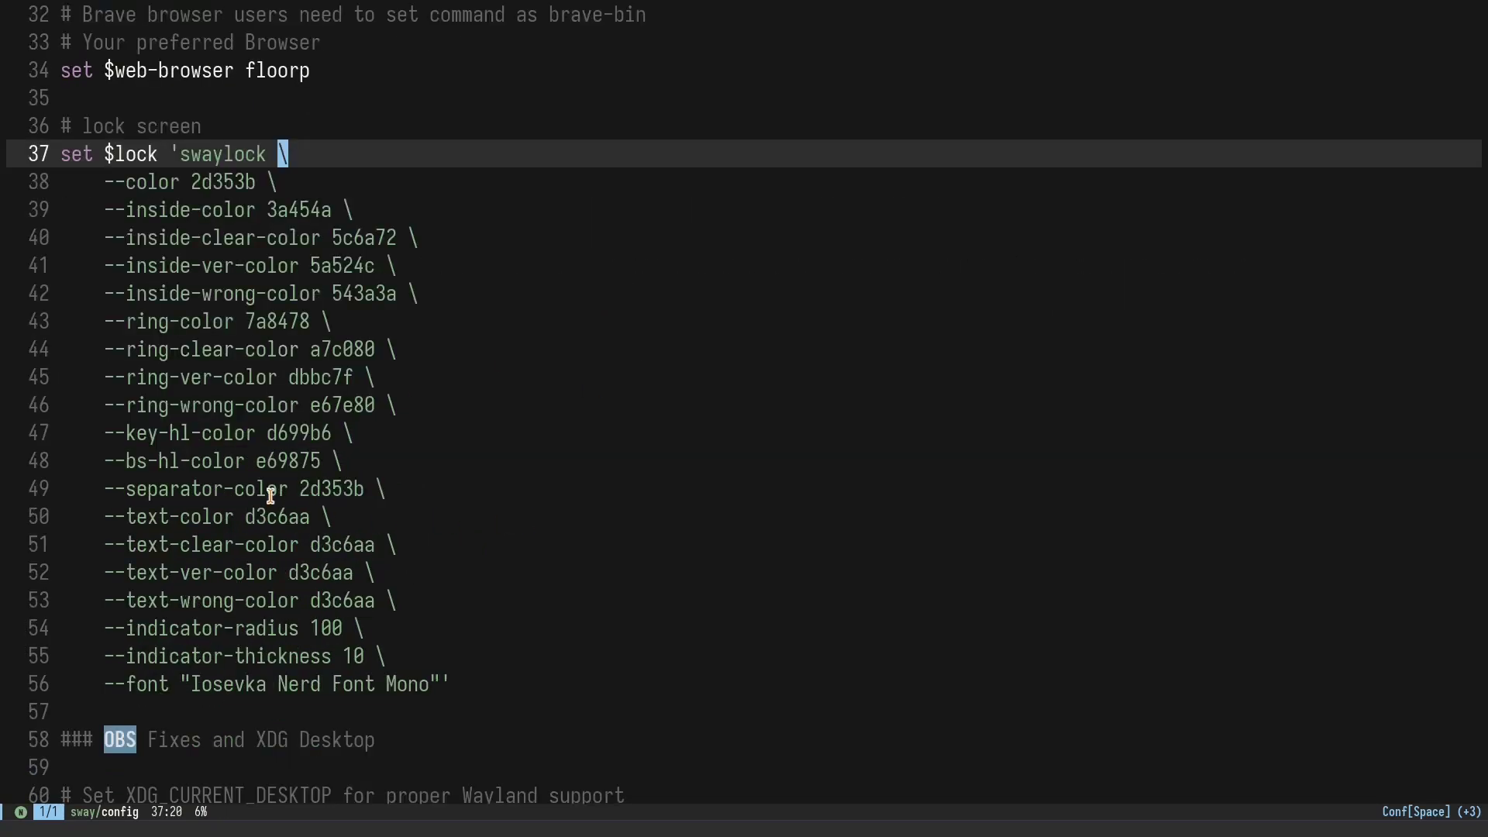
# Step: Check the OBS workspace, then keep scrolling down the sway config
pyautogui.press('super+3')
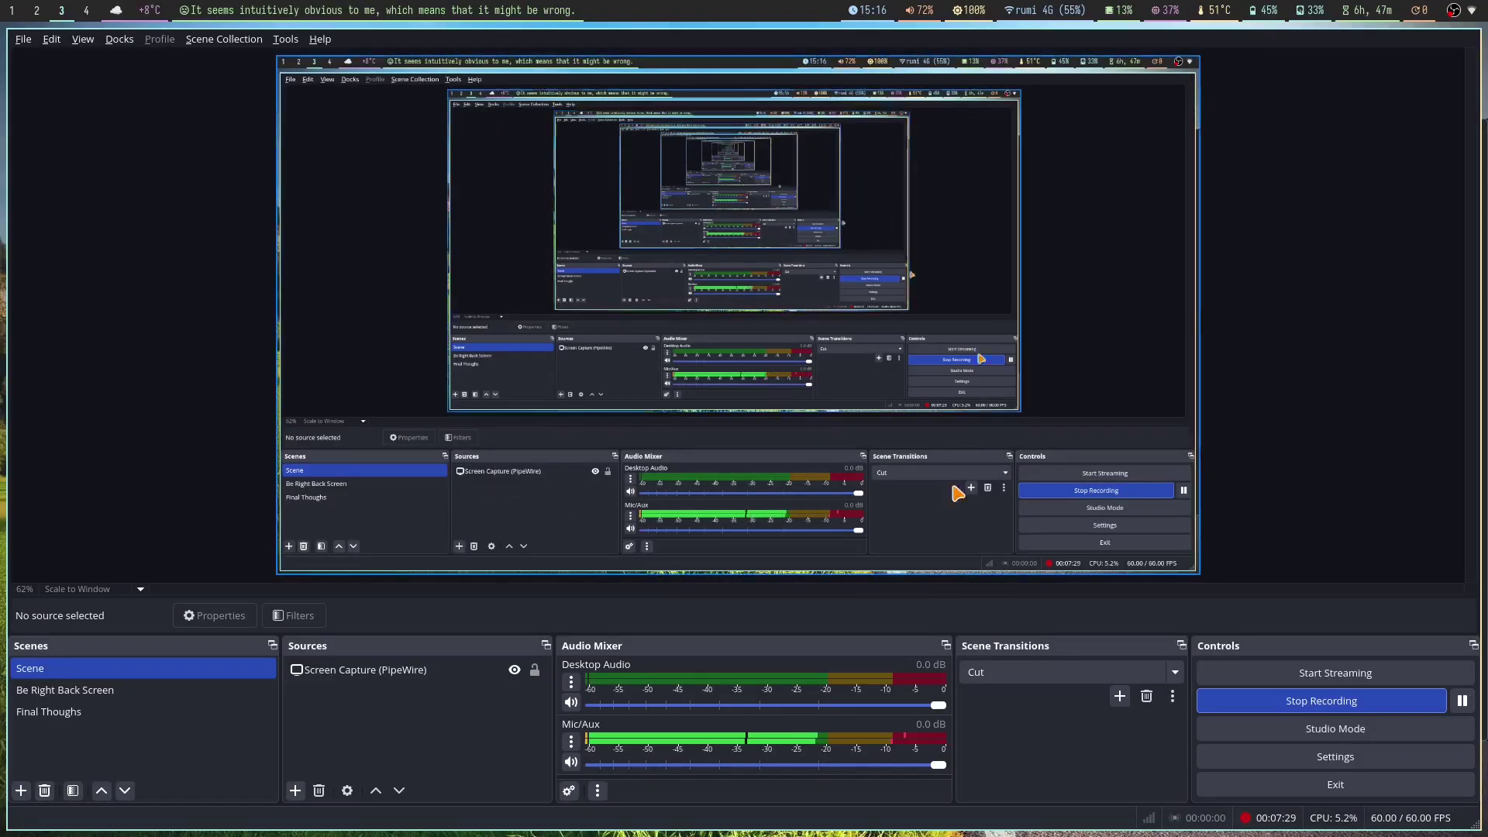
pyautogui.press('super+2')
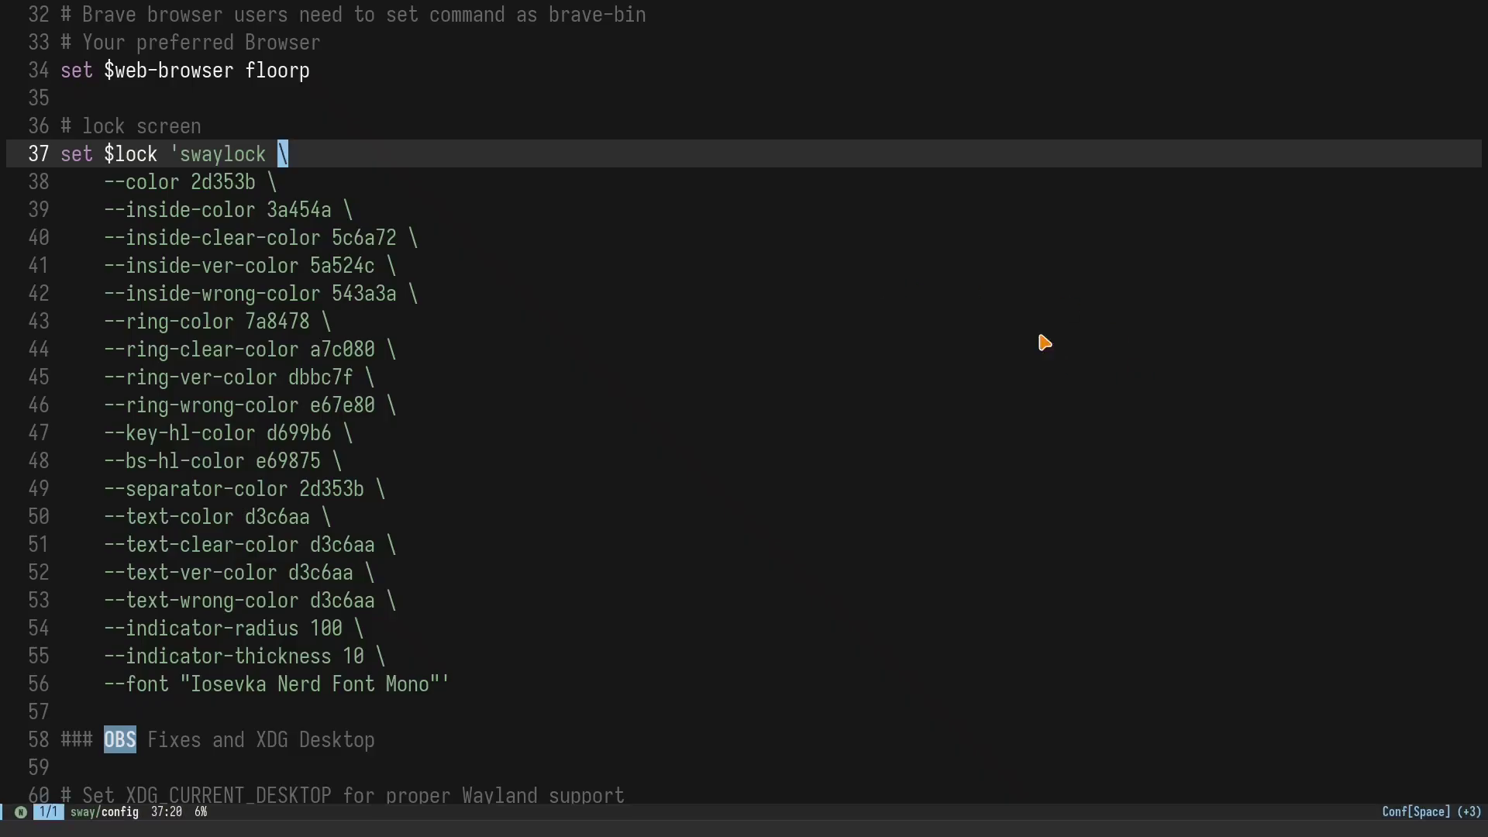
pyautogui.scroll(-7, 496, 426)
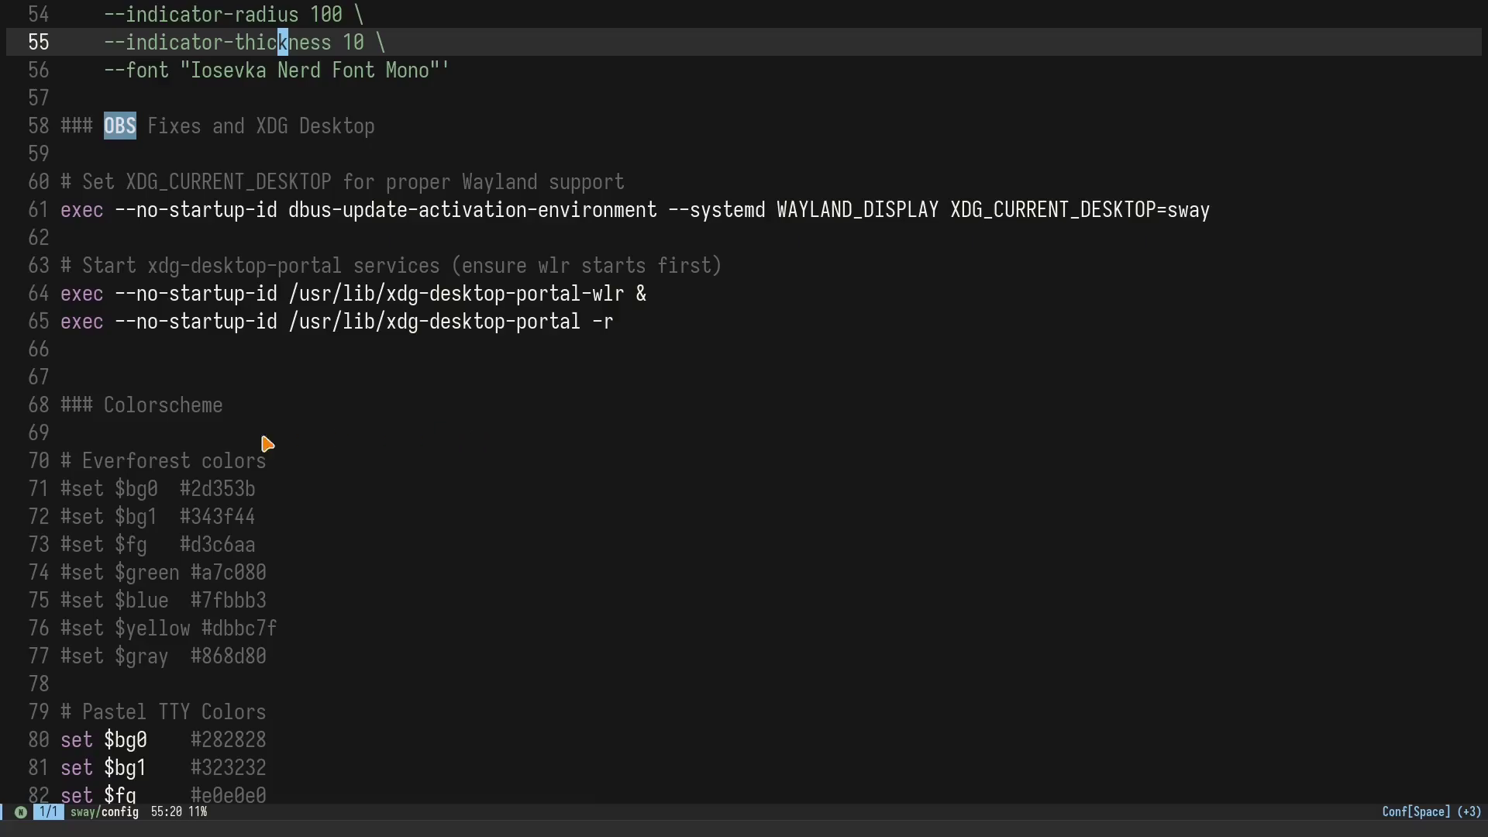
pyautogui.scroll(-2, 225, 449)
# Step: Open a terminal beside Emacs, review the colour lines to line 77, and go to workspace 5
pyautogui.press('super+Return')
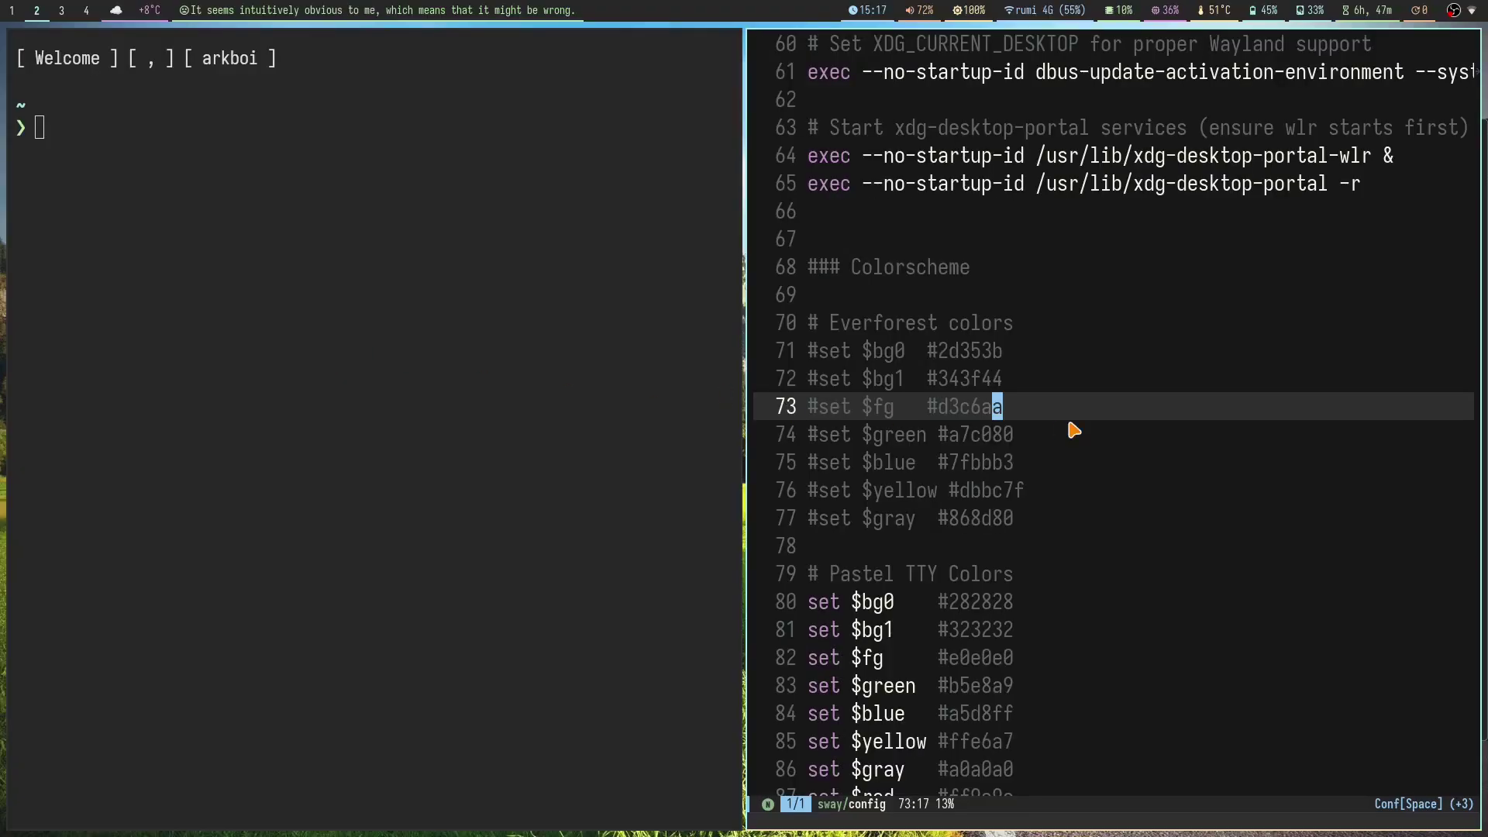
pyautogui.click(810, 323)
pyautogui.click(1066, 322)
pyautogui.click(1059, 530)
pyautogui.scroll(-3, 1059, 530)
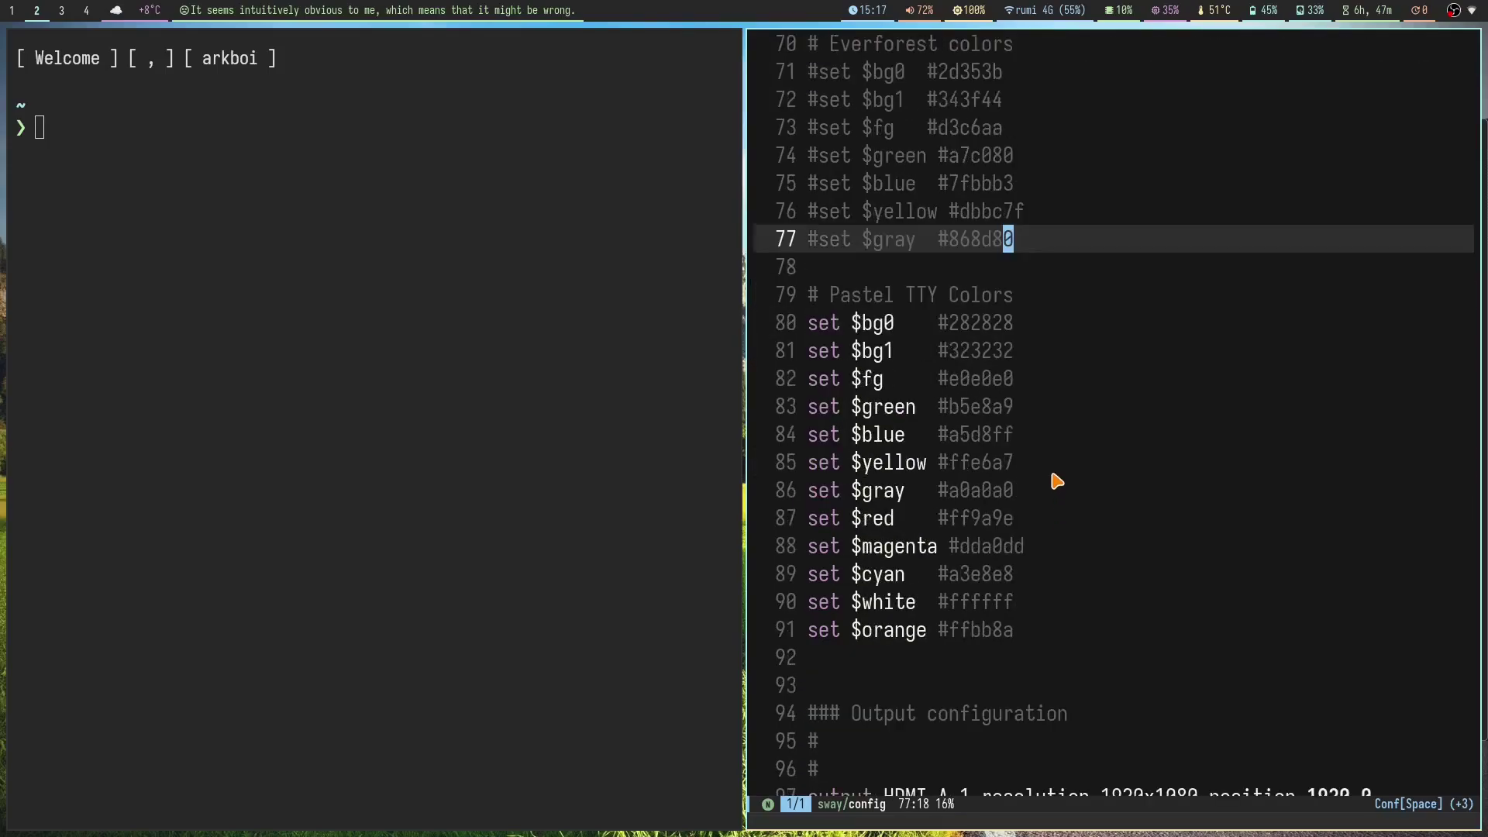
pyautogui.click(1069, 290)
pyautogui.scroll(-3, 1116, 512)
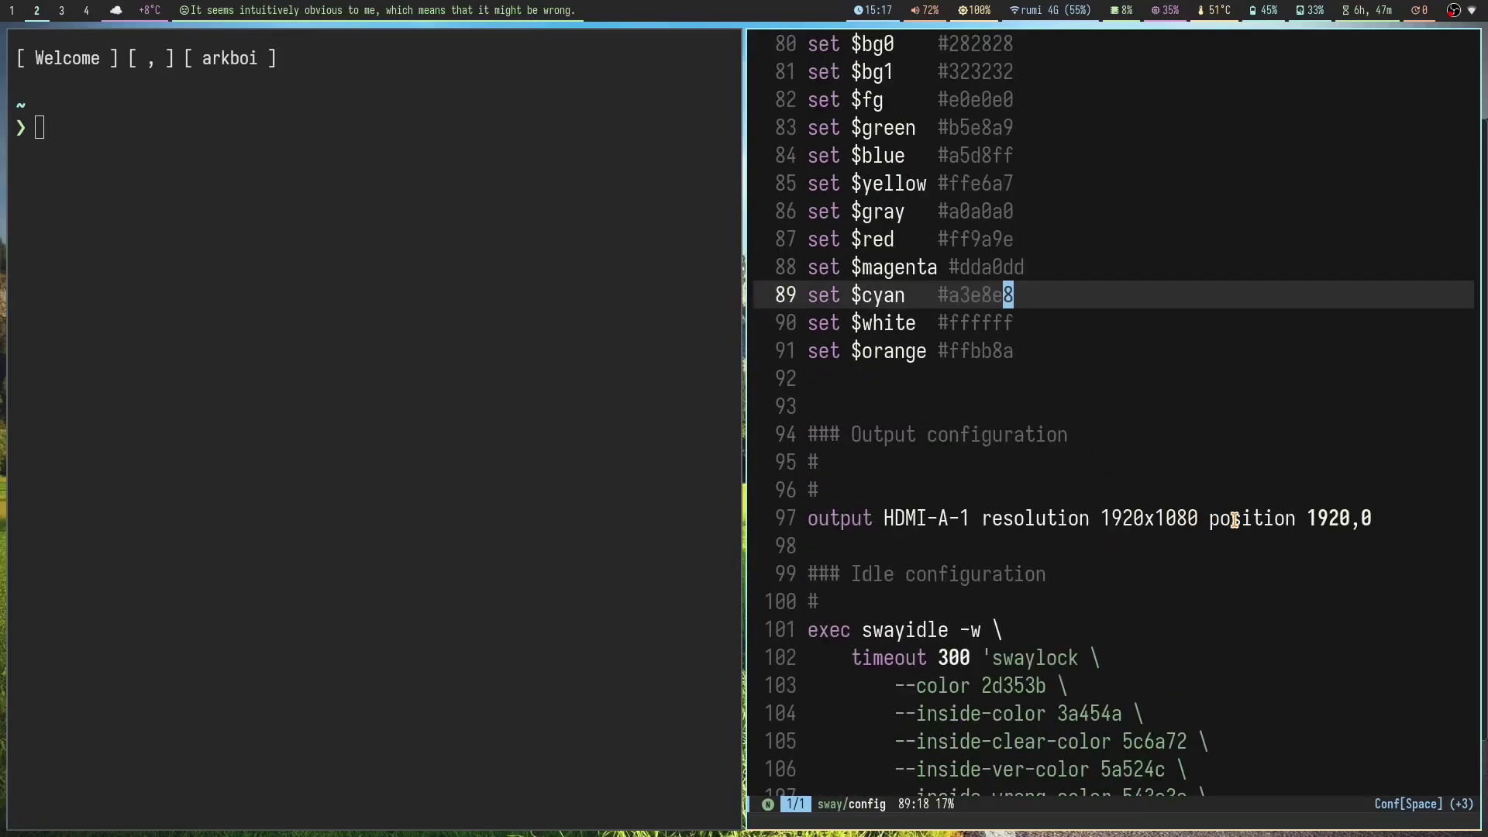
pyautogui.press('super+5')
# Step: Launch nwg-displays from the rofi launcher
pyautogui.press('super+d')
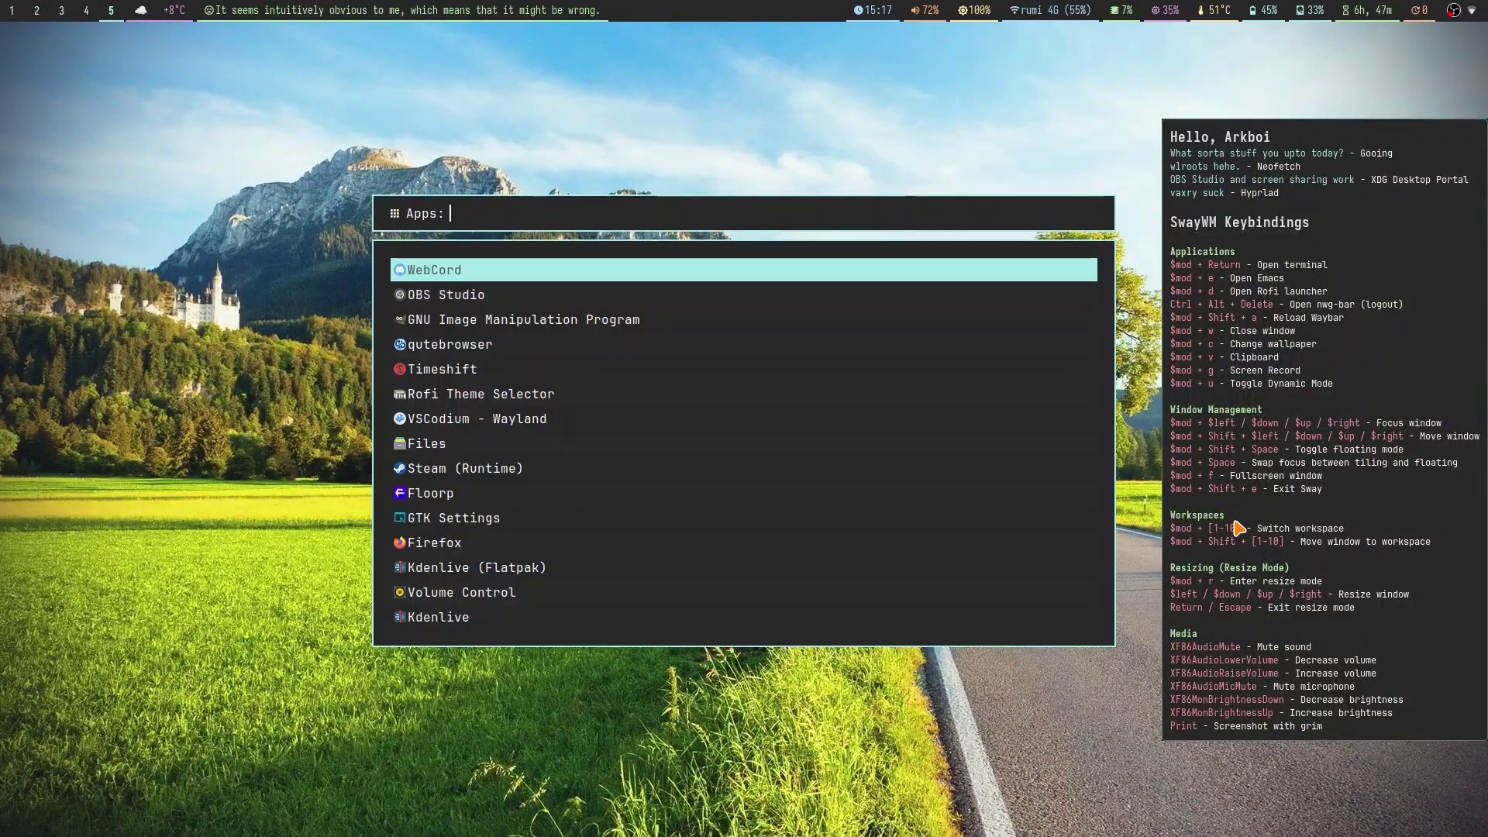
pyautogui.write('nwg-displays')
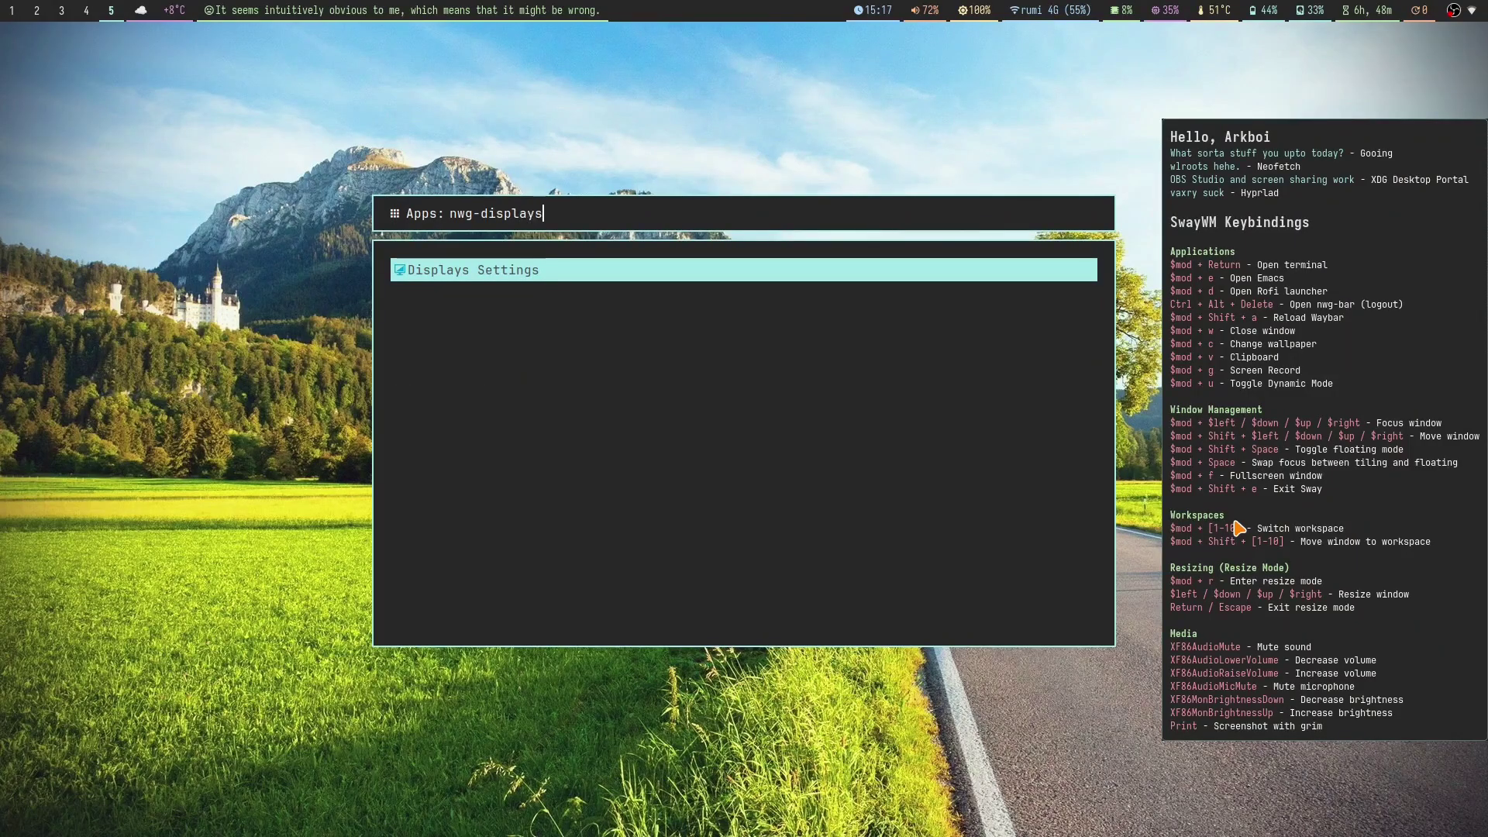
pyautogui.press('Return')
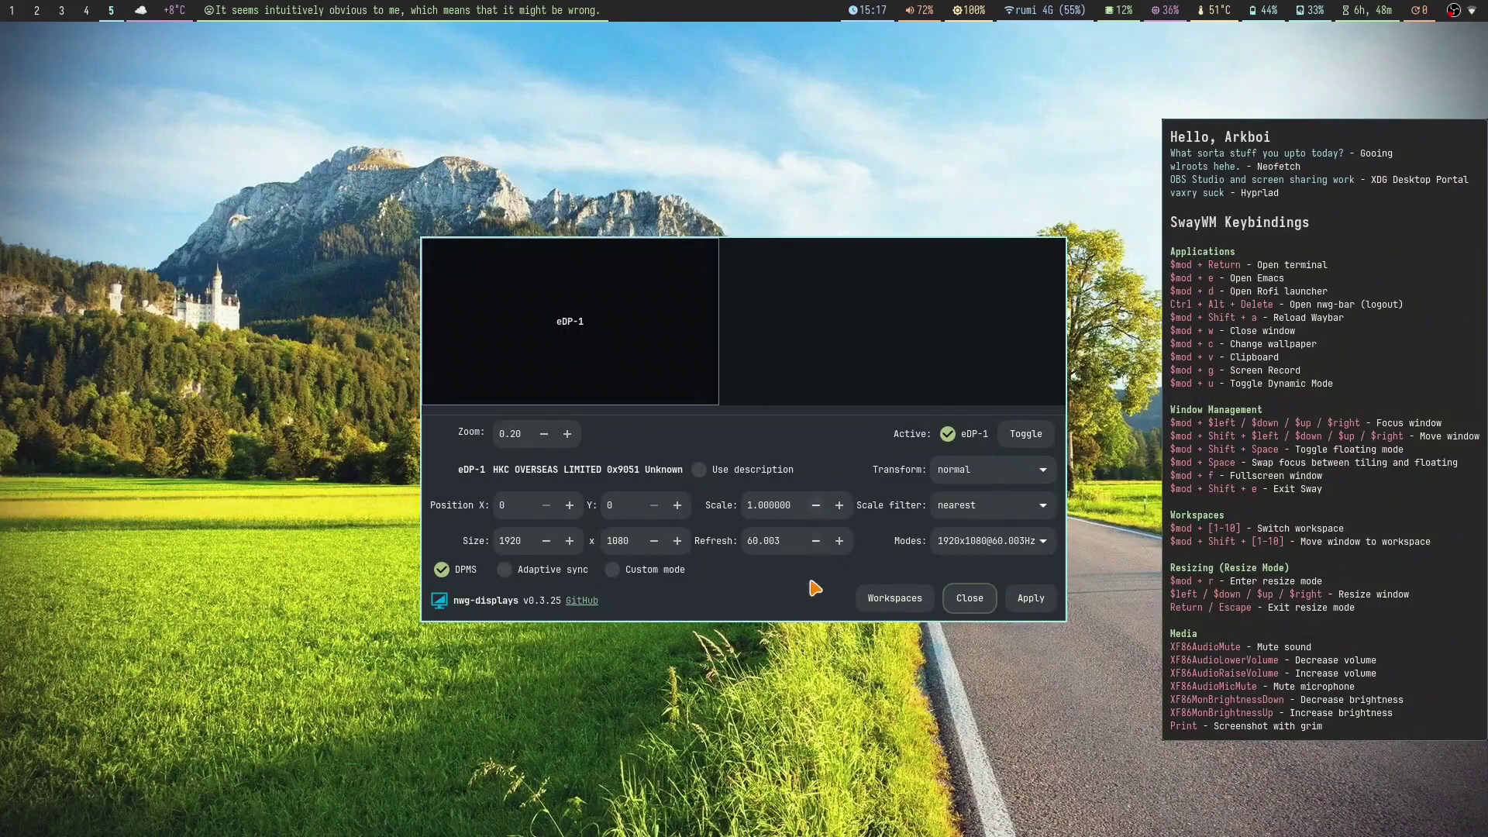
# Step: Raise the eDP-1 scale to 1.3, apply it, and keep it
pyautogui.click(839, 506)
pyautogui.click(839, 506)
pyautogui.click(839, 506)
pyautogui.click(1033, 598)
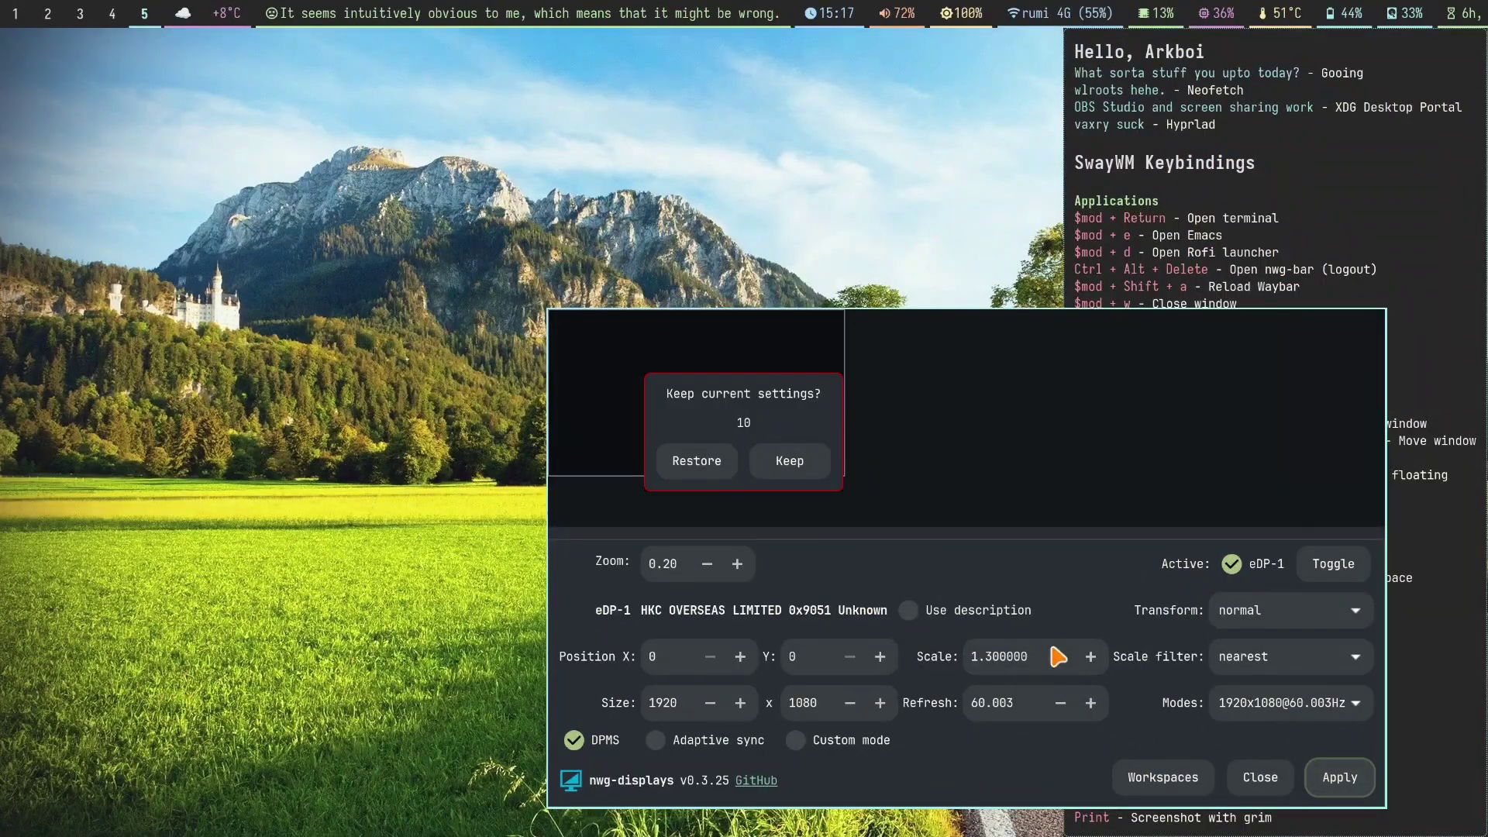
pyautogui.click(823, 461)
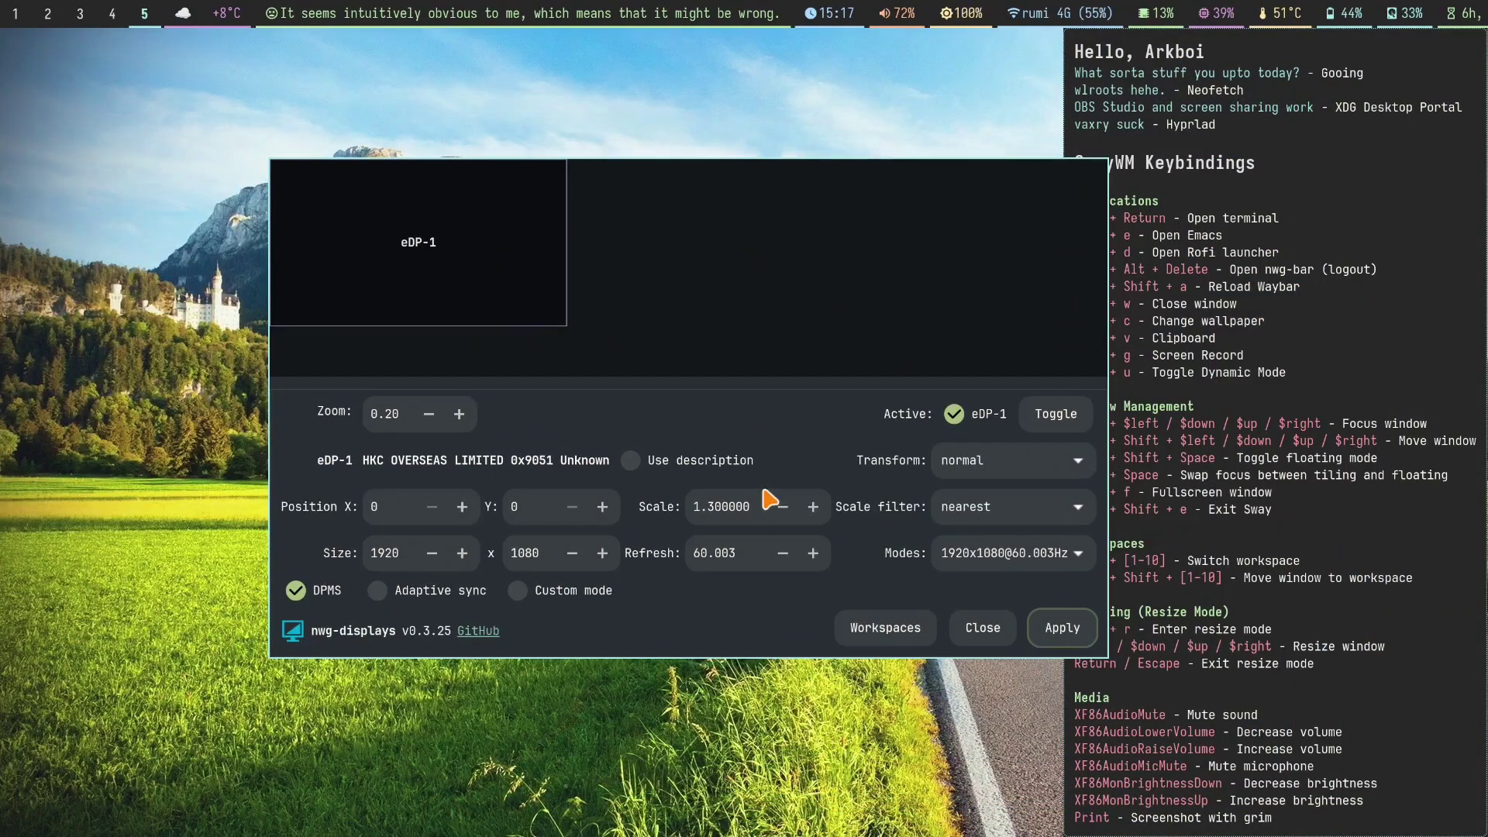
# Step: Lower the scale back to 1.0, apply it, and keep it
pyautogui.click(783, 508)
pyautogui.click(783, 507)
pyautogui.click(783, 508)
pyautogui.click(1063, 628)
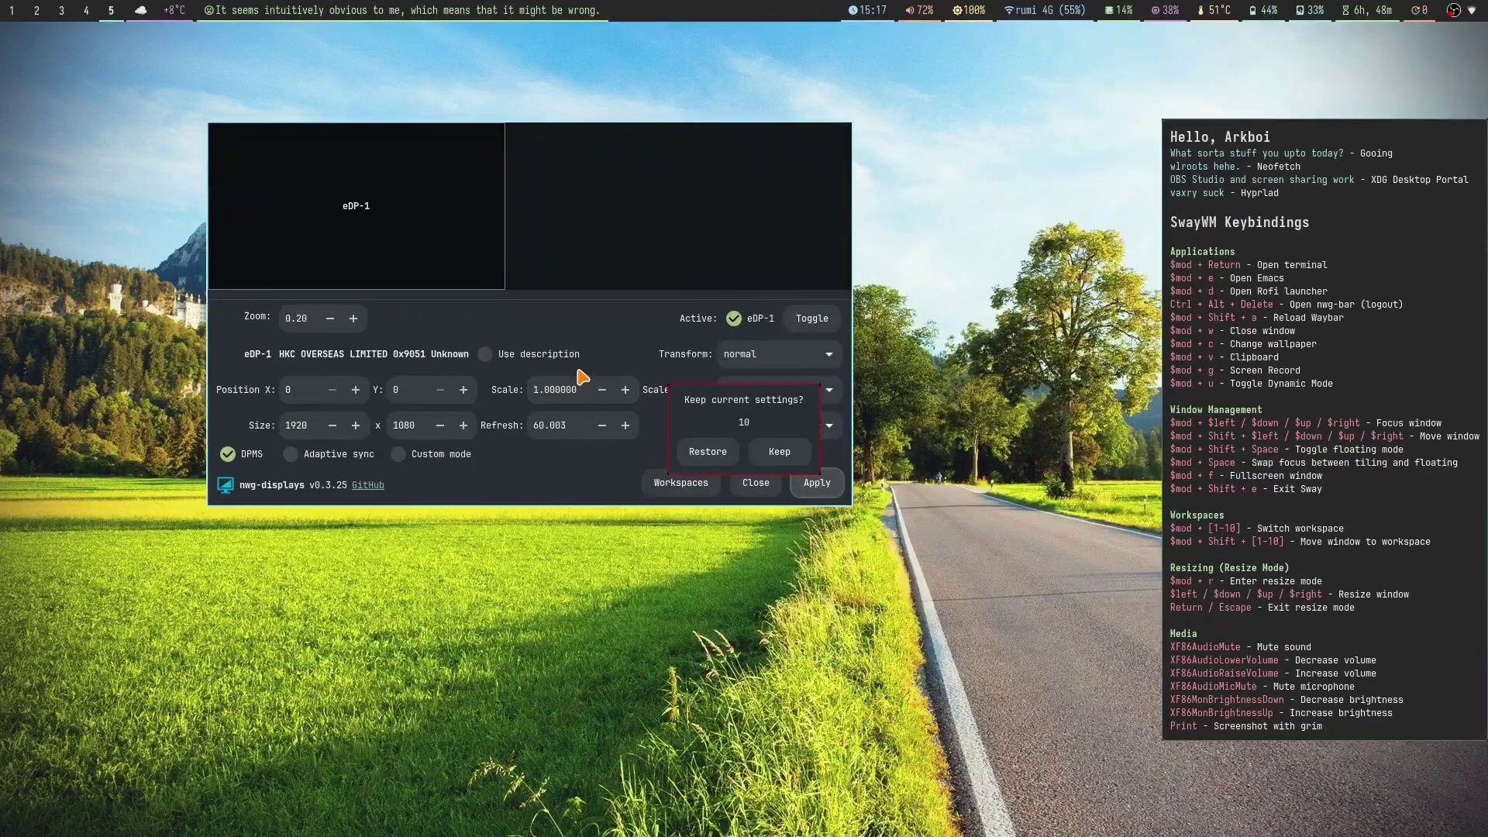
pyautogui.click(778, 453)
# Step: Close display settings, type 'source = ~/.config/hypr/monitors.conf' in the workspace 3 terminal, then close it
pyautogui.press('super+w')
pyautogui.press('super+3')
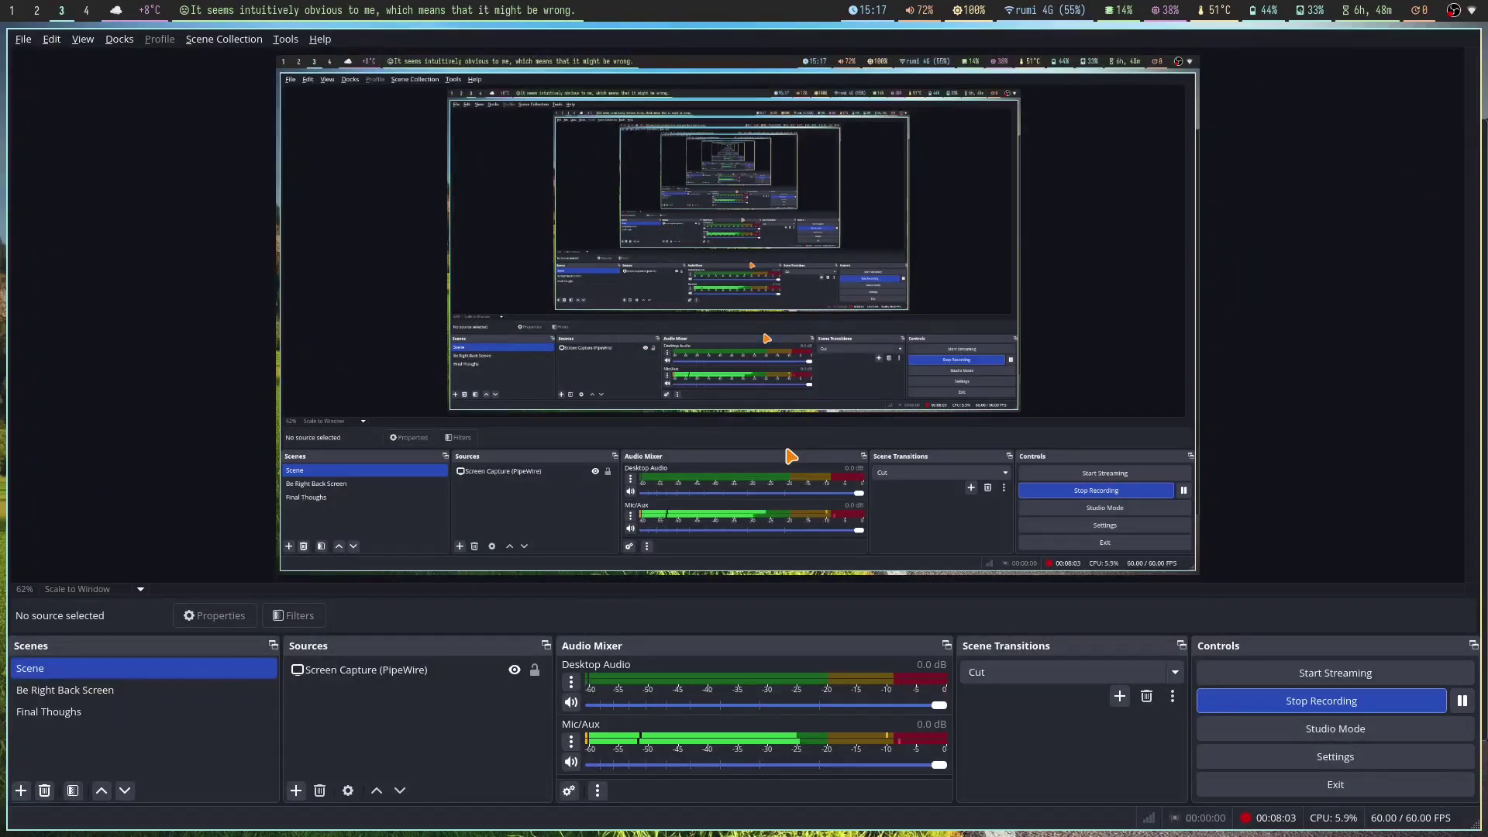
pyautogui.write('source =')
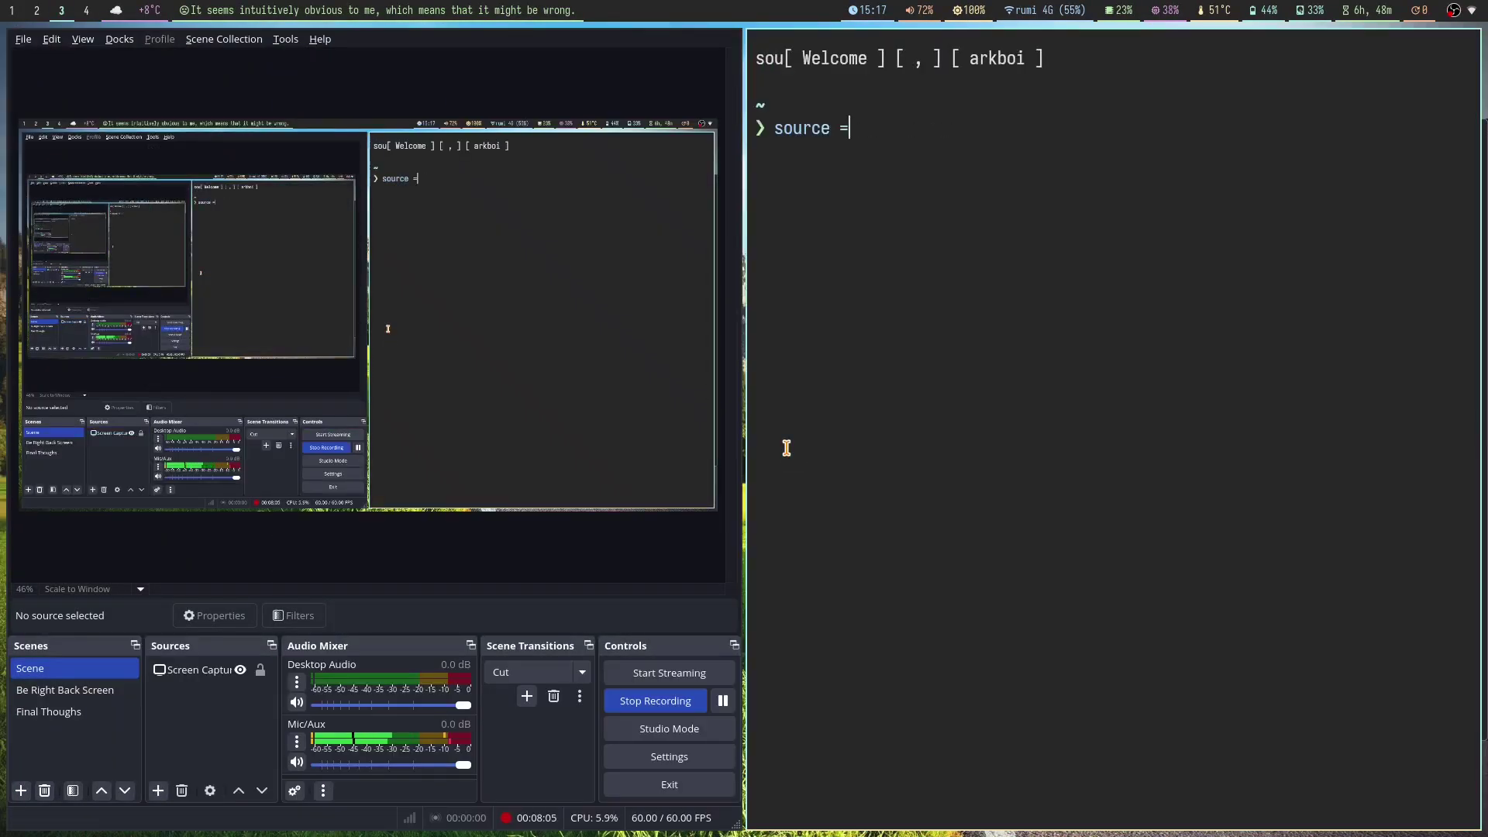
pyautogui.write(' ~/.config/hypr/monitors.conf')
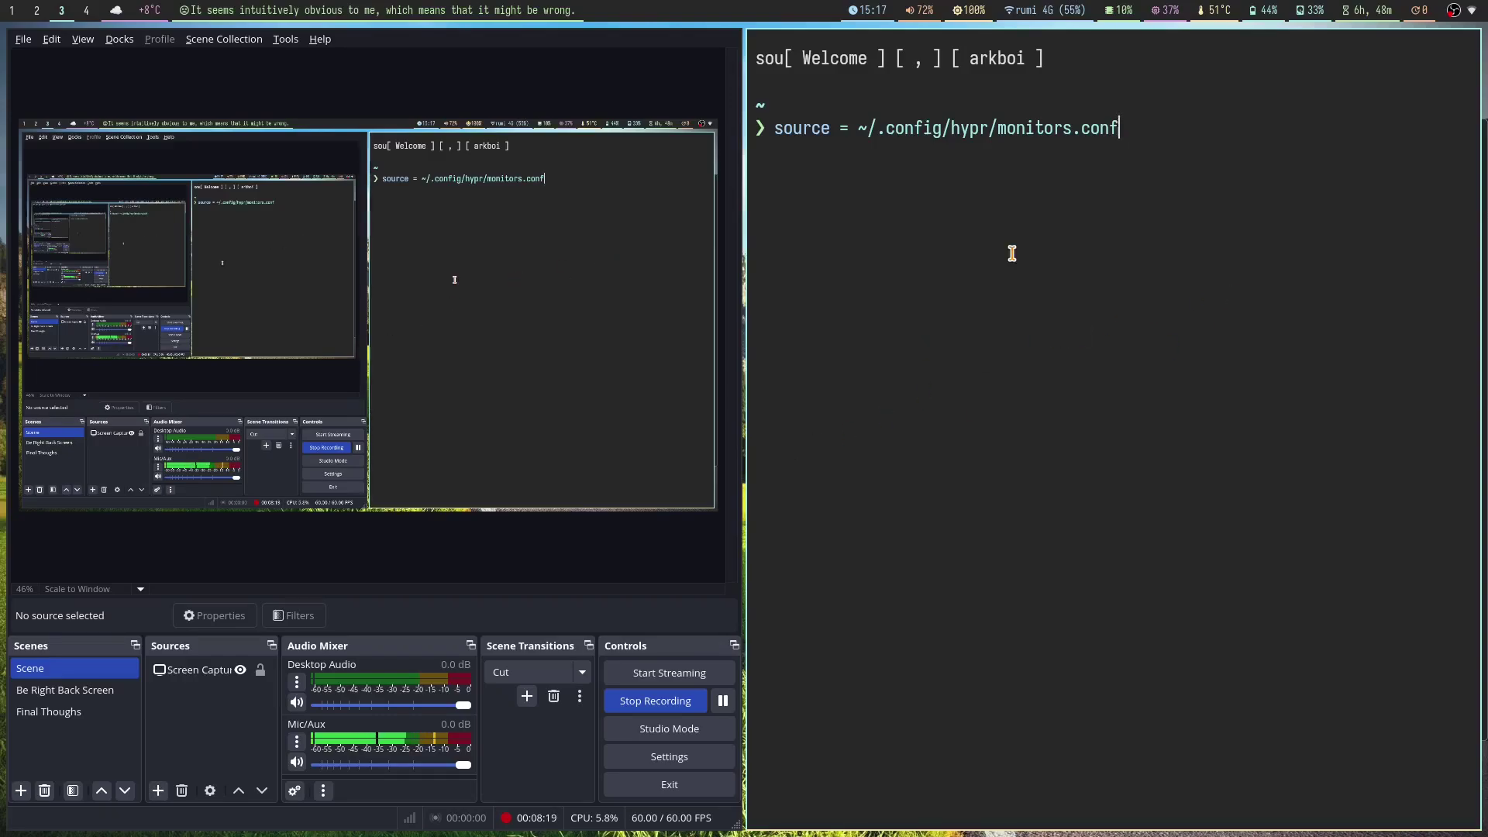
pyautogui.press('super+q')
# Step: Open a test terminal on the empty workspace 5 and close it again
pyautogui.press('super+5')
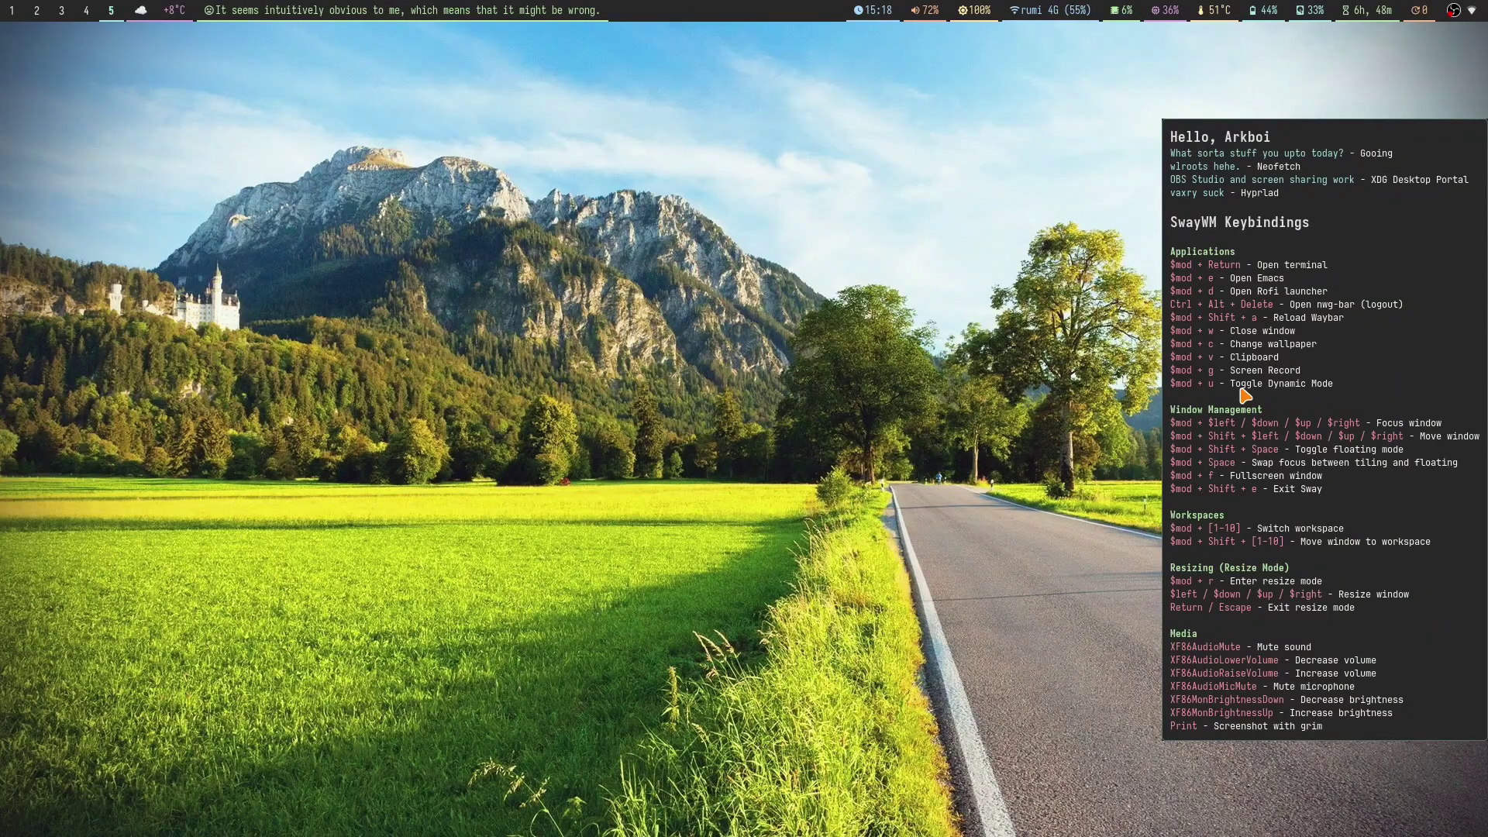
pyautogui.press('super+4')
pyautogui.press('super+5')
pyautogui.press('super+Return')
pyautogui.press('super+w')
# Step: Close the old sway config editor on workspace 2 and launch a fresh Doom Emacs
pyautogui.press('super+2')
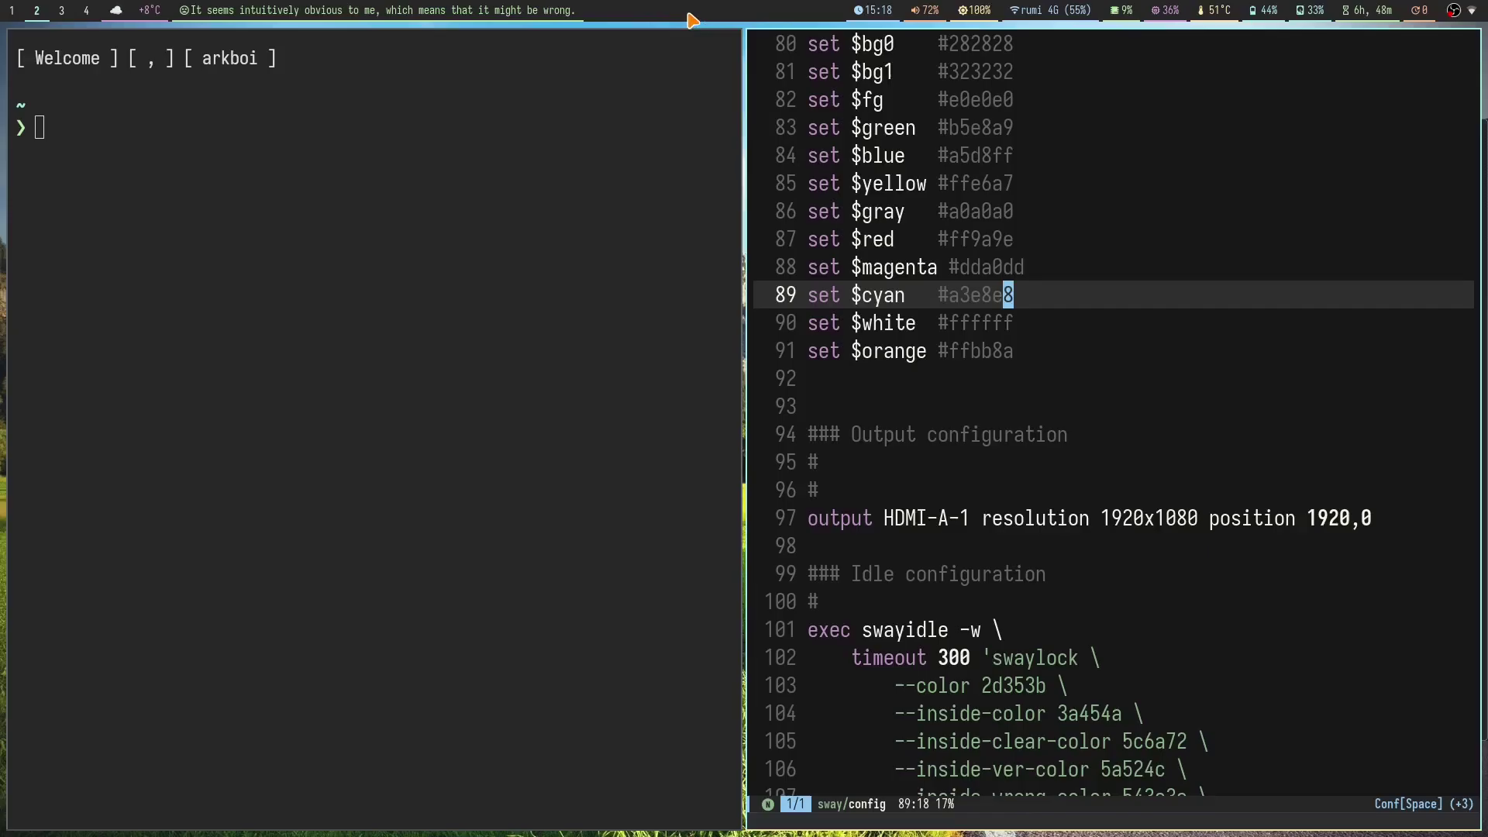
pyautogui.press('super+w')
pyautogui.press('super+w')
pyautogui.press('super+e')
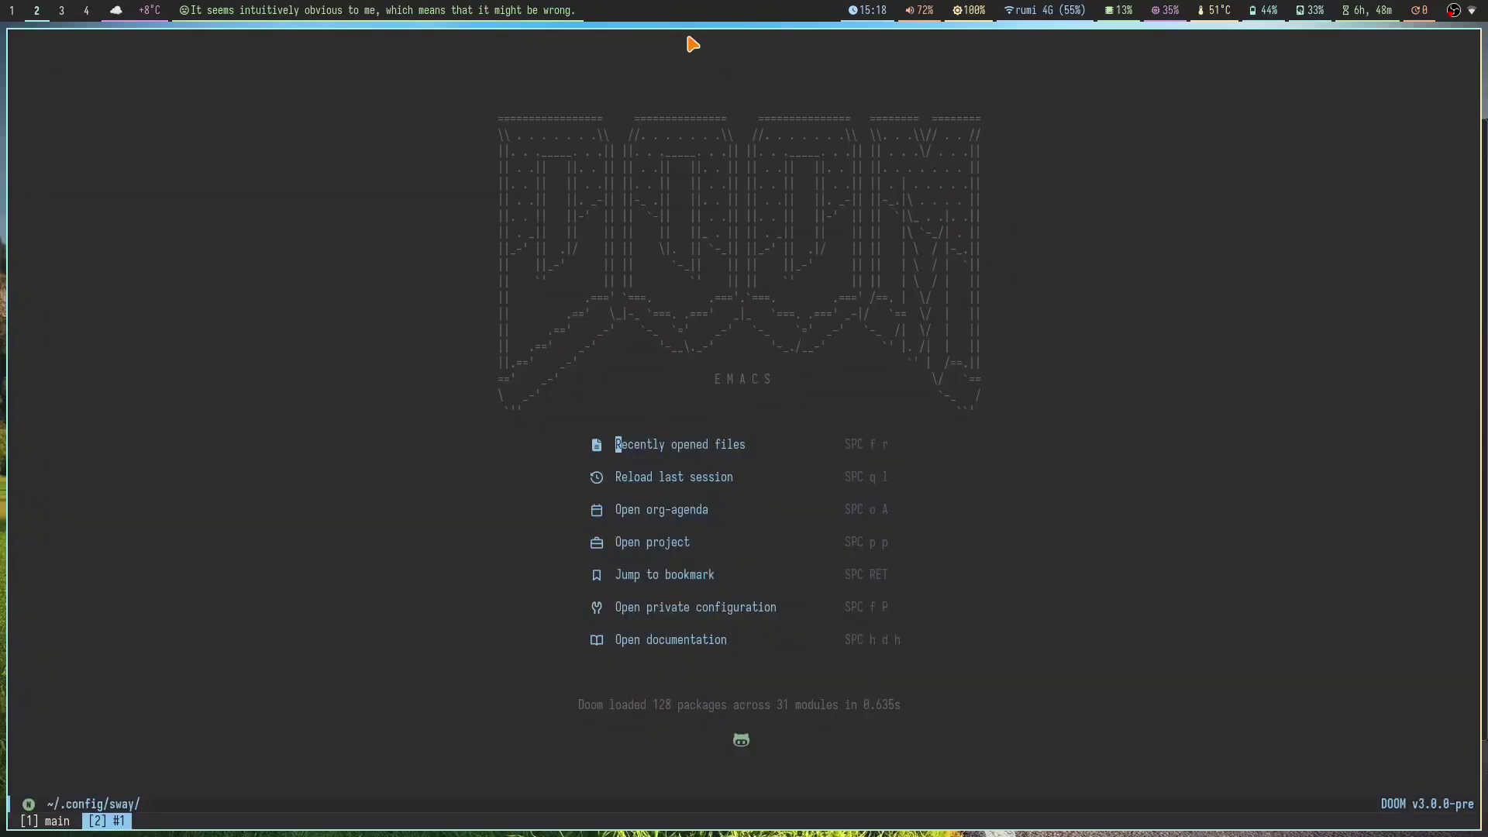
# Step: Open ~/.config/nwg-wrapper/sway.pango in Doom Emacs
pyautogui.press('space')
pyautogui.press('f')
pyautogui.press('f')
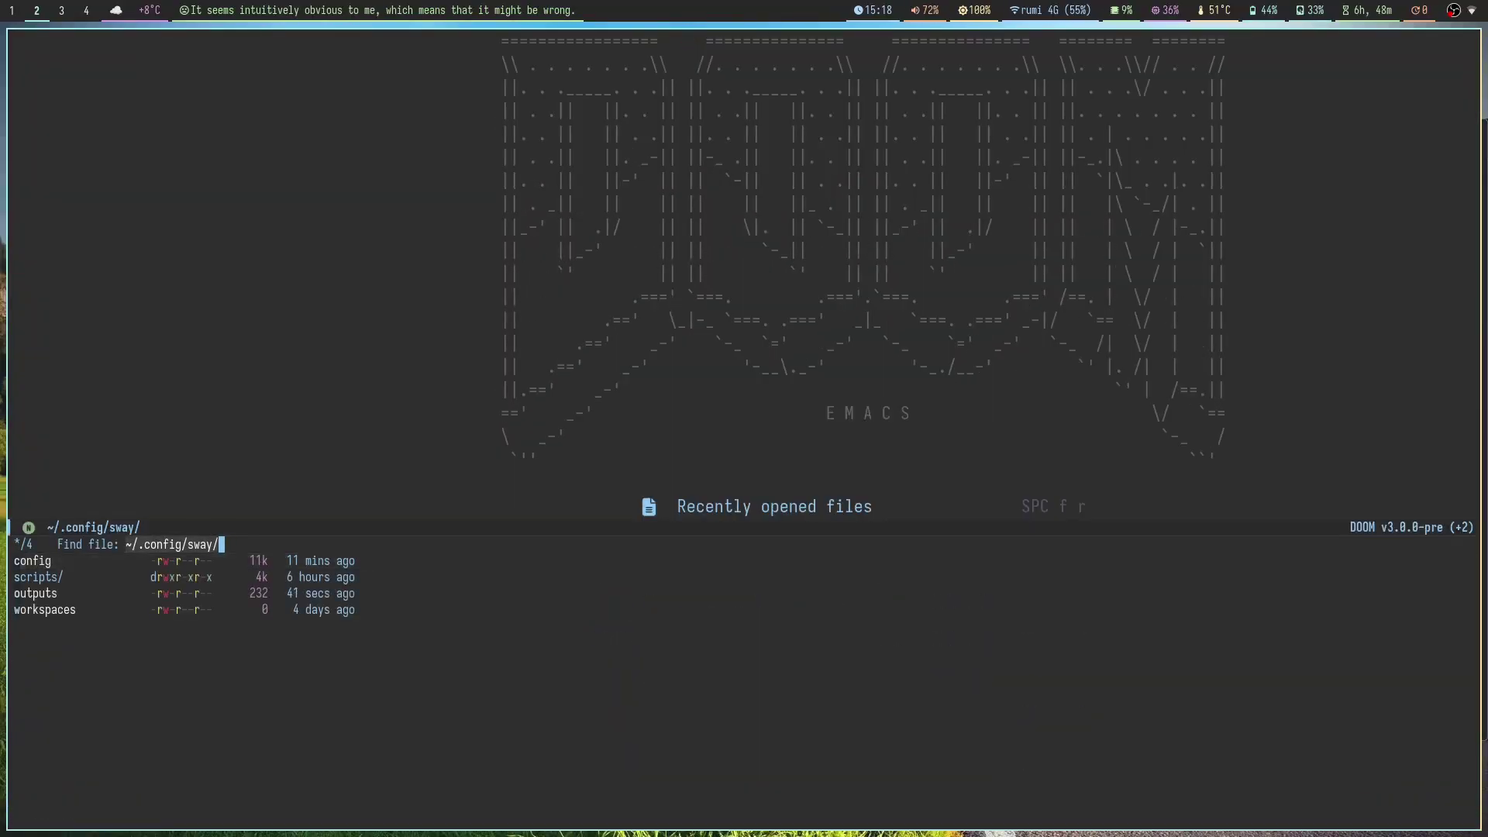
pyautogui.press('BackSpace')
pyautogui.write('nwg-wrapper/')
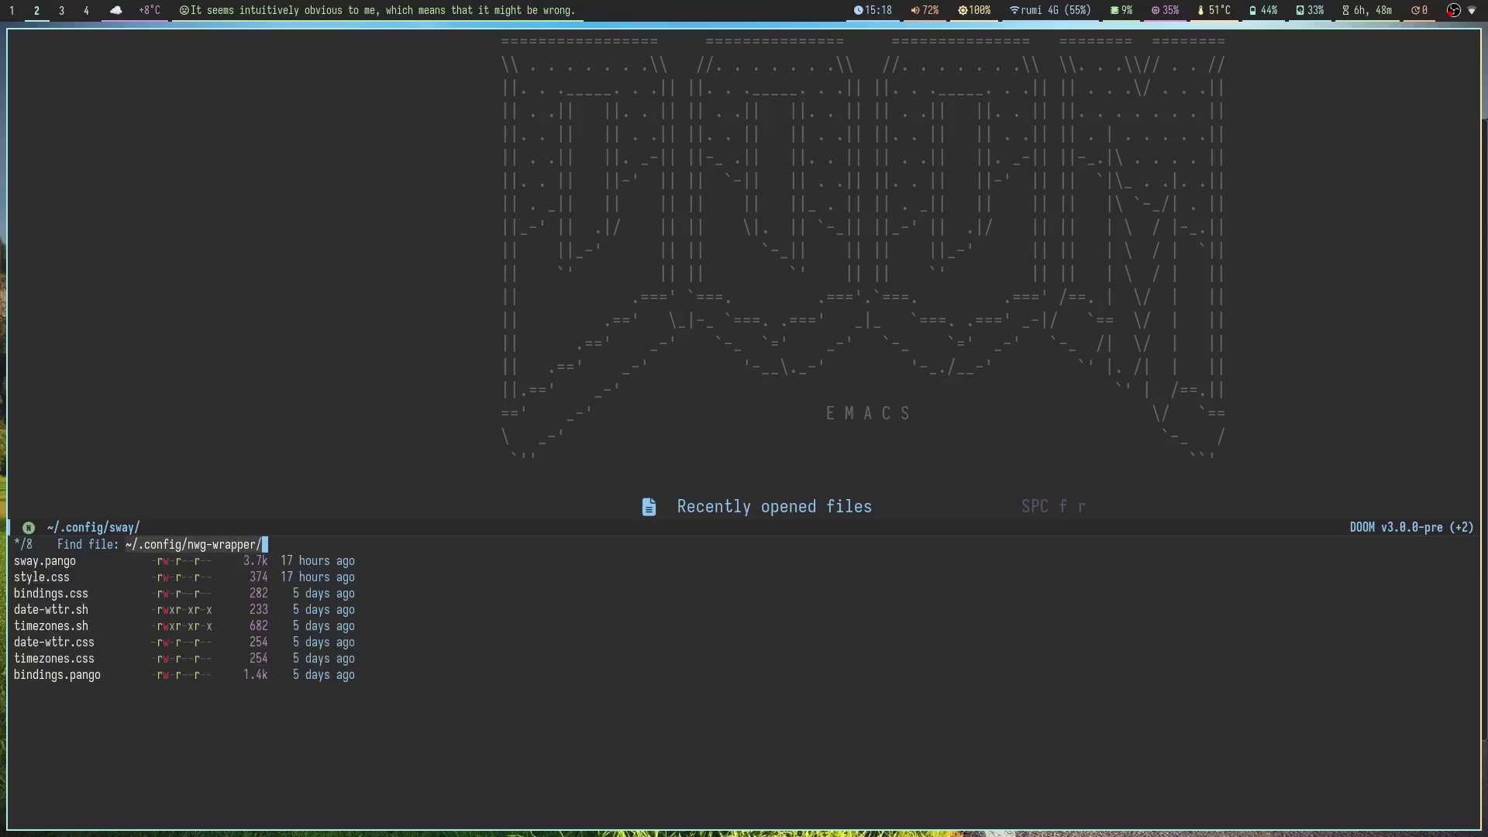
pyautogui.write('sway.pango')
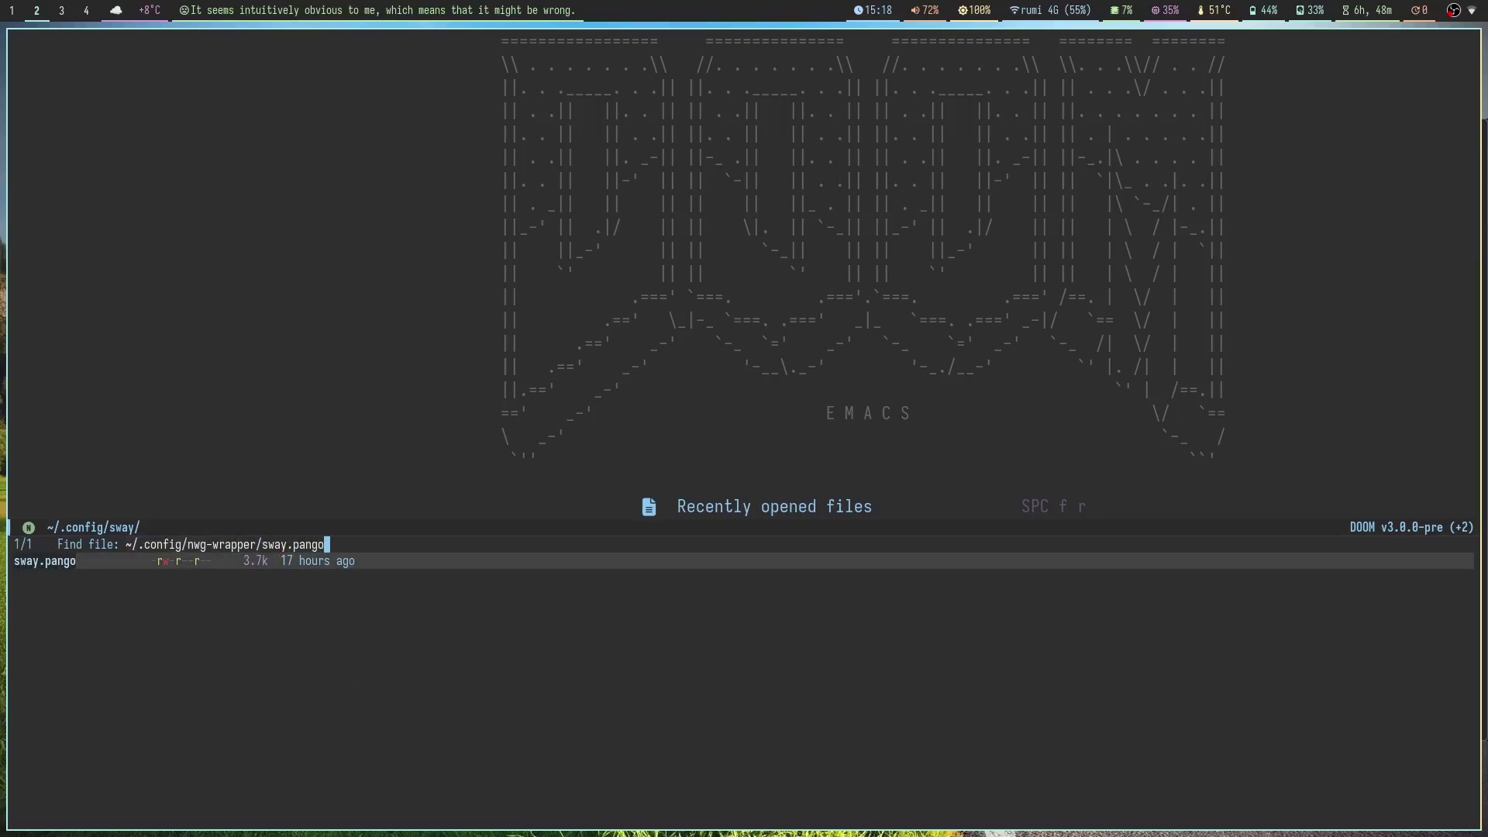
pyautogui.press('Return')
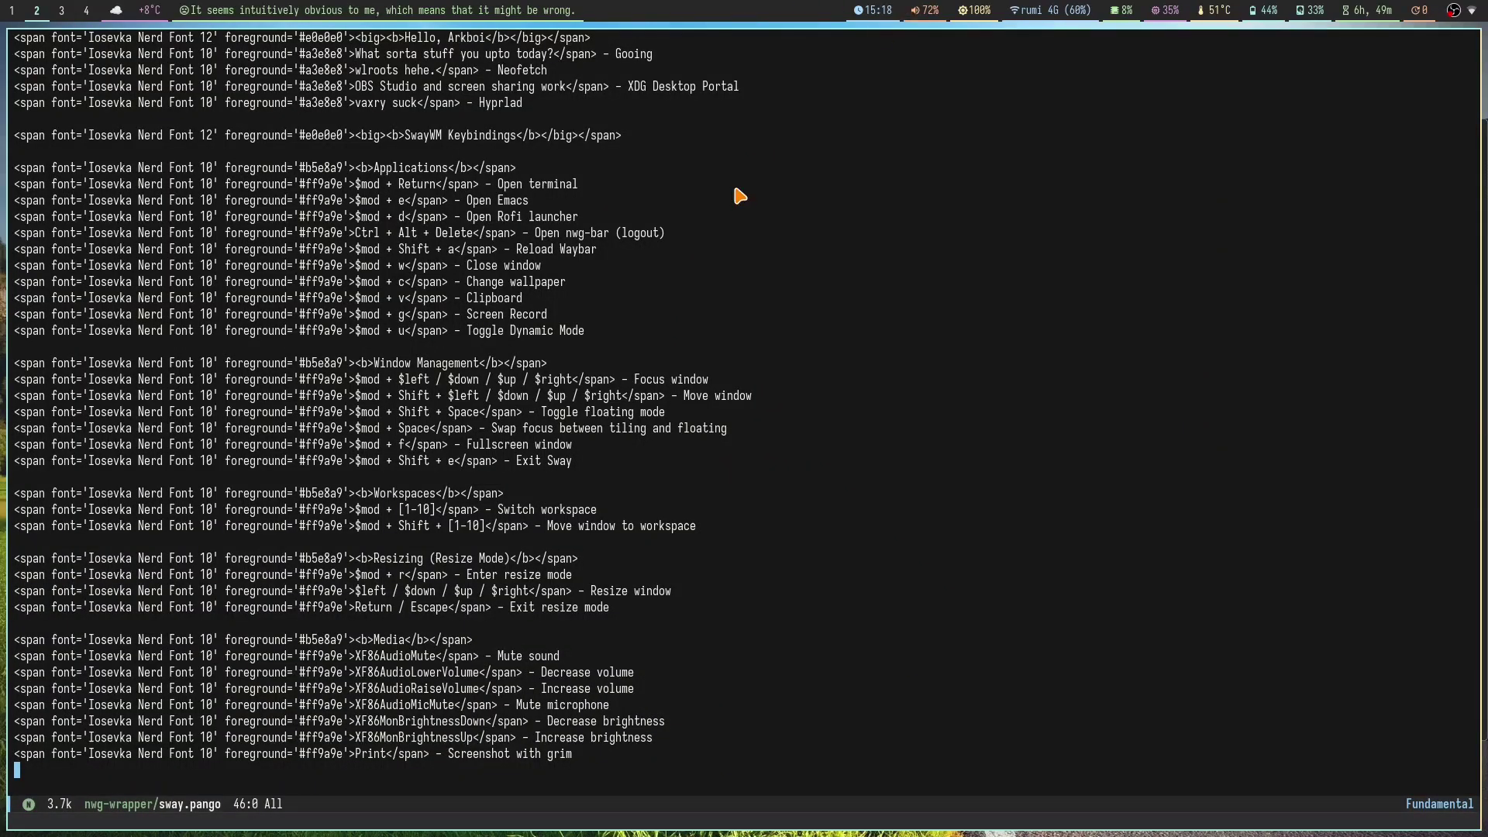
# Step: Browse the top lines of sway.pango and compare them with the keybindings overlay on workspace 5
pyautogui.click(737, 154)
pyautogui.click(736, 136)
pyautogui.click(481, 103)
pyautogui.press('super+5')
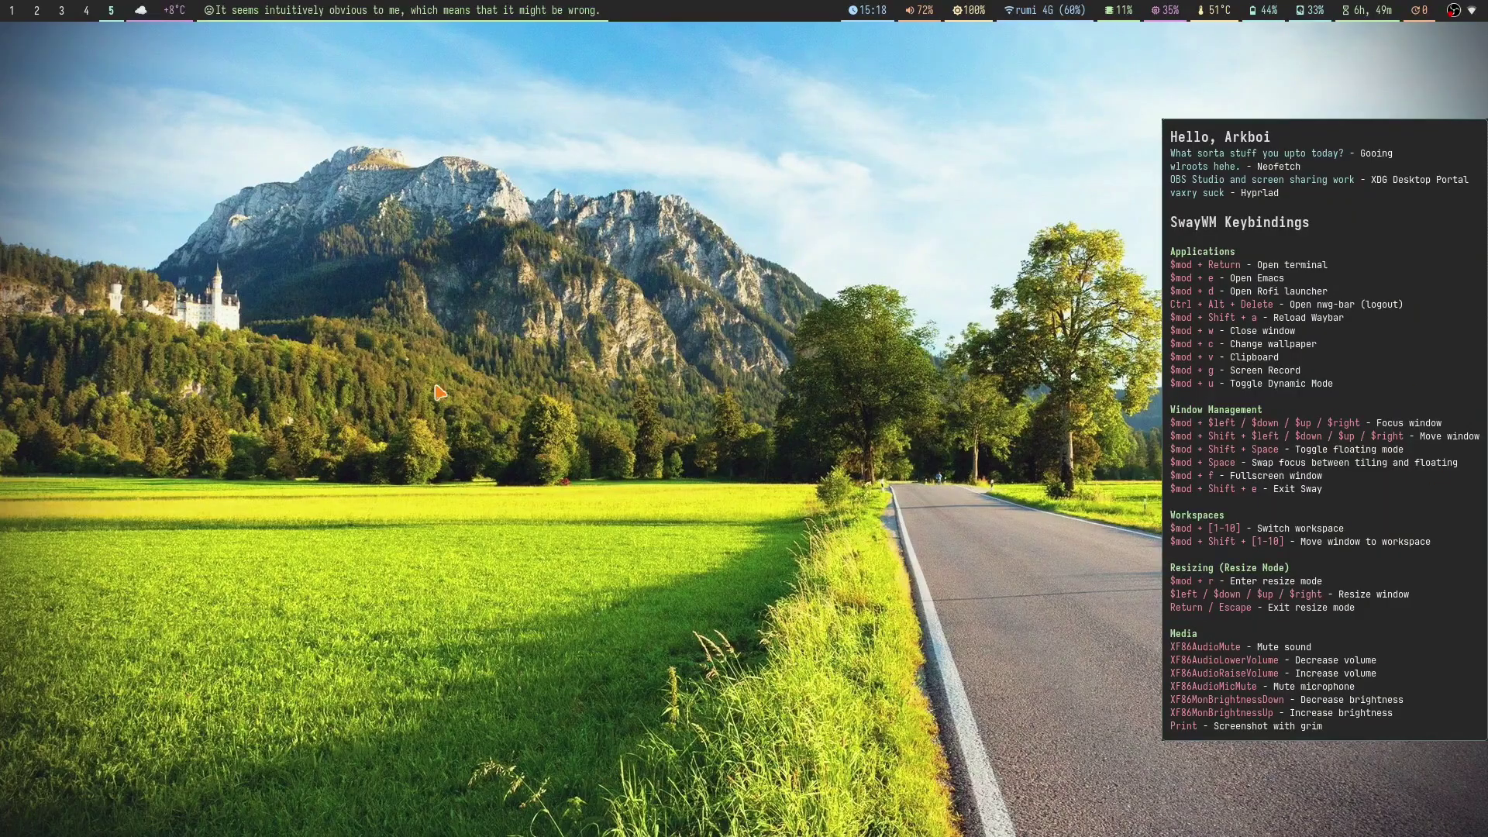
pyautogui.press('super+3')
pyautogui.press('super+2')
pyautogui.press('Up')
pyautogui.press('Up')
pyautogui.press('End')
# Step: Inspect the span markup on line 30, then view the overlay and open the wallpaper gallery
pyautogui.scroll(-8, 770, 239)
pyautogui.scroll(5, 502, 356)
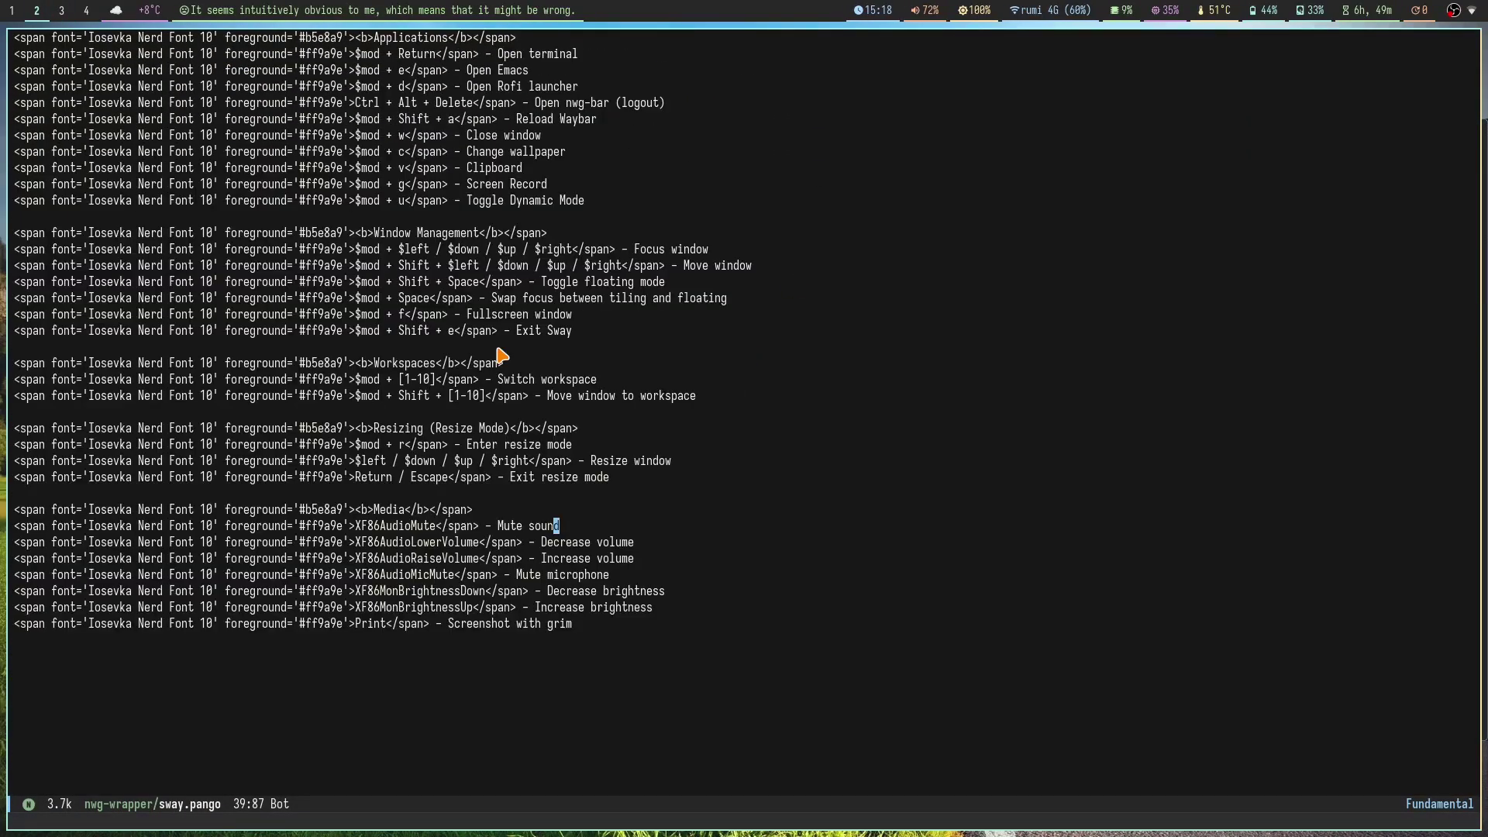
pyautogui.click(42, 379)
pyautogui.hotkey('alt', 'f')
pyautogui.hotkey('alt', 'f')
pyautogui.hotkey('alt', 'f')
pyautogui.hotkey('alt', 'f')
pyautogui.hotkey('alt', 'f')
pyautogui.press('super+5')
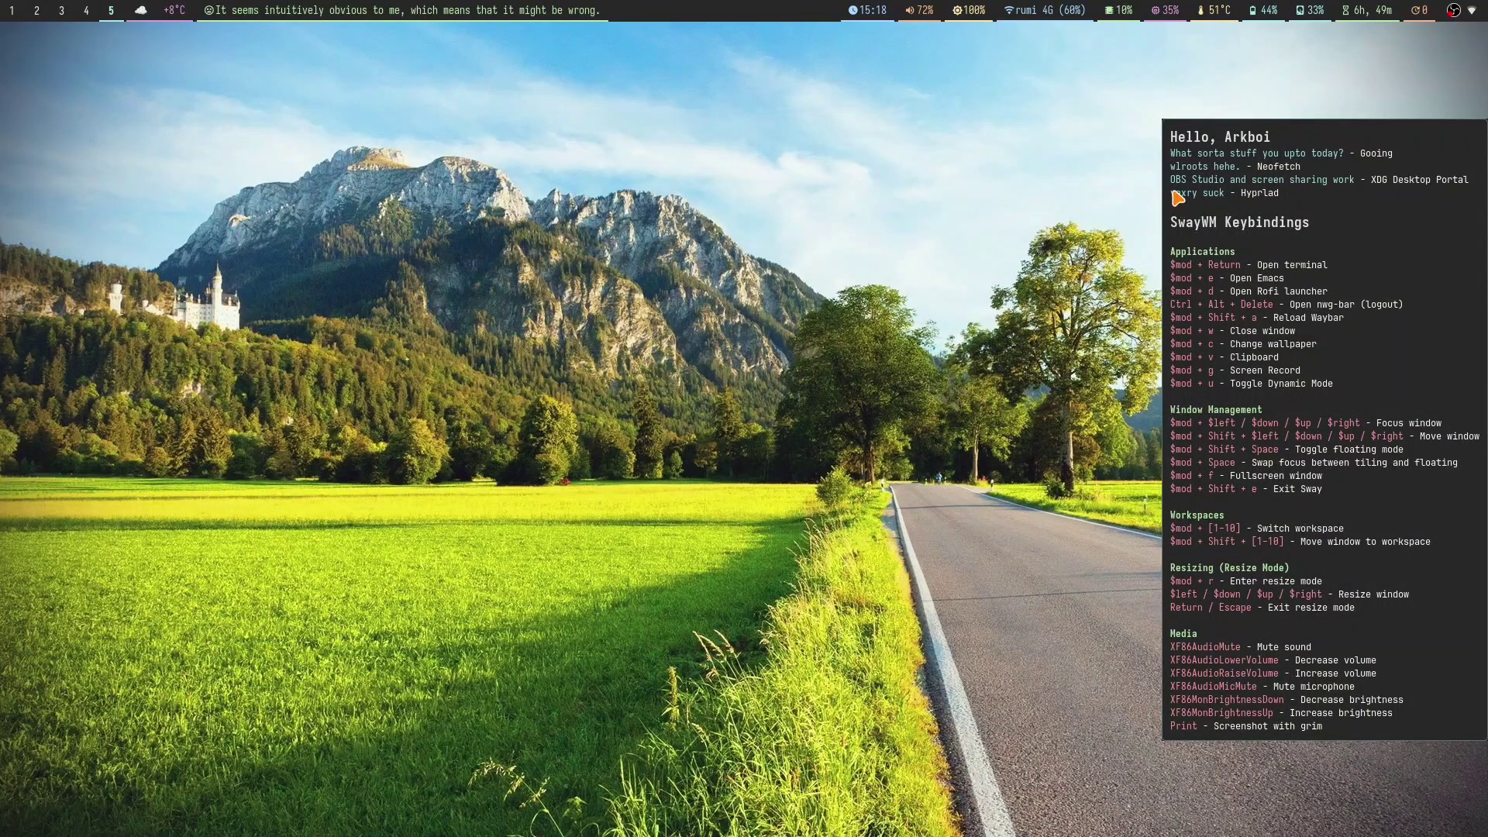
pyautogui.press('super+c')
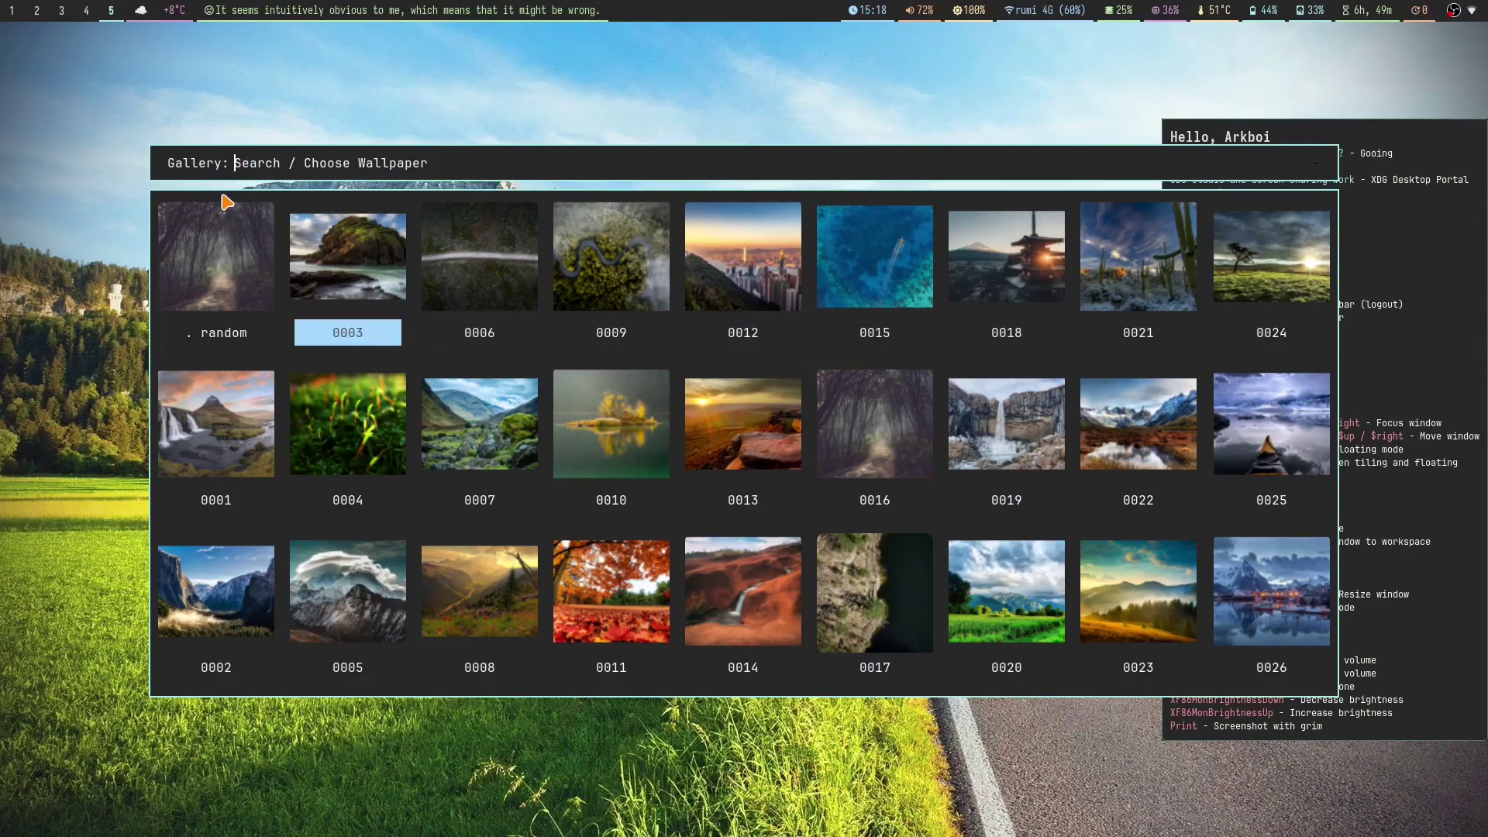
# Step: Dismiss the wallpaper gallery, app launcher and autotiling prompt unchanged, then request exiting sway
pyautogui.press('Escape')
pyautogui.press('super+d')
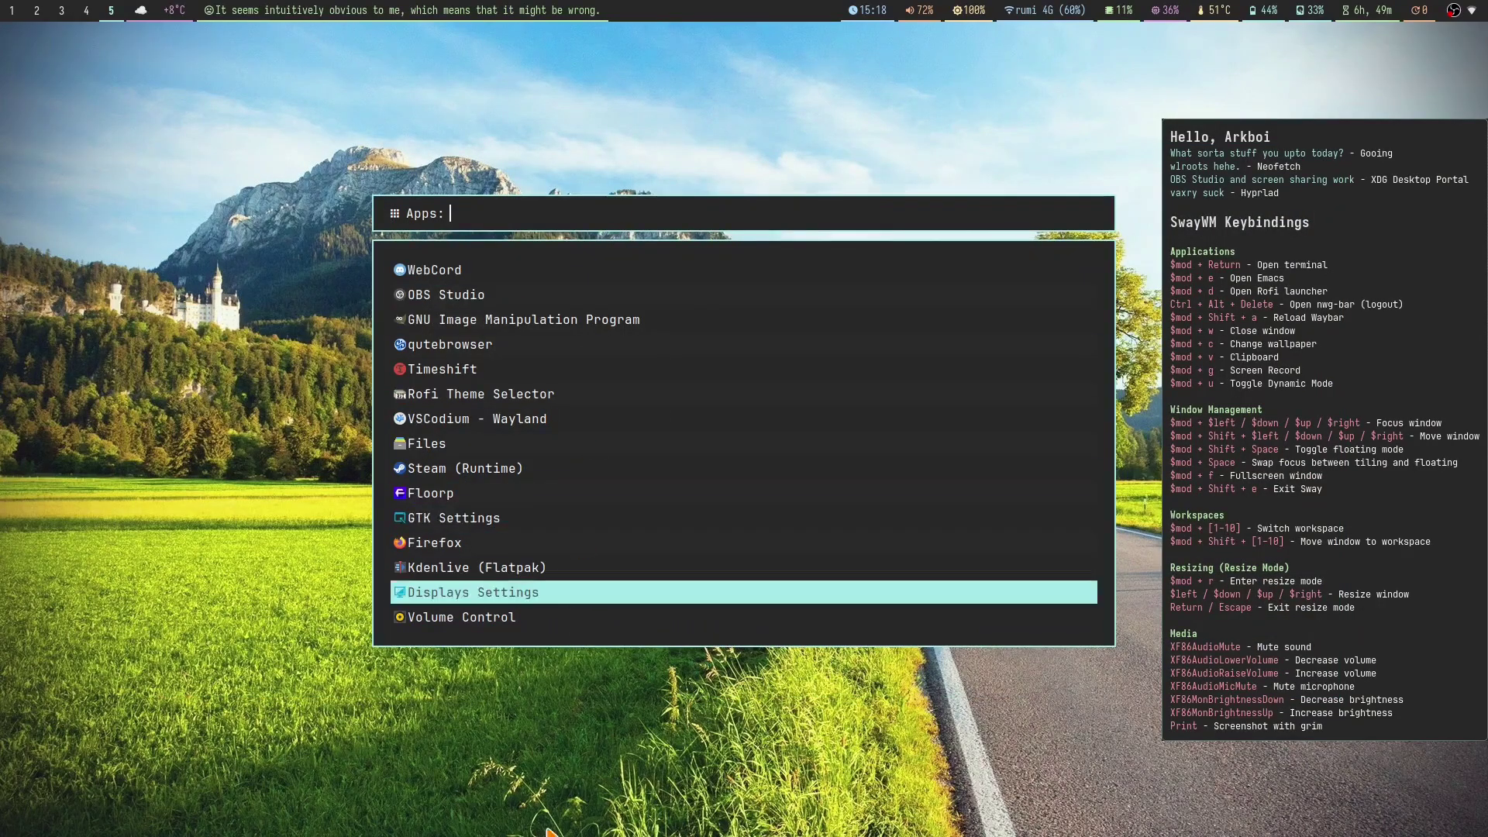
pyautogui.press('Escape')
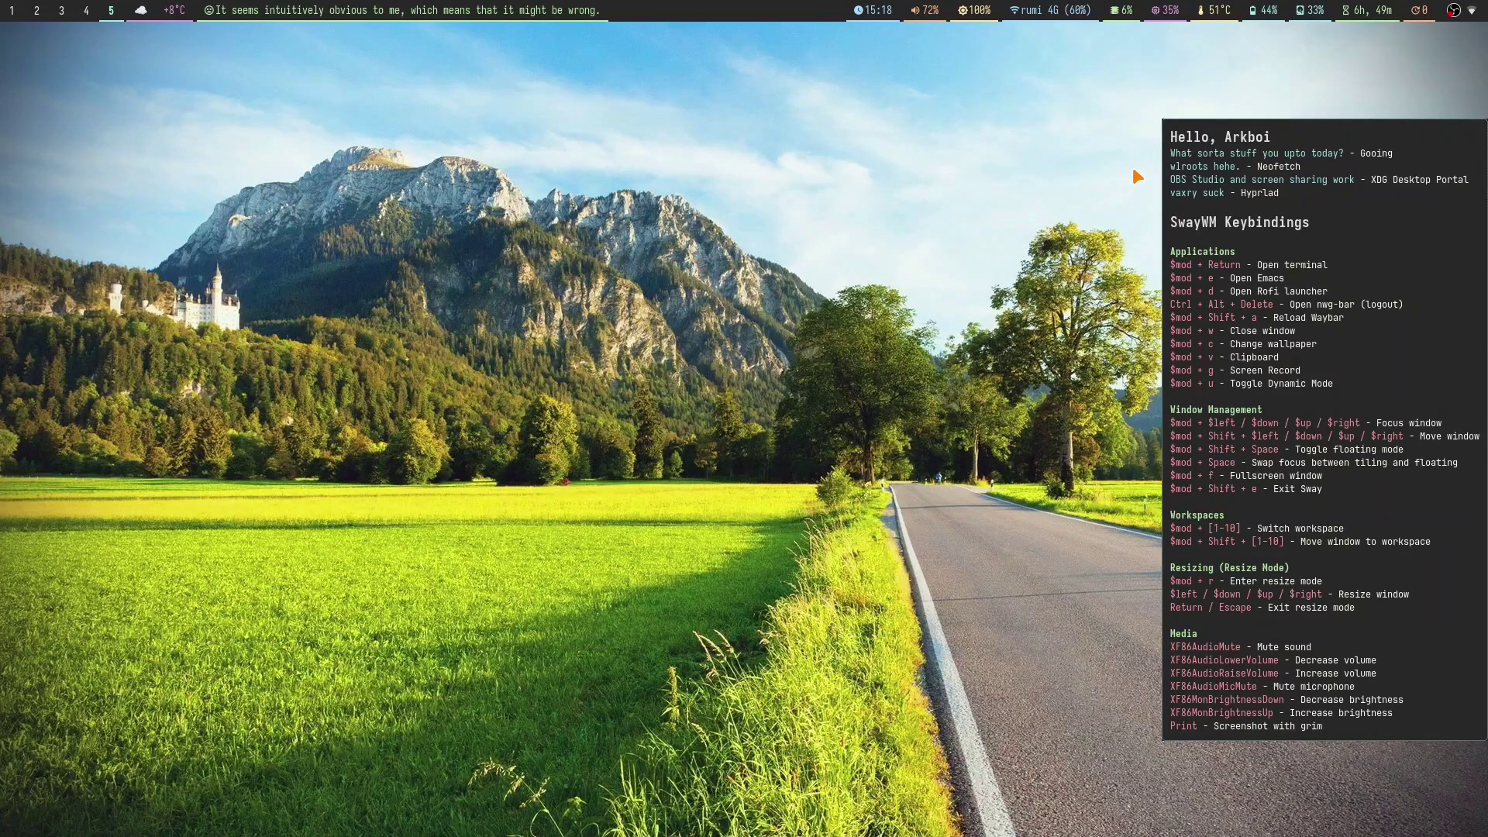
pyautogui.press('super+u')
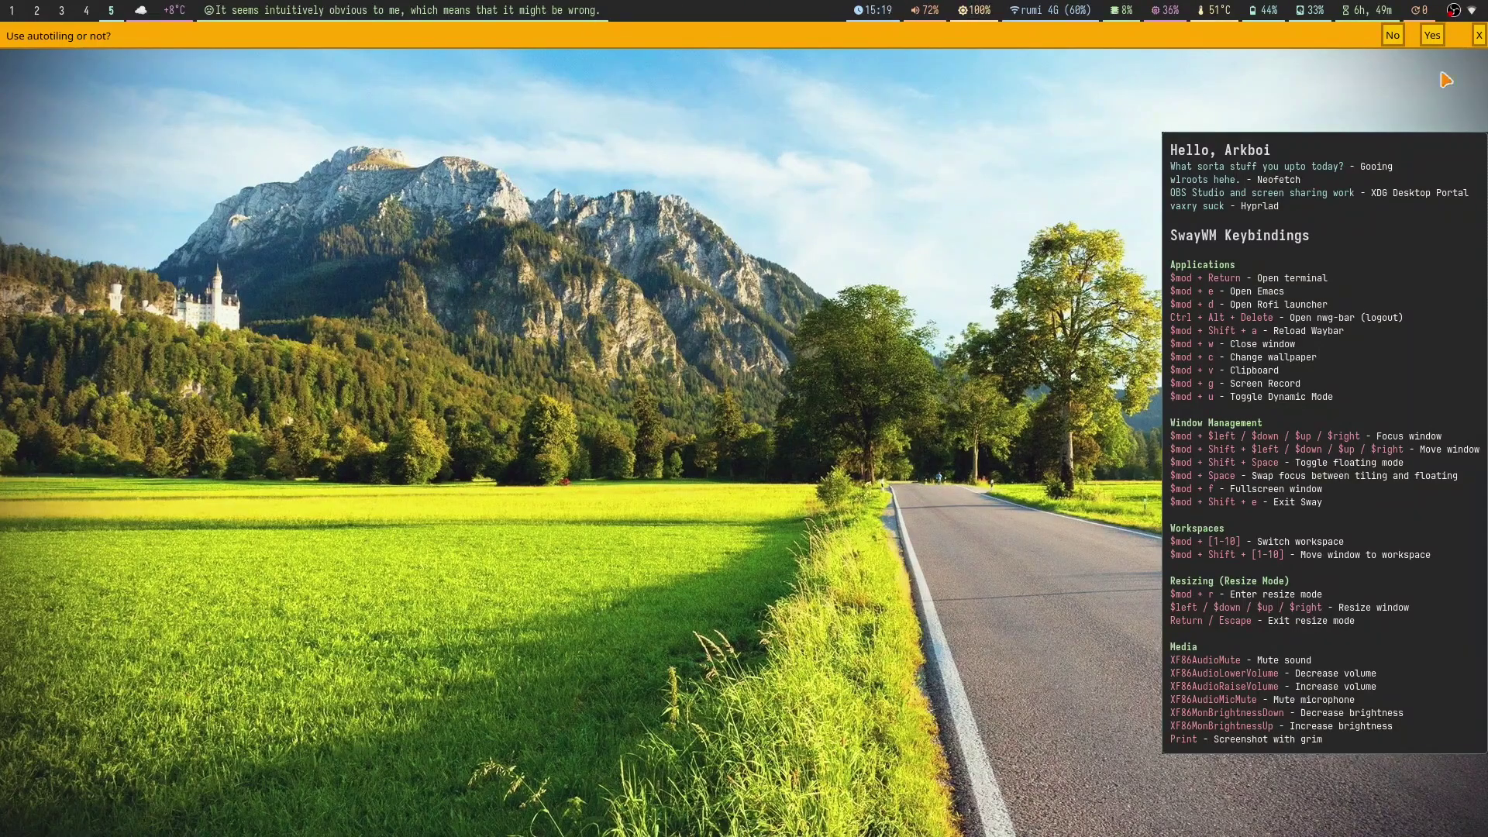
pyautogui.click(1478, 34)
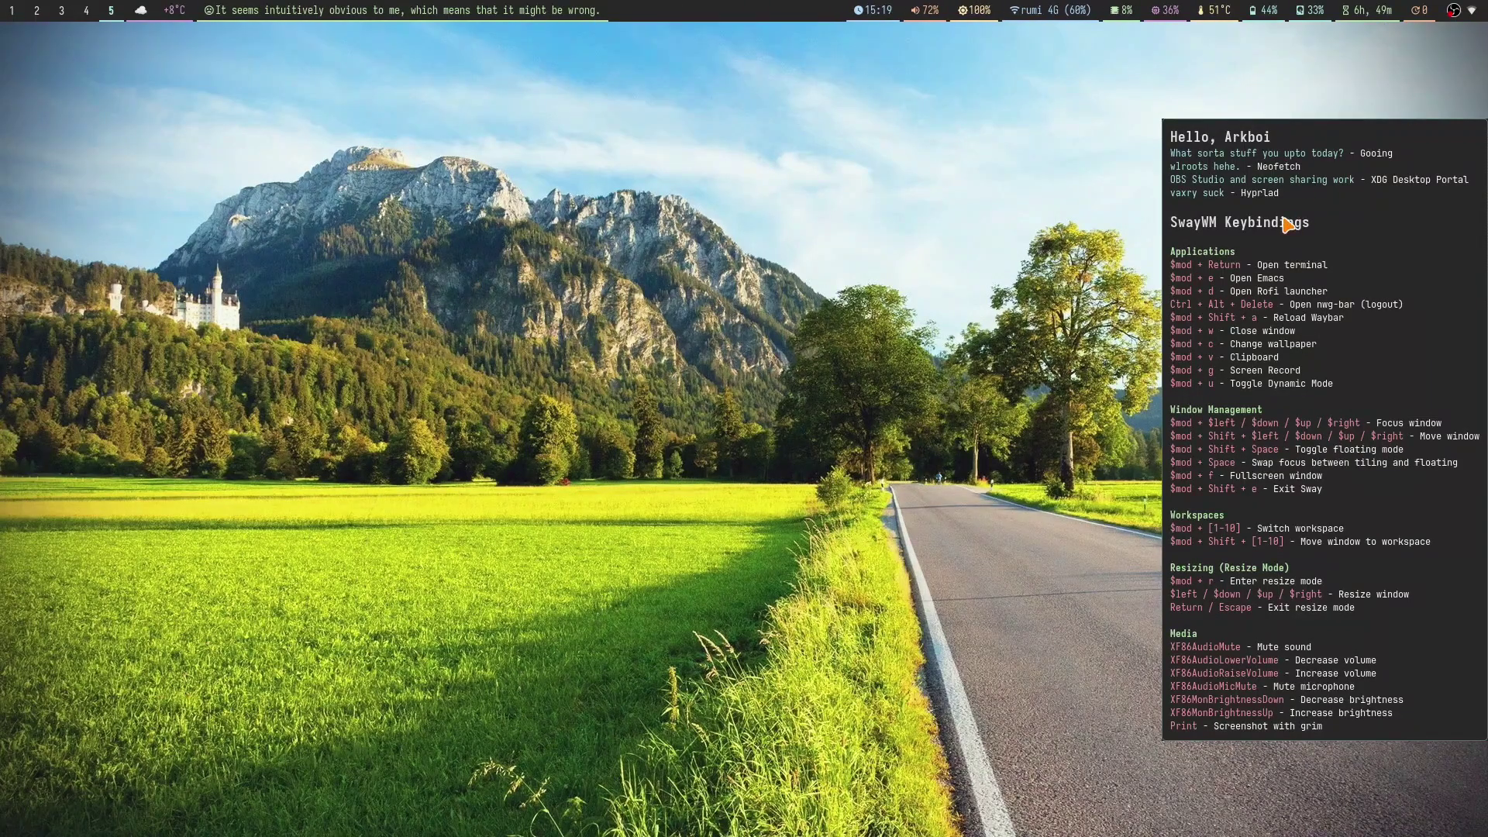
pyautogui.press('super+shift+e')
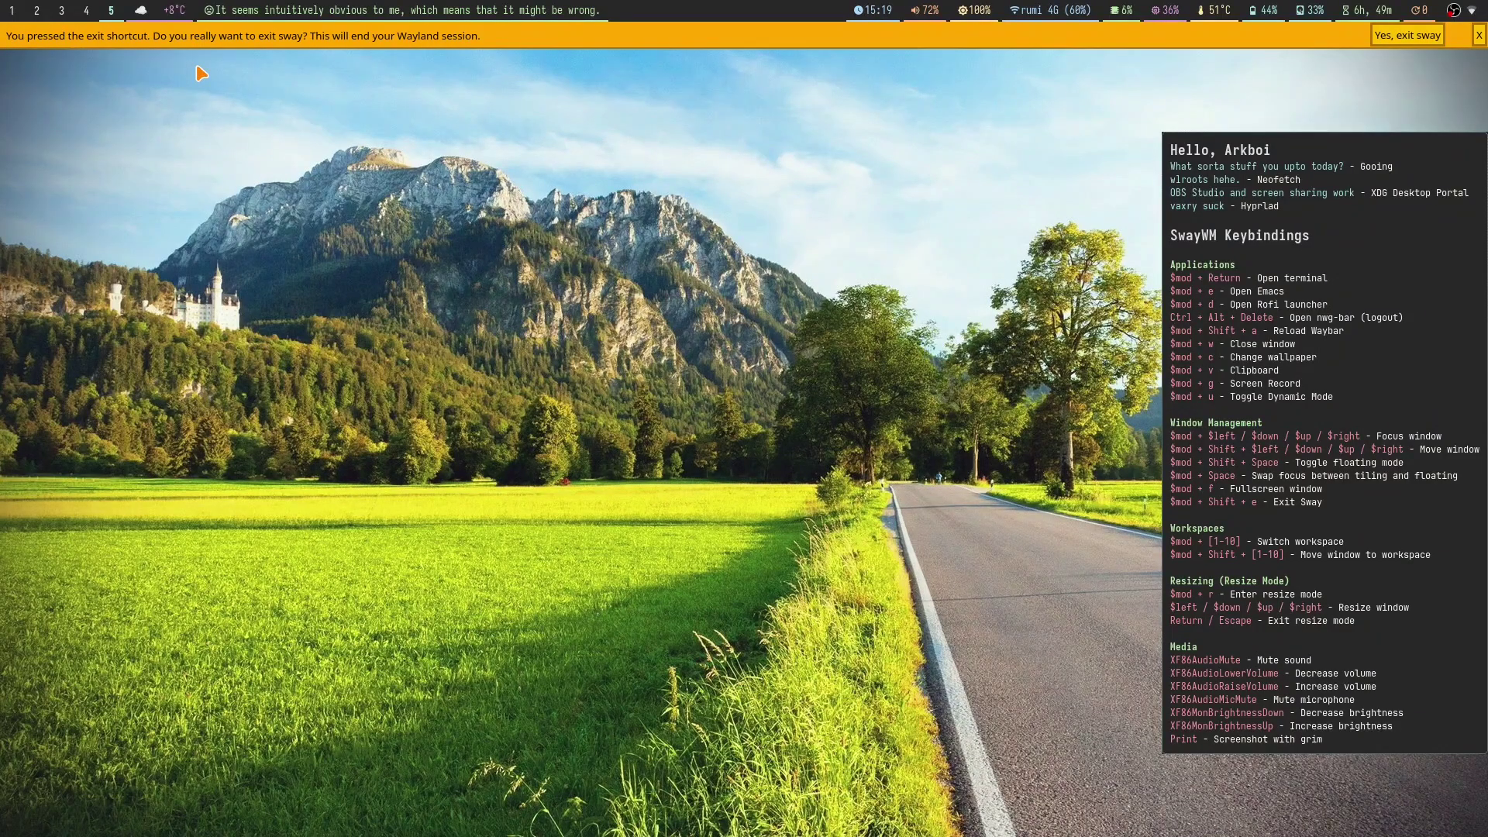
# Step: Dismiss the exit bar and open ~/.config/sway/config in Doom Emacs
pyautogui.click(1479, 35)
pyautogui.press('super+2')
pyautogui.hotkey('ctrl', 'x')
pyautogui.hotkey('ctrl', 'f')
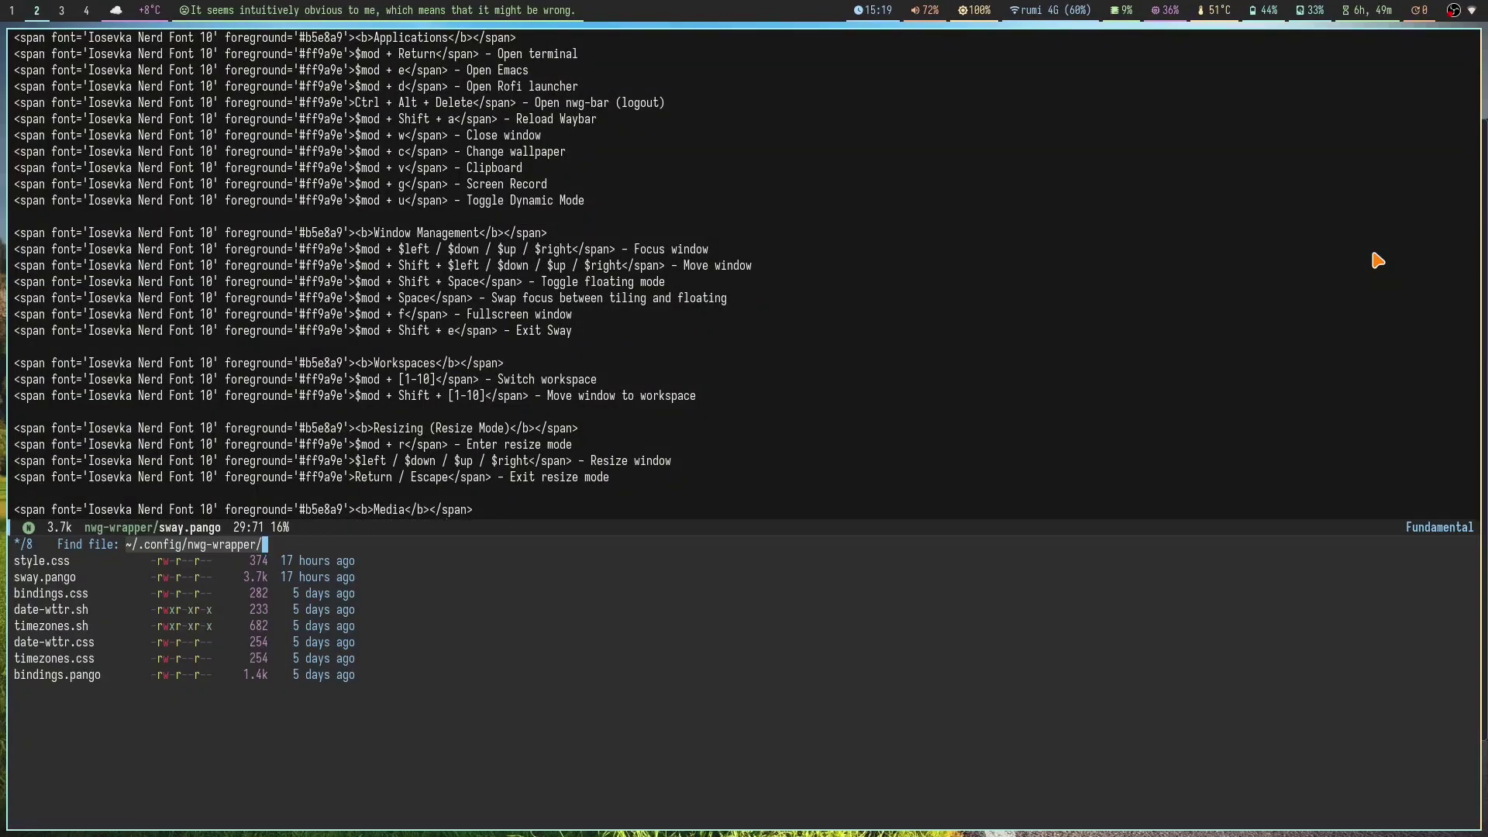
pyautogui.press('BackSpace')
pyautogui.write('sway/co')
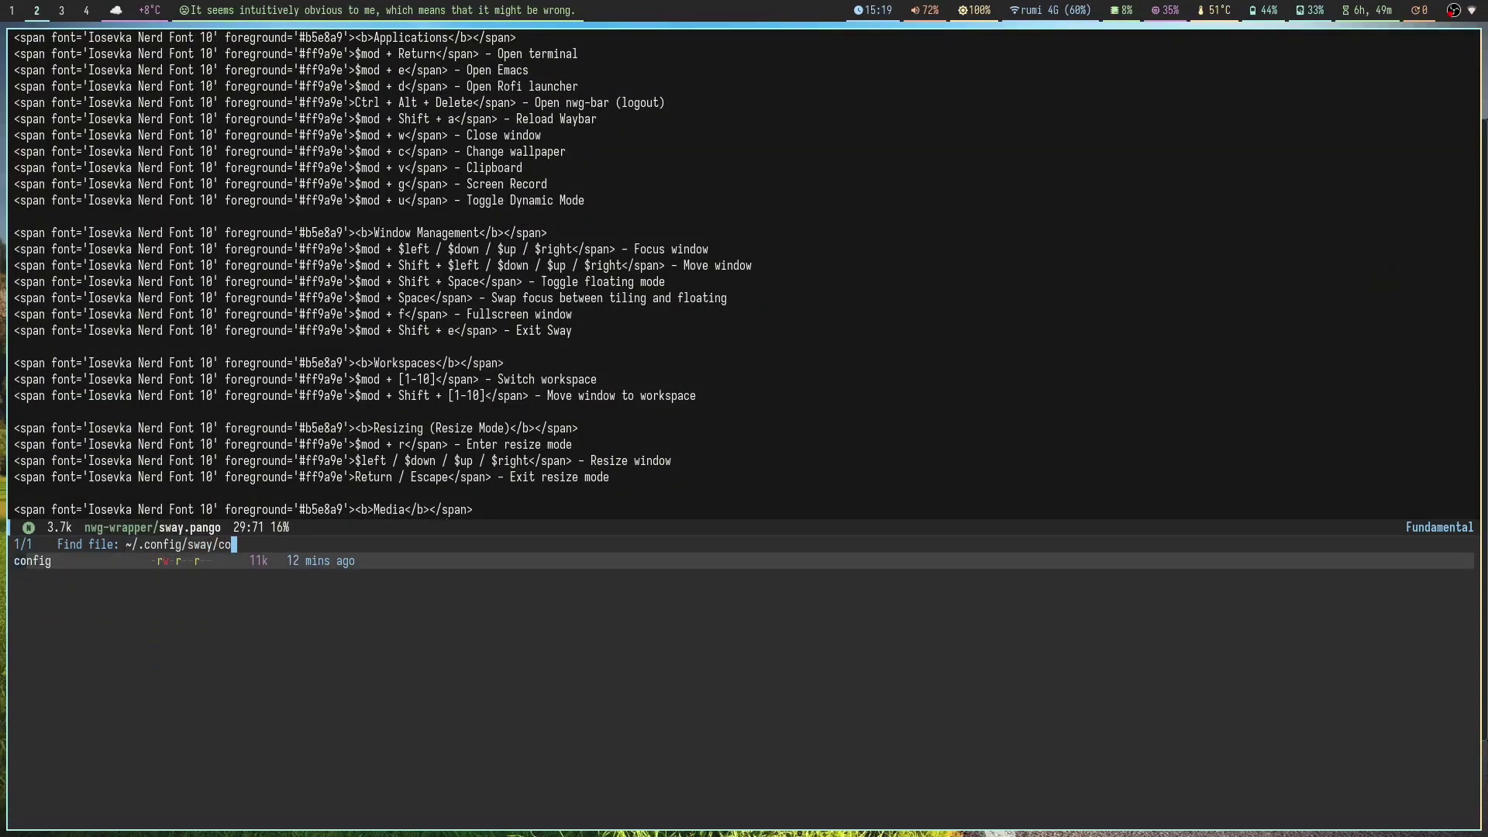
pyautogui.write('nfig')
pyautogui.press('Return')
# Step: Search the config for 'swaynag' to reach the exit shortcut line
pyautogui.press('/')
pyautogui.write('sw')
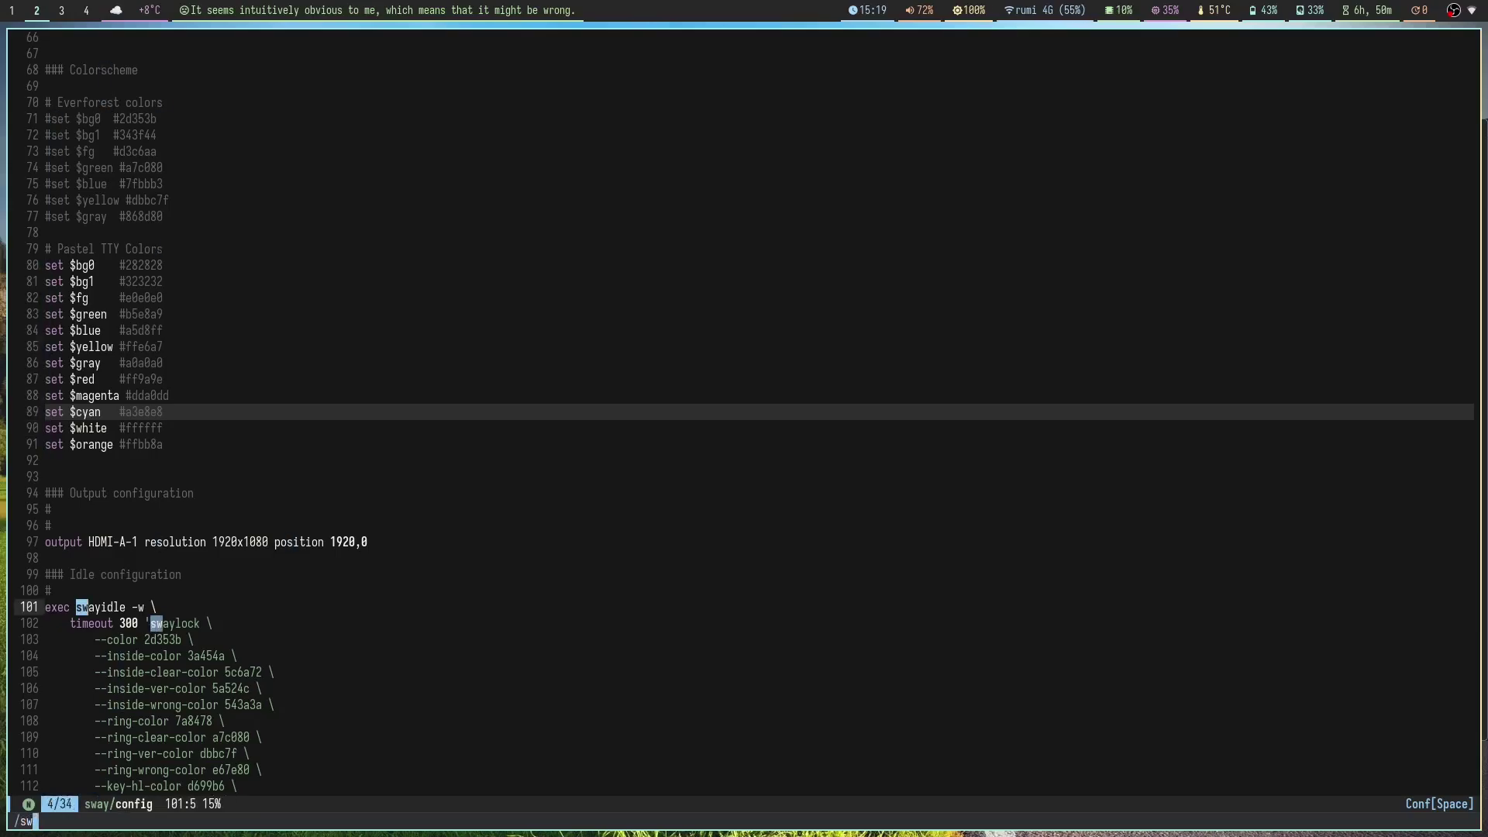
pyautogui.write('a')
pyautogui.press('BackSpace')
pyautogui.press('Escape')
pyautogui.scroll(-8, 796, 333)
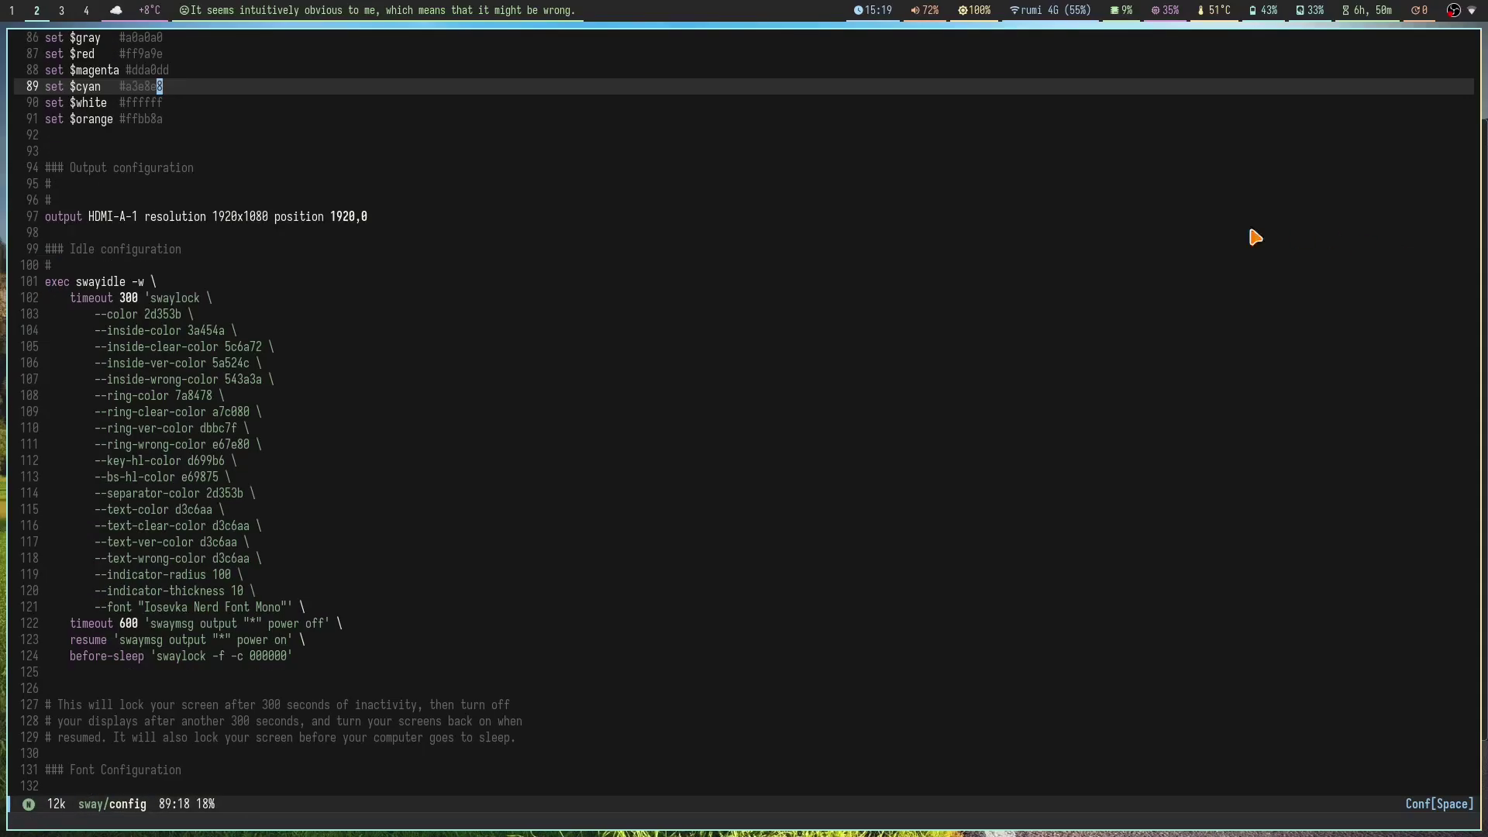
pyautogui.press('/')
pyautogui.write('swaynag')
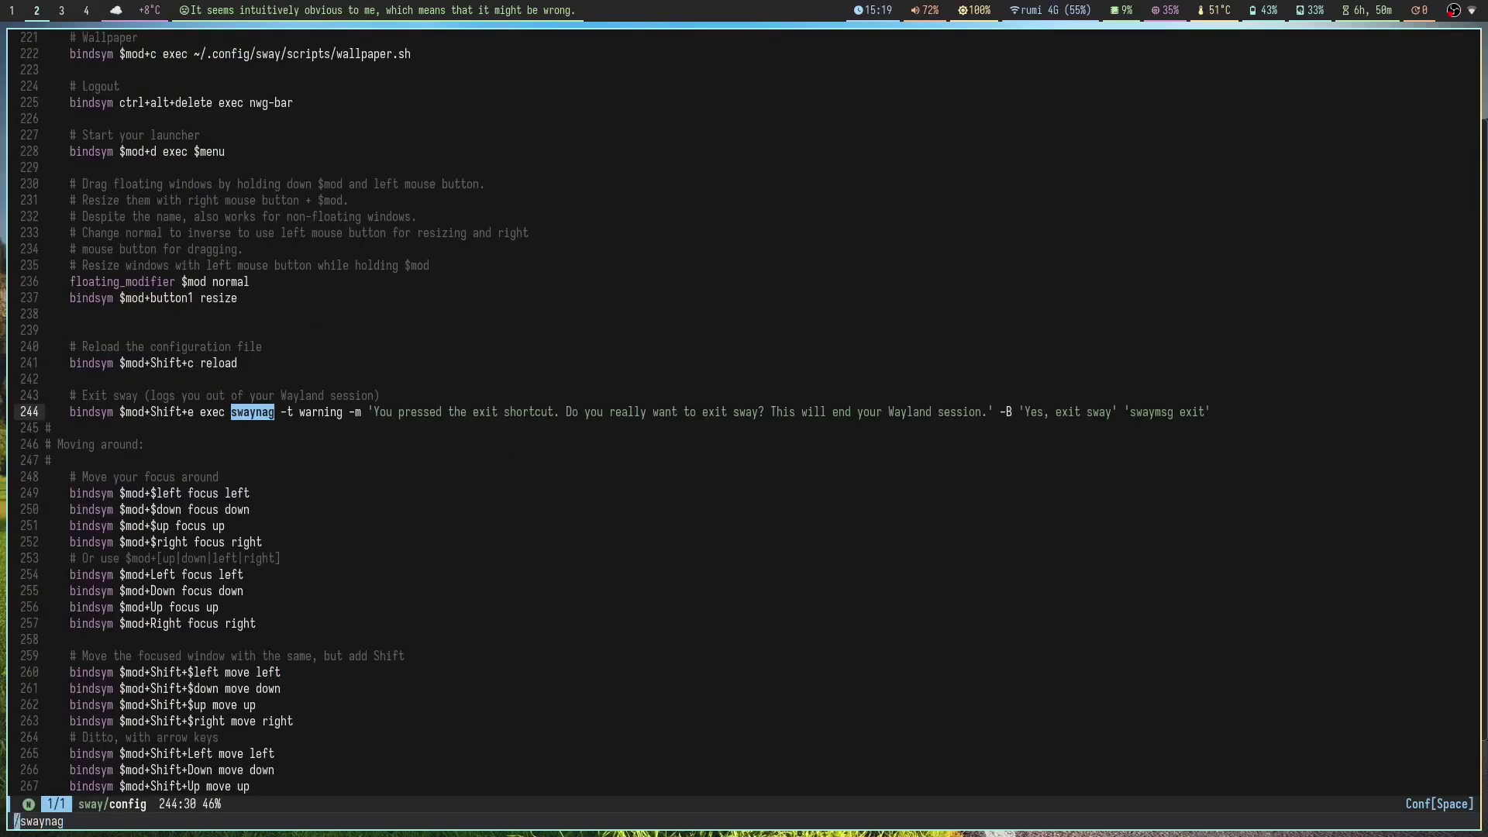
pyautogui.press('Return')
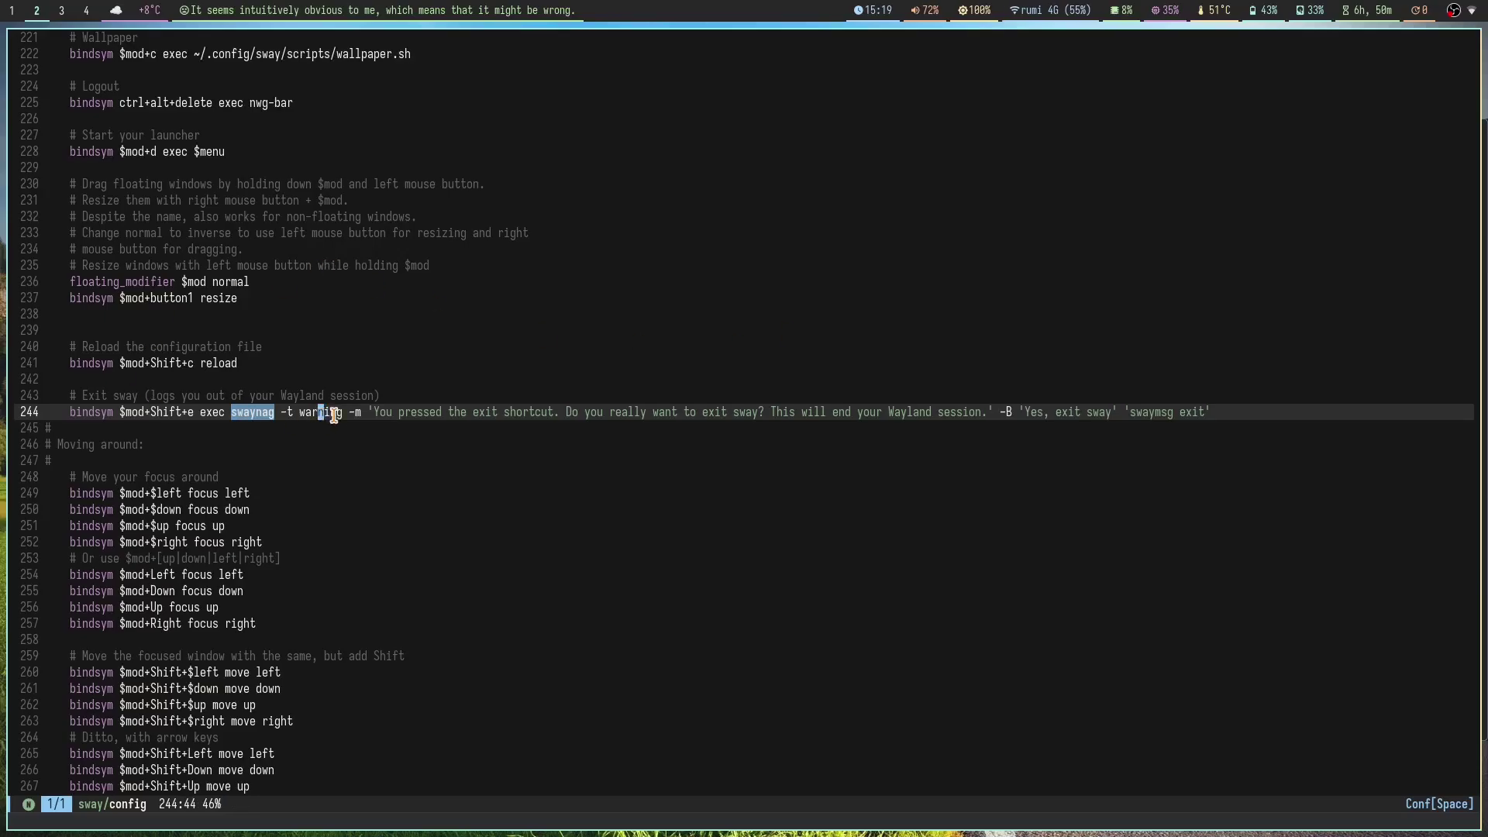
# Step: Examine the exit binding's swaynag message, placing the caret before 'really'
pyautogui.click(347, 396)
pyautogui.press('j')
pyautogui.press('j')
pyautogui.press('j')
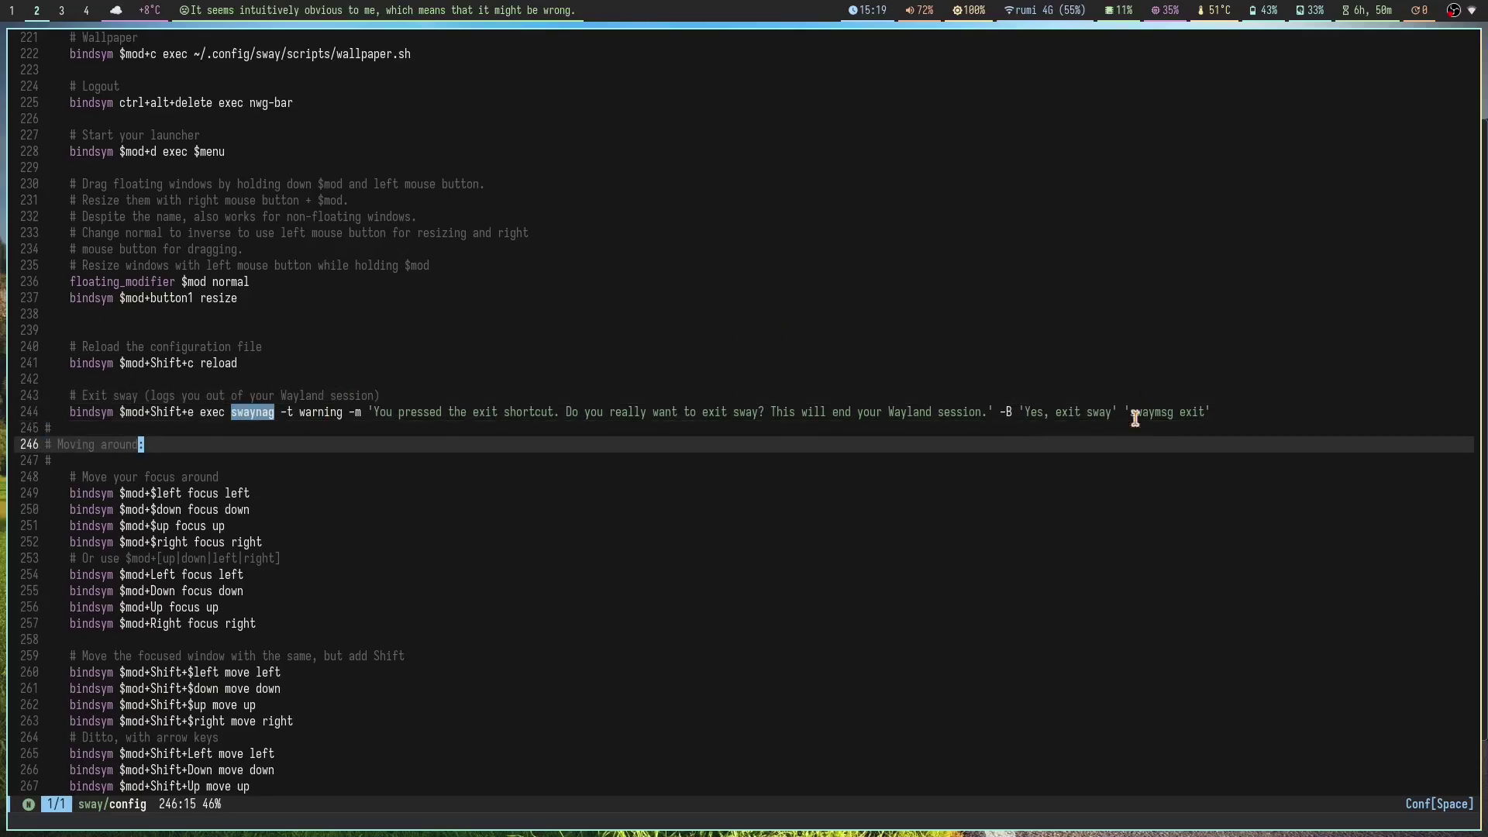
pyautogui.click(1298, 411)
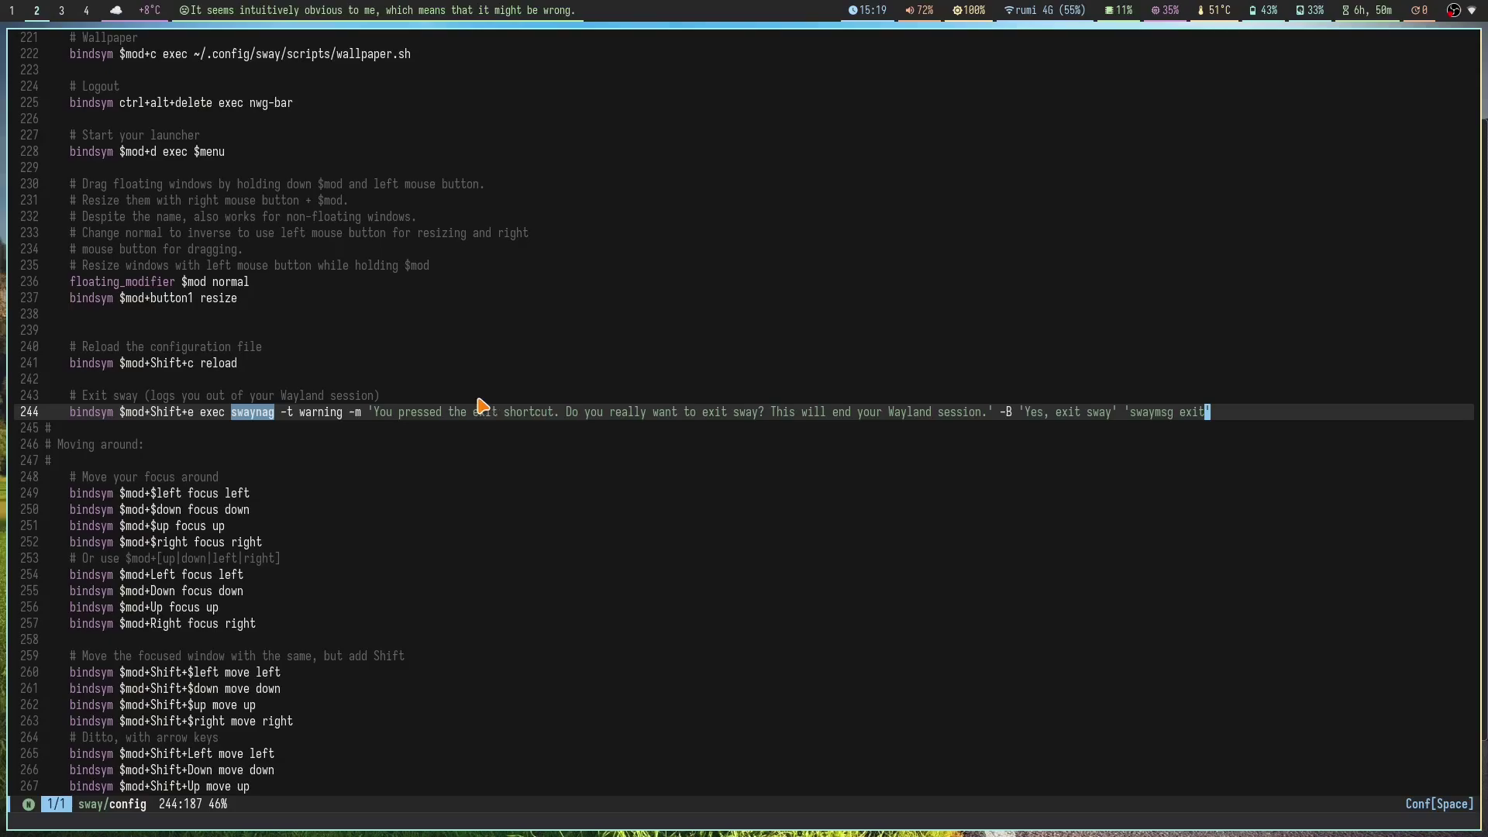
pyautogui.click(607, 412)
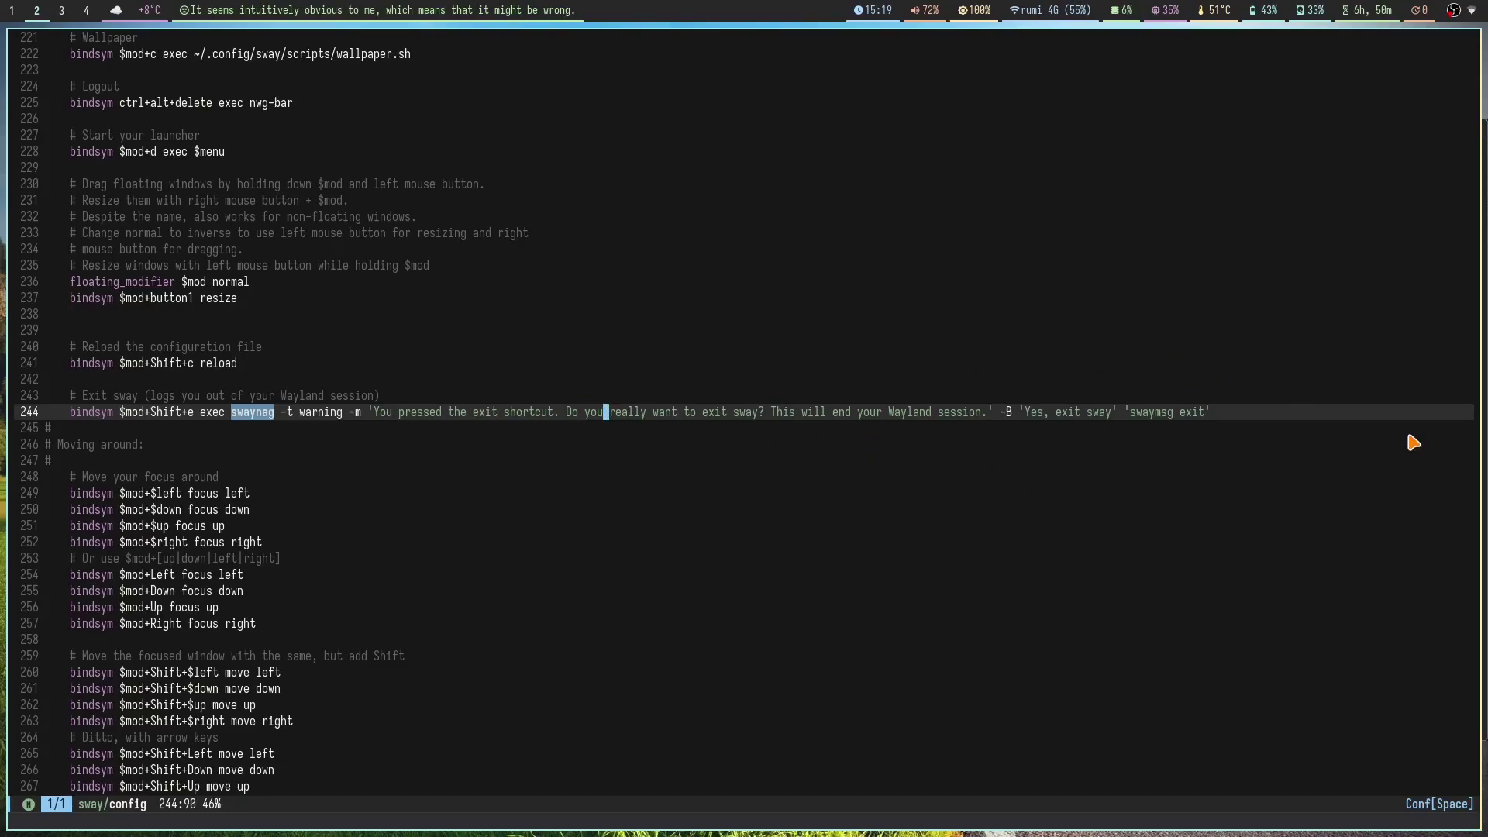
pyautogui.press('super+5')
# Step: Decline autotiling, then open and close test terminals across workspaces 3 to 5
pyautogui.press('super+u')
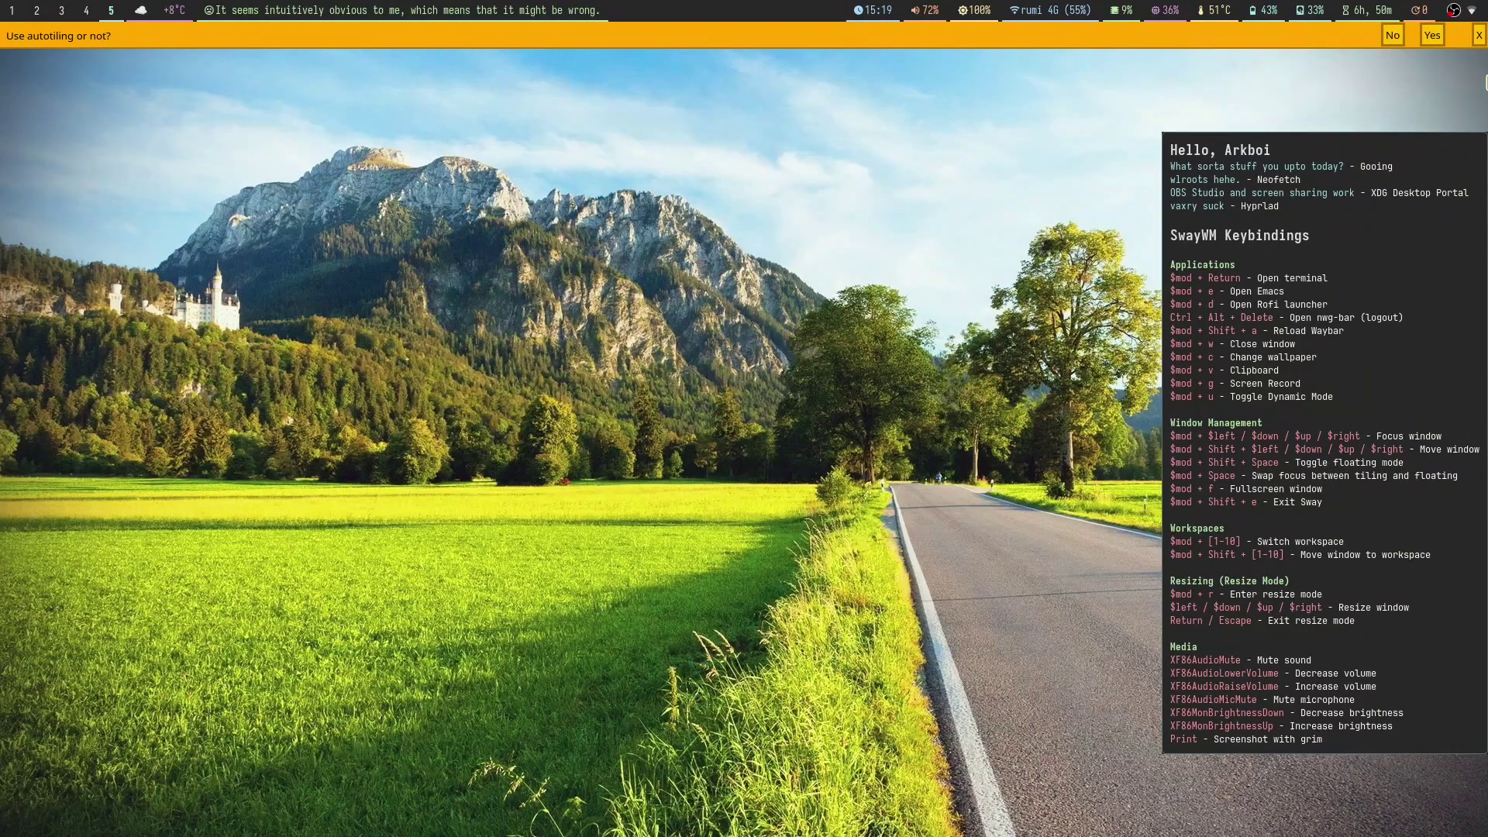
pyautogui.click(1479, 35)
pyautogui.press('super+Return')
pyautogui.press('super+Return')
pyautogui.press('super+Return')
pyautogui.press('super+Return')
pyautogui.press('super+Return')
pyautogui.press('super+Return')
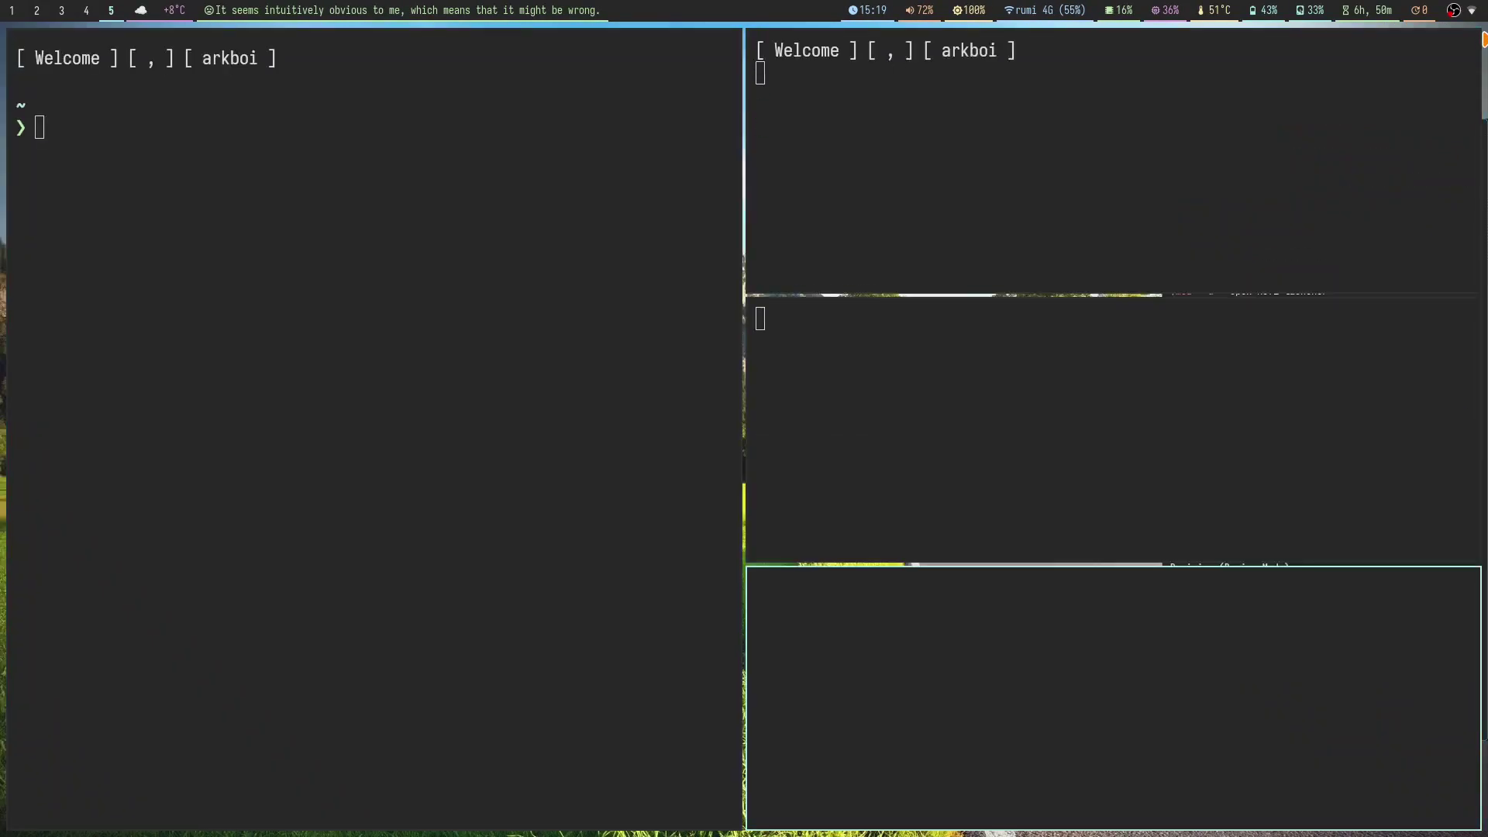
pyautogui.press('super+shift+q')
pyautogui.press('super+shift+q')
pyautogui.press('super+shift+q')
pyautogui.press('super+shift+q')
pyautogui.press('super+shift+q')
pyautogui.press('super+shift+q')
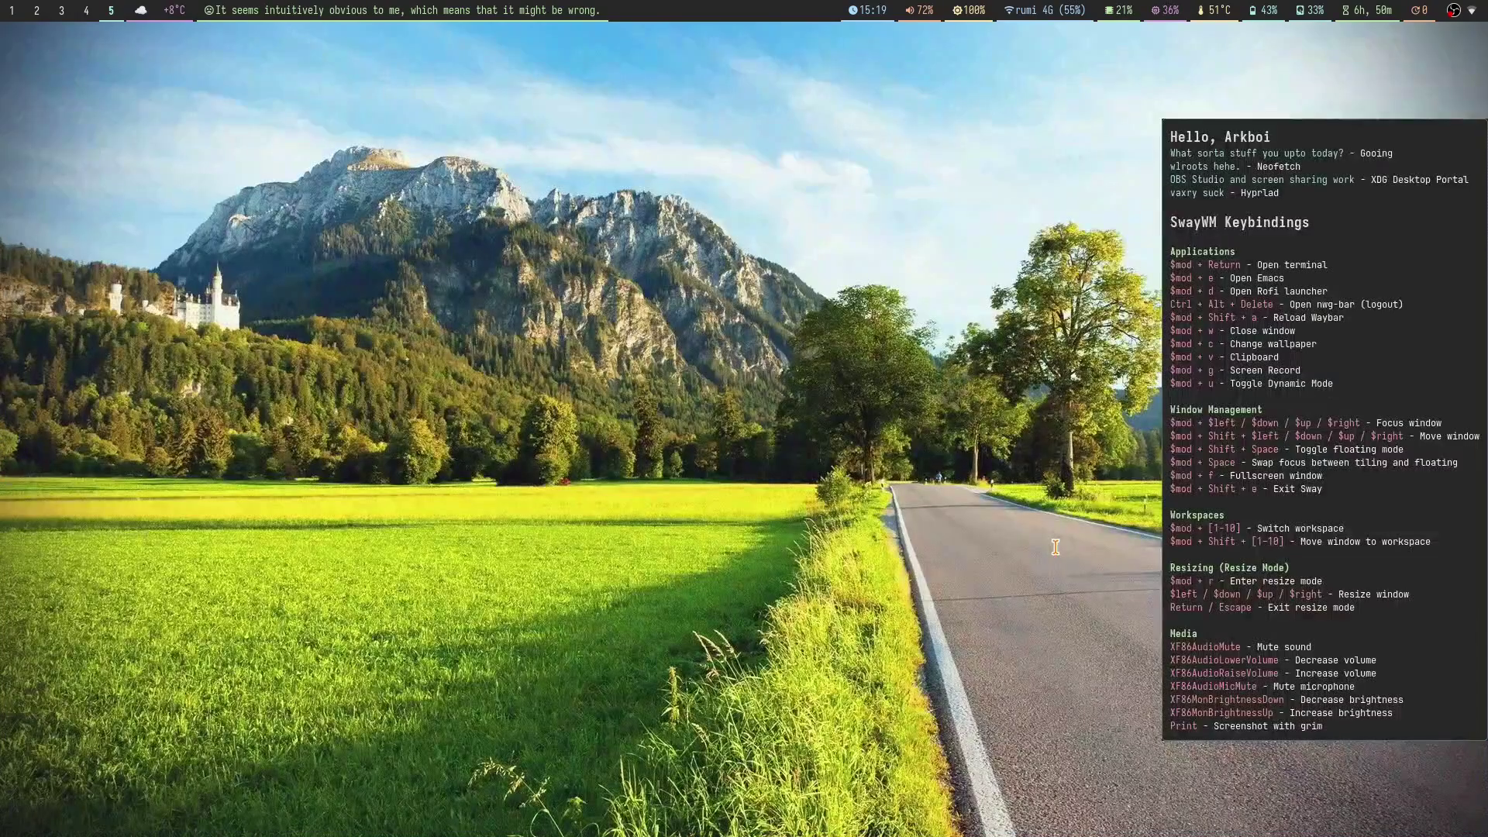
pyautogui.press('super+3')
pyautogui.press('super+4')
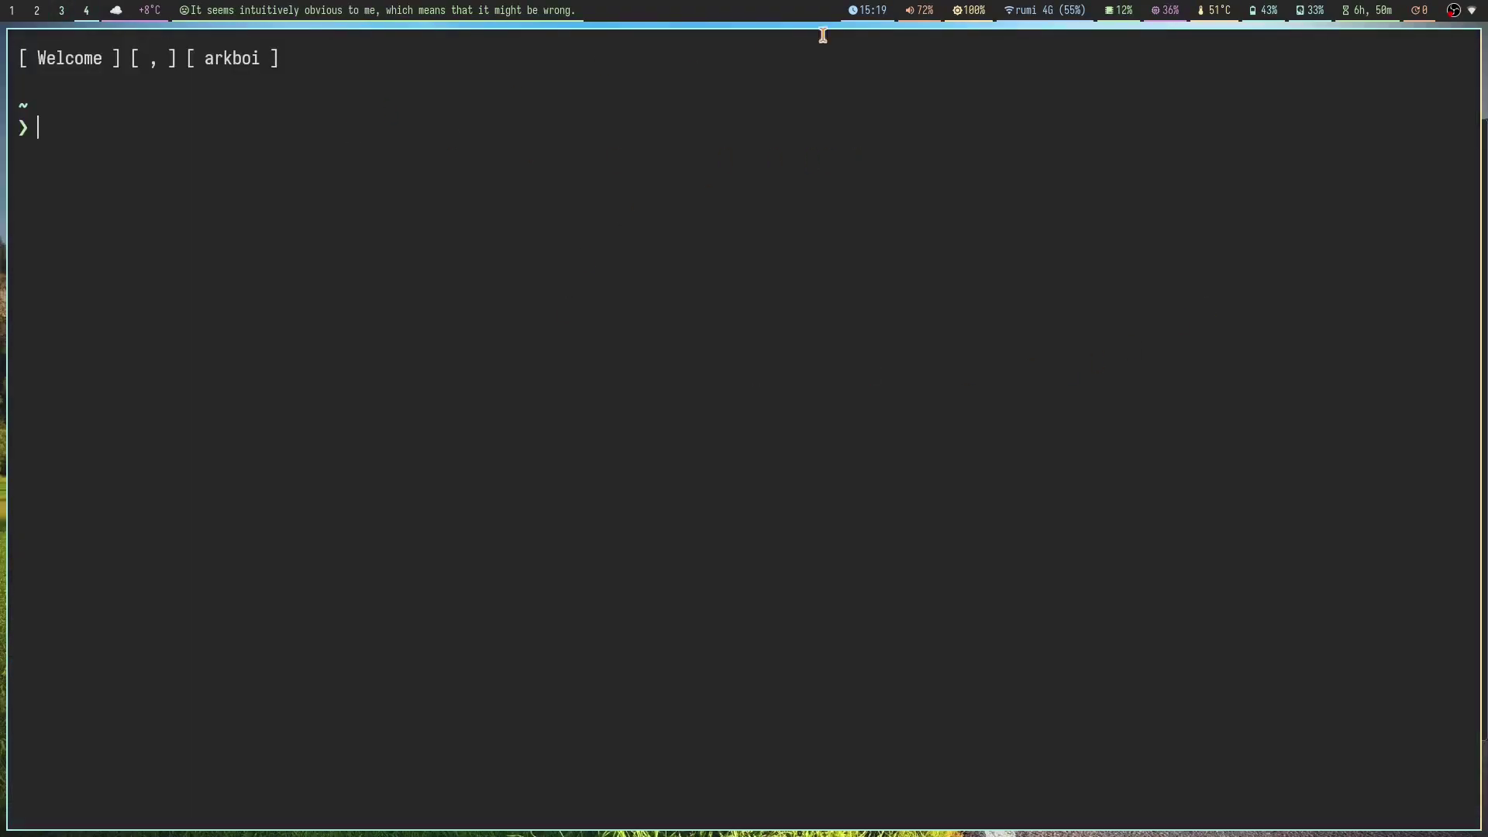
pyautogui.press('super+5')
# Step: Dismiss the autotiling prompt and tile several terminals on workspace 5, then close them
pyautogui.click(1454, 11)
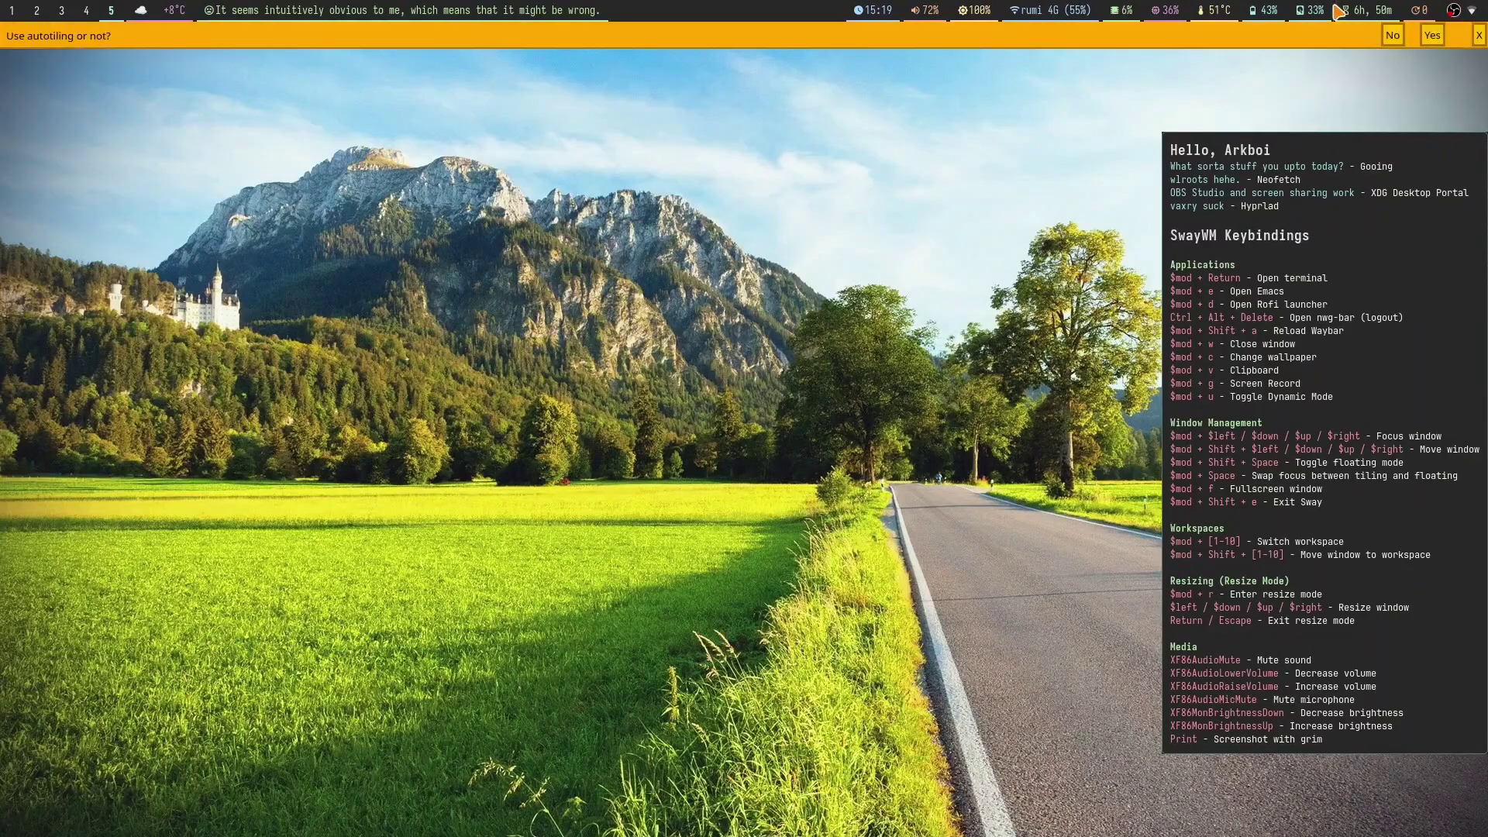
pyautogui.click(1480, 36)
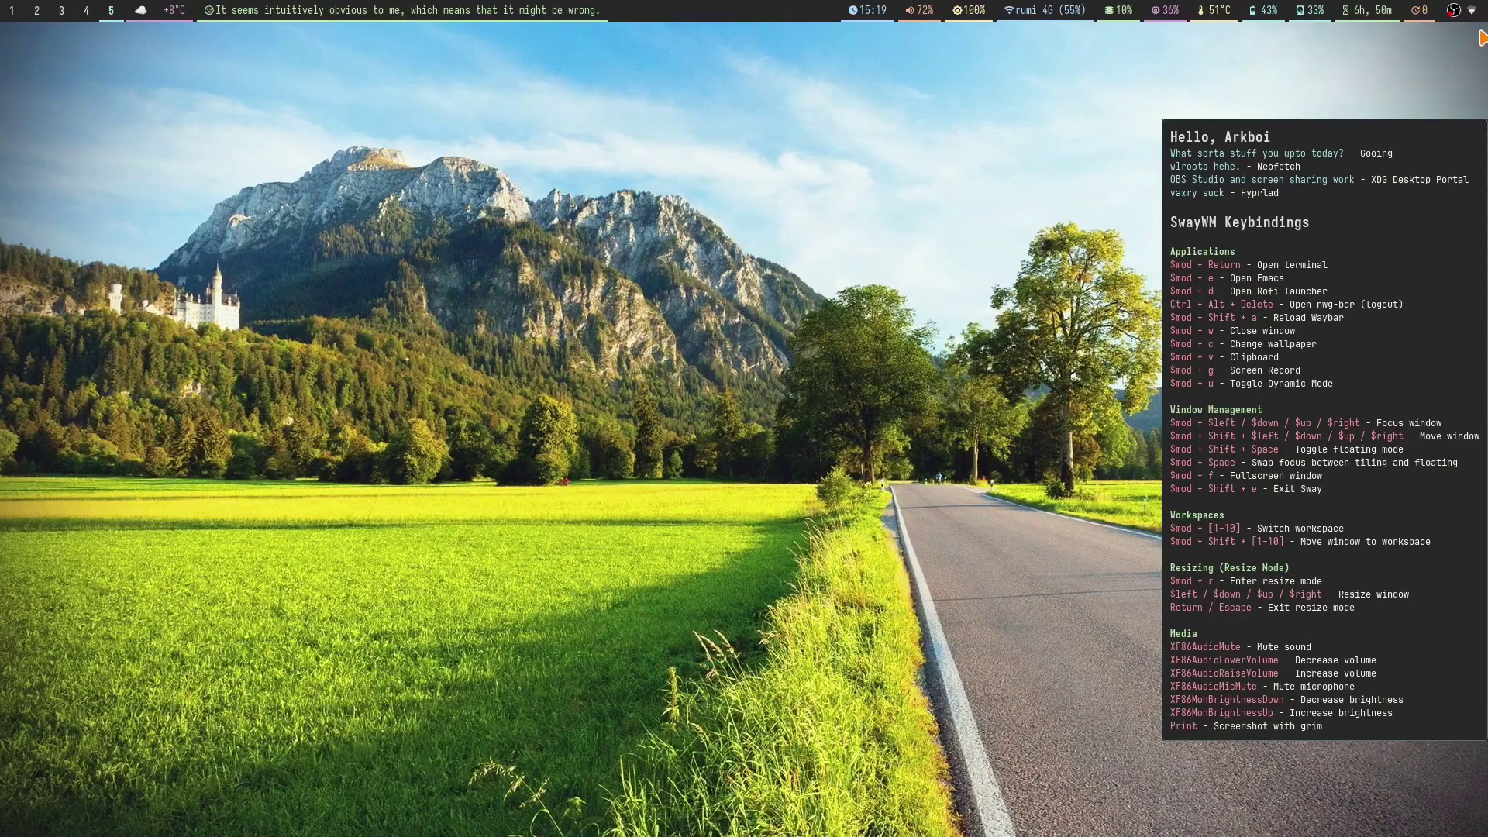
pyautogui.press('super+Return')
pyautogui.press('super+Return')
pyautogui.press('super+Return')
pyautogui.press('super+Return')
pyautogui.press('super+w')
pyautogui.press('super+w')
pyautogui.press('super+w')
pyautogui.press('super+Return')
pyautogui.press('super+Return')
pyautogui.press('super+Return')
pyautogui.press('super+Return')
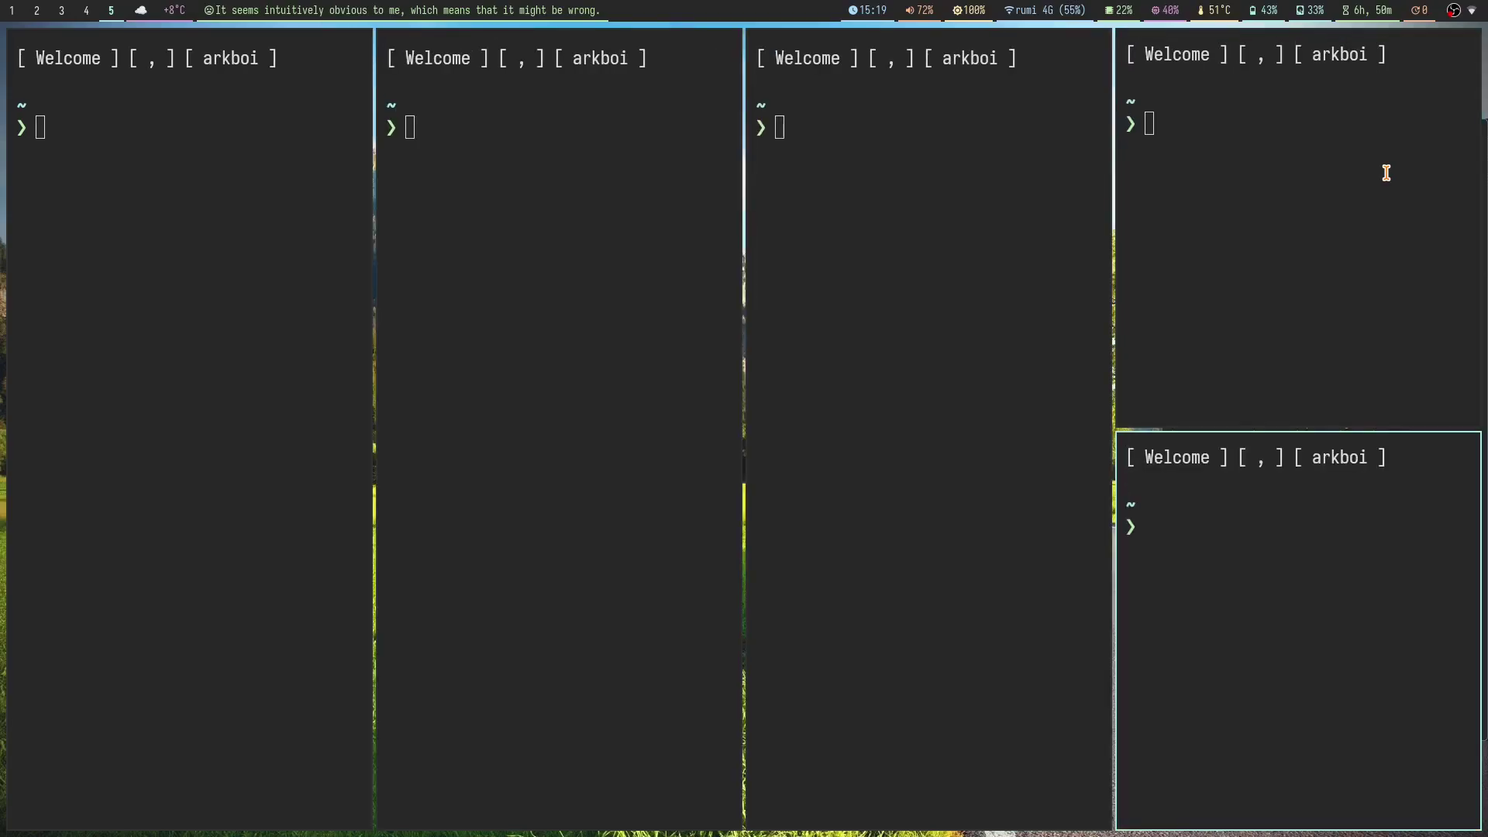
pyautogui.press('super+Return')
pyautogui.press('super+Return')
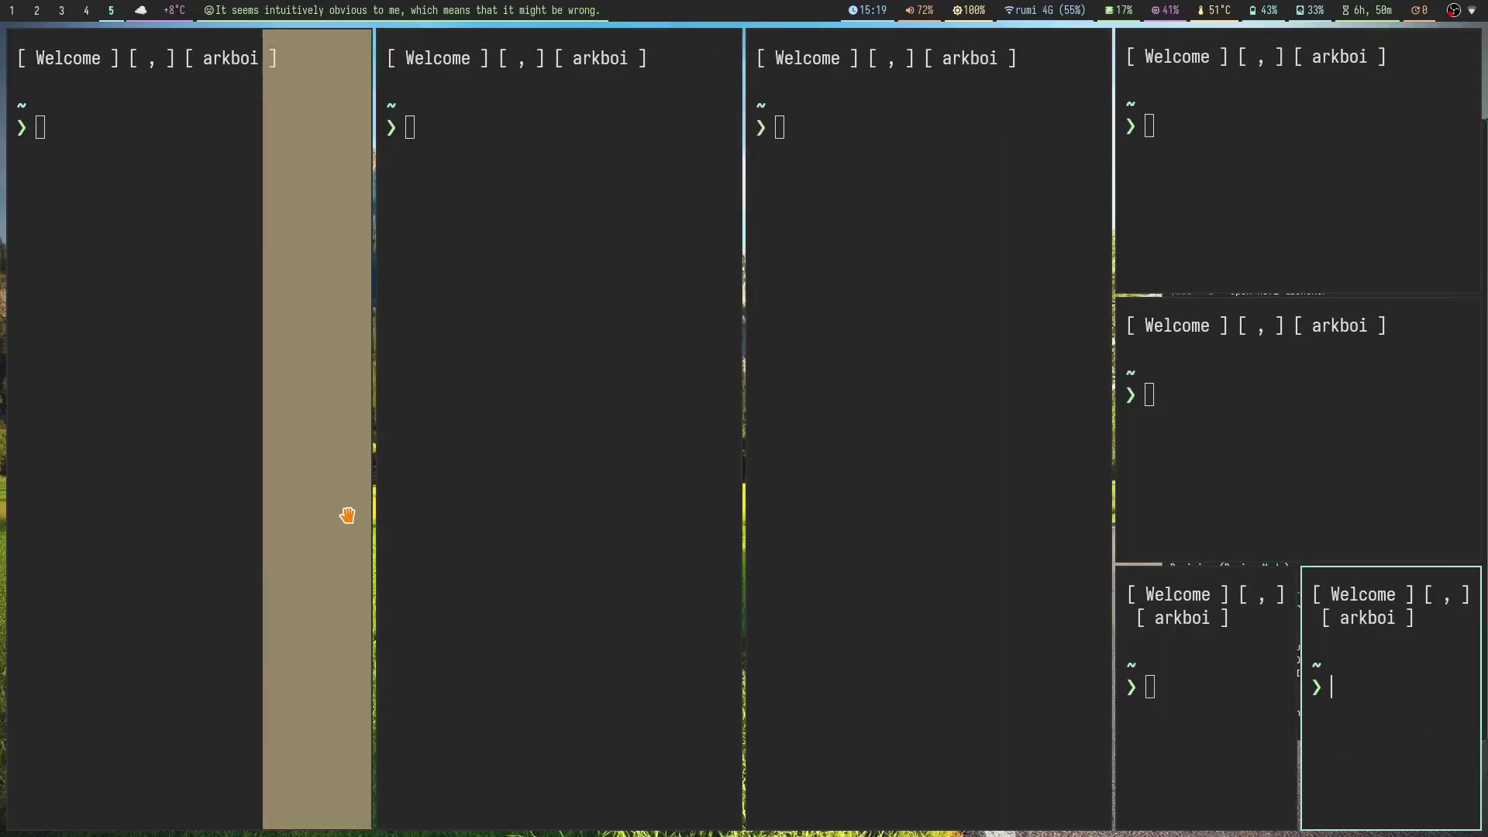
pyautogui.press('super+w')
pyautogui.press('super+w')
pyautogui.press('super+w')
pyautogui.press('super+w')
pyautogui.press('super+w')
pyautogui.press('super+w')
pyautogui.press('super+w')
pyautogui.press('super+Return')
pyautogui.press('super+4')
pyautogui.press('super+5')
pyautogui.press('super+w')
# Step: Answer the autotiling prompt again, test a terminal, and close all remaining terminals
pyautogui.press('super+u')
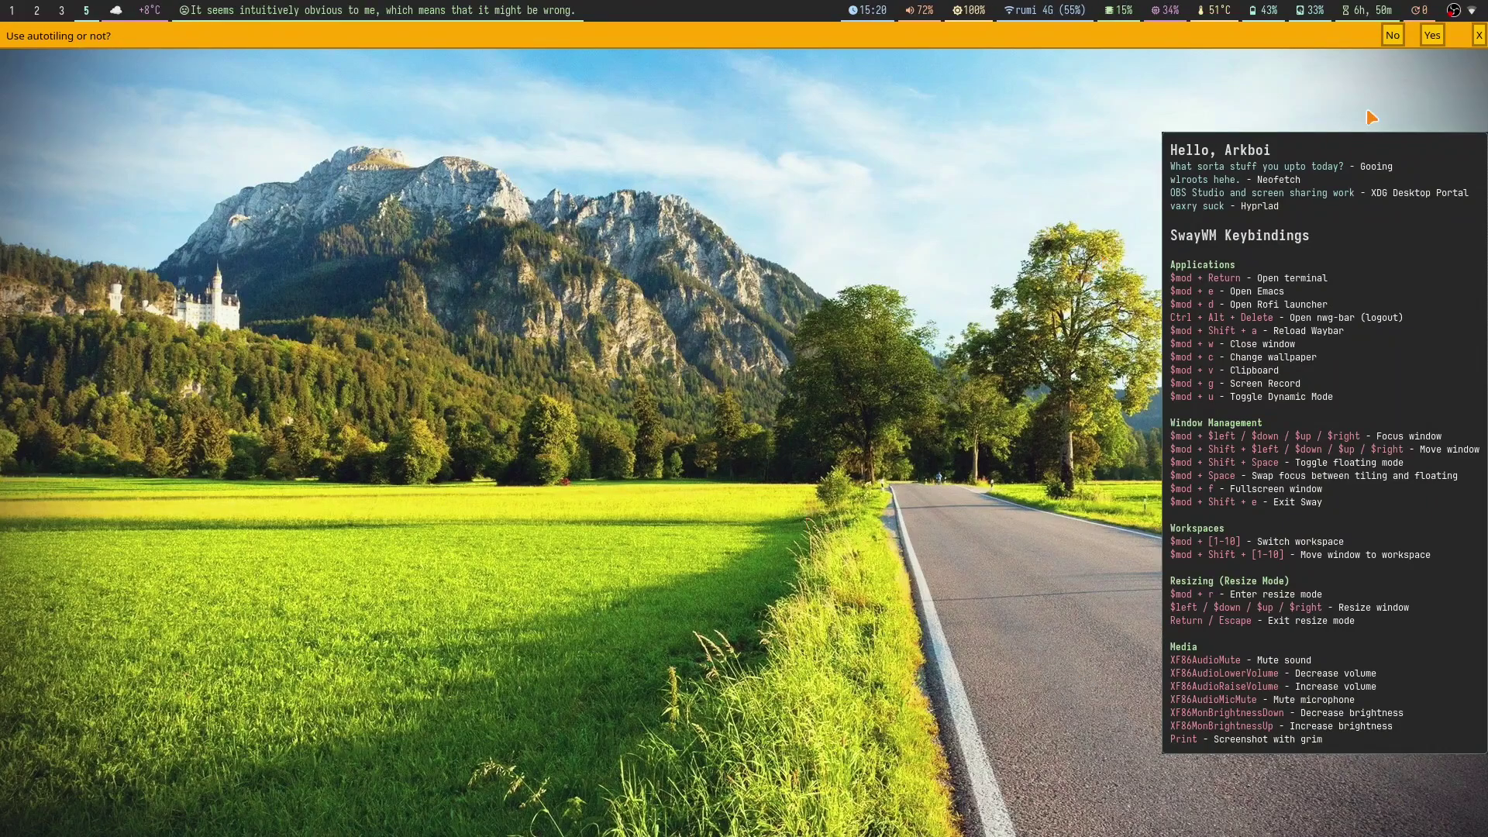
pyautogui.click(1480, 36)
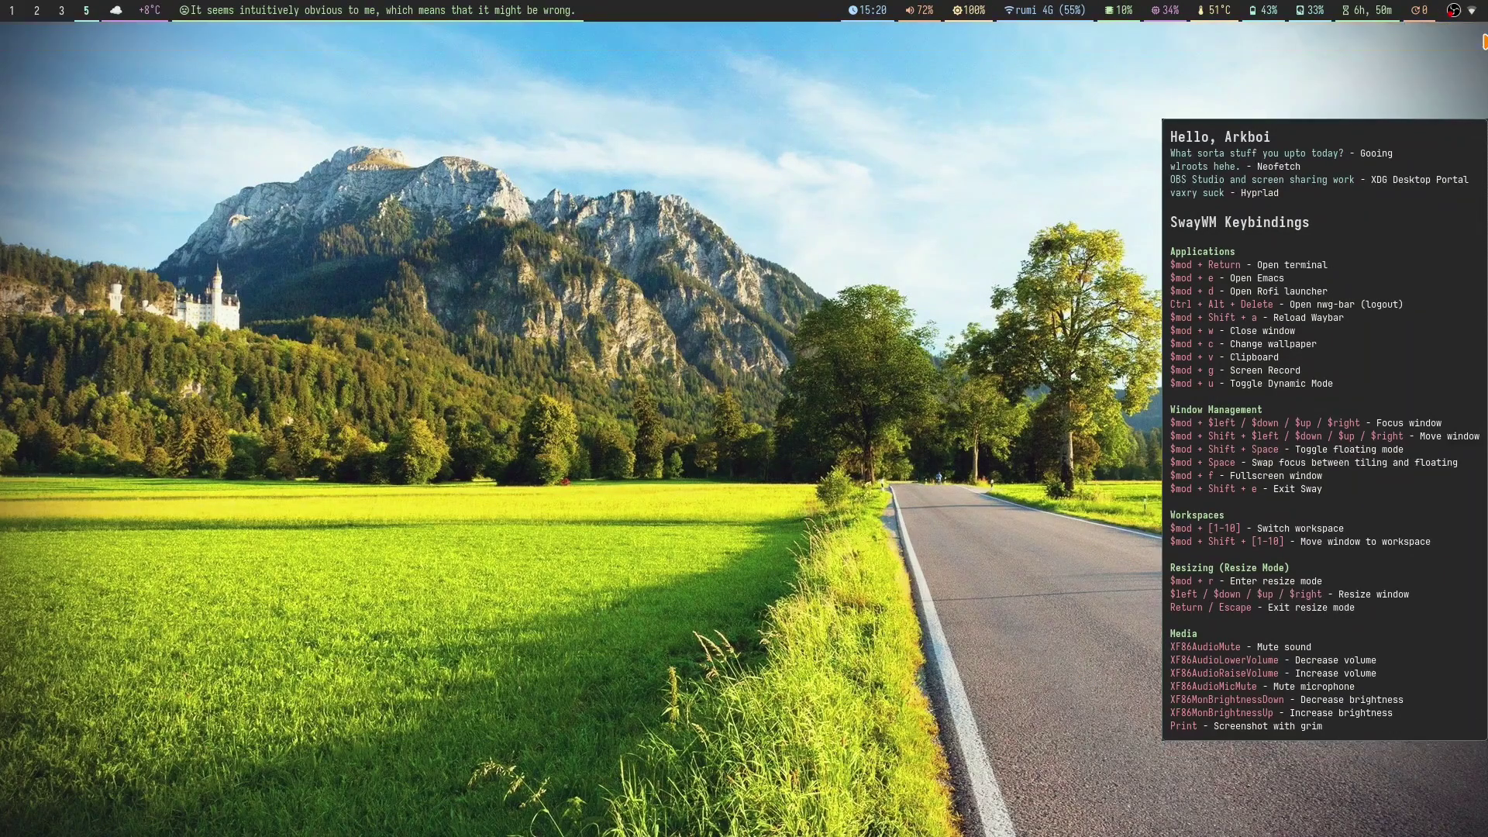
pyautogui.press('super+Return')
pyautogui.press('super+Return')
pyautogui.press('super+Return')
pyautogui.write('w')
pyautogui.press('super+shift+q')
pyautogui.press('super+w')
pyautogui.press('super+w')
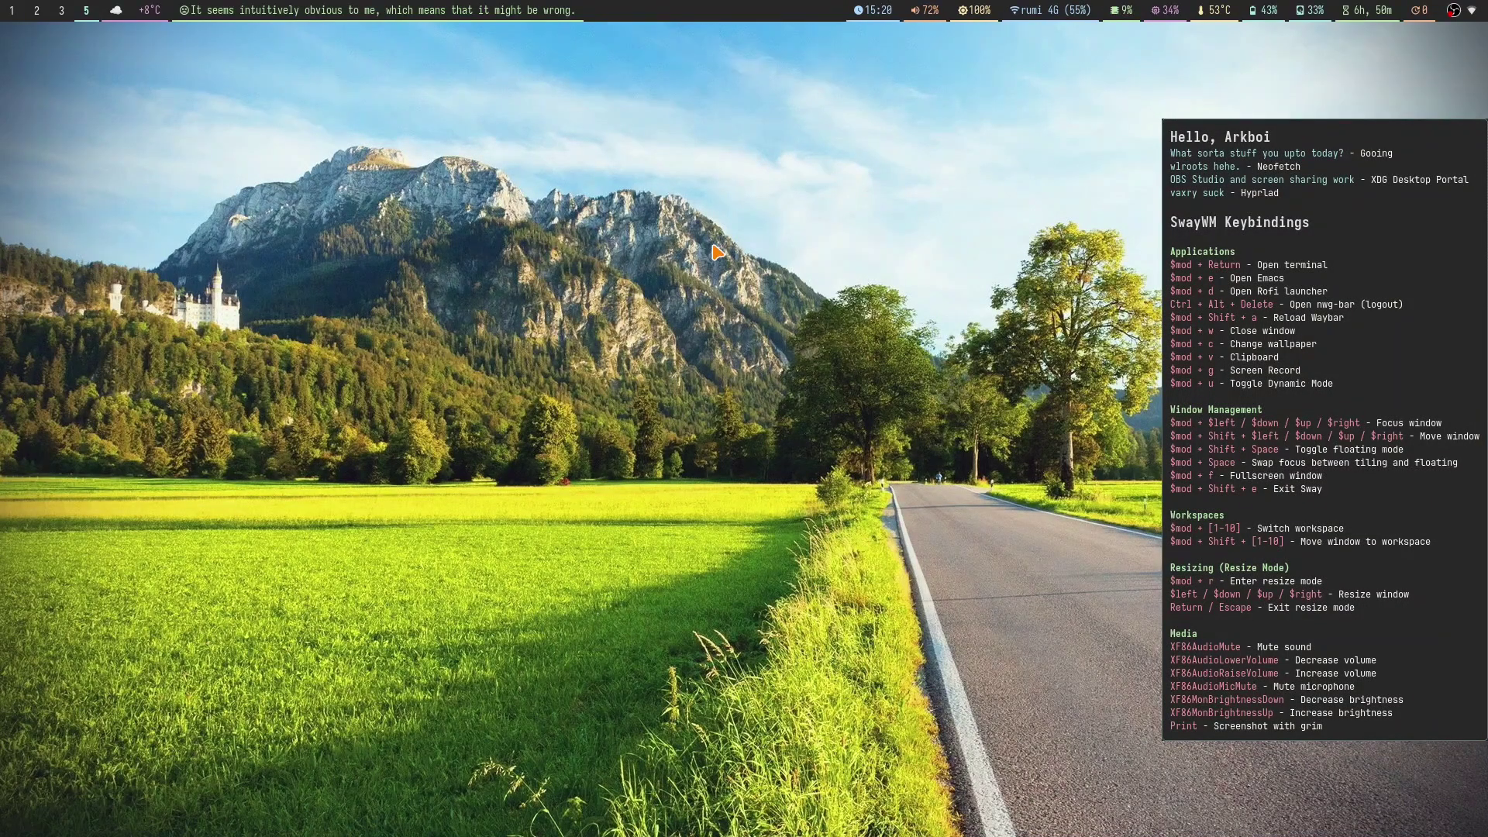
# Step: Open ~/.config/sway/scripts/record.sh in Doom Emacs
pyautogui.press('super+2')
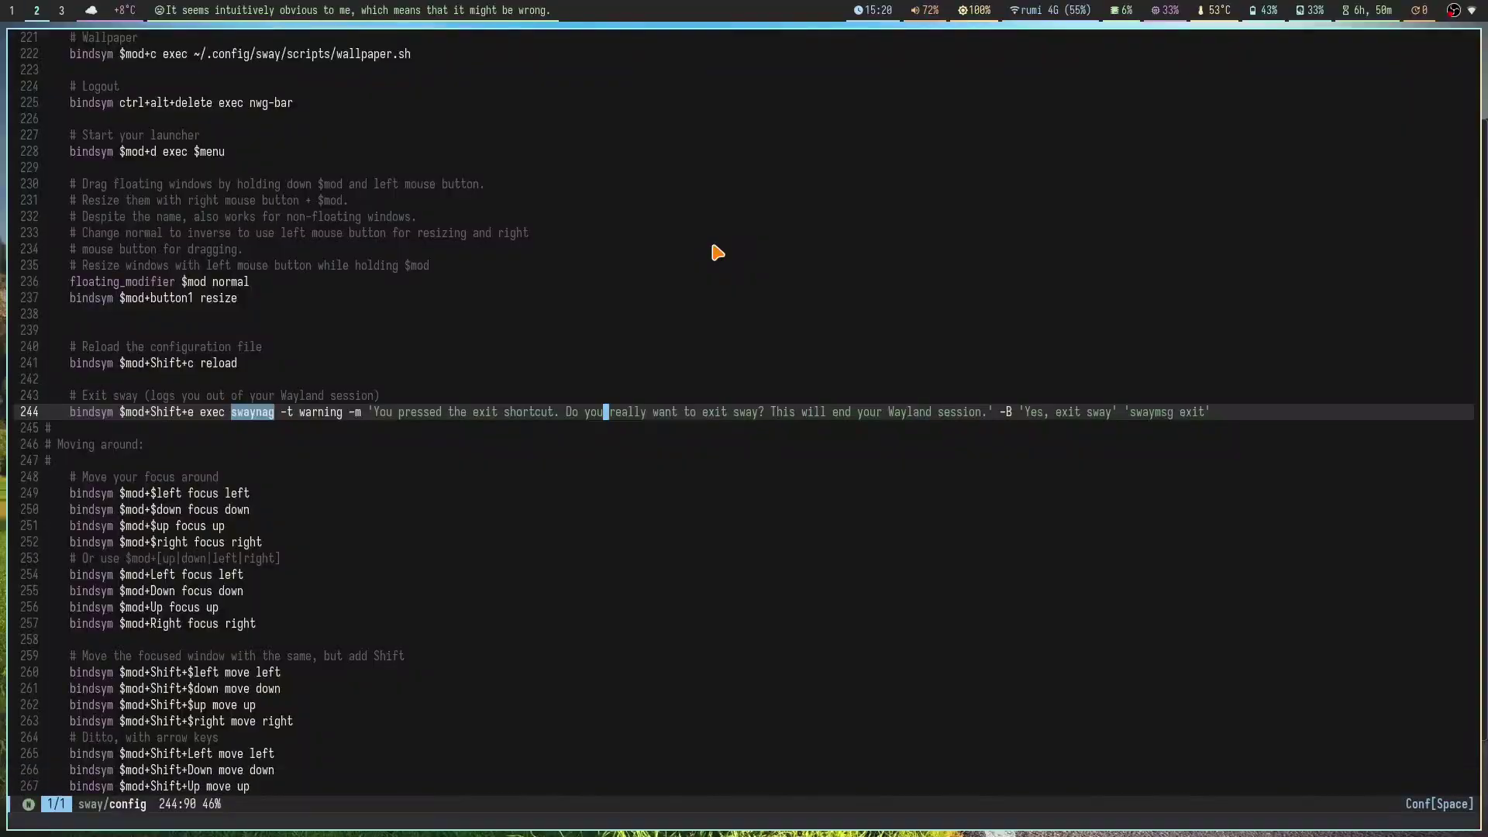
pyautogui.press('space')
pyautogui.press('.')
pyautogui.write('scripts/')
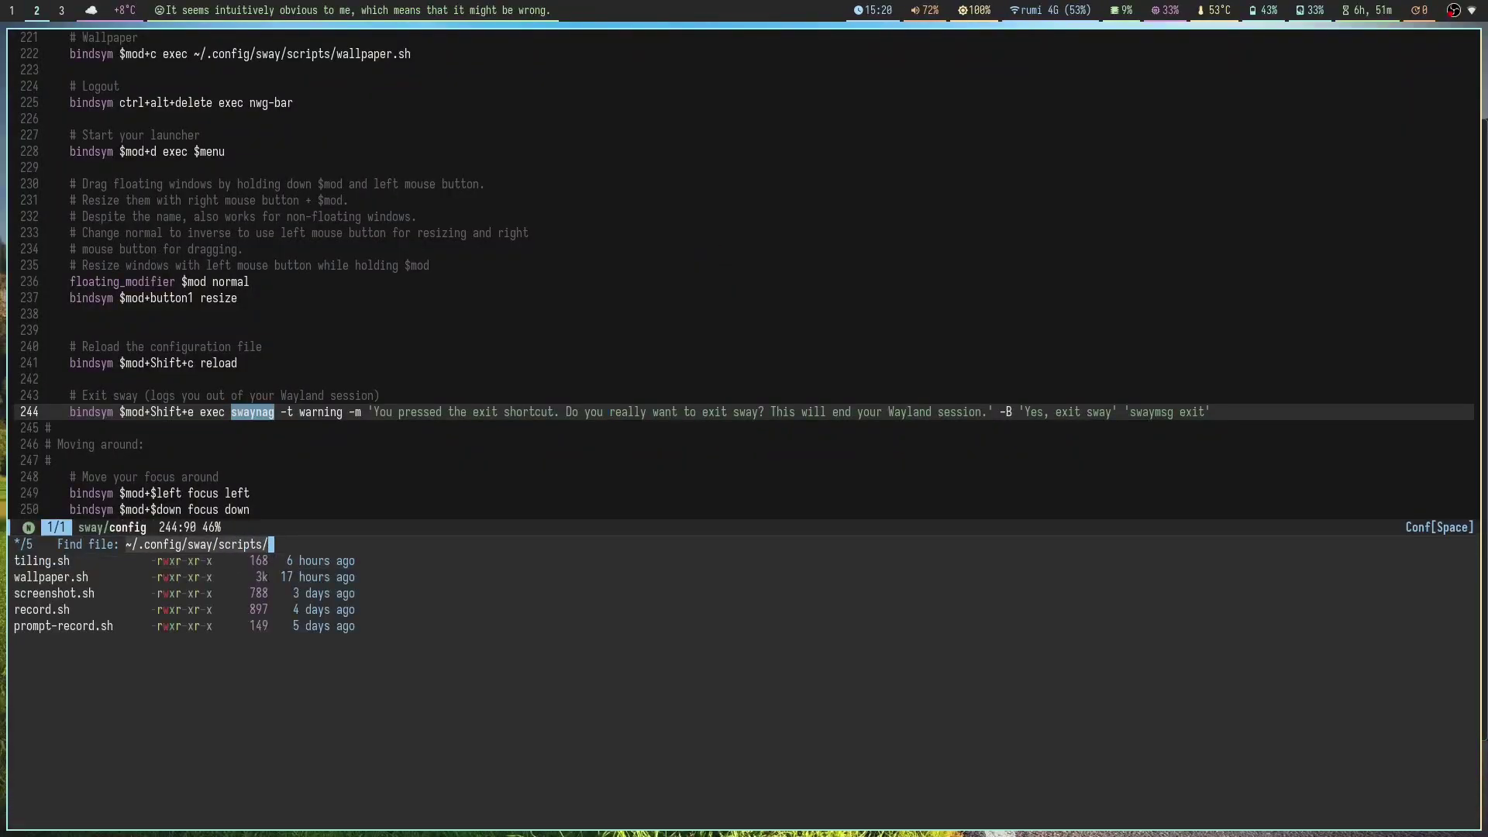
pyautogui.write('record.sh')
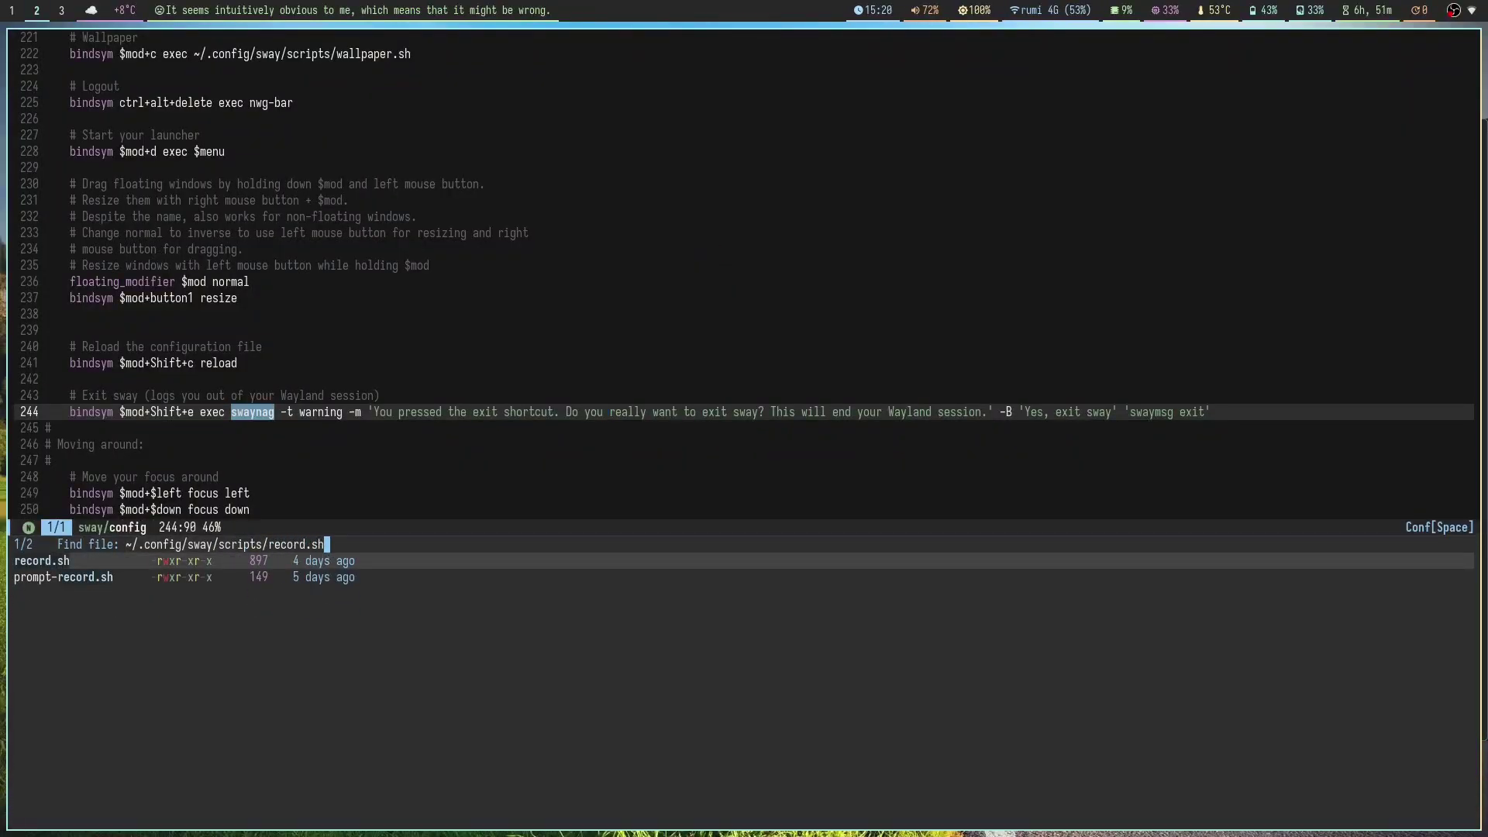
pyautogui.press('Return')
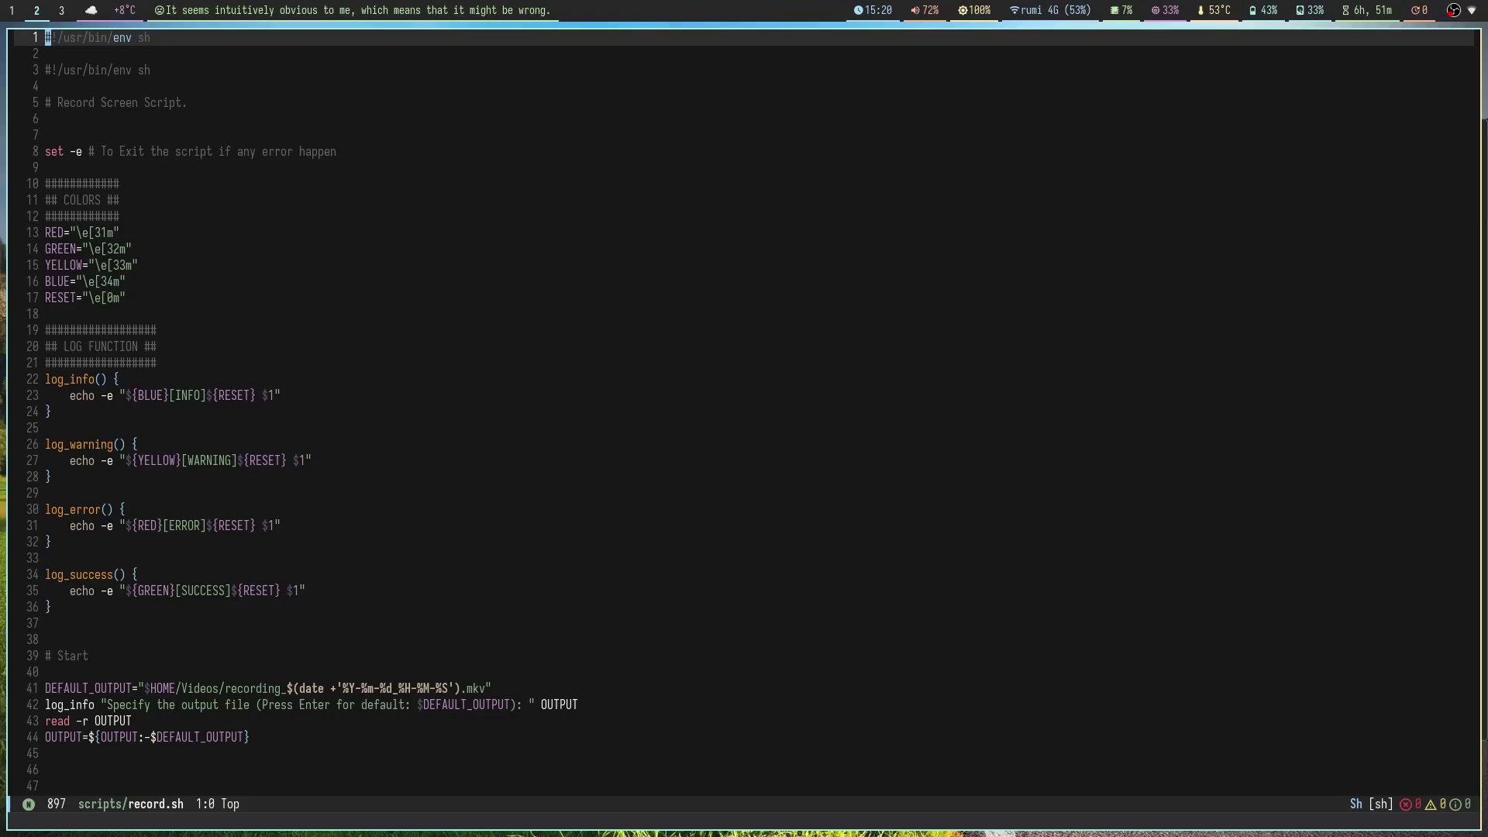
# Step: Try 'wf-recorder' in a side terminal, clear it, and reopen find-file at the scripts folder
pyautogui.press('super+Return')
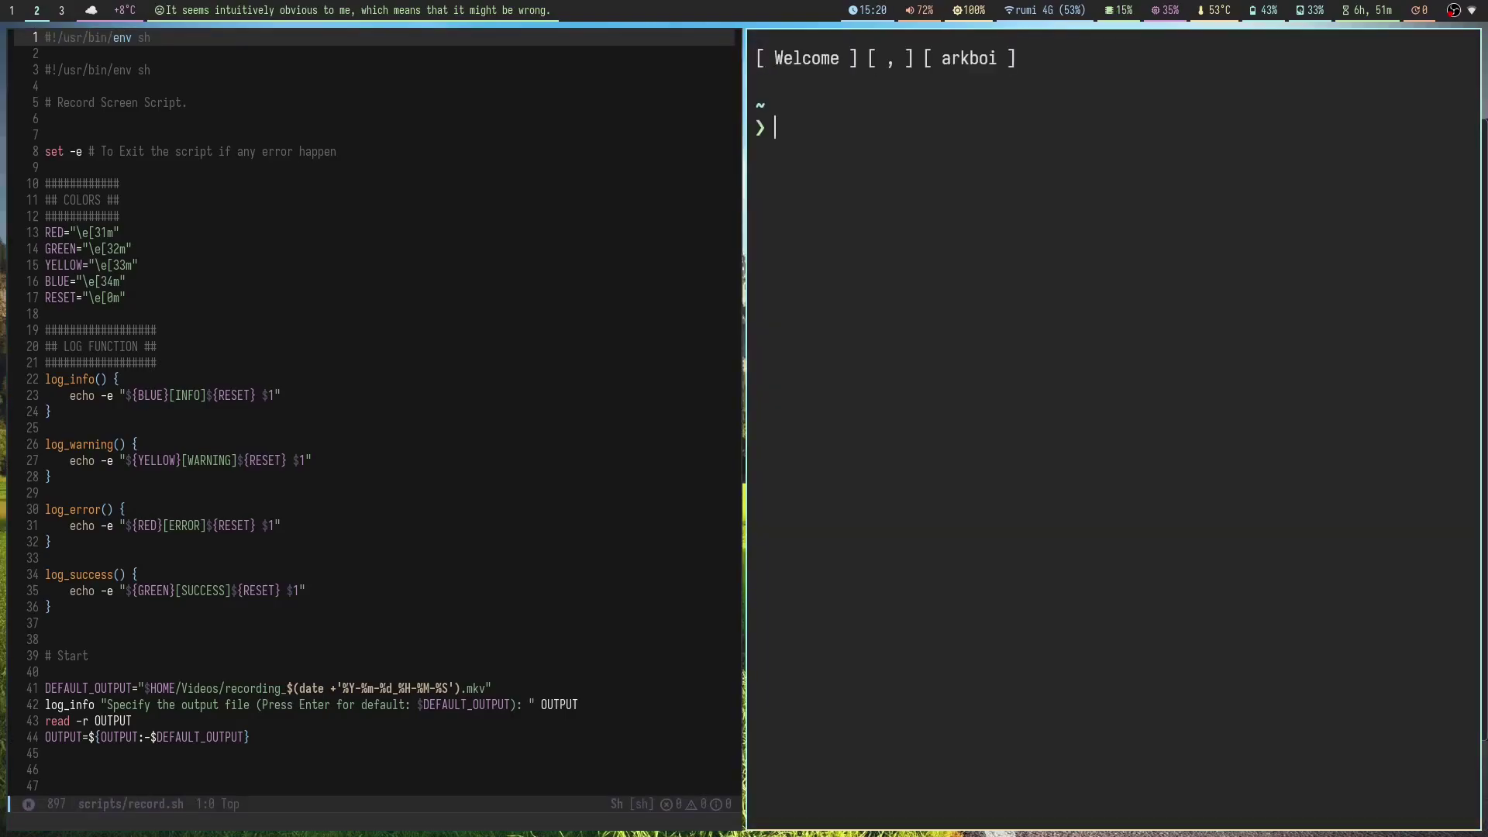
pyautogui.write('wf-re')
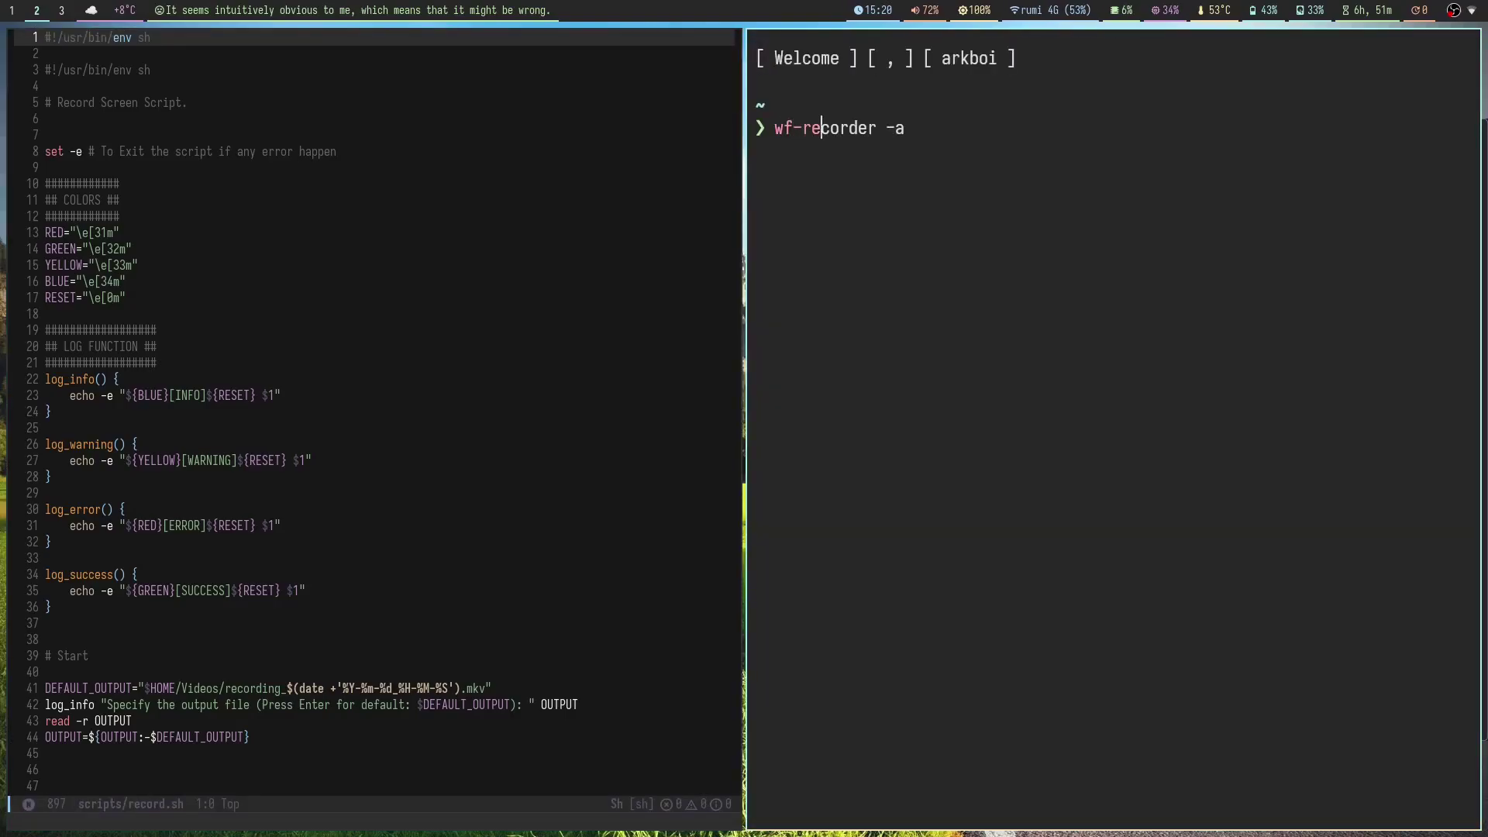
pyautogui.write('corder')
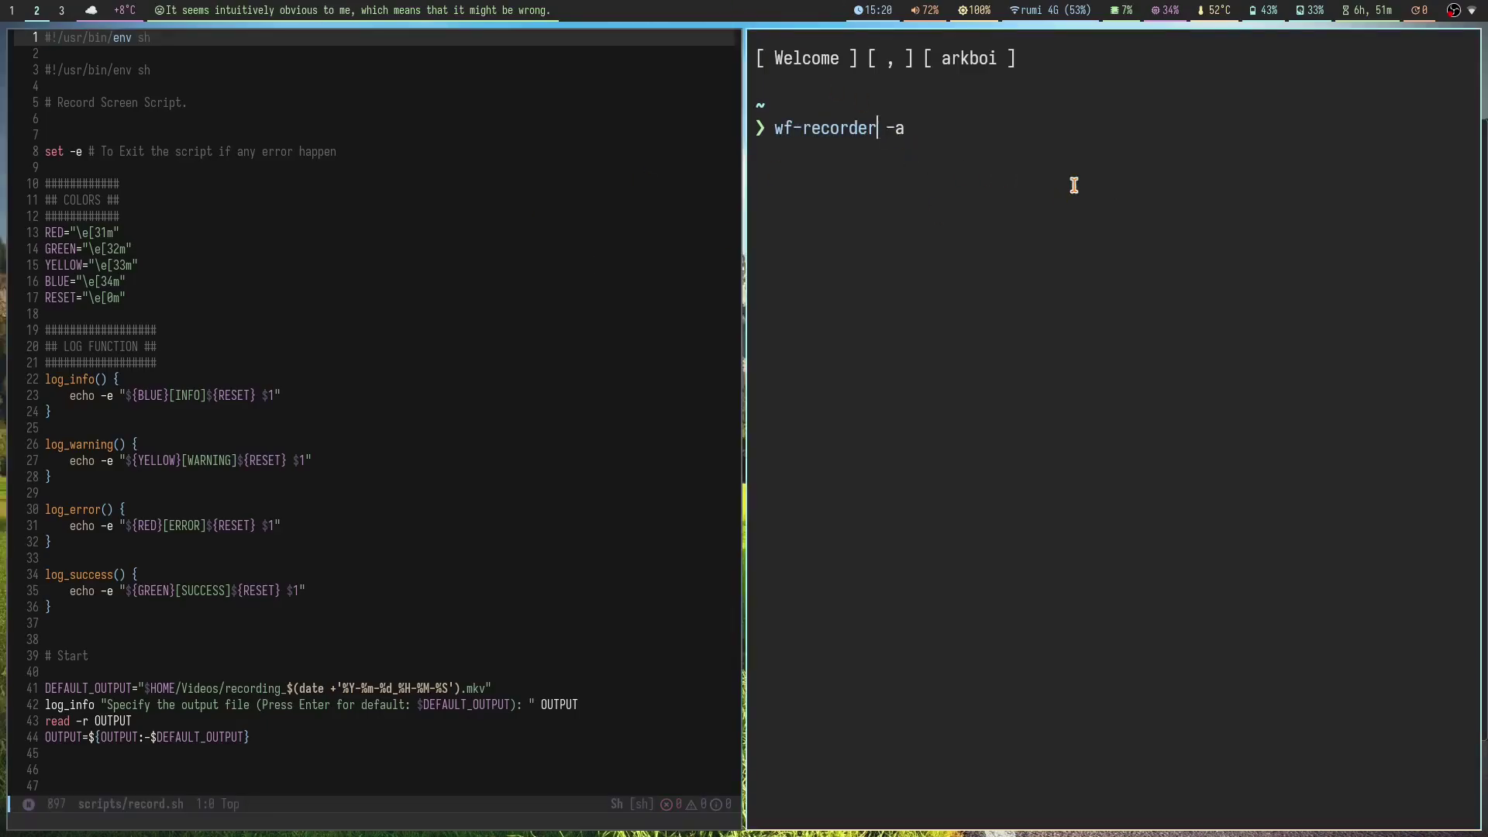
pyautogui.hotkey('ctrl', 'c')
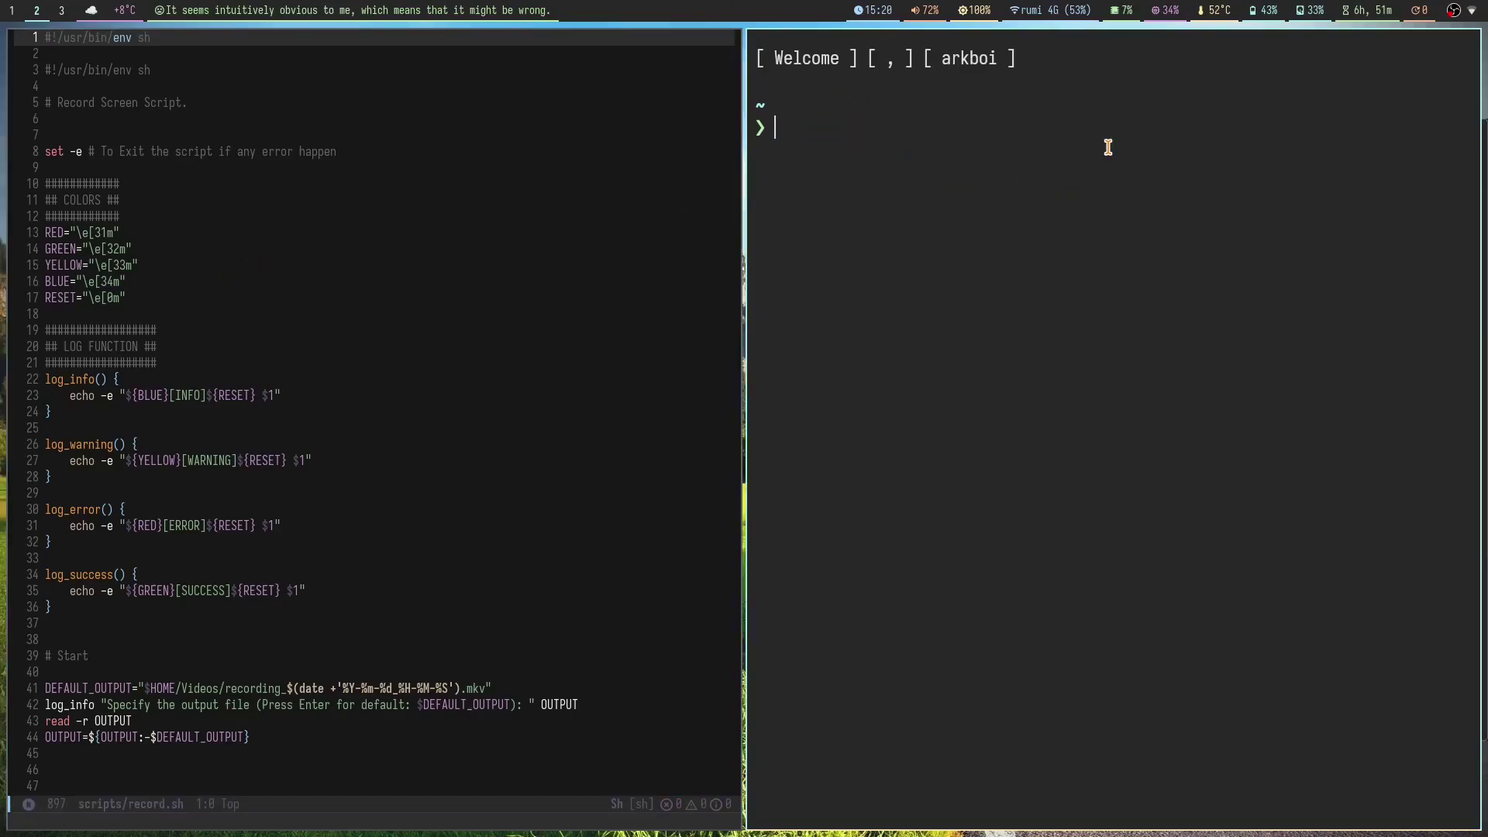
pyautogui.press('super+3')
pyautogui.press('super+2')
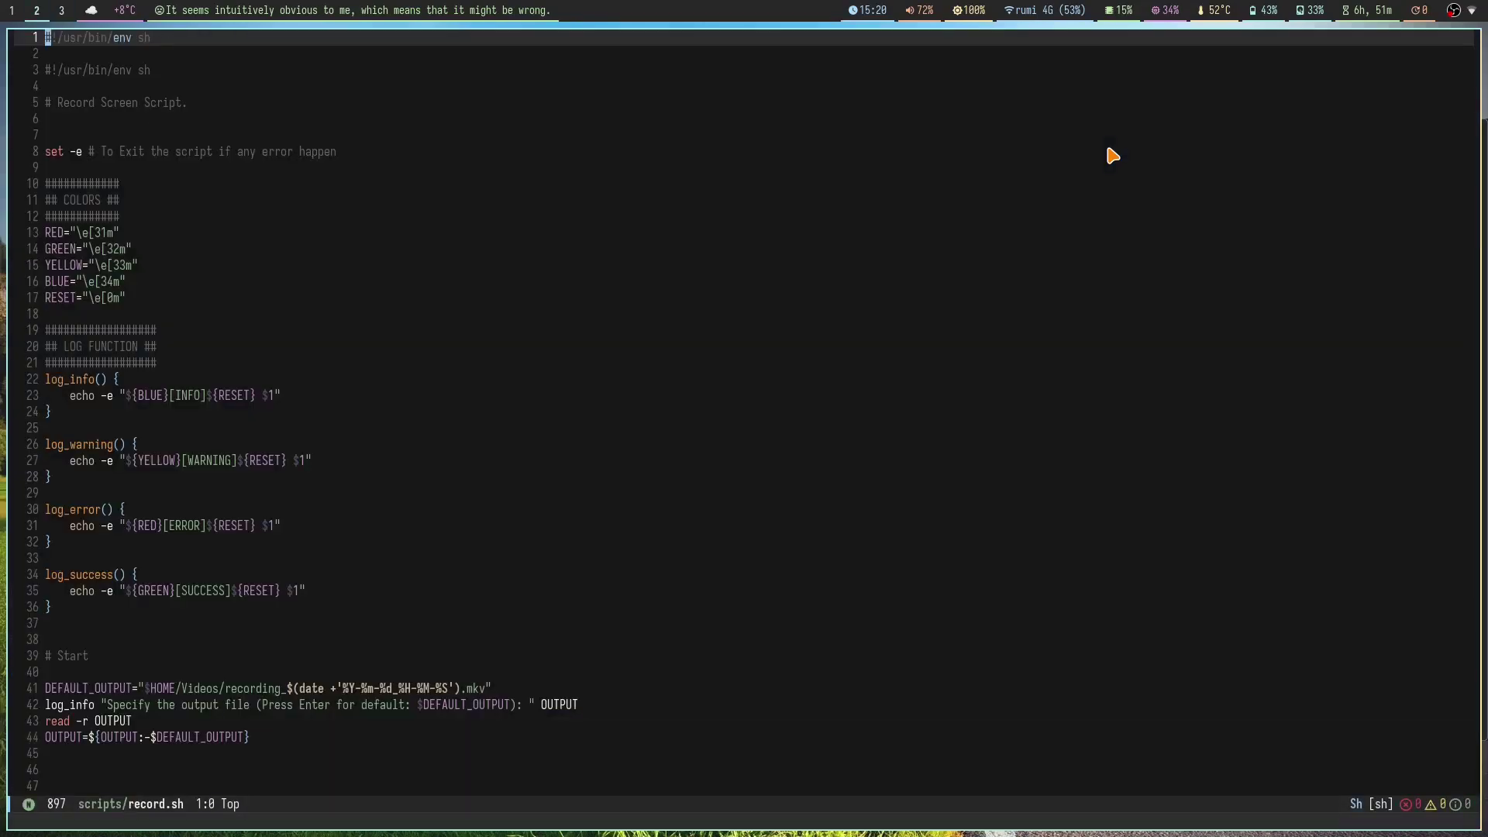
pyautogui.scroll(-15, 500, 488)
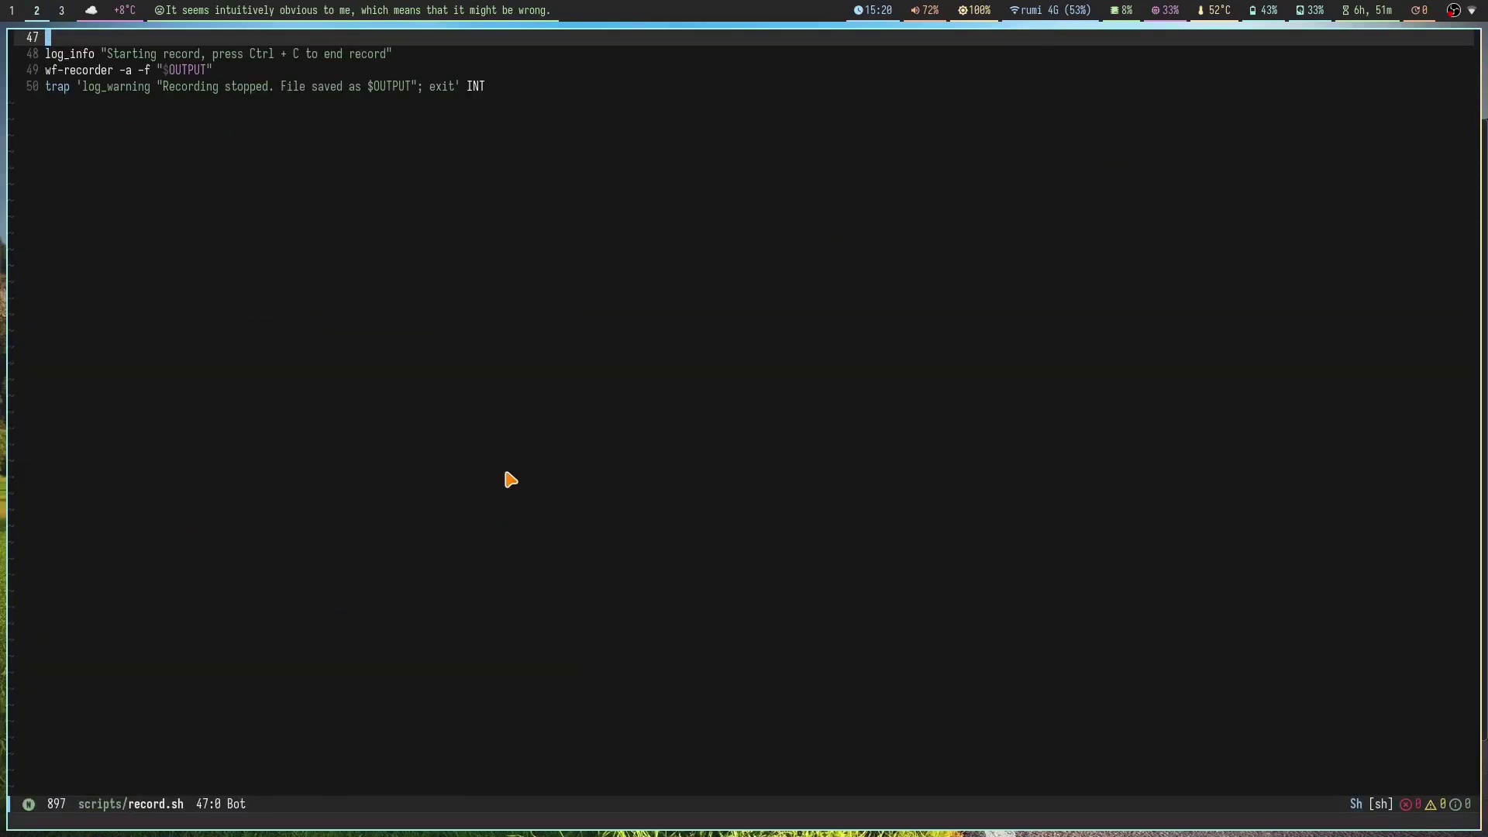
pyautogui.scroll(10, 510, 479)
pyautogui.press('space')
pyautogui.press('.')
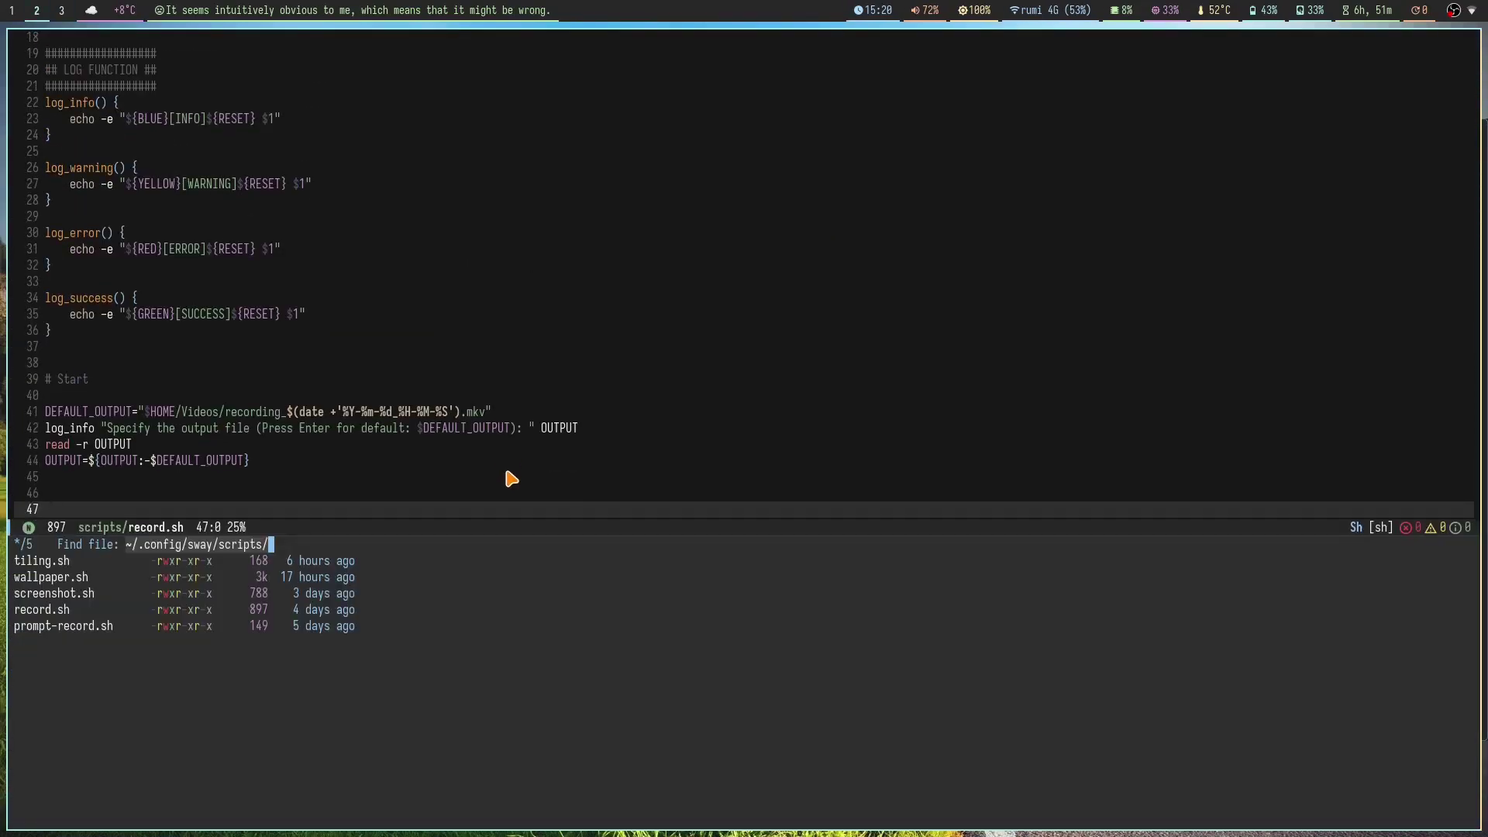
# Step: Browse the file finder to waybar/theme-2, then open a terminal on workspace 4
pyautogui.press('BackSpace')
pyautogui.press('BackSpace')
pyautogui.write('waybar/')
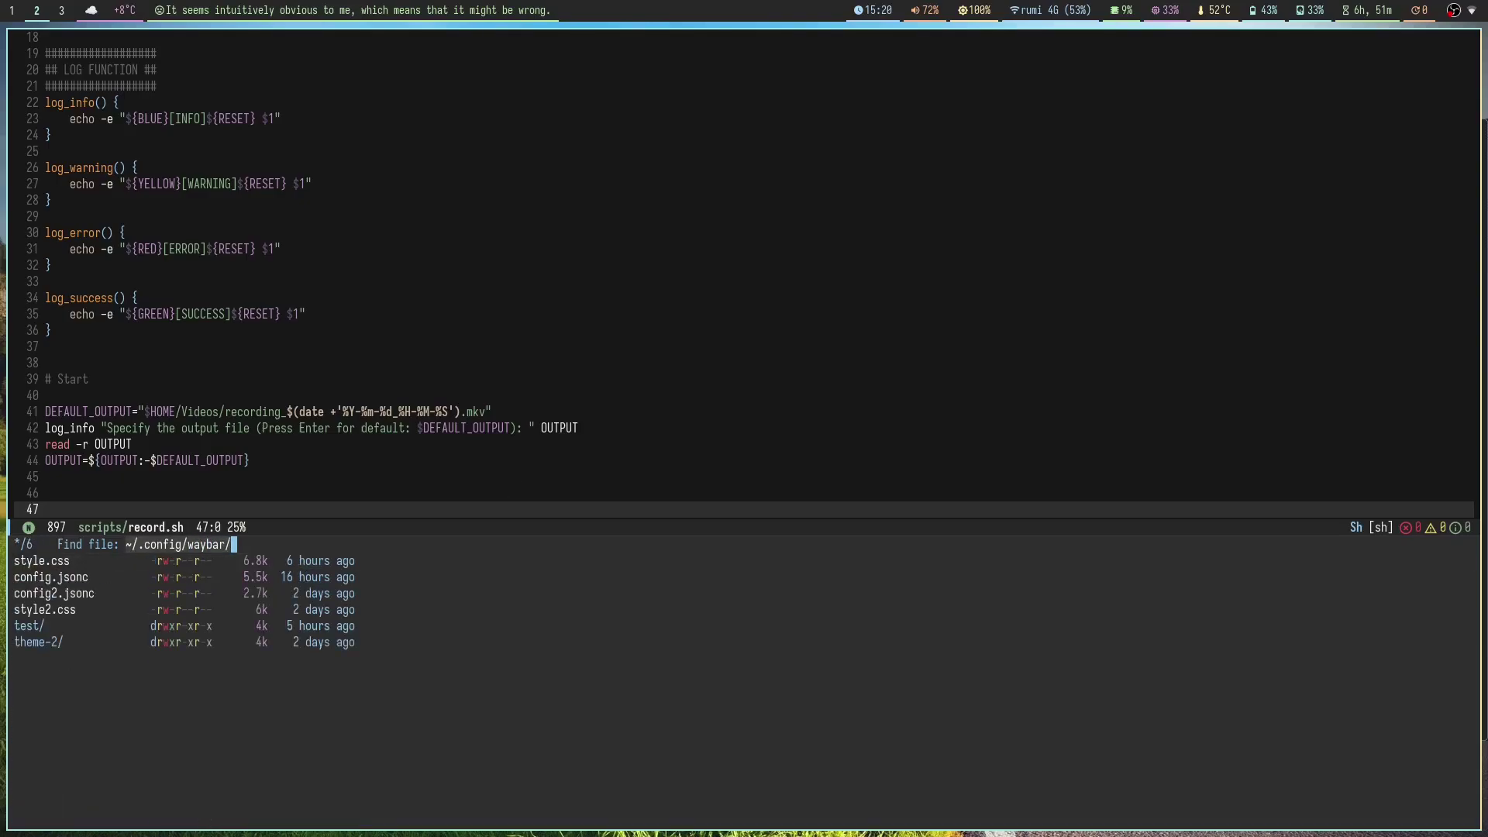
pyautogui.write('theme-2')
pyautogui.press('super+3')
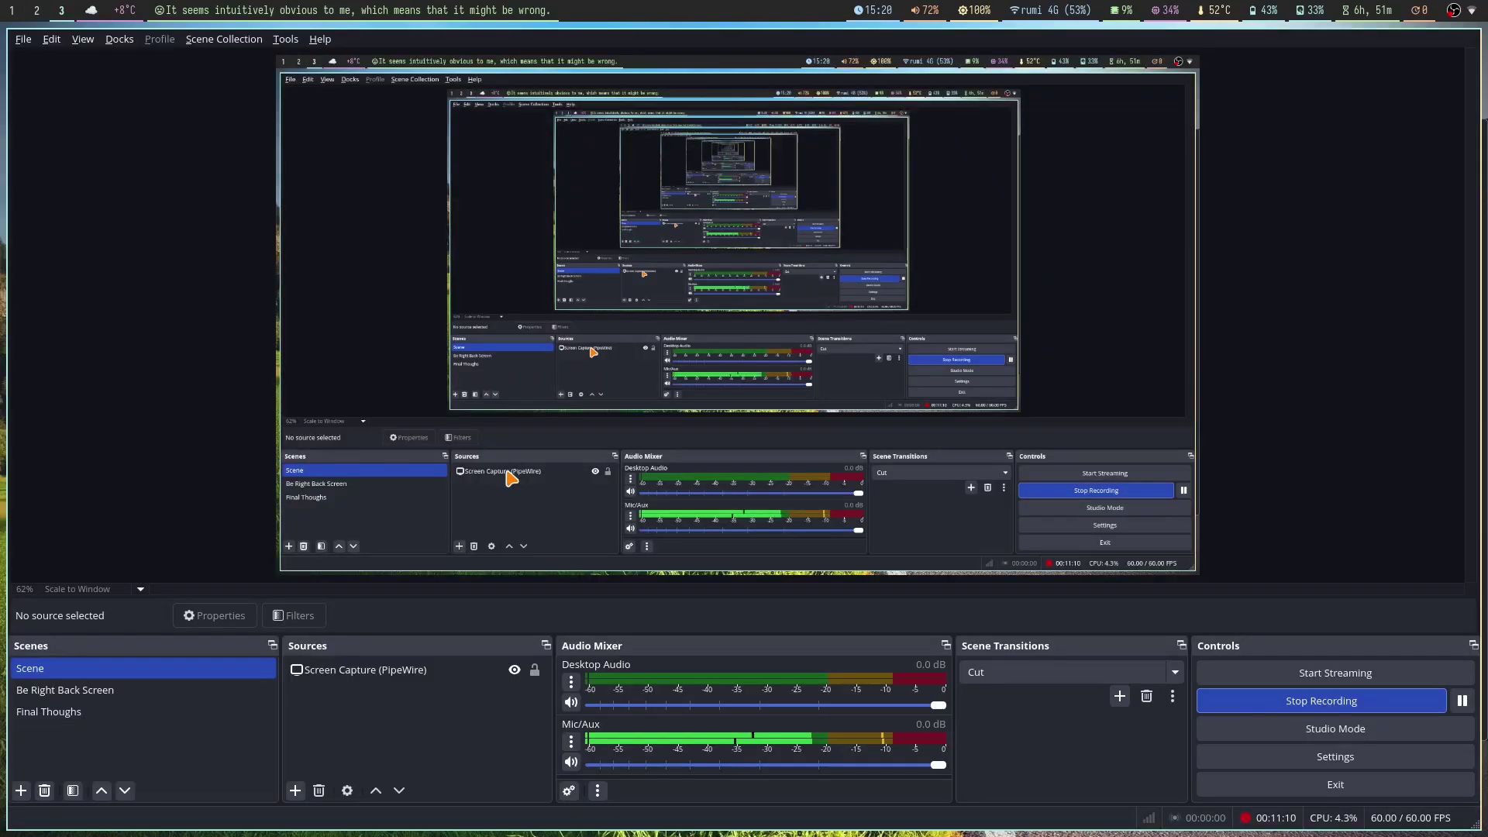
pyautogui.press('super+4')
pyautogui.press('super+Return')
# Step: Enter .config/waybar/theme-2 and launch waybar with config.jsonc and style.css
pyautogui.write('cd .config/waybar')
pyautogui.press('Return')
pyautogui.write('th')
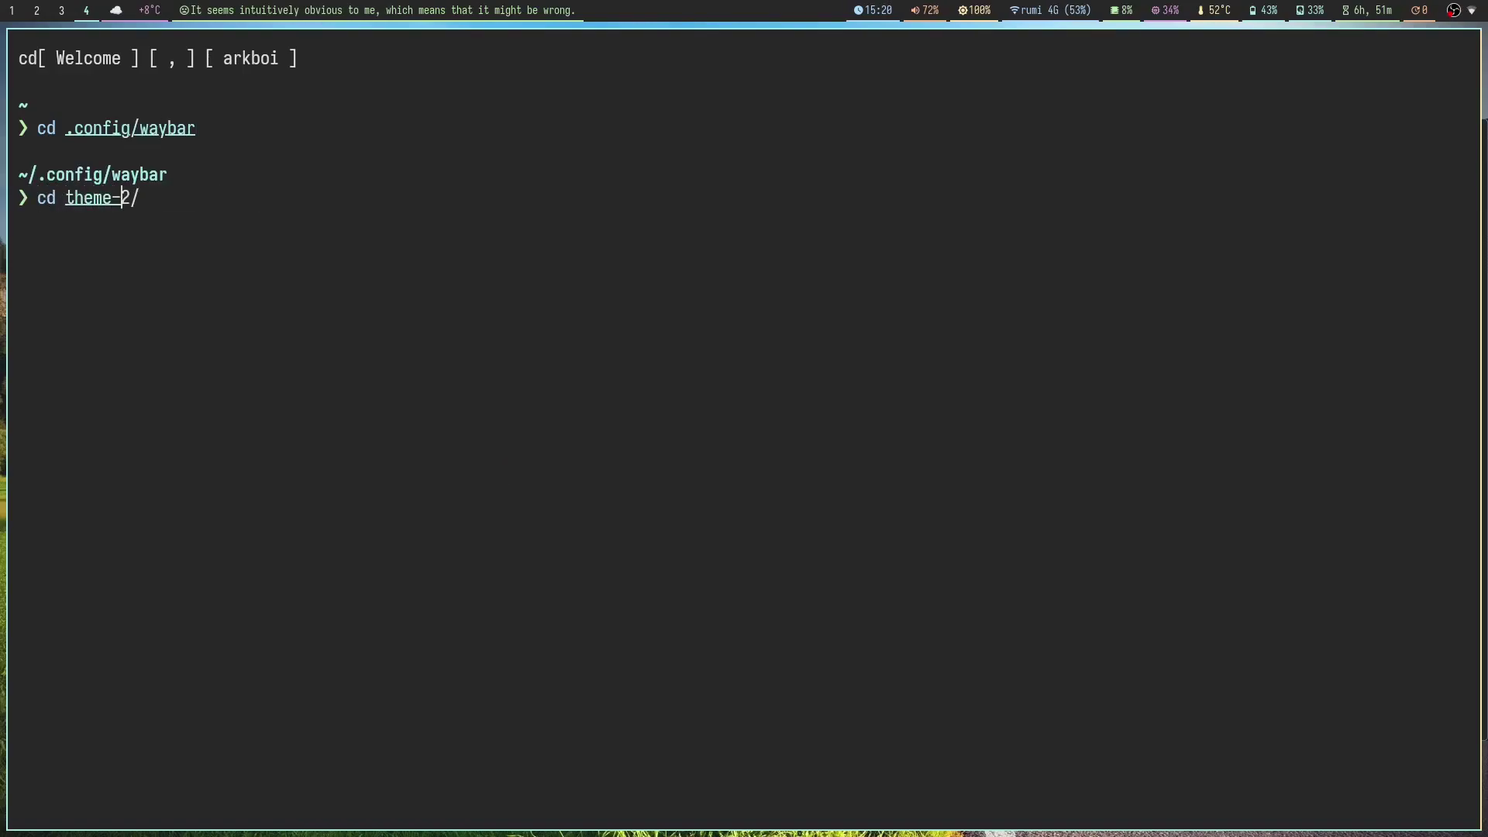
pyautogui.write('eme-')
pyautogui.press('Right')
pyautogui.press('Return')
pyautogui.write('waybar')
pyautogui.press('Right')
pyautogui.press('Return')
# Step: Stop the running waybar and close its terminal on workspace 4
pyautogui.press('super+5')
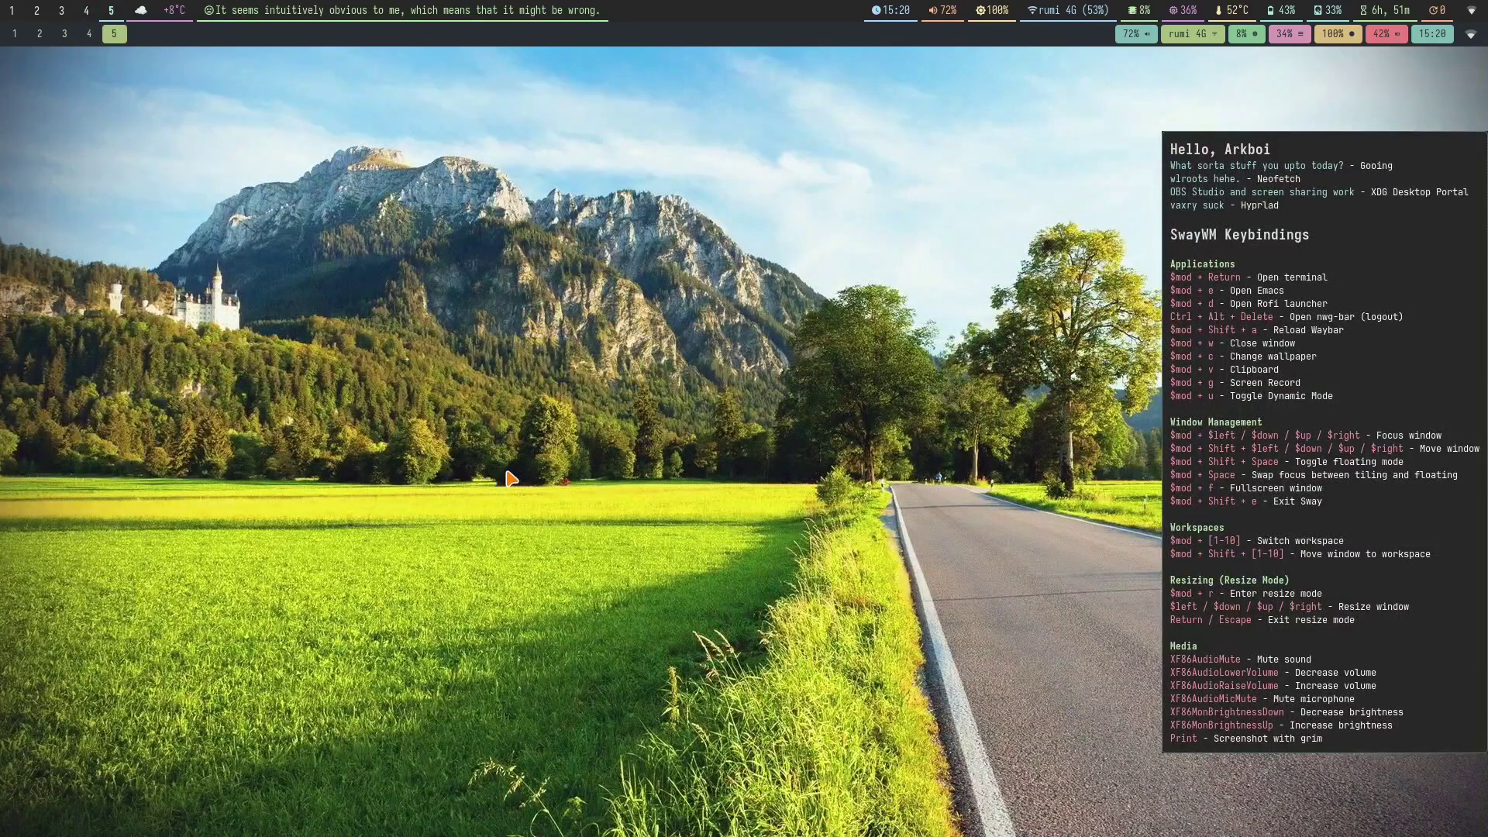
pyautogui.press('super+4')
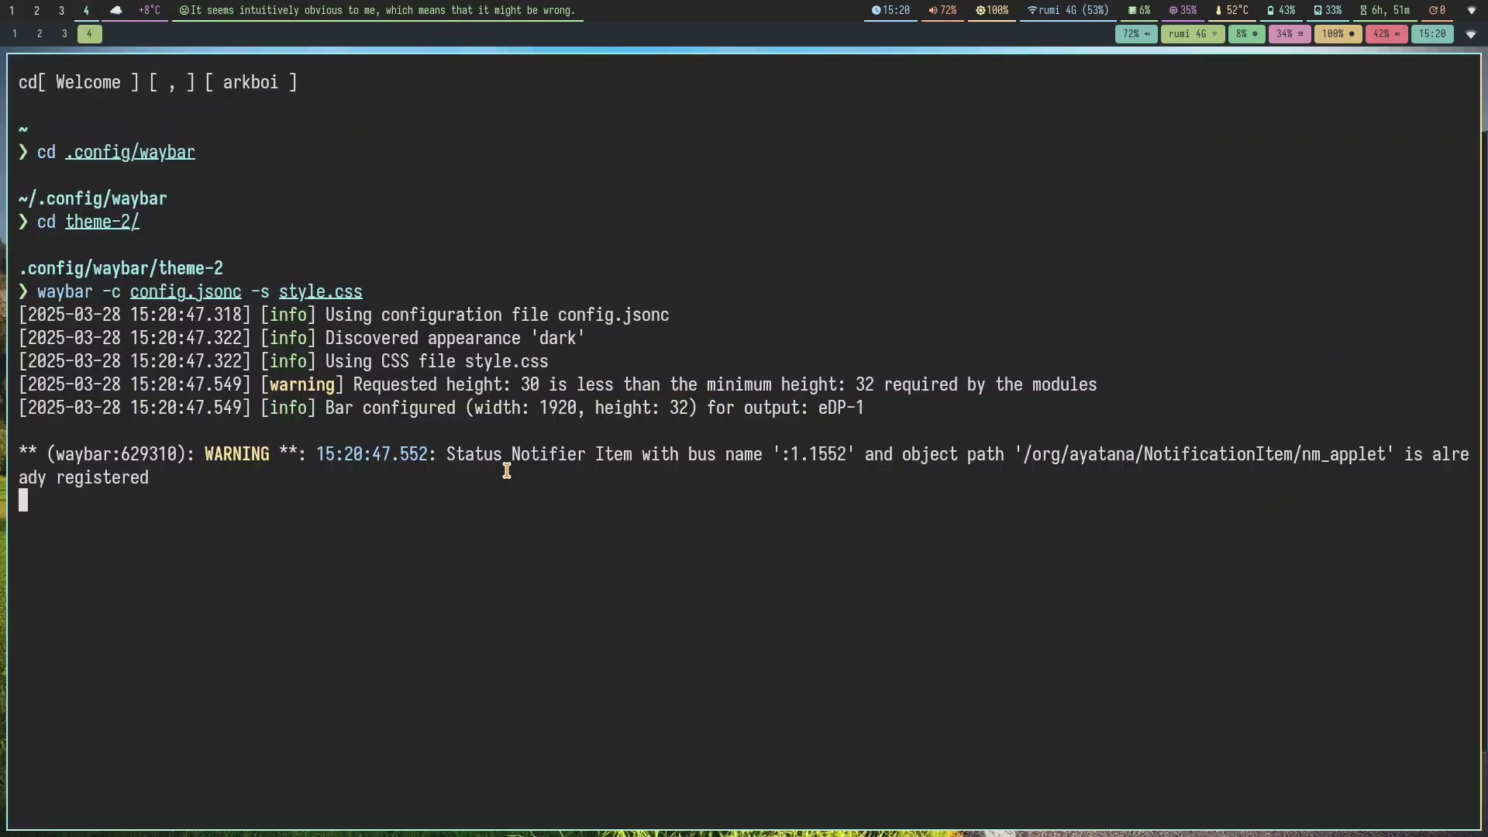
pyautogui.hotkey('ctrl', 'c')
pyautogui.press('super+q')
# Step: Close the workspace 4 terminal, then scroll the rofi wallpaper gallery and click a thumbnail
pyautogui.press('super+Return')
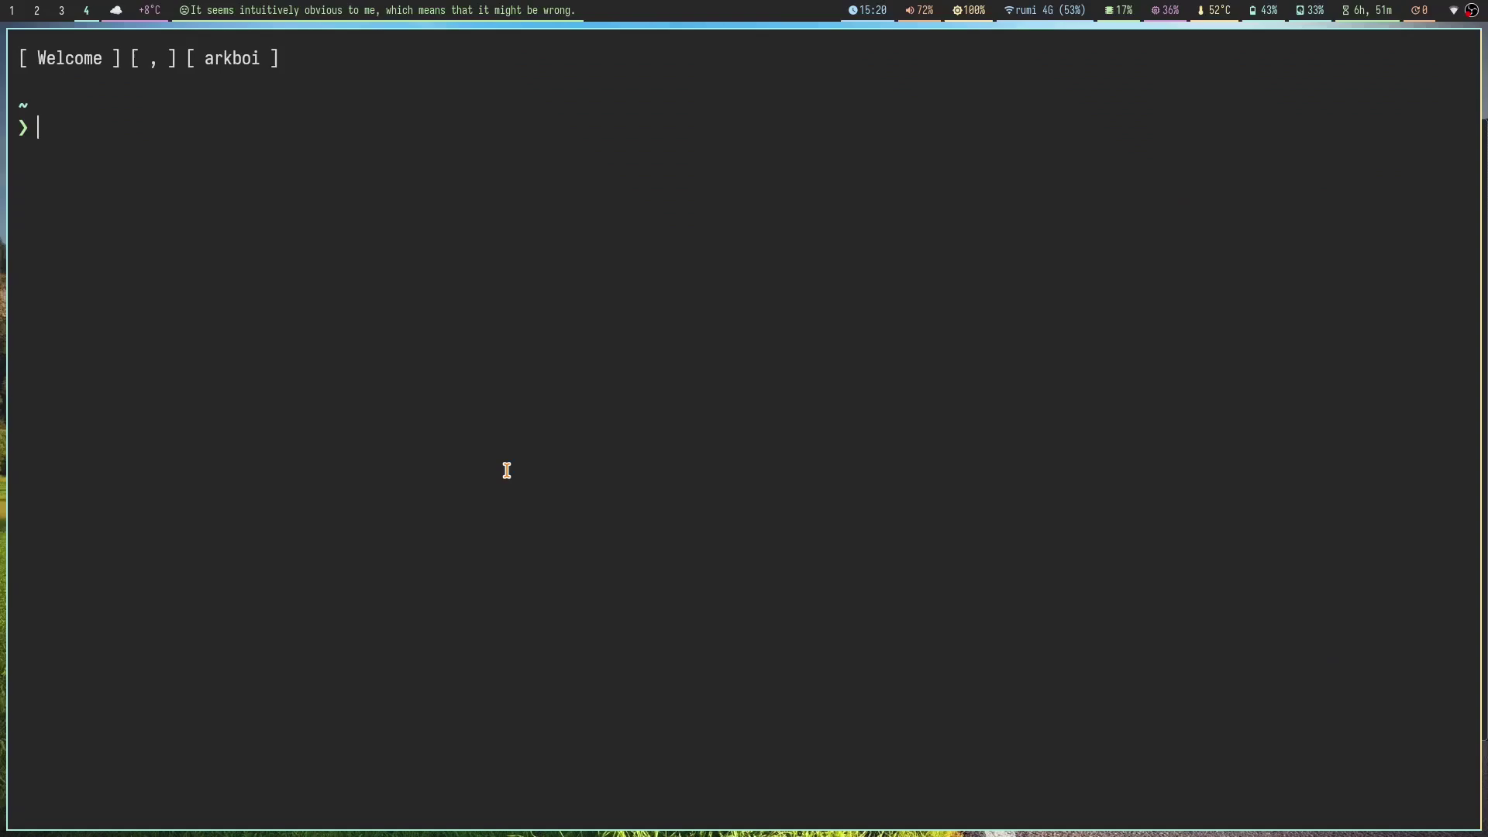
pyautogui.press('super+w')
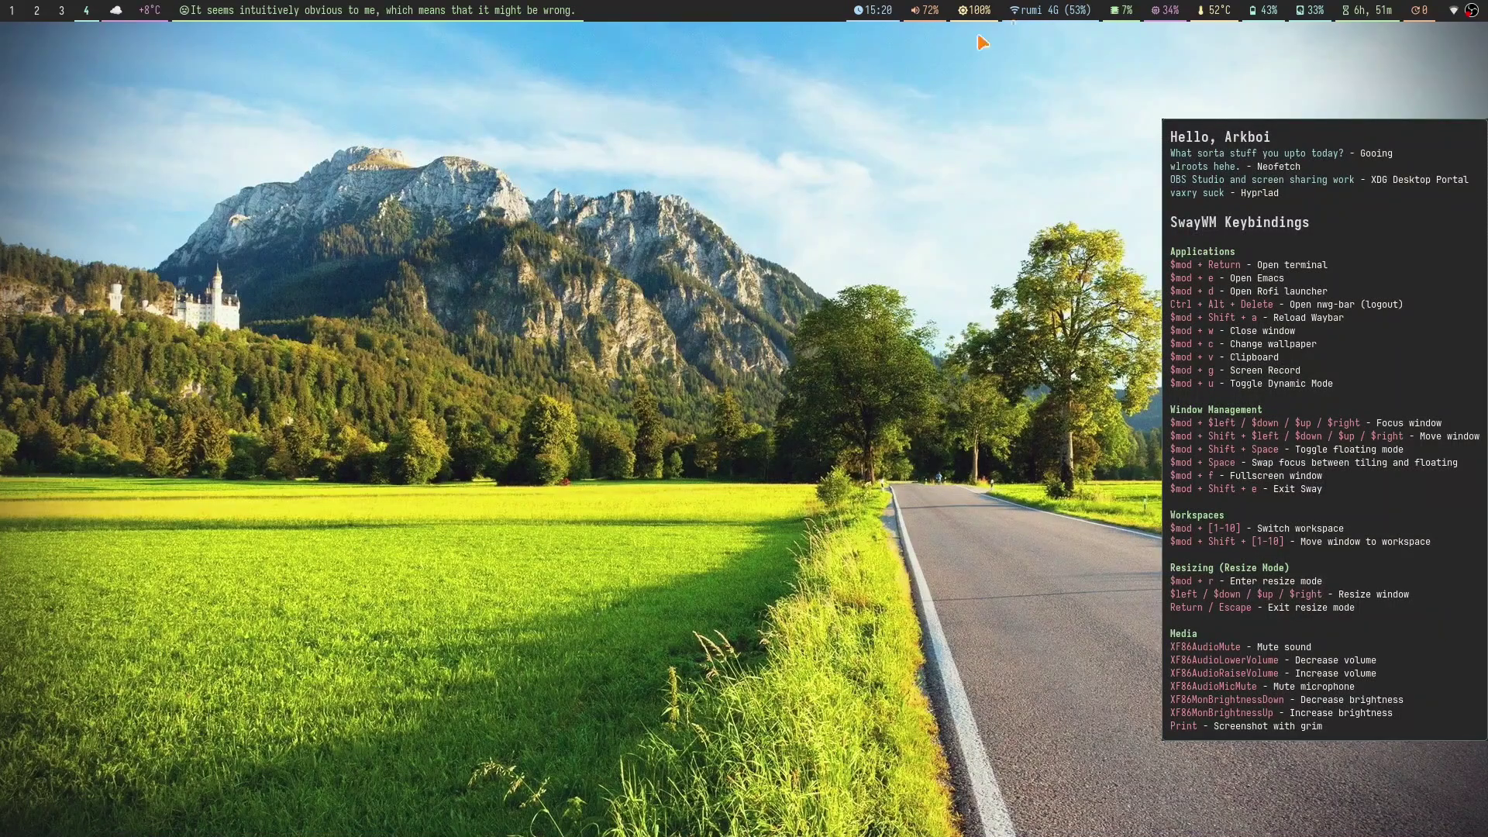
pyautogui.press('super+c')
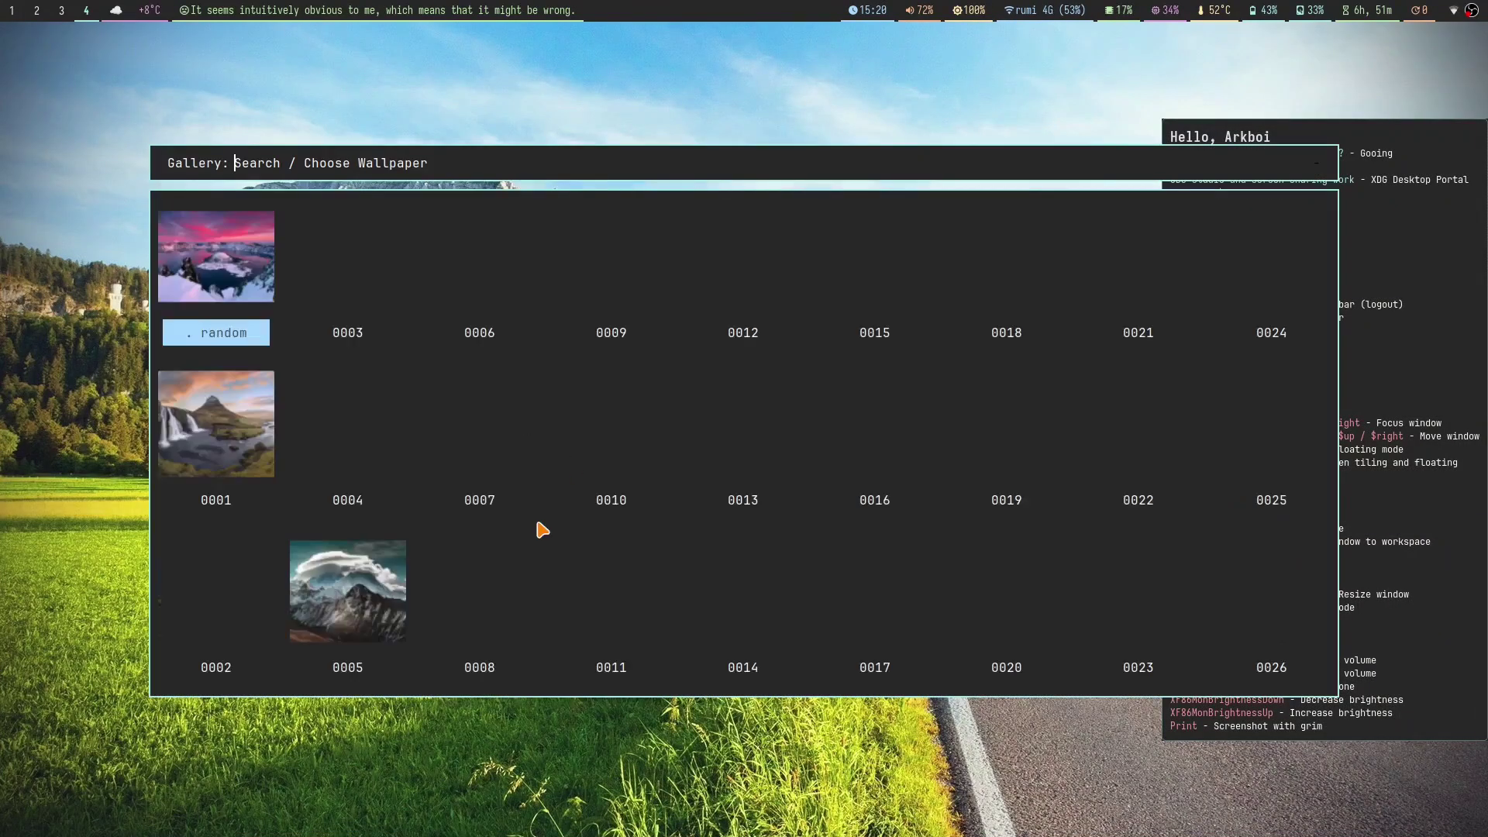
pyautogui.scroll(-1, 1302, 585)
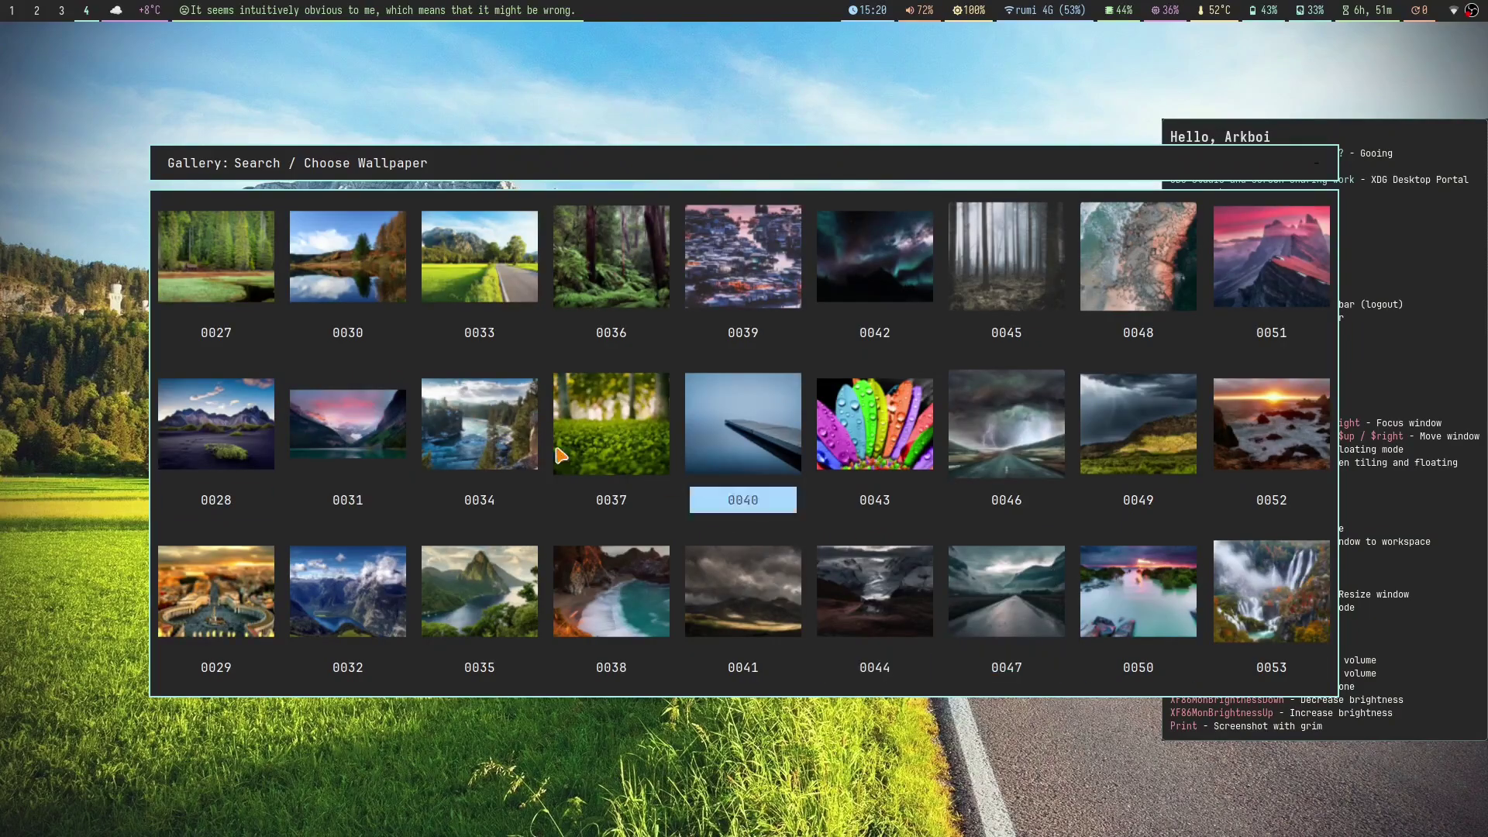
pyautogui.click(750, 258)
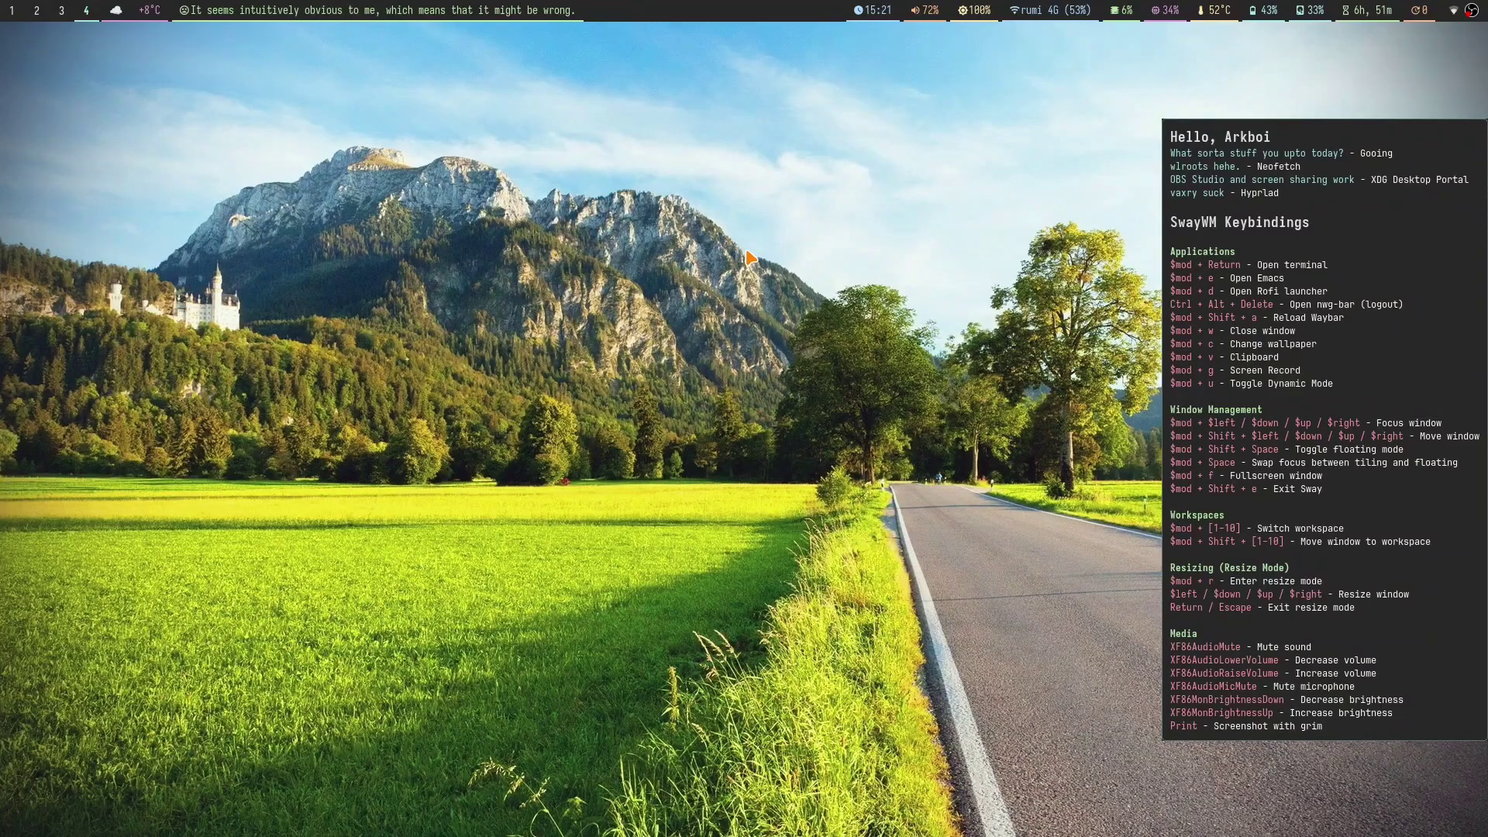
# Step: Run htop in a terminal beside OBS on workspace 3
pyautogui.press('super+3')
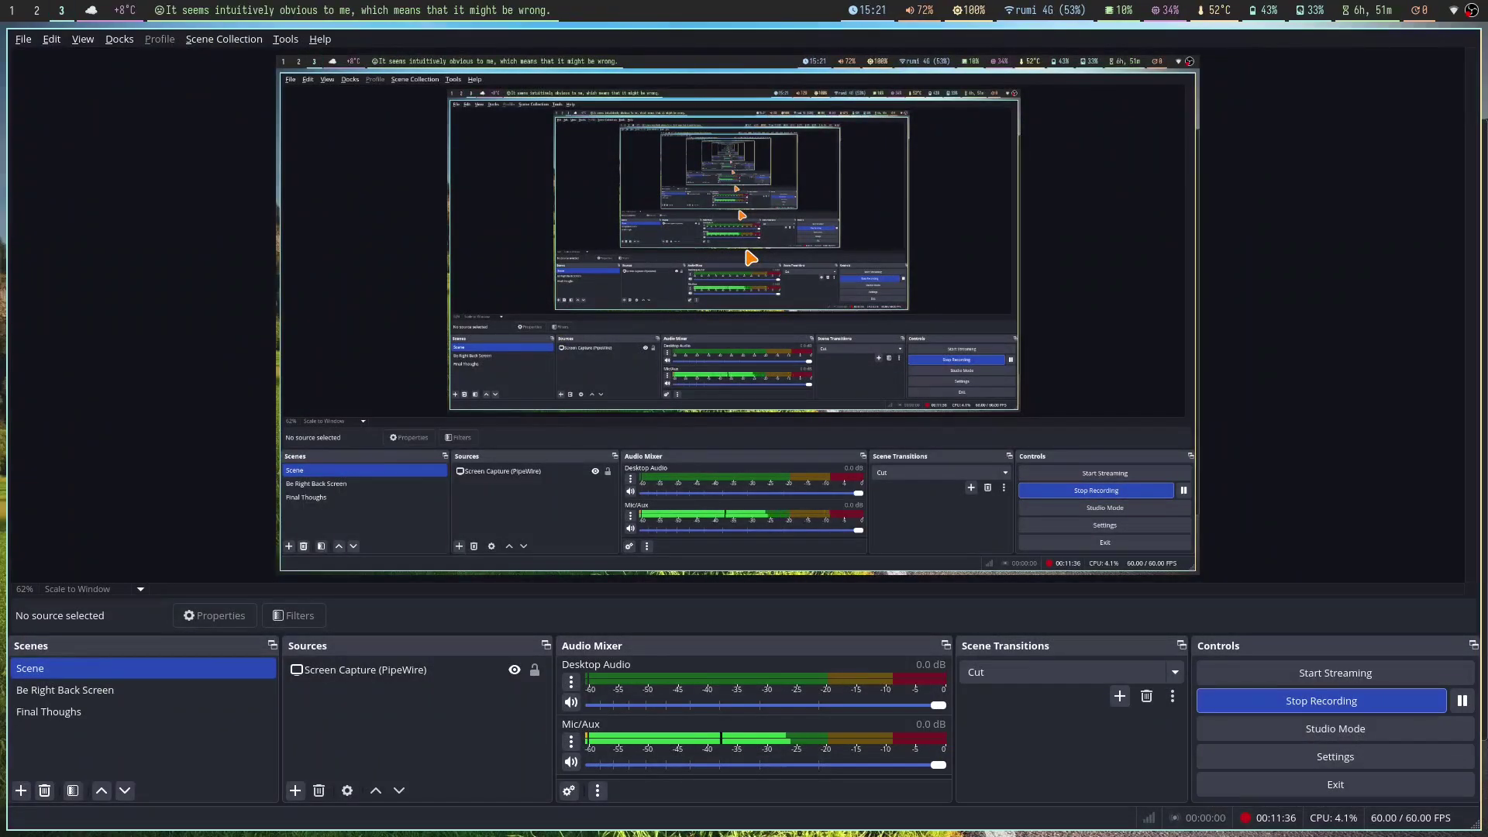
pyautogui.press('super+Return')
pyautogui.write('htp')
pyautogui.press('BackSpace')
pyautogui.write('op')
pyautogui.press('Return')
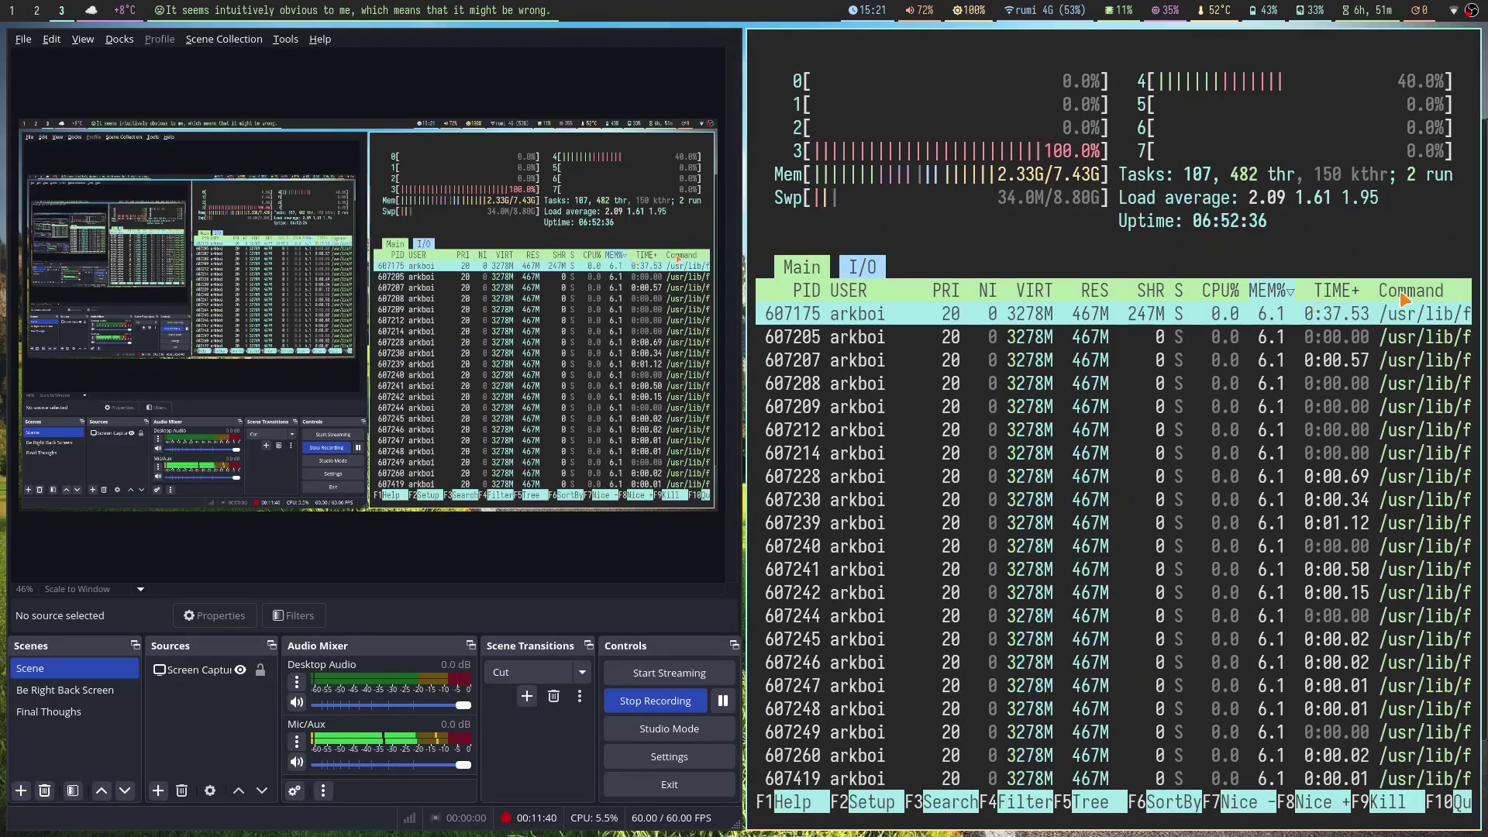
# Step: Toggle htop fullscreen, try an F3 search, quit, close the terminal, and go to workspace 4
pyautogui.press('super+f')
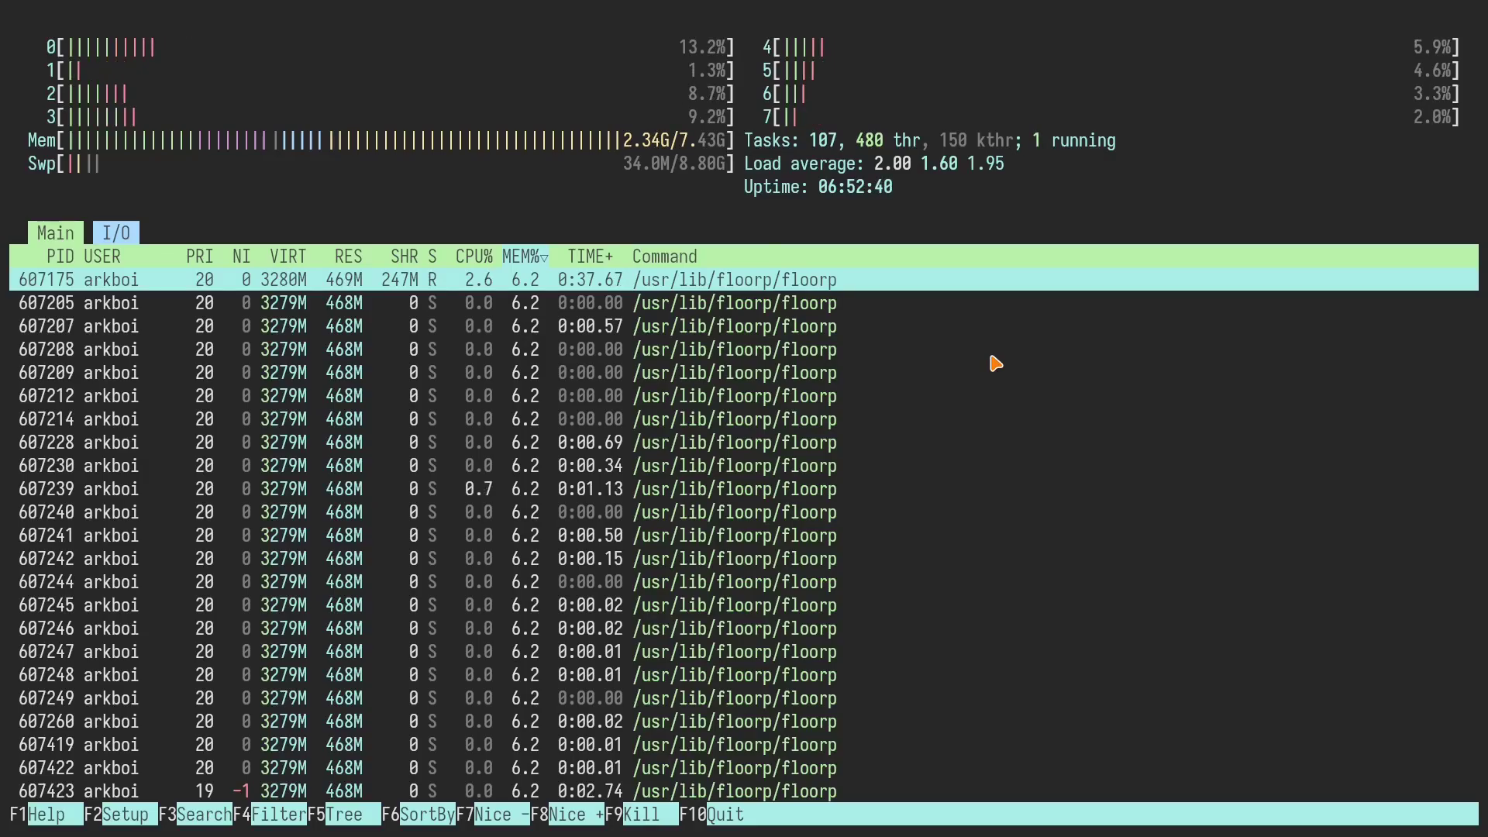
pyautogui.press('super+f')
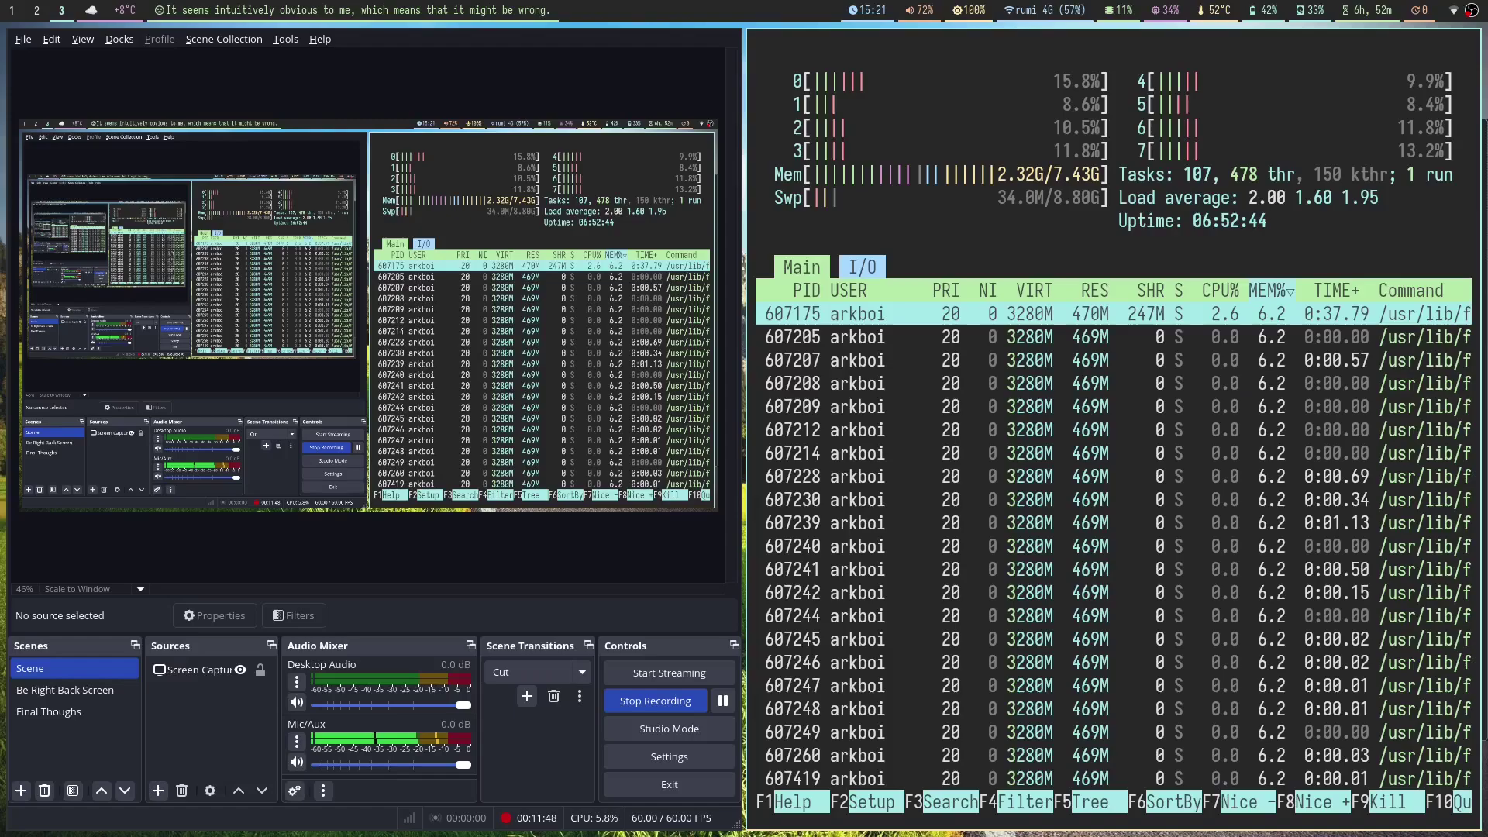
pyautogui.press('F3')
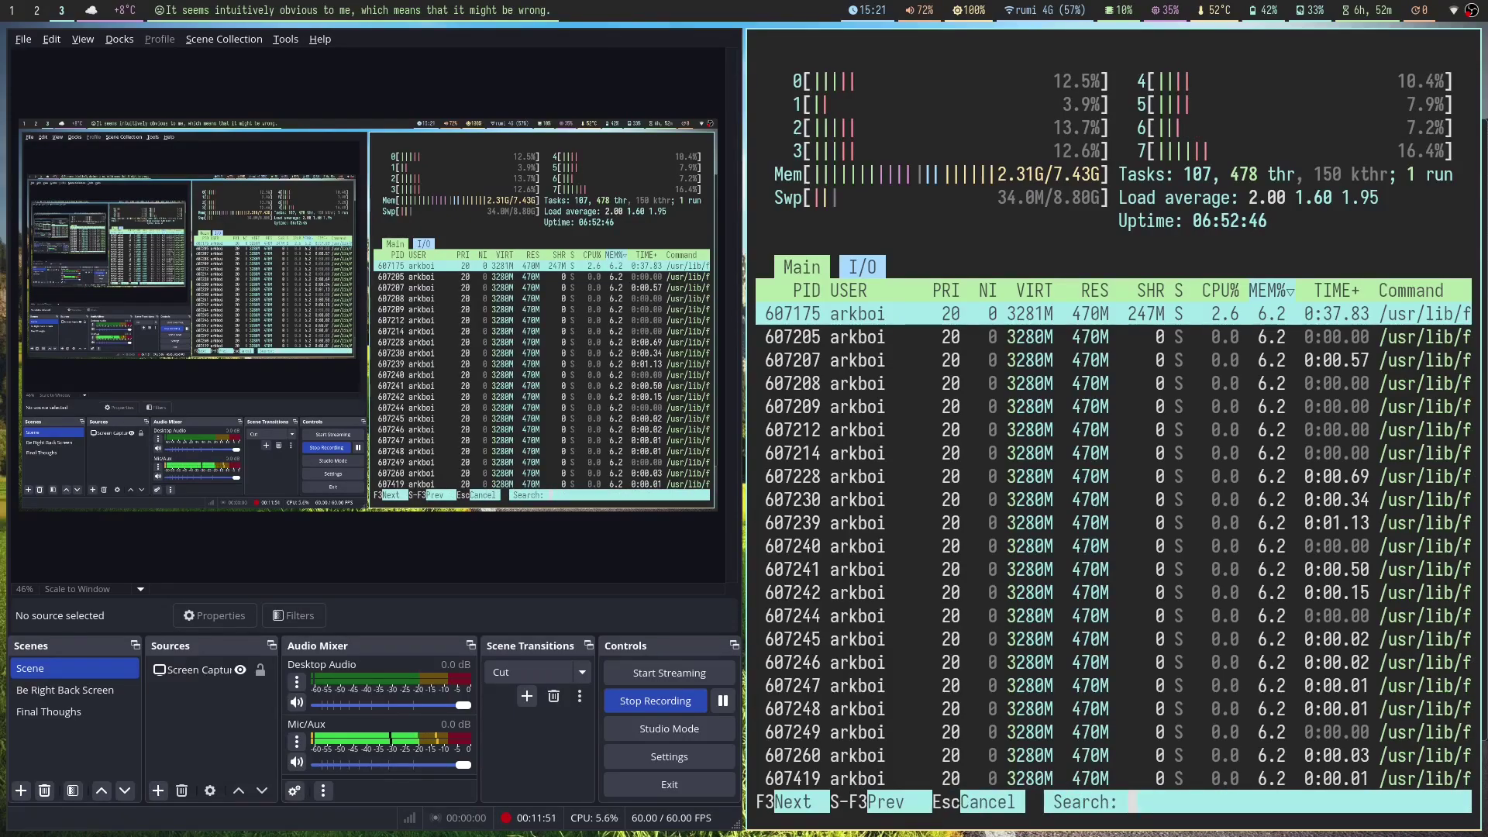
pyautogui.press('Escape')
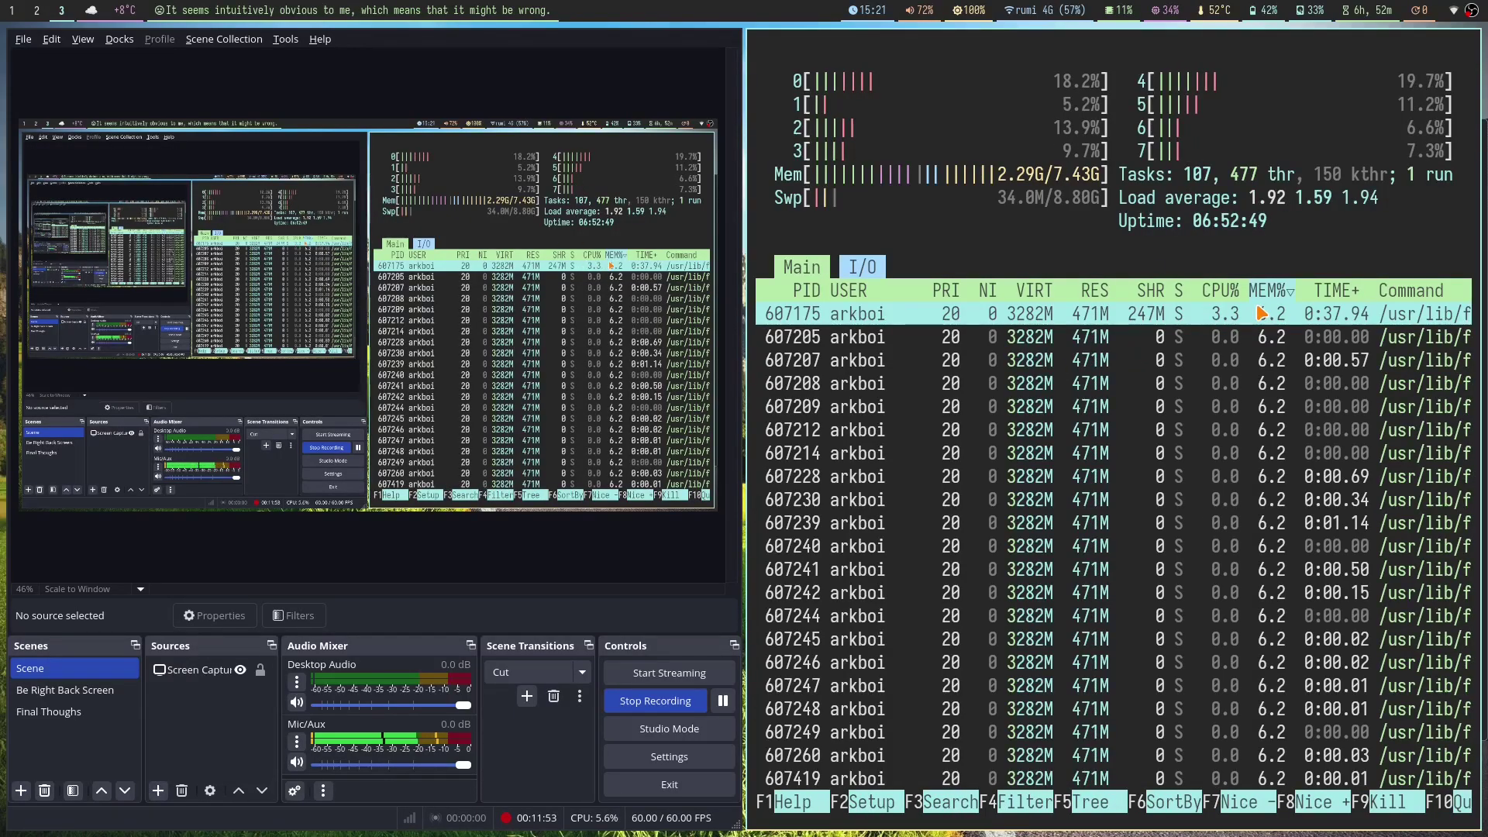
pyautogui.press('q')
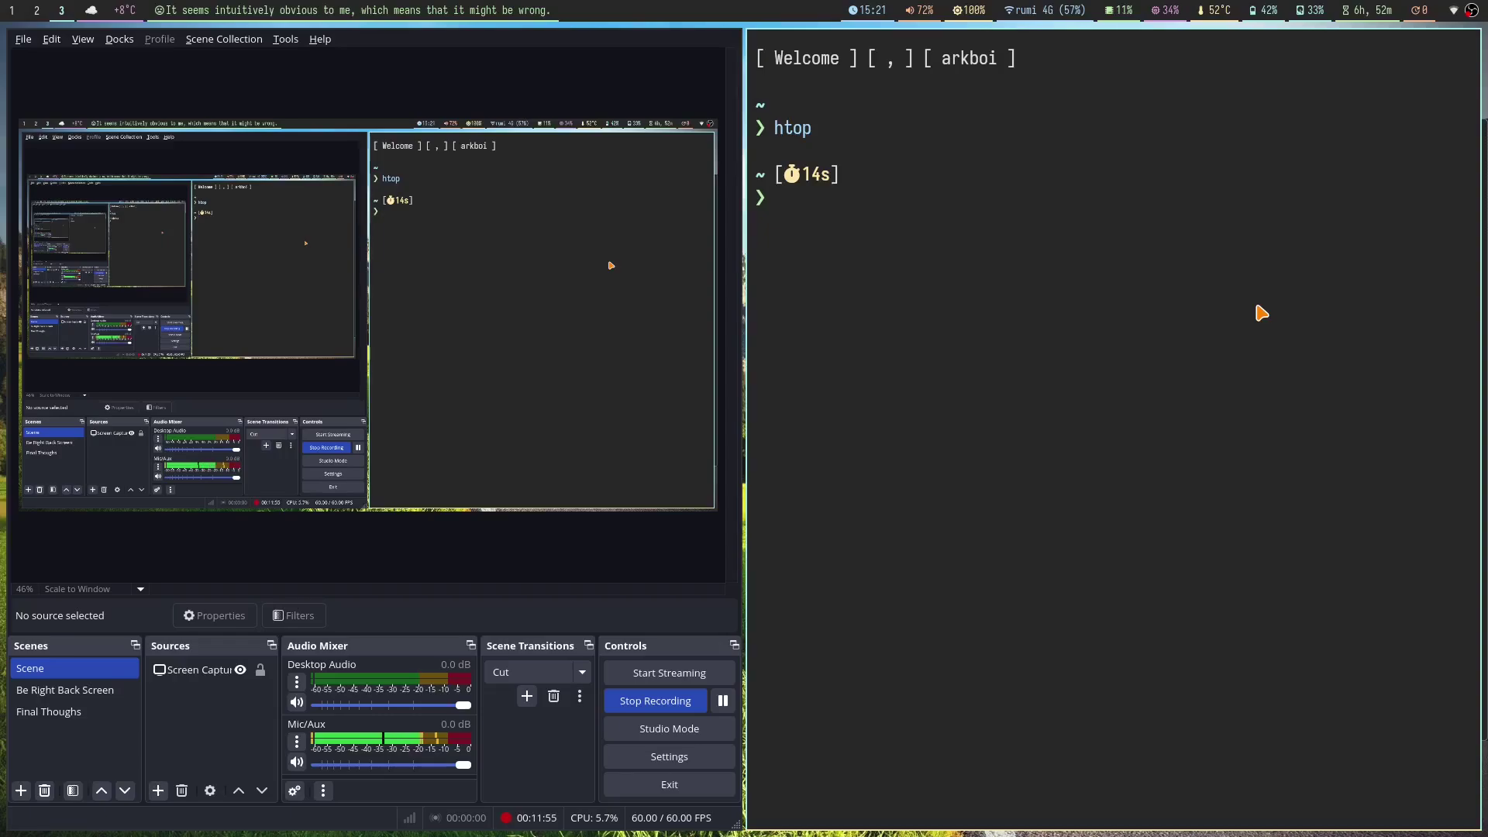
pyautogui.hotkey('ctrl', 'd')
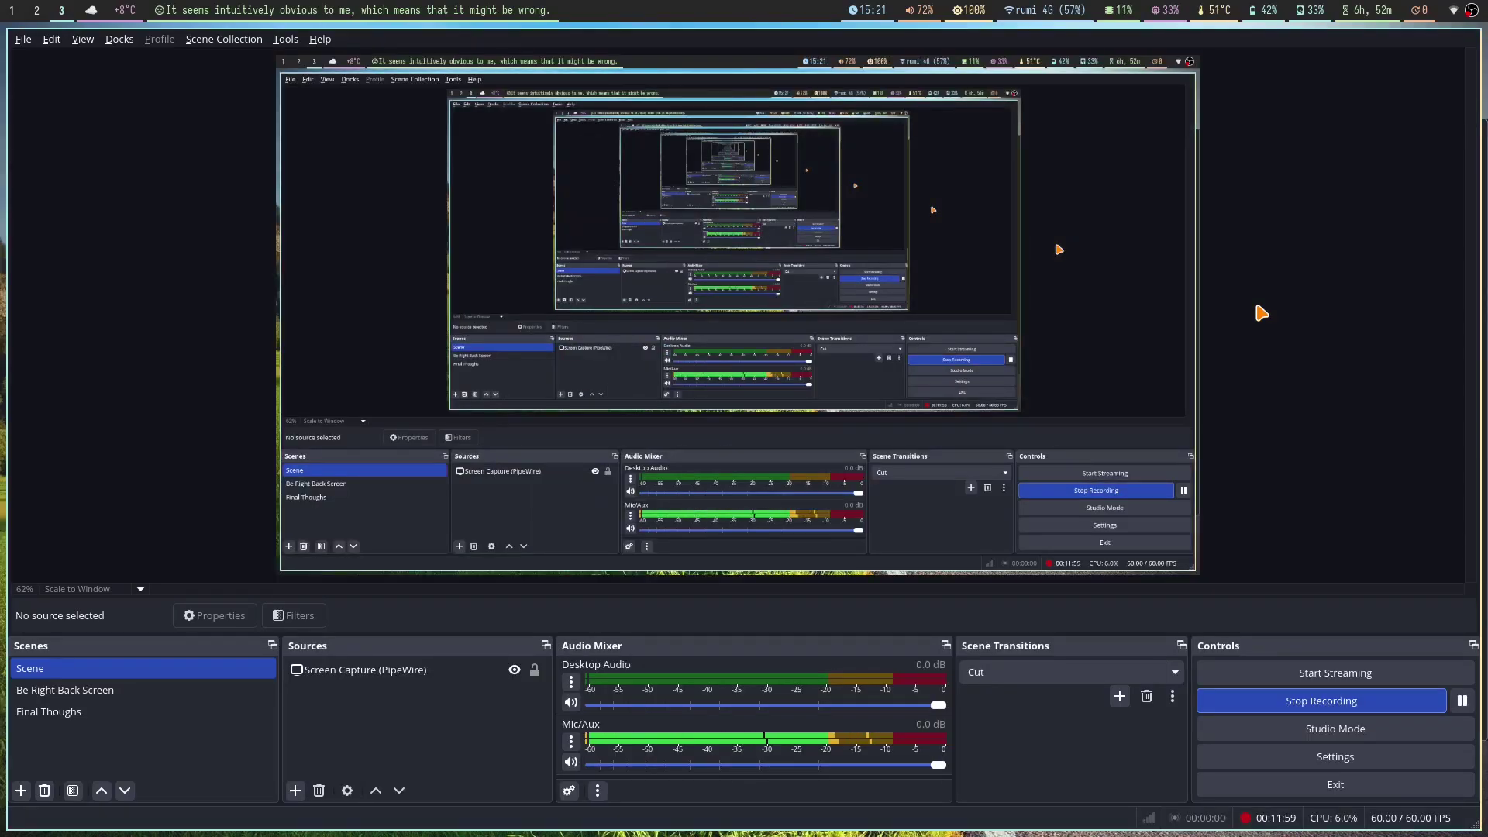
pyautogui.press('super+4')
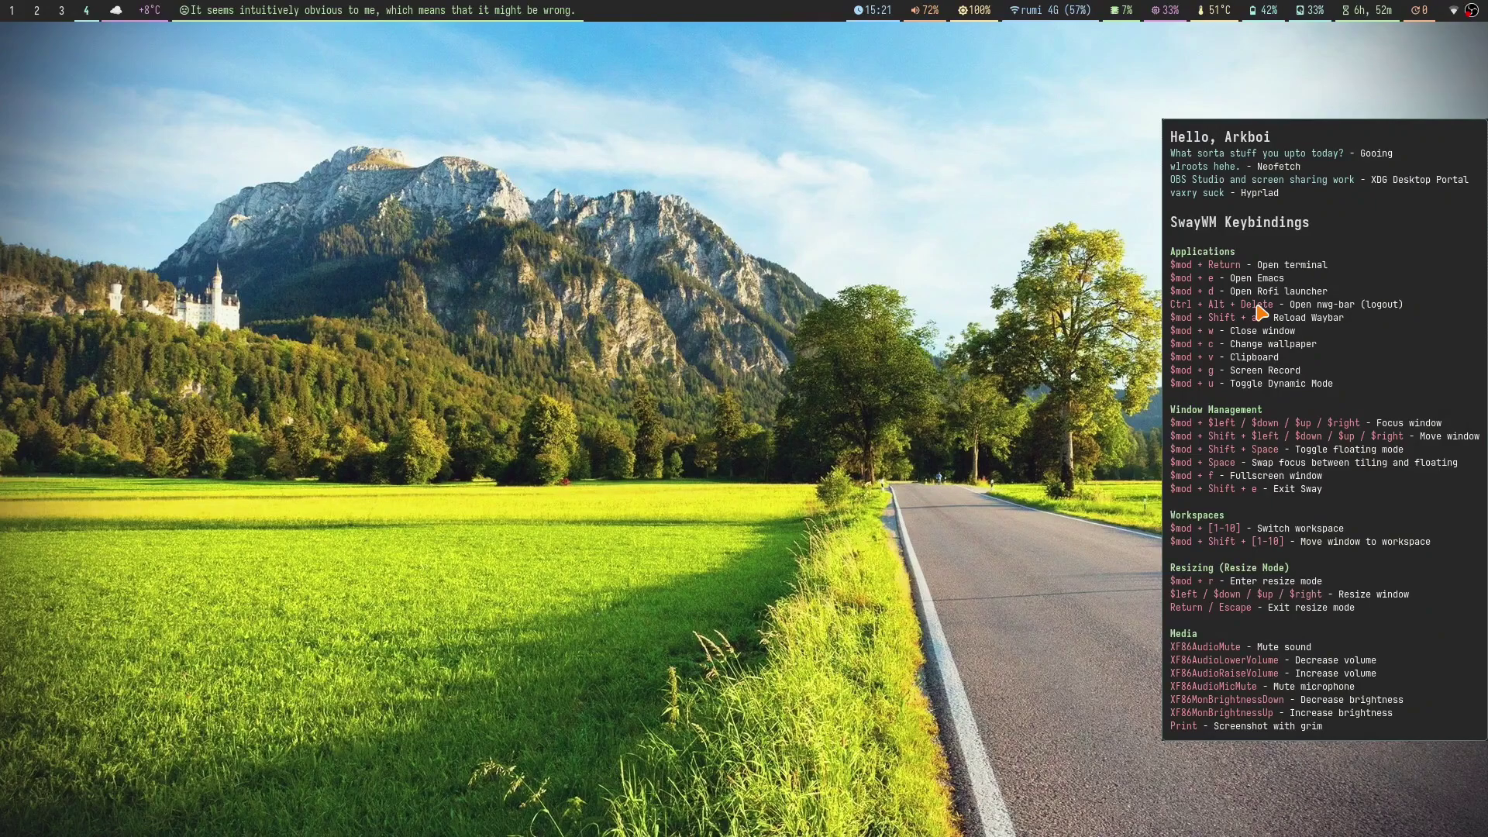
# Step: Open tiled kitty terminals on workspace 4, then close two right-hand ones
pyautogui.press('super+Return')
pyautogui.press('super+Return')
pyautogui.press('super+Return')
pyautogui.press('super+Return')
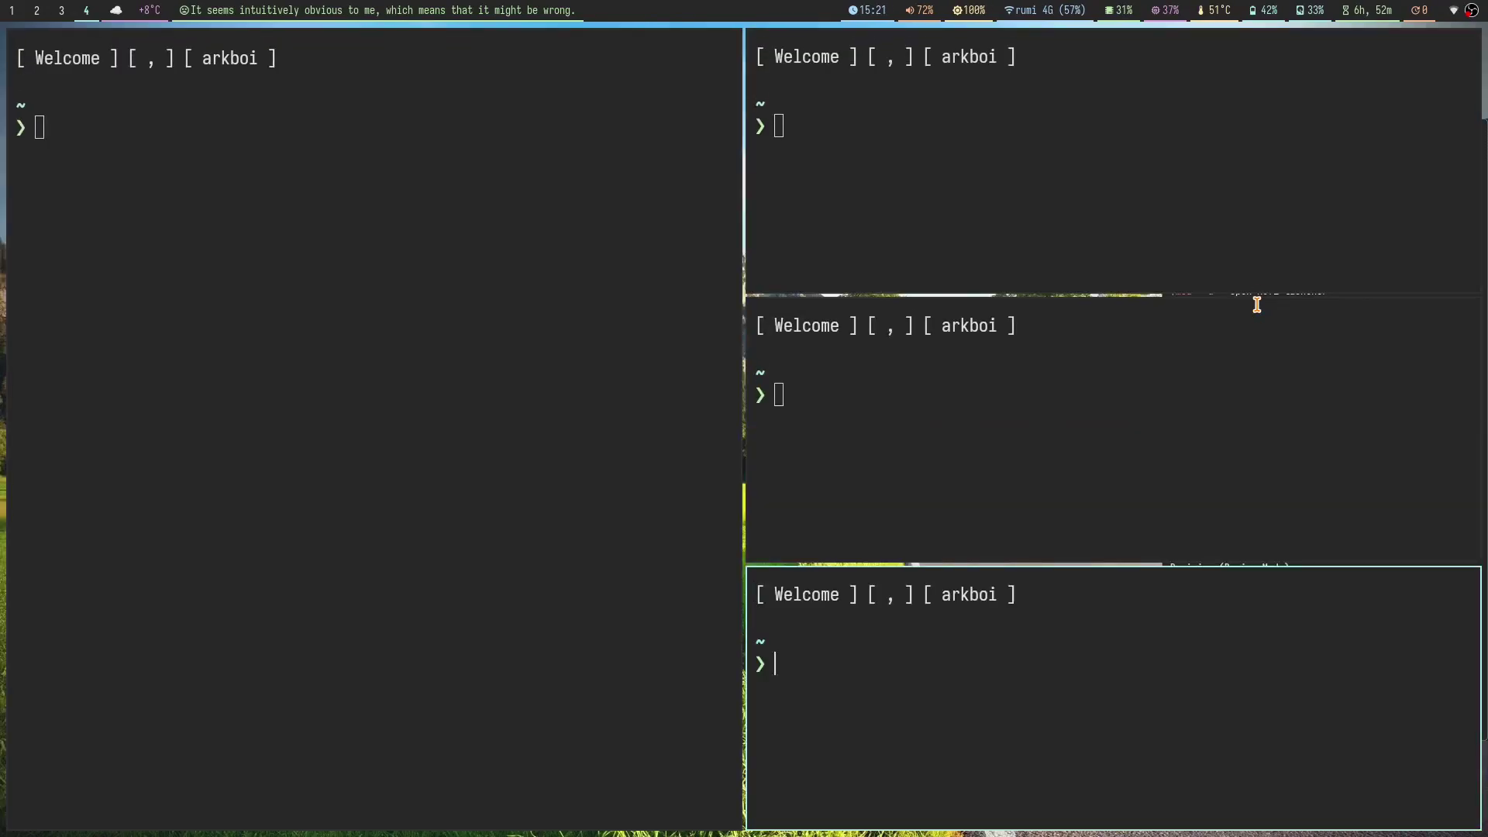
pyautogui.press('super+q')
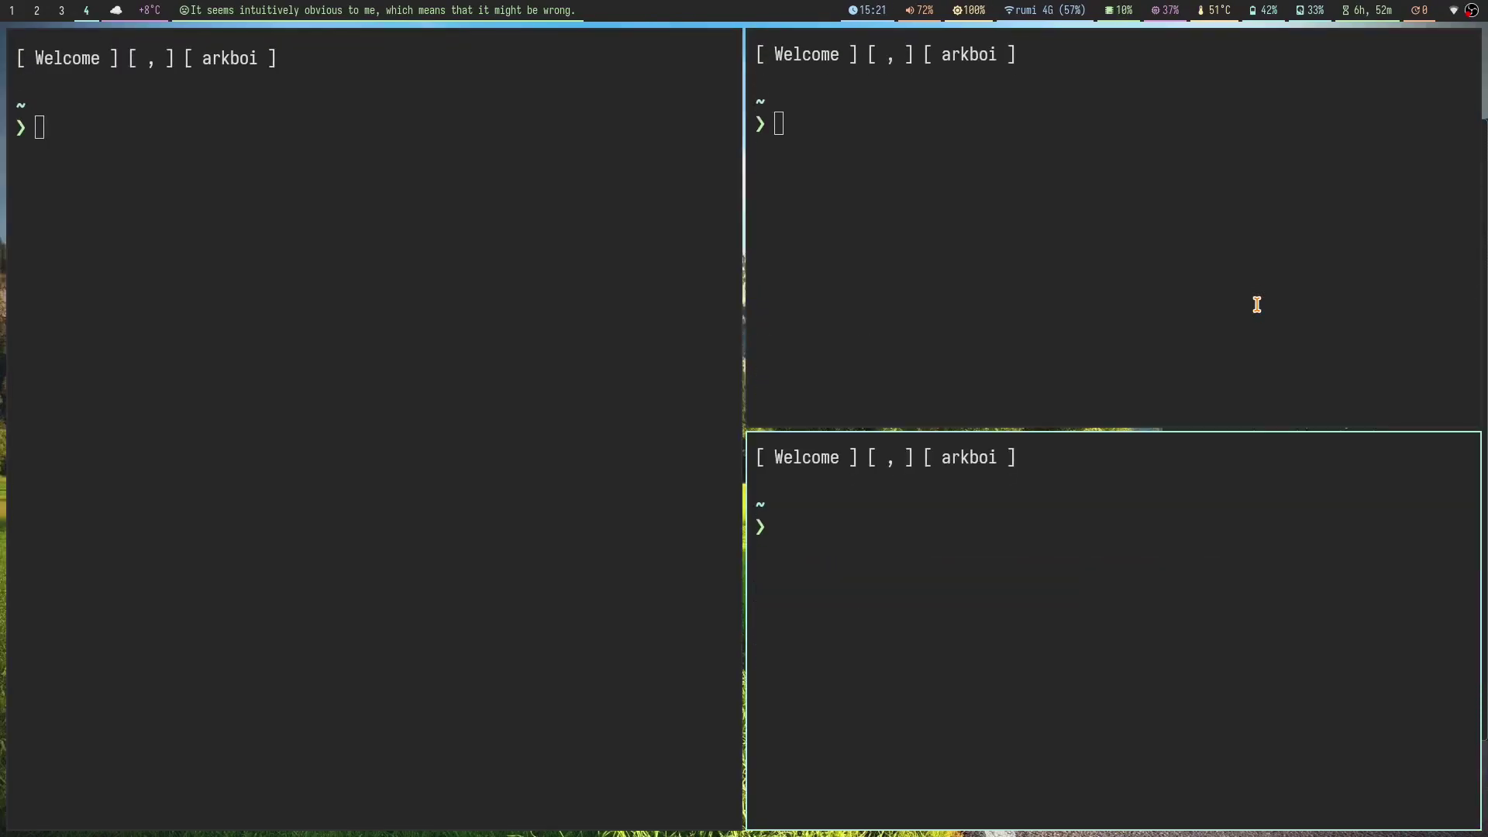
pyautogui.press('super+q')
pyautogui.press('super+q')
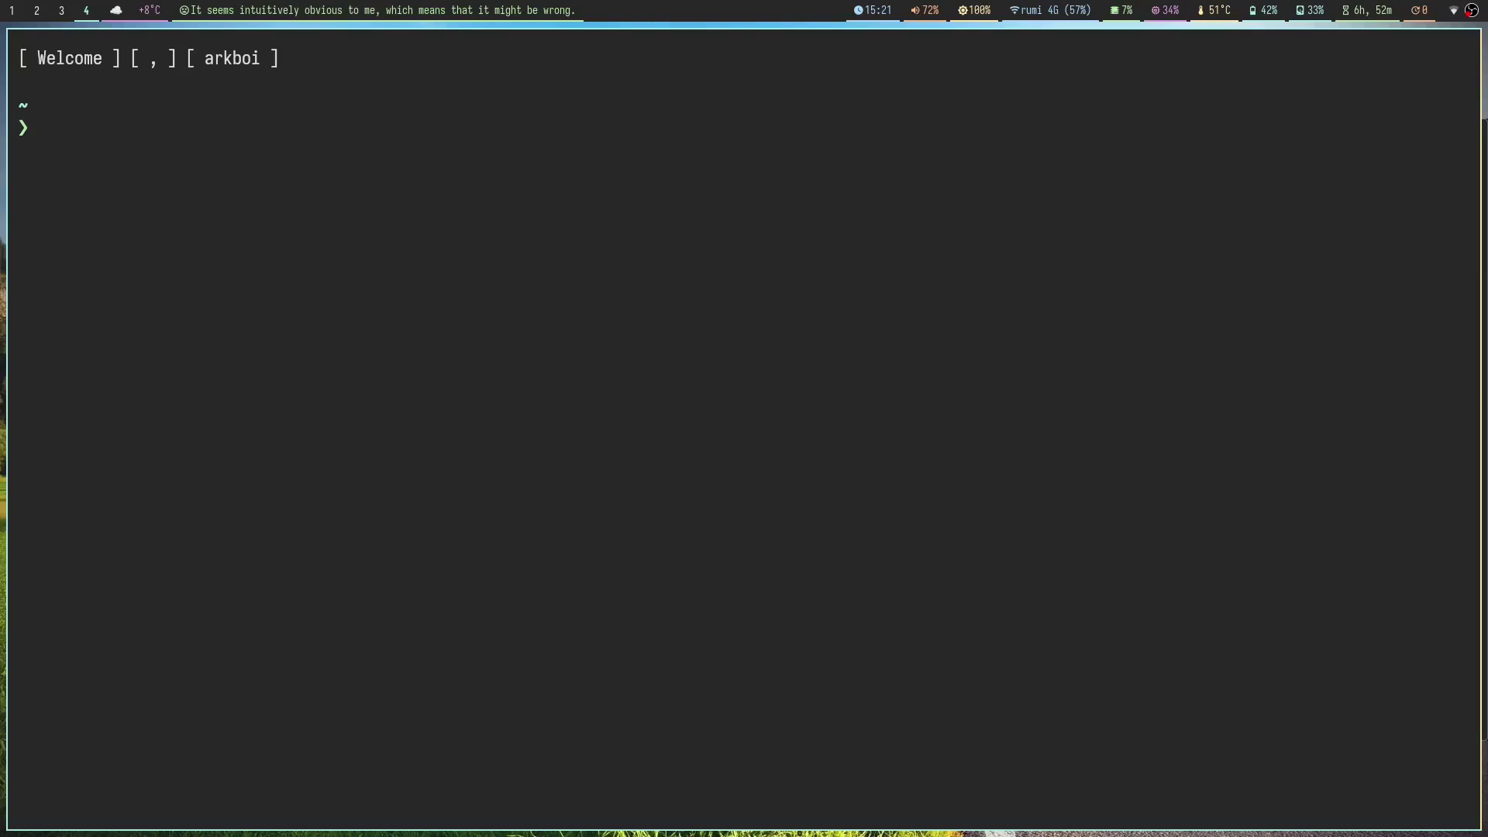
# Step: In a new Floorp tab, search Google for 'sway github' and open the swaywm/sway repository
pyautogui.press('super+1')
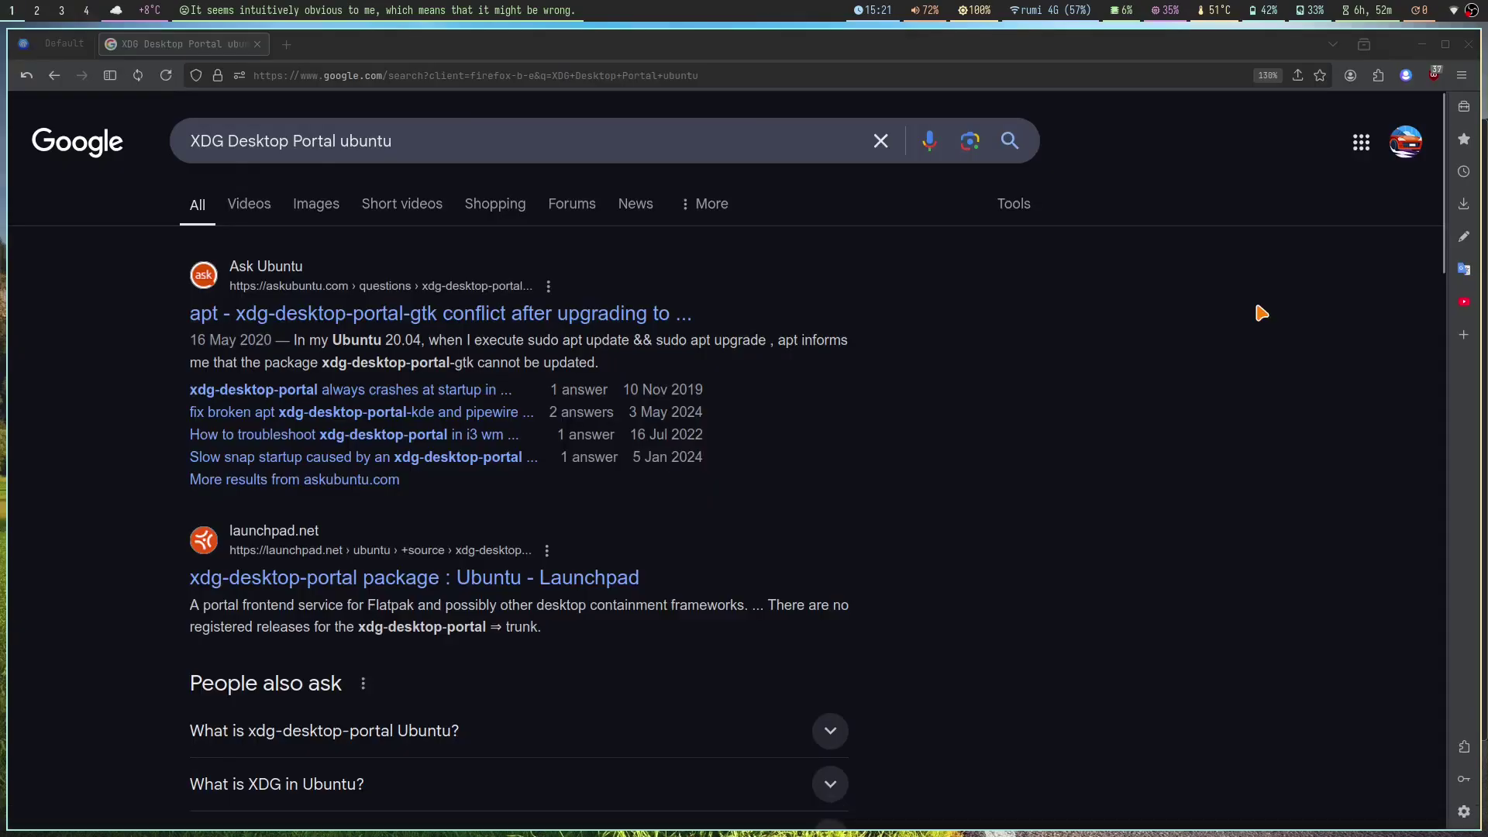
pyautogui.hotkey('ctrl', 't')
pyautogui.write('sway github')
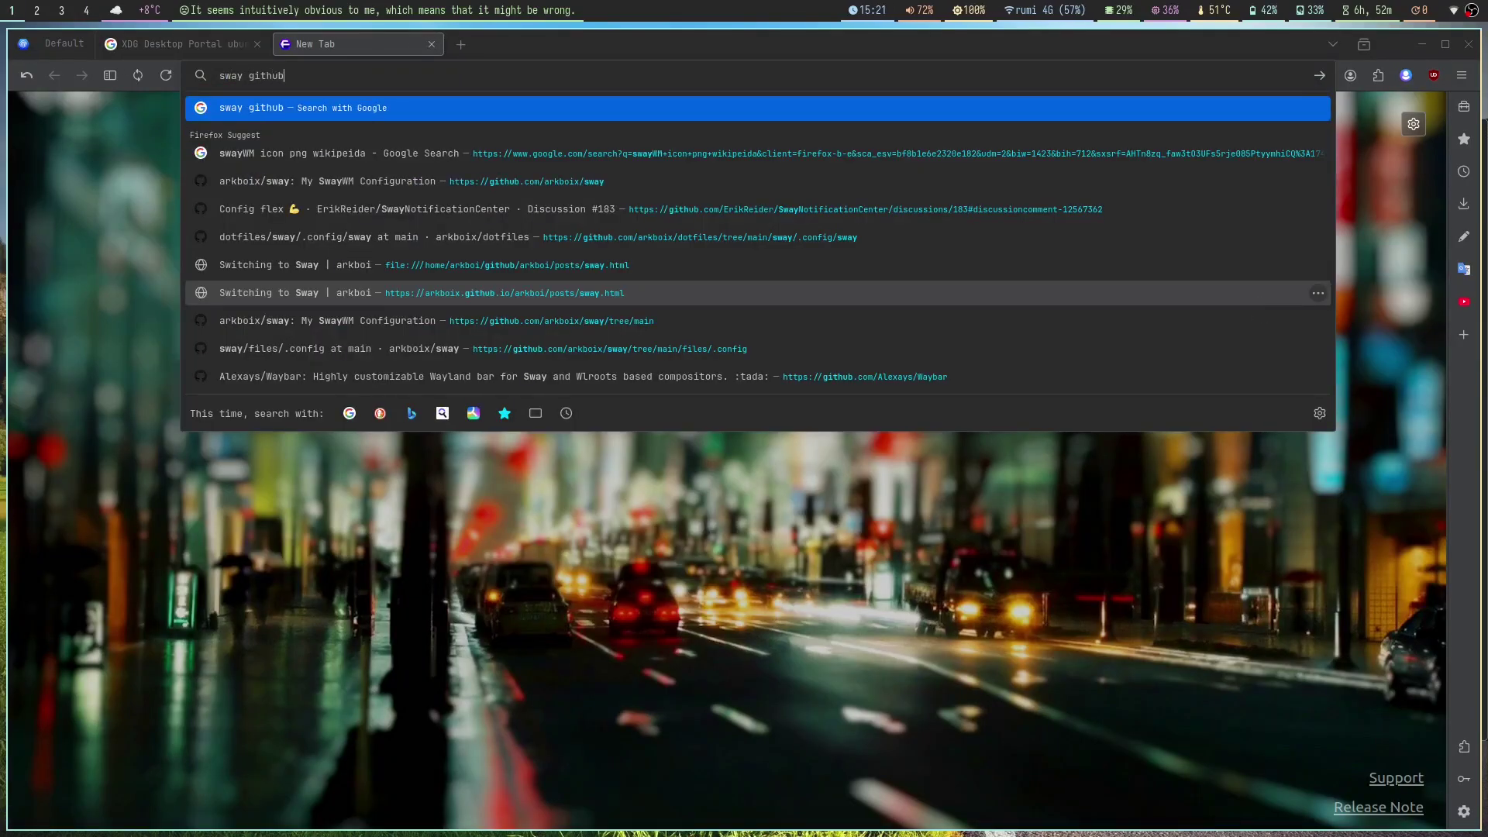
pyautogui.press('Return')
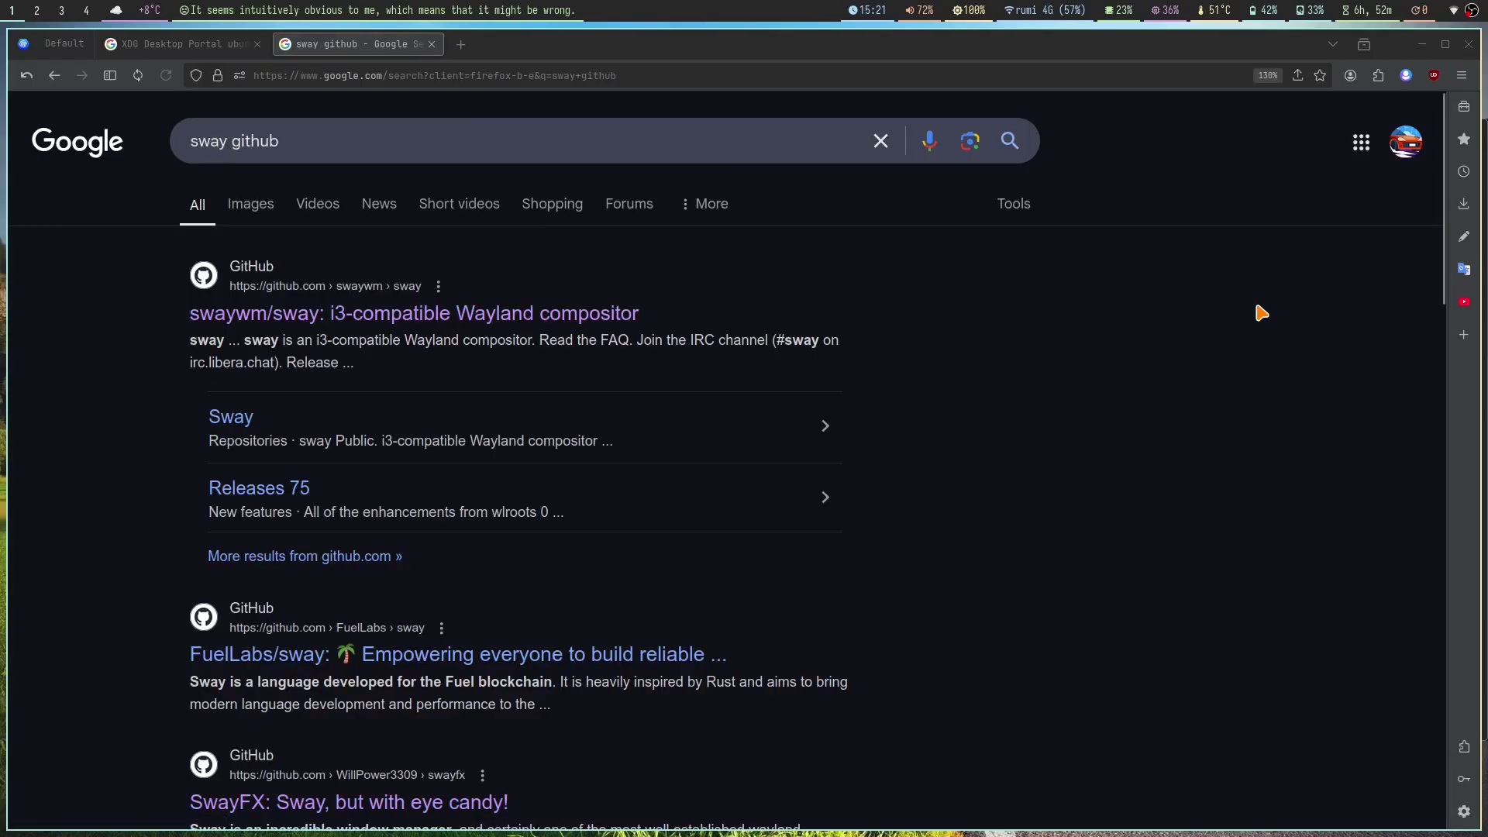
pyautogui.click(352, 317)
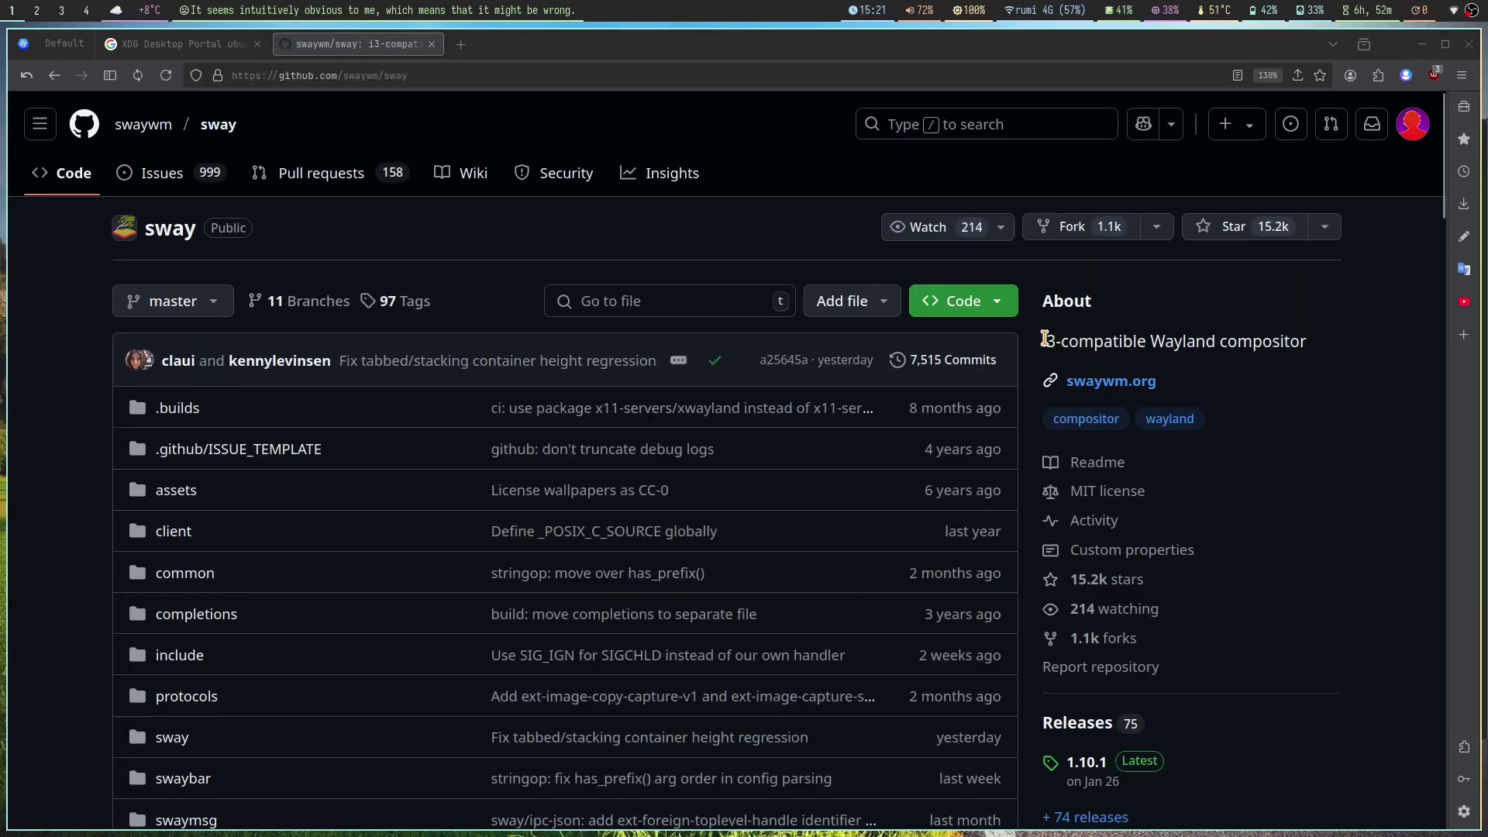
# Step: Go to the repository's Wiki and open its i3 Migration Guide page
pyautogui.moveTo(1041, 341); pyautogui.dragTo(1359, 365)
pyautogui.click(1275, 375)
pyautogui.scroll(-1, 1240, 310)
pyautogui.scroll(-6, 1231, 287)
pyautogui.scroll(6, 609, 259)
pyautogui.click(455, 175)
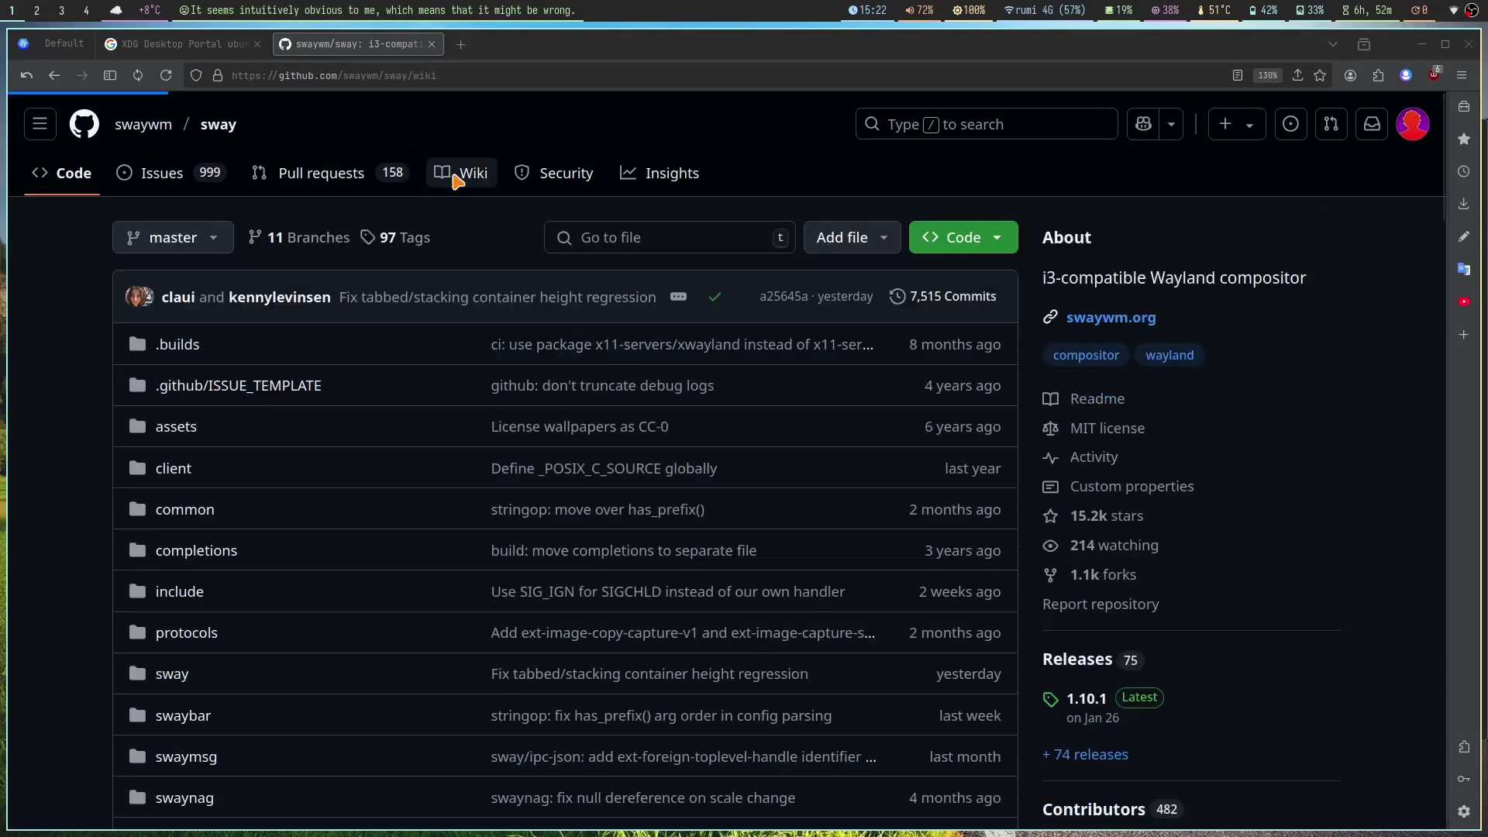
pyautogui.scroll(-4, 930, 310)
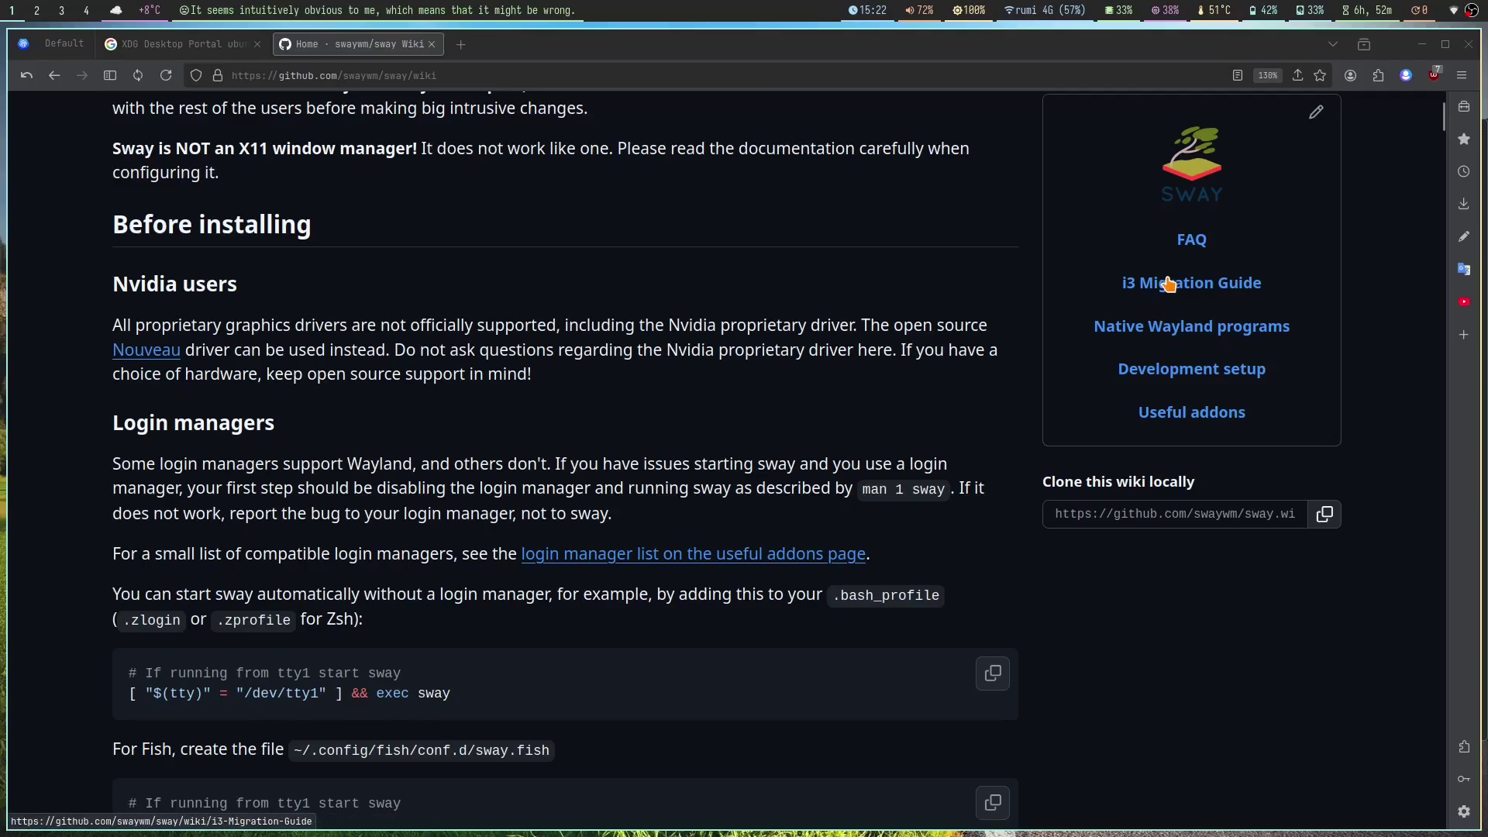
pyautogui.click(1169, 284)
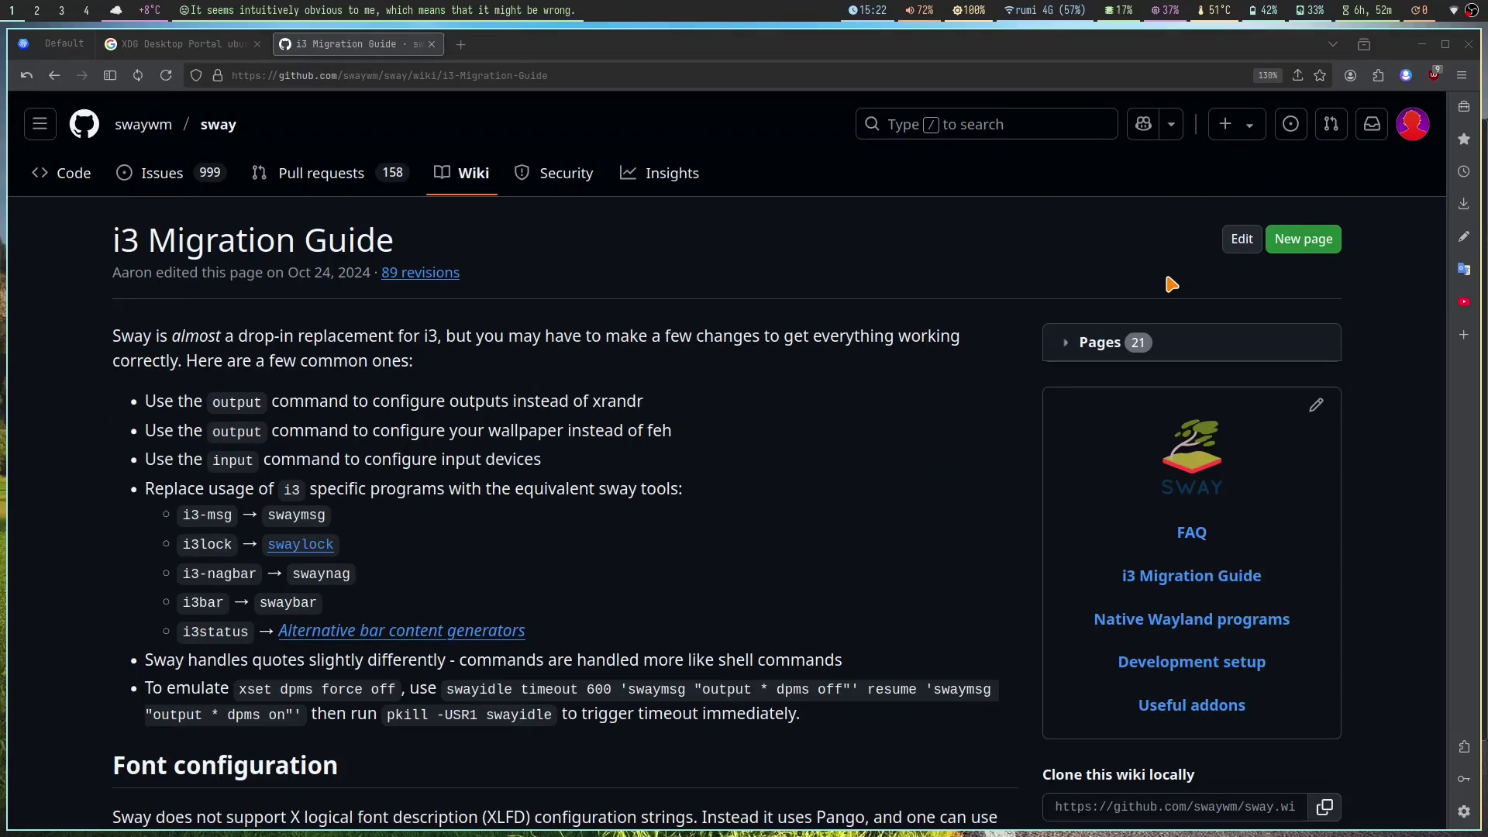
# Step: Scroll the guide to the common X11 apps with Wayland alternatives section
pyautogui.press('super+3')
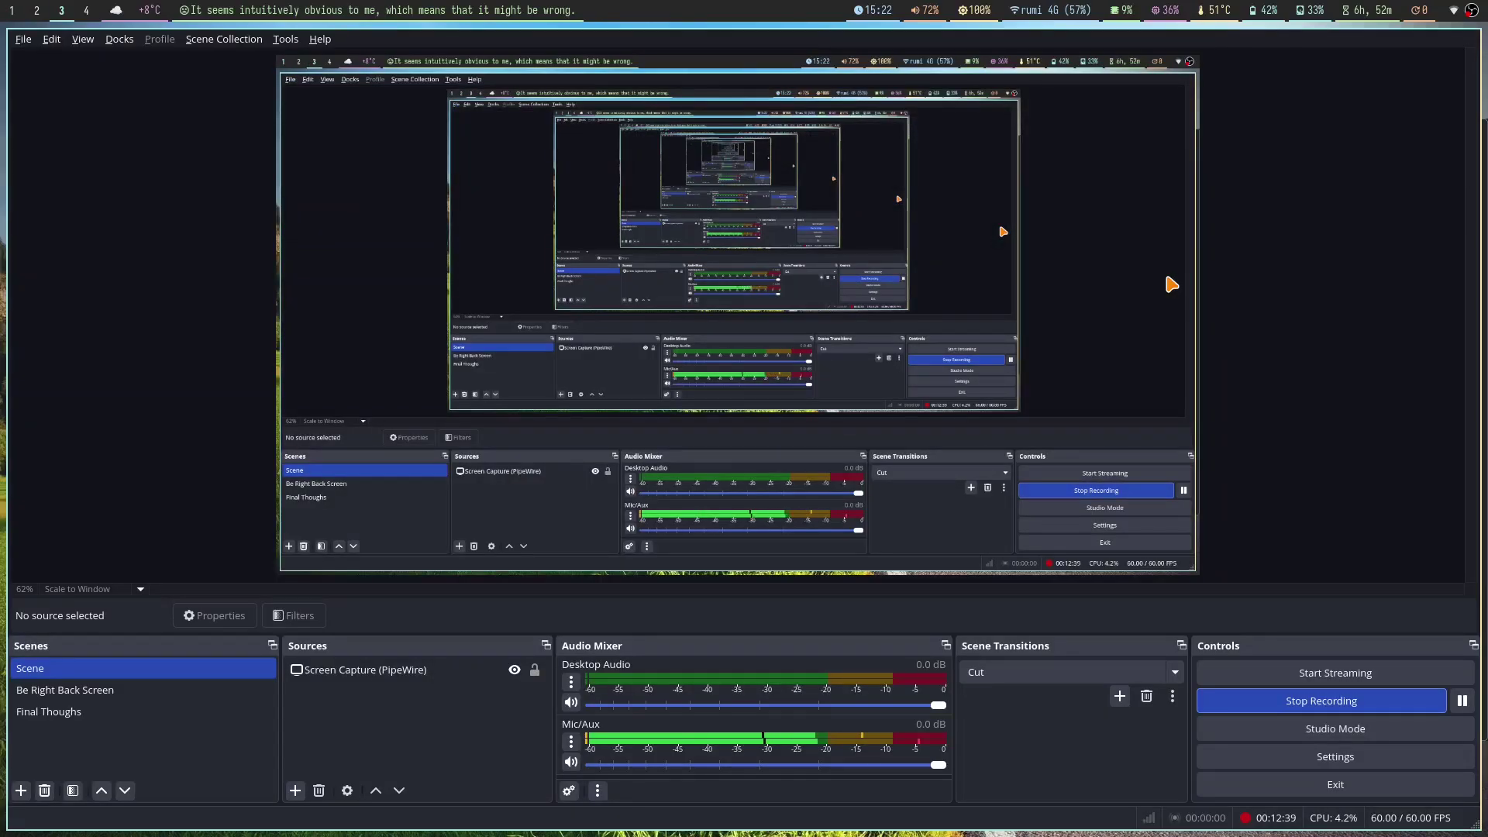
pyautogui.press('super+1')
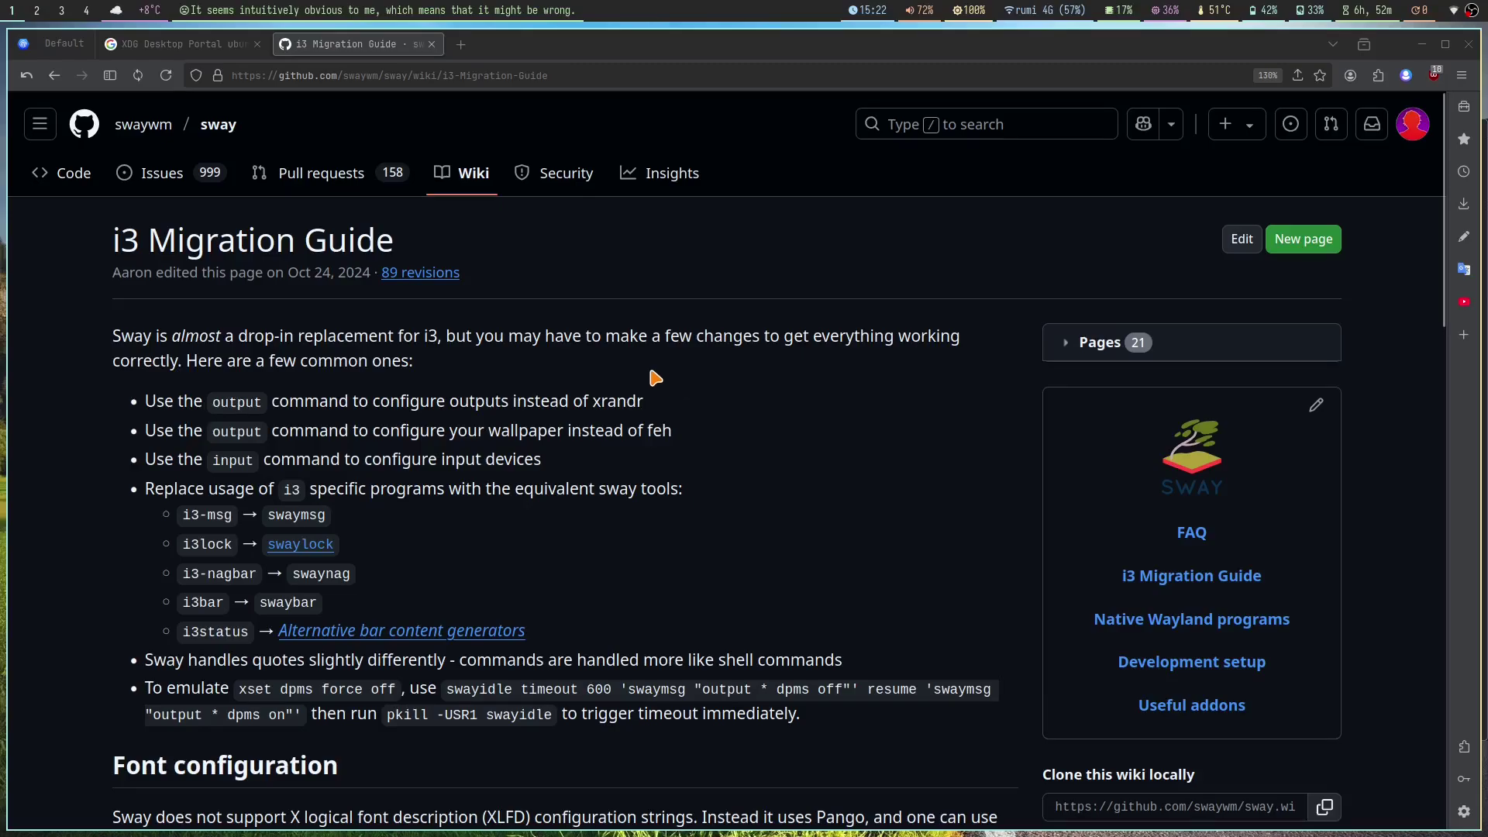
pyautogui.scroll(-3, 581, 342)
pyautogui.scroll(-11, 621, 305)
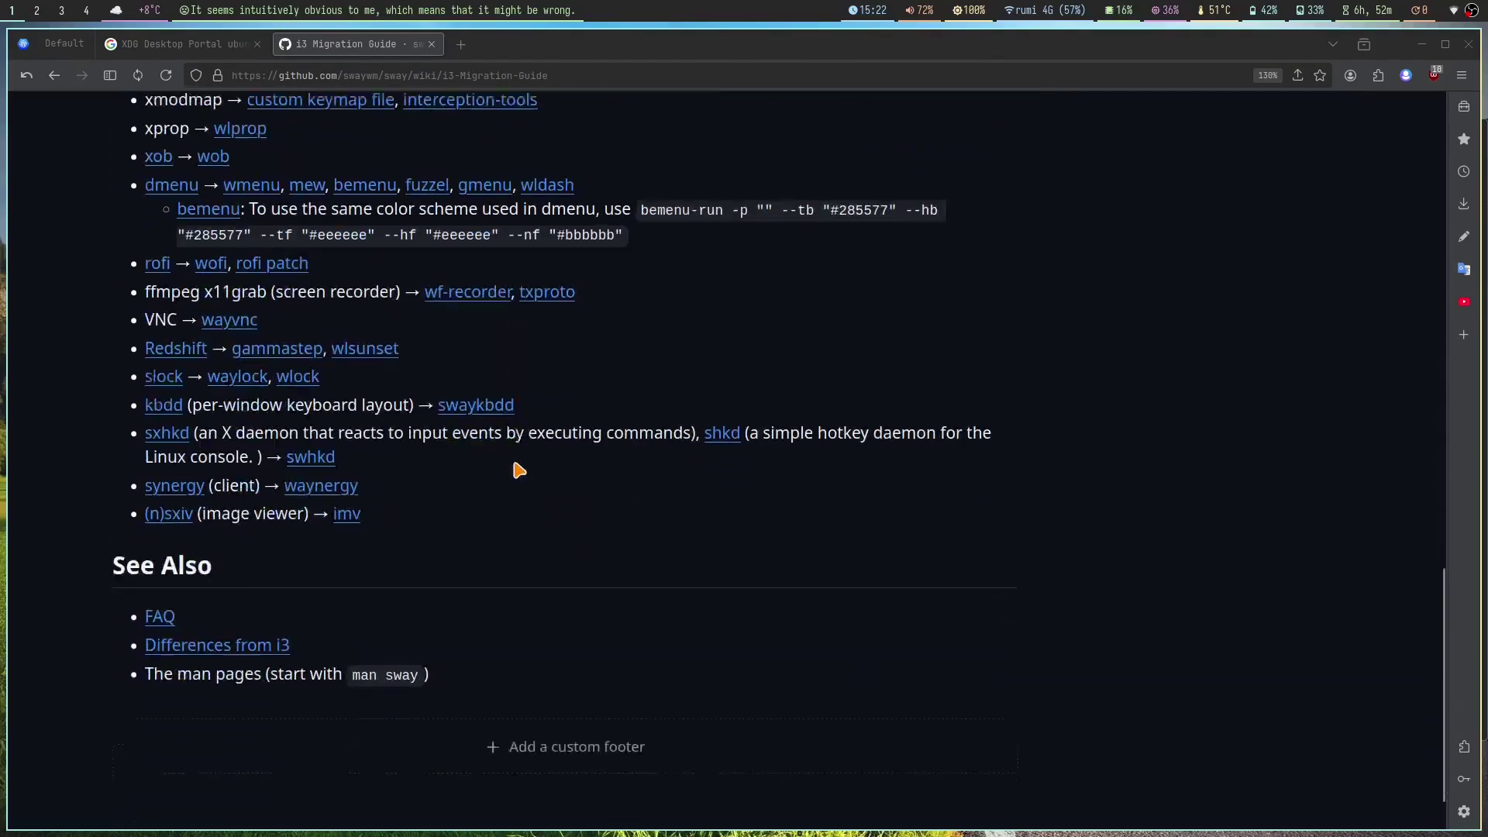
pyautogui.scroll(6, 568, 437)
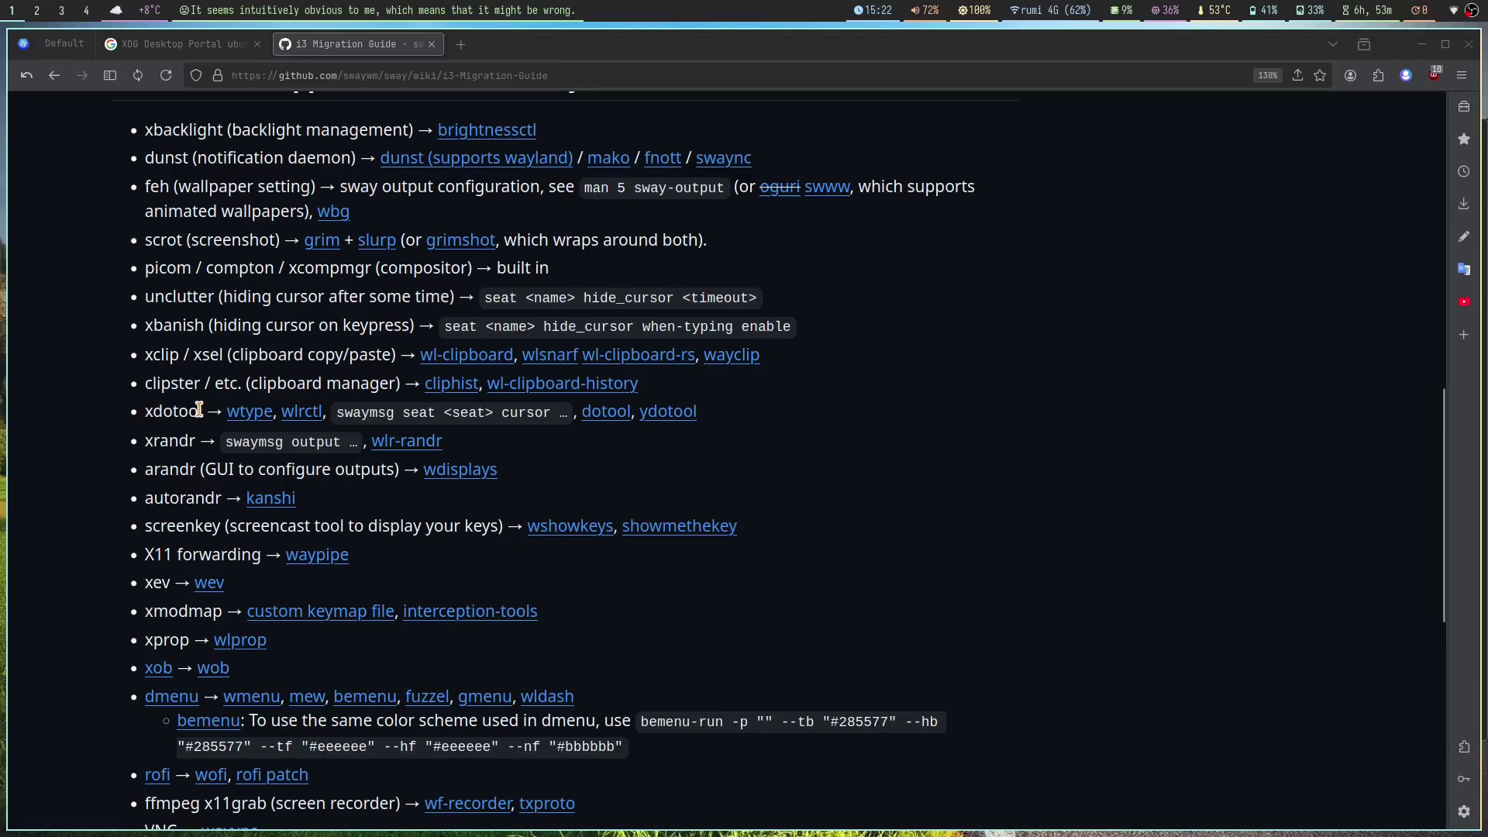
# Step: Highlight parts of the xdotool, swaymsg cursor and feh wallpaper entries
pyautogui.moveTo(200, 413); pyautogui.dragTo(152, 413)
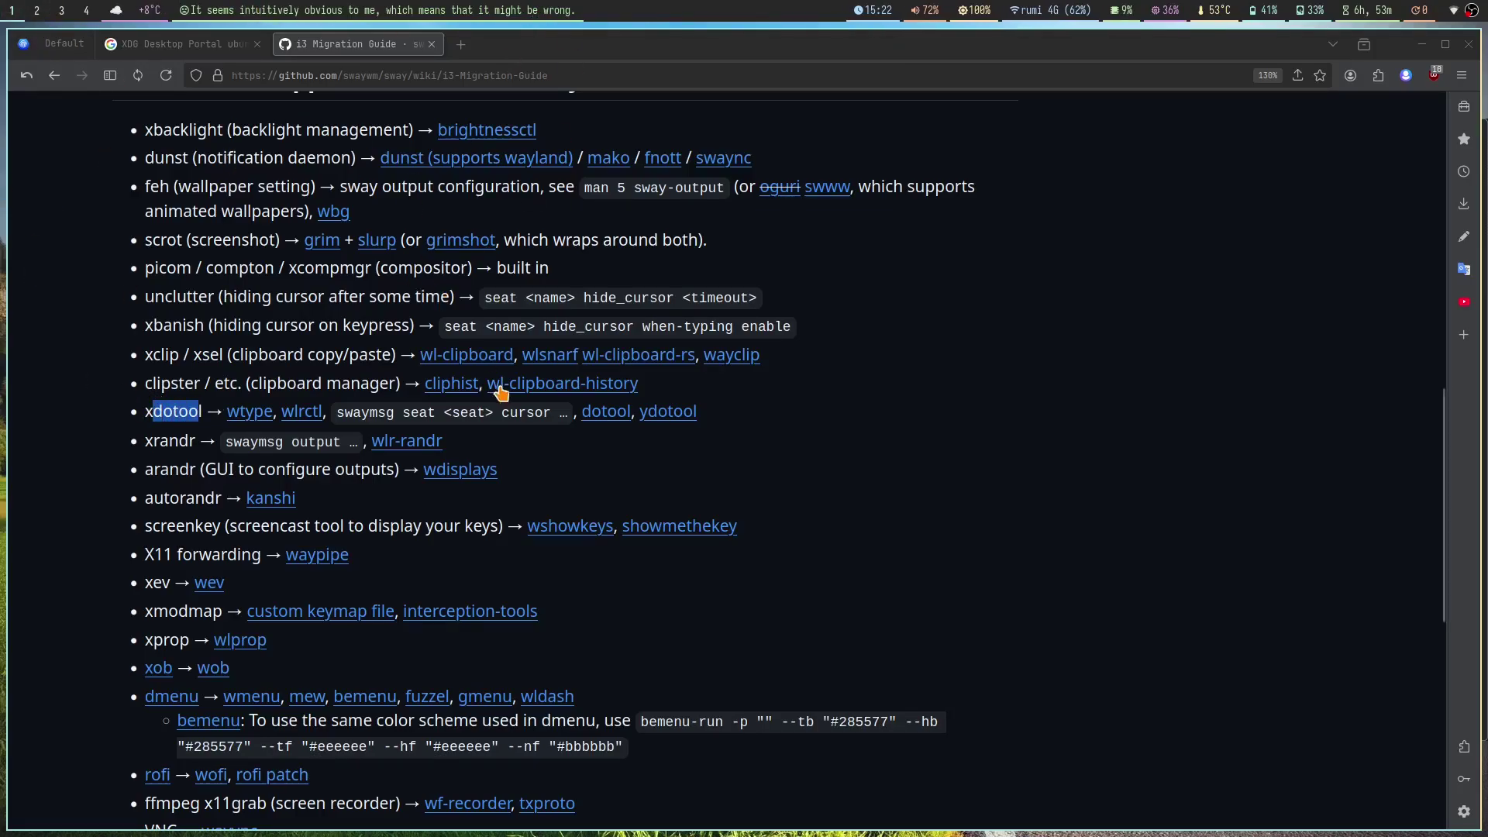
pyautogui.moveTo(561, 413); pyautogui.dragTo(486, 414)
pyautogui.click(487, 414)
pyautogui.scroll(4, 527, 570)
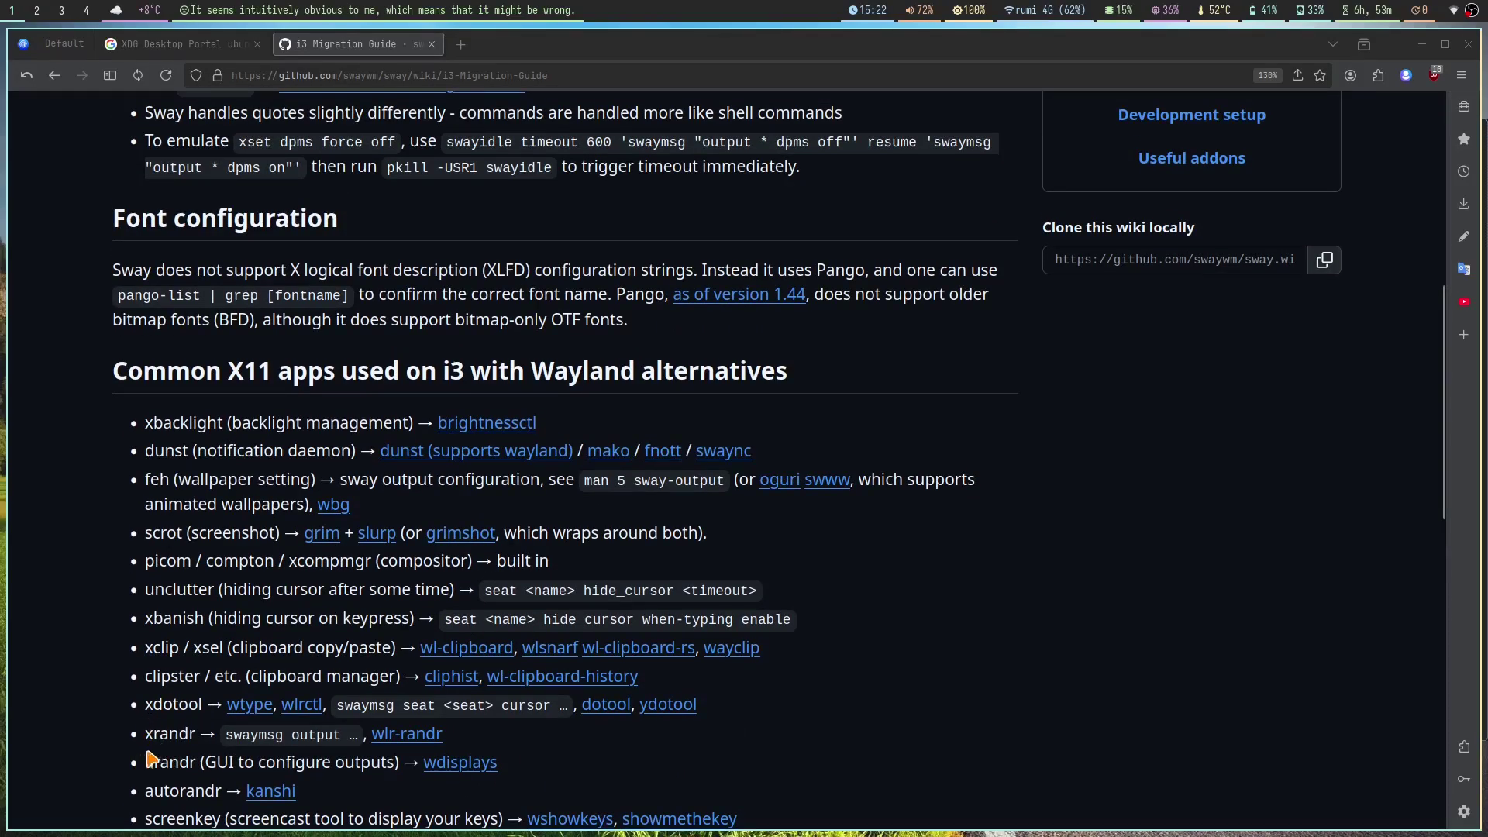
pyautogui.moveTo(147, 497); pyautogui.dragTo(178, 475)
pyautogui.click(117, 450)
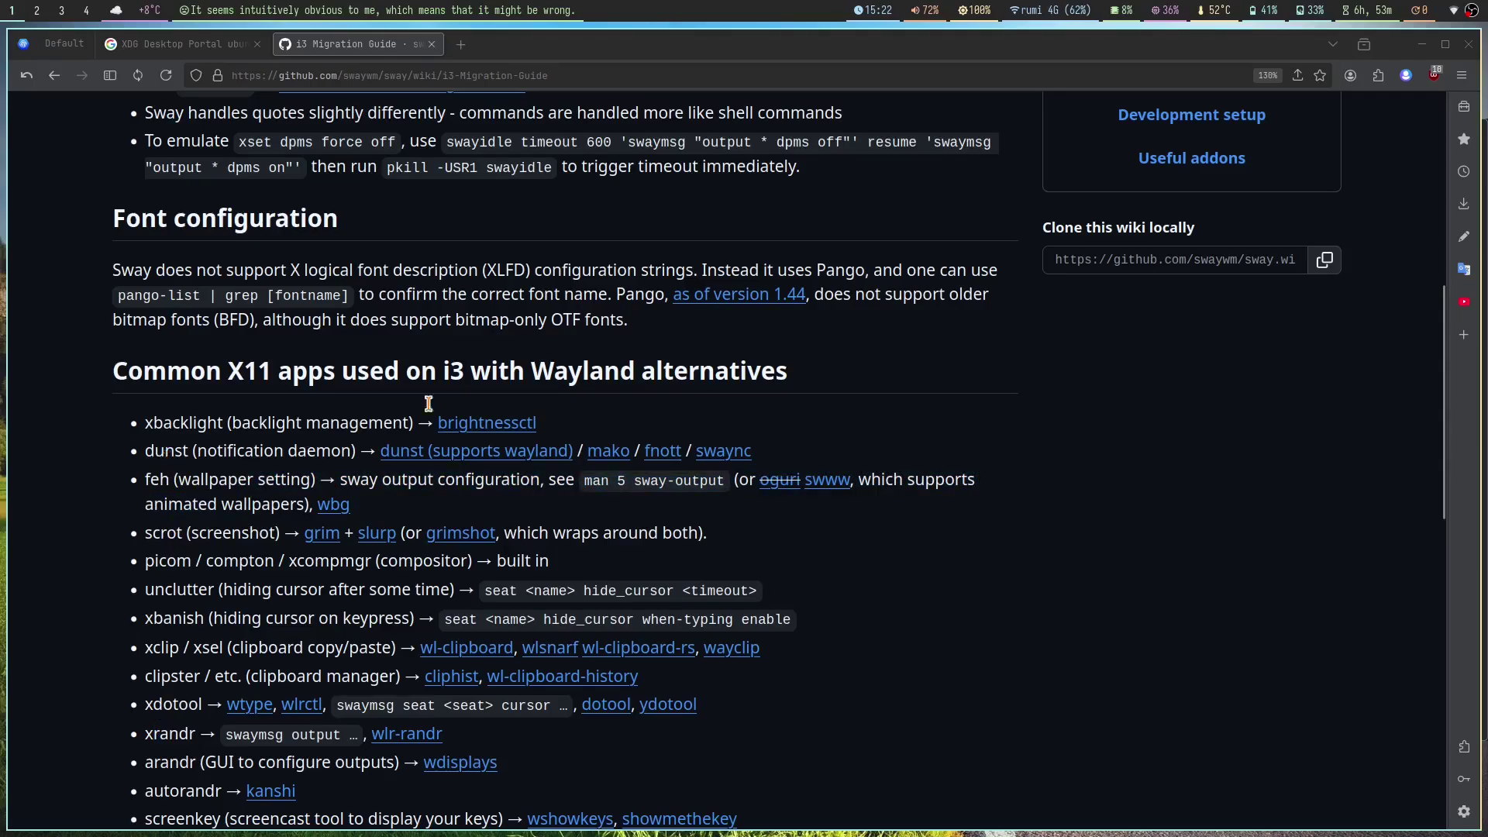
# Step: On workspace 4's terminal, run dunst and the suggested notify-send test notification
pyautogui.hotkey('alt', 'Tab')
pyautogui.press('super+4')
pyautogui.write('dunst')
pyautogui.press('Return')
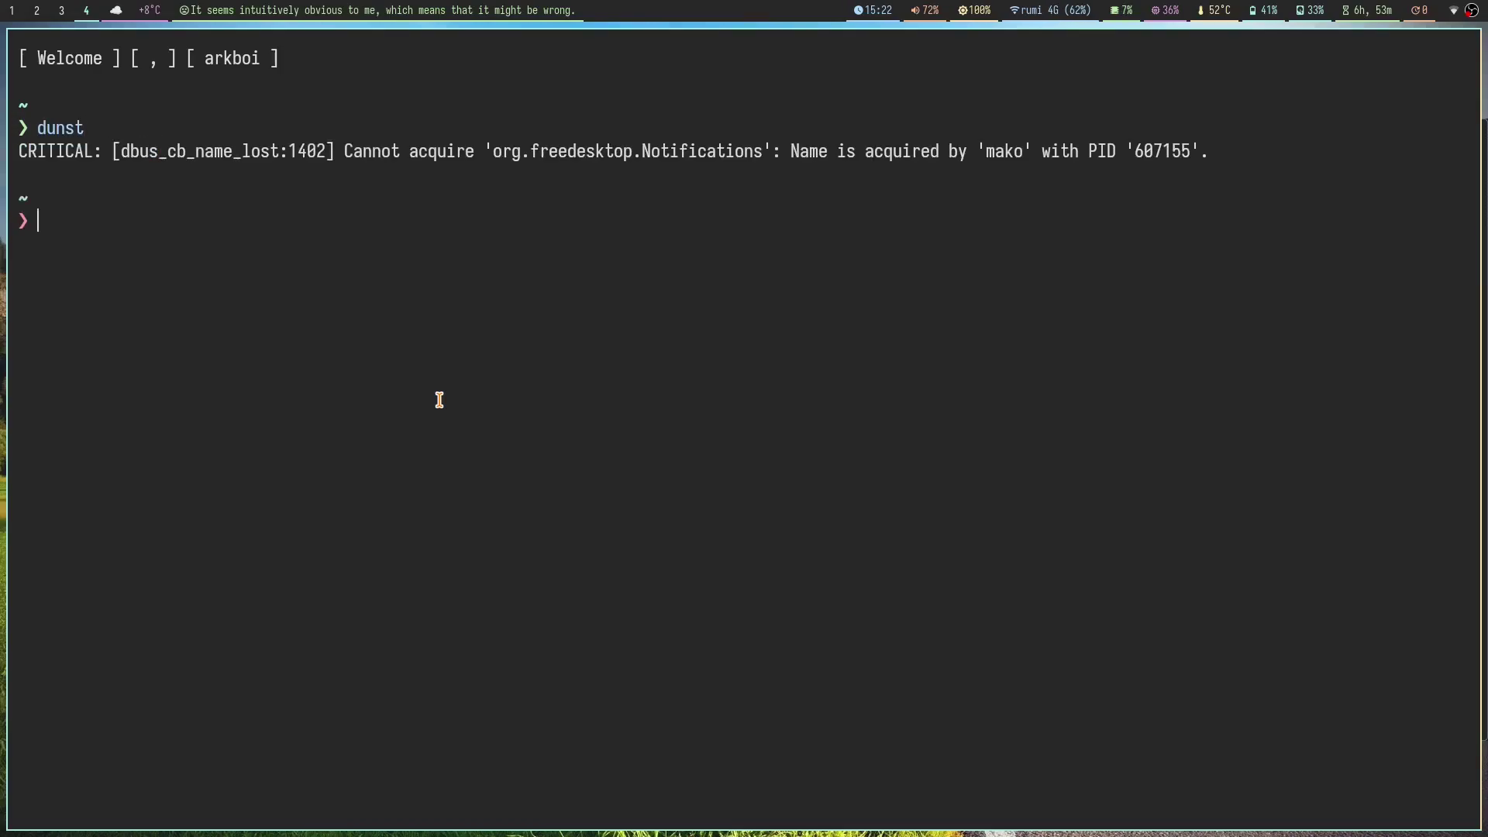
pyautogui.write('no')
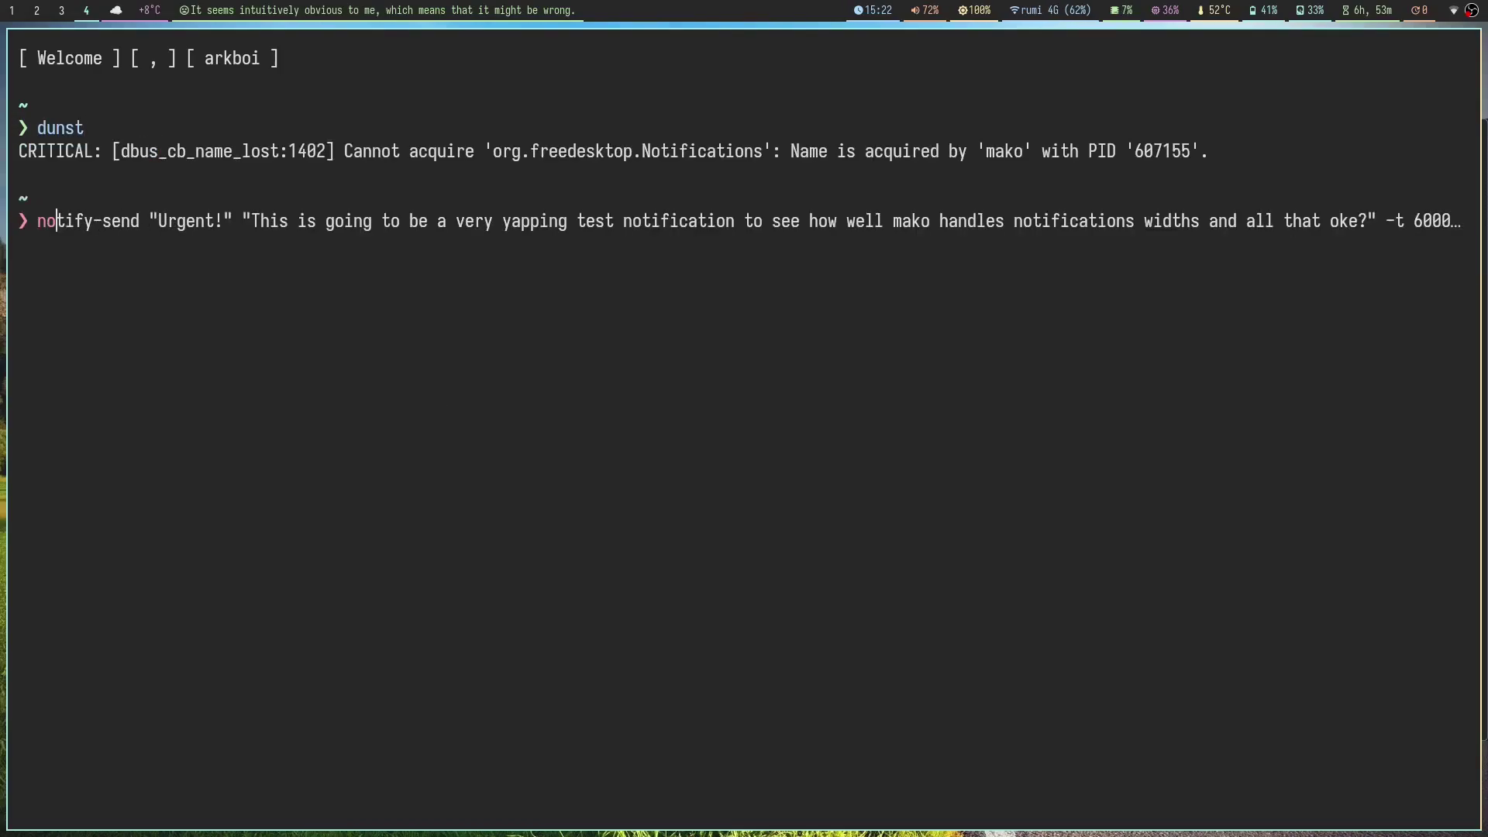
pyautogui.write('ti')
pyautogui.press('Right')
pyautogui.press('Return')
# Step: Jump through the i3 Migration Guide from top to its See Also section
pyautogui.press('super+5')
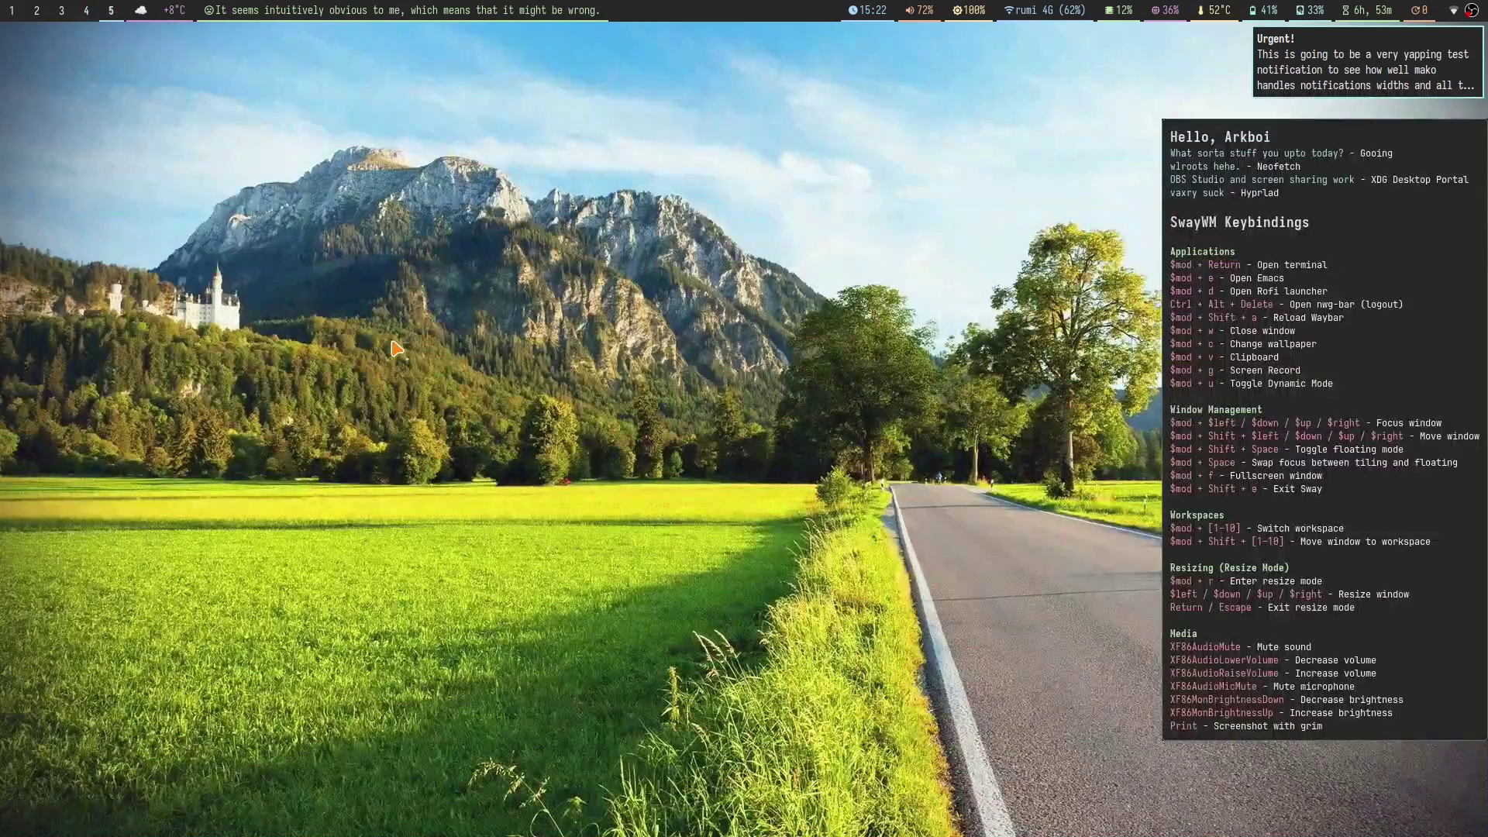
pyautogui.press('super+1')
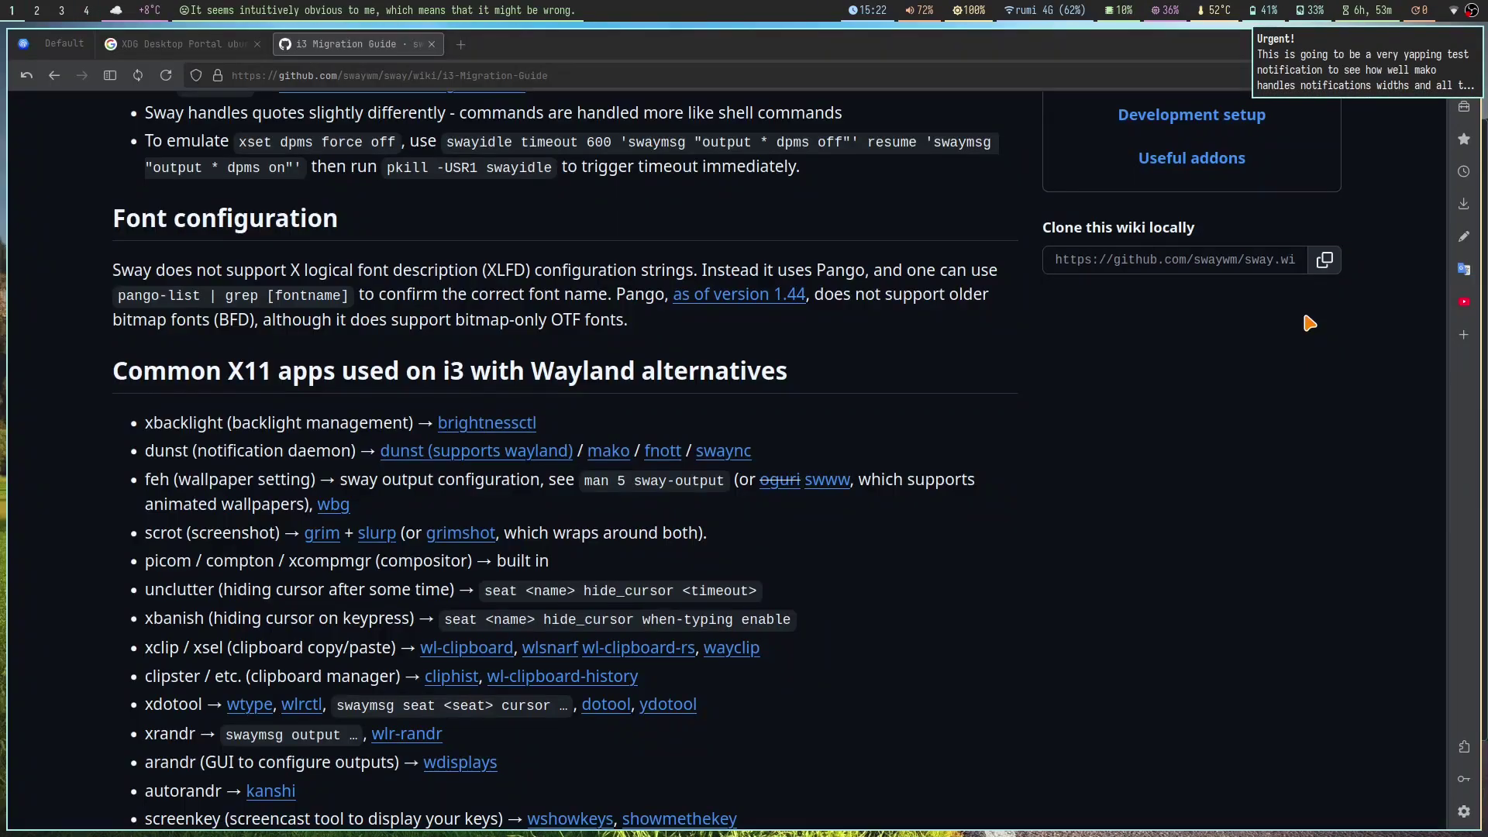
pyautogui.press('End')
pyautogui.press('Home')
pyautogui.press('End')
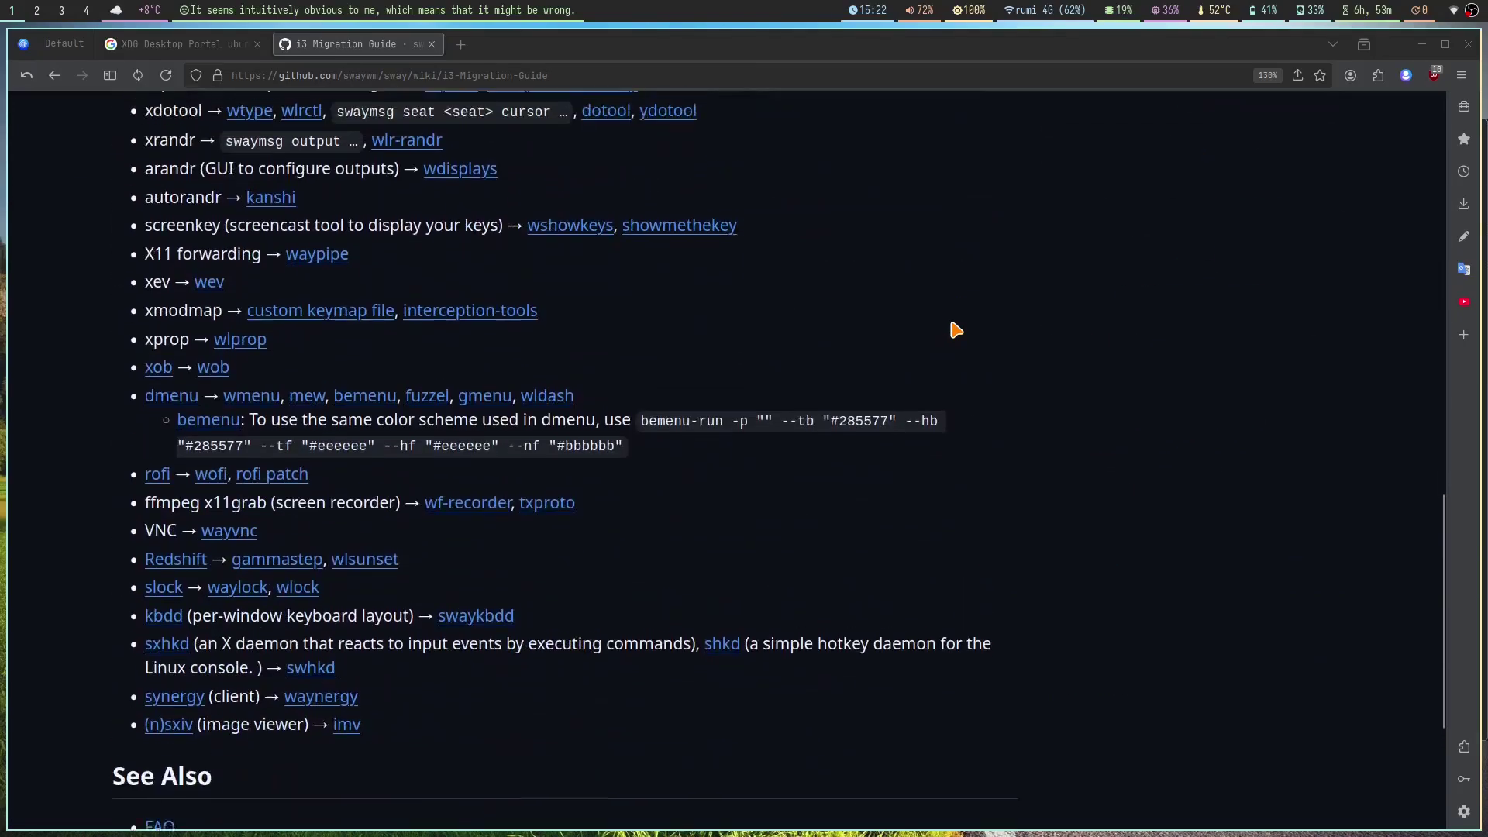
pyautogui.scroll(3, 299, 455)
pyautogui.scroll(-3, 708, 399)
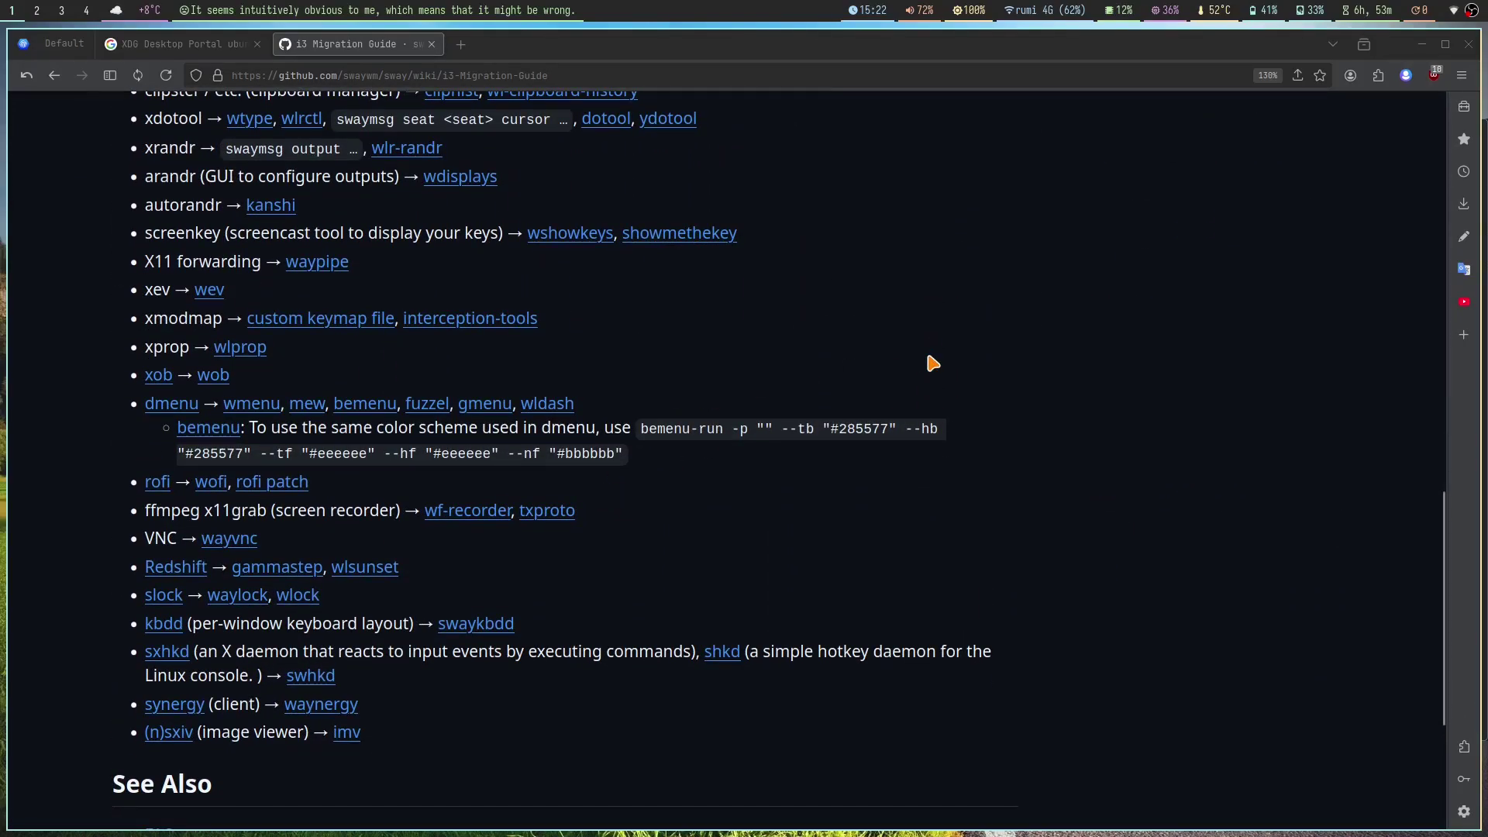
# Step: In Doom Emacs start find-file with SPC . and trim the scripts folder from the path
pyautogui.press('super+2')
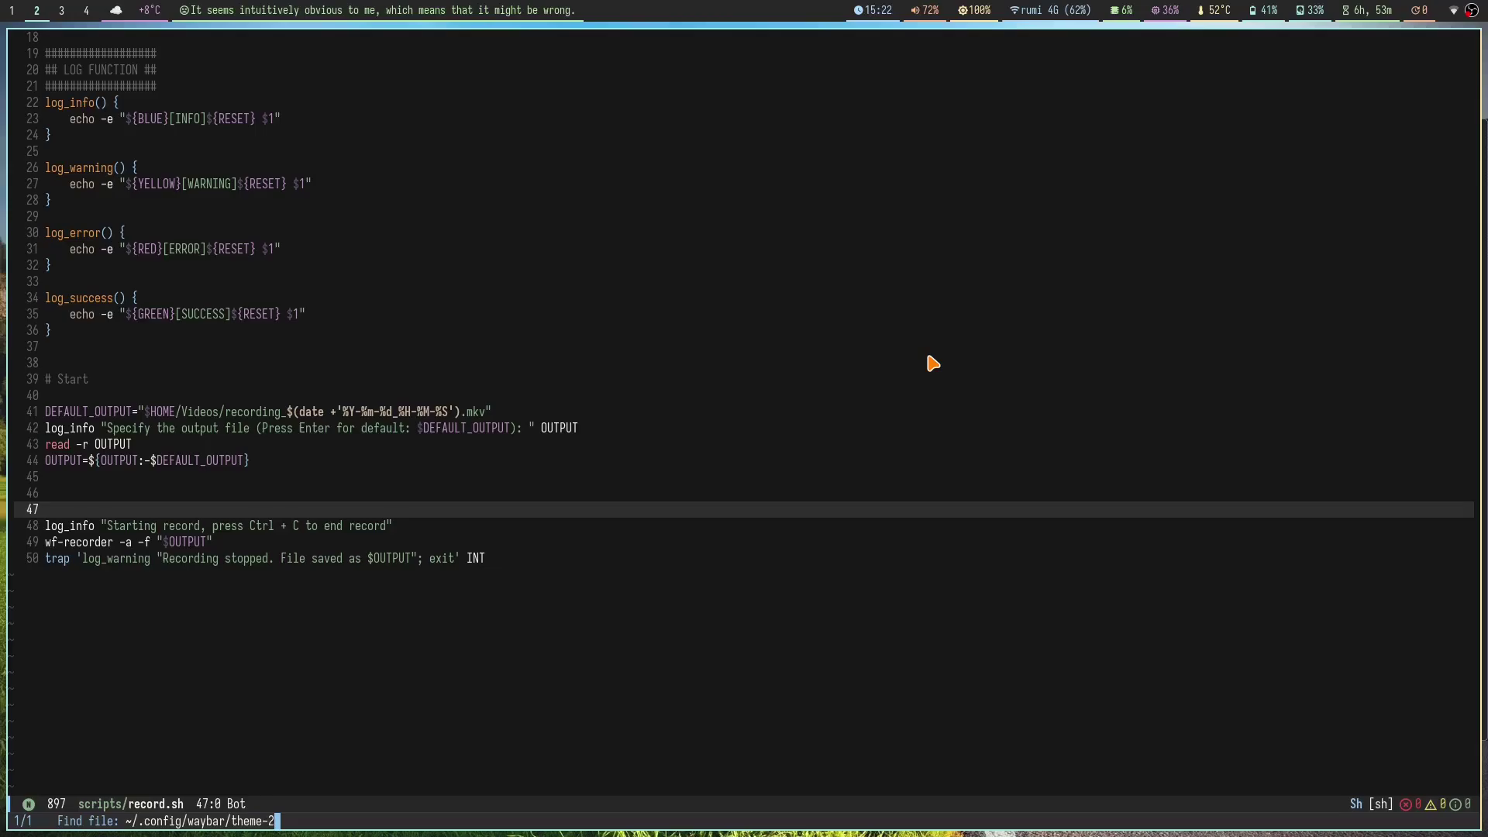
pyautogui.press('space')
pyautogui.press('.')
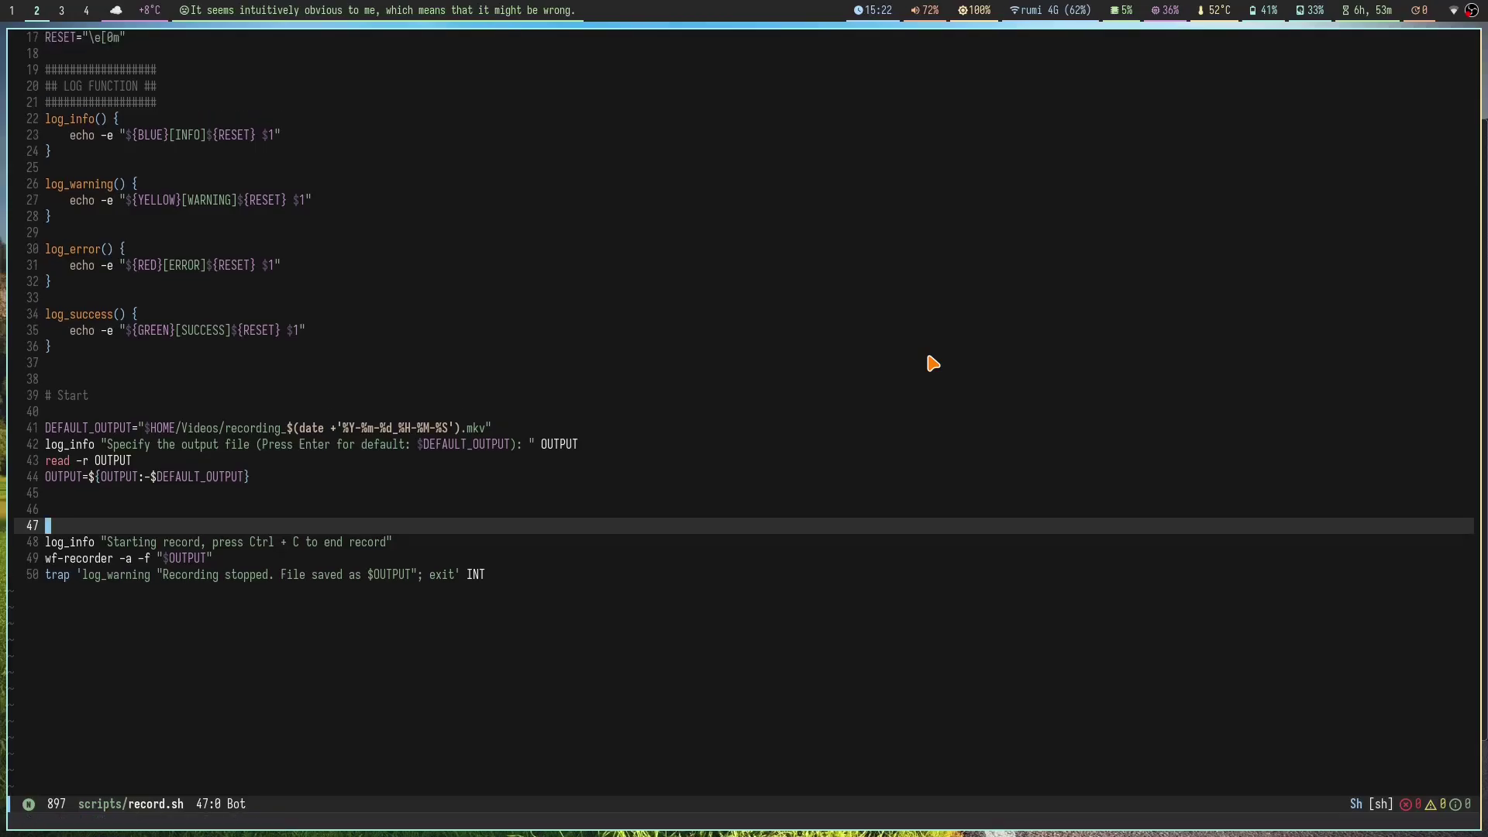
pyautogui.press('BackSpace')
# Step: Open ~/.config/sway/config and jump to its top
pyautogui.write('config')
pyautogui.press('Return')
pyautogui.hotkey('ctrl', 'u')
pyautogui.hotkey('ctrl', 'u')
pyautogui.hotkey('ctrl', 'u')
pyautogui.hotkey('ctrl', 'u')
pyautogui.hotkey('ctrl', 'u')
pyautogui.hotkey('ctrl', 'u')
pyautogui.hotkey('ctrl', 'u')
pyautogui.hotkey('ctrl', 'u')
pyautogui.hotkey('ctrl', 'u')
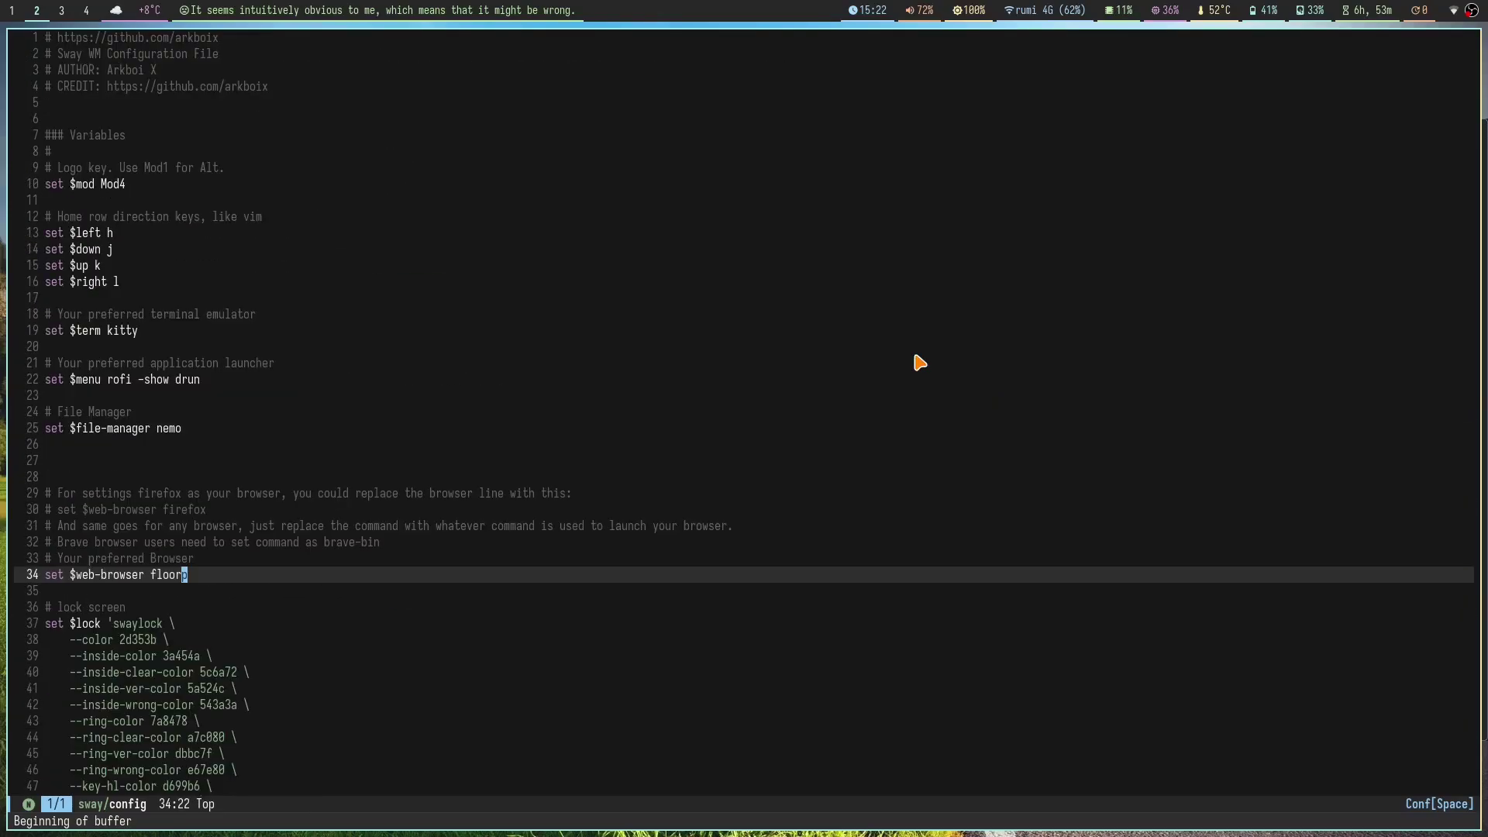
# Step: Step through the $mod Mod4 line and the h j k l direction variables
pyautogui.click(410, 188)
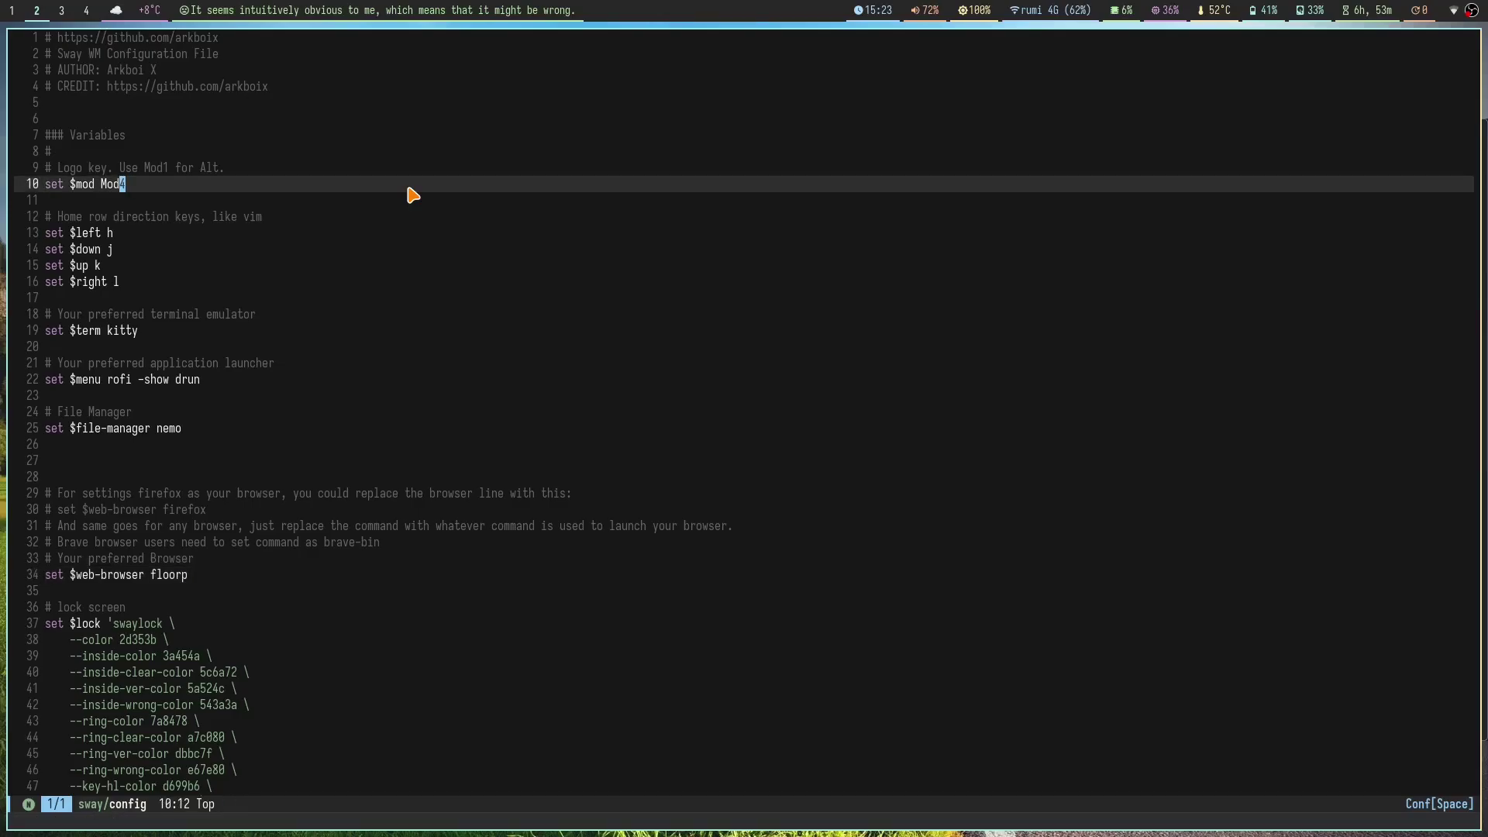
pyautogui.press('i')
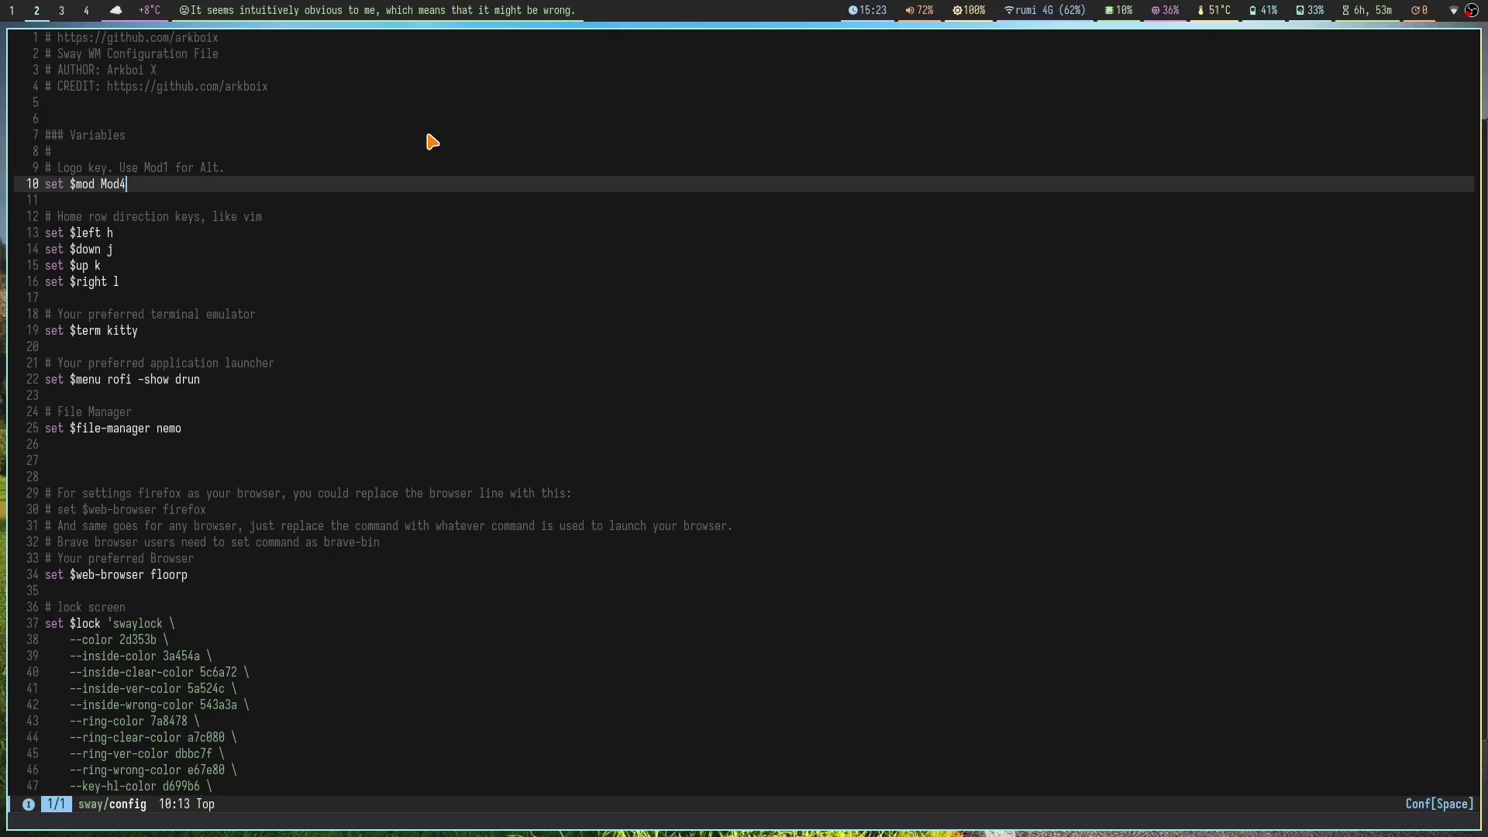
pyautogui.click(388, 250)
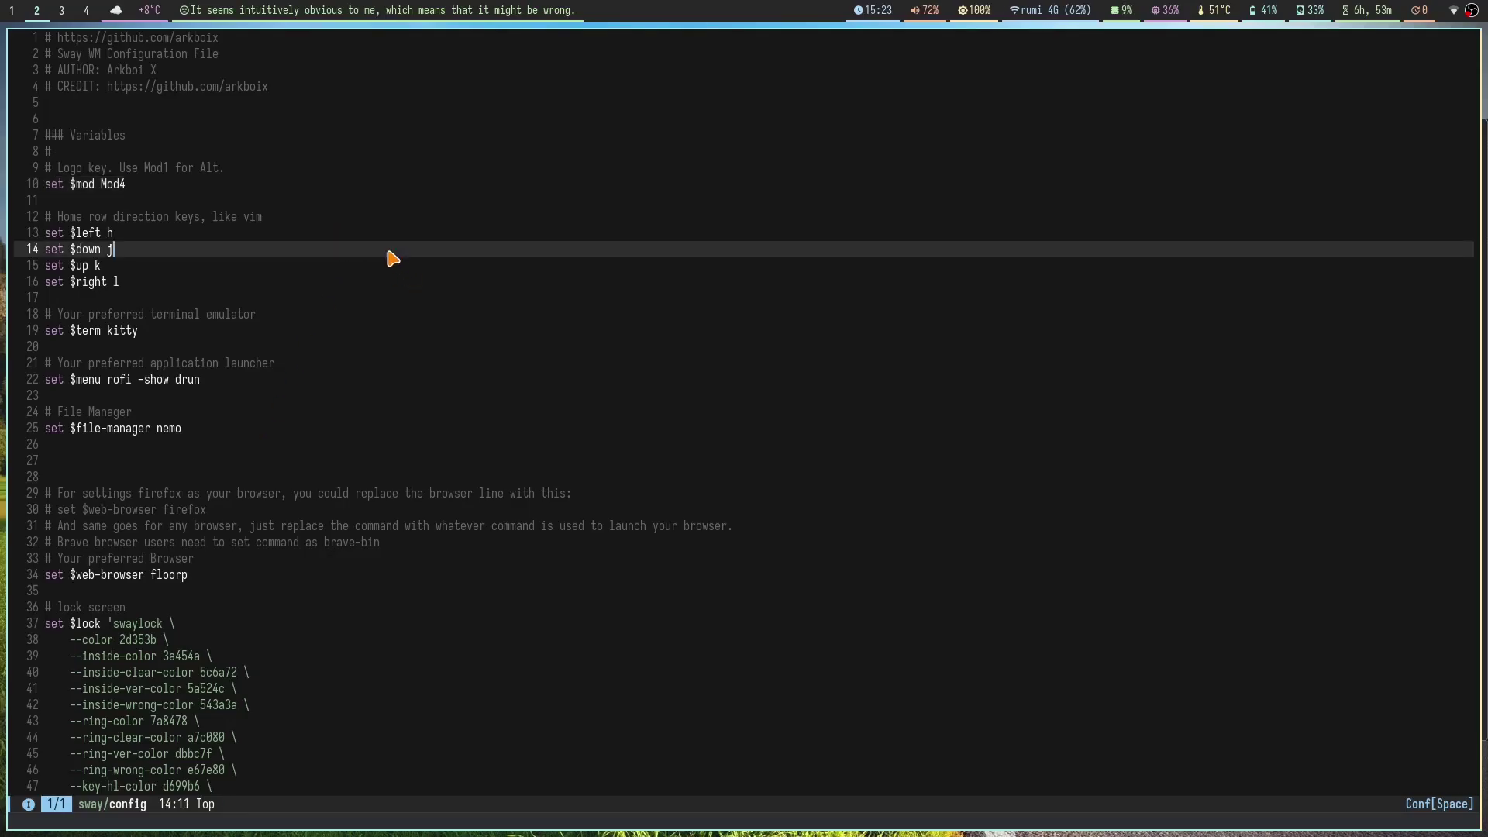
pyautogui.click(407, 238)
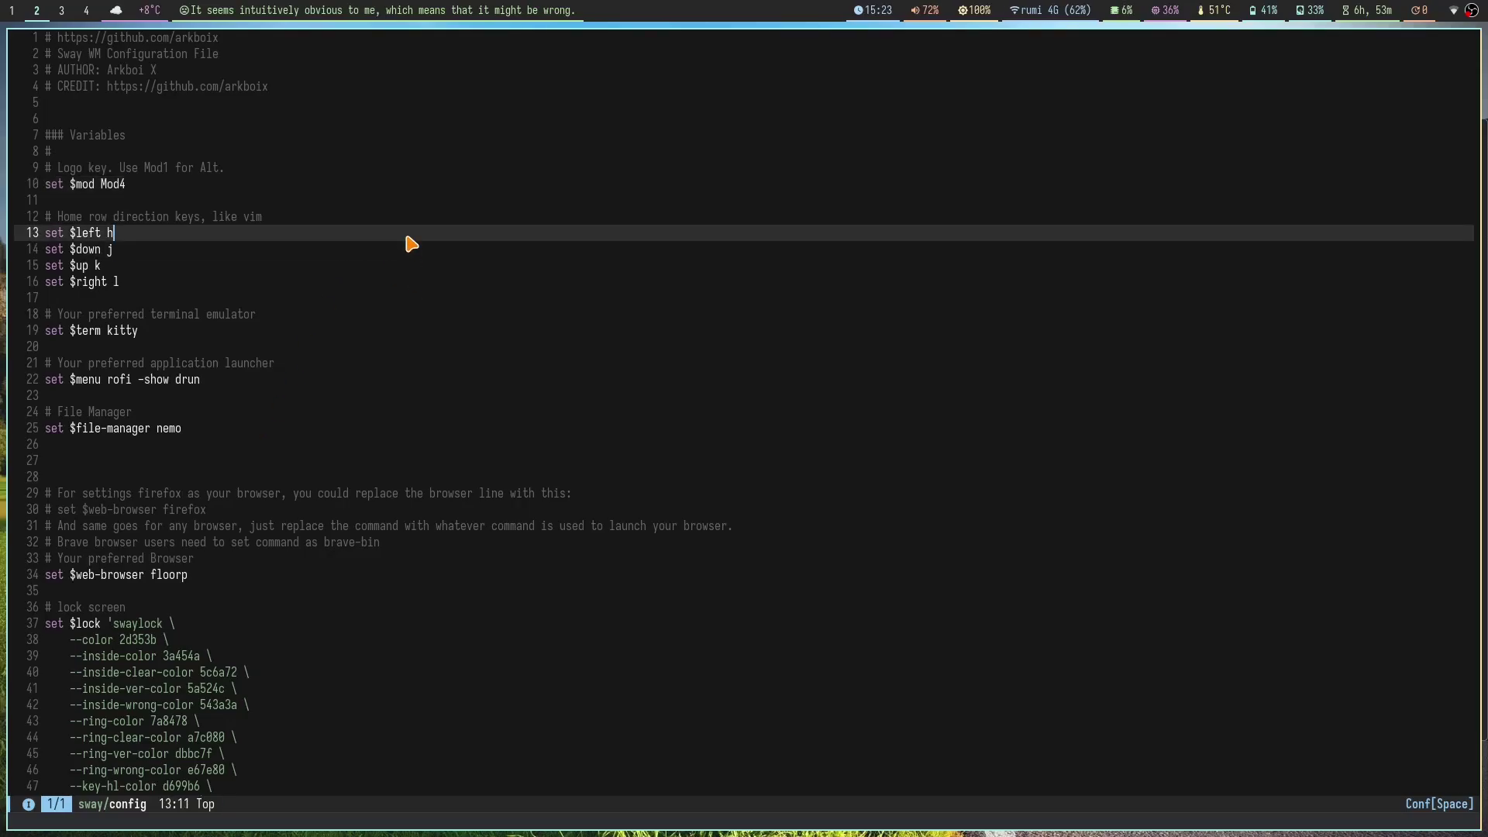
pyautogui.press('Escape')
pyautogui.press('k')
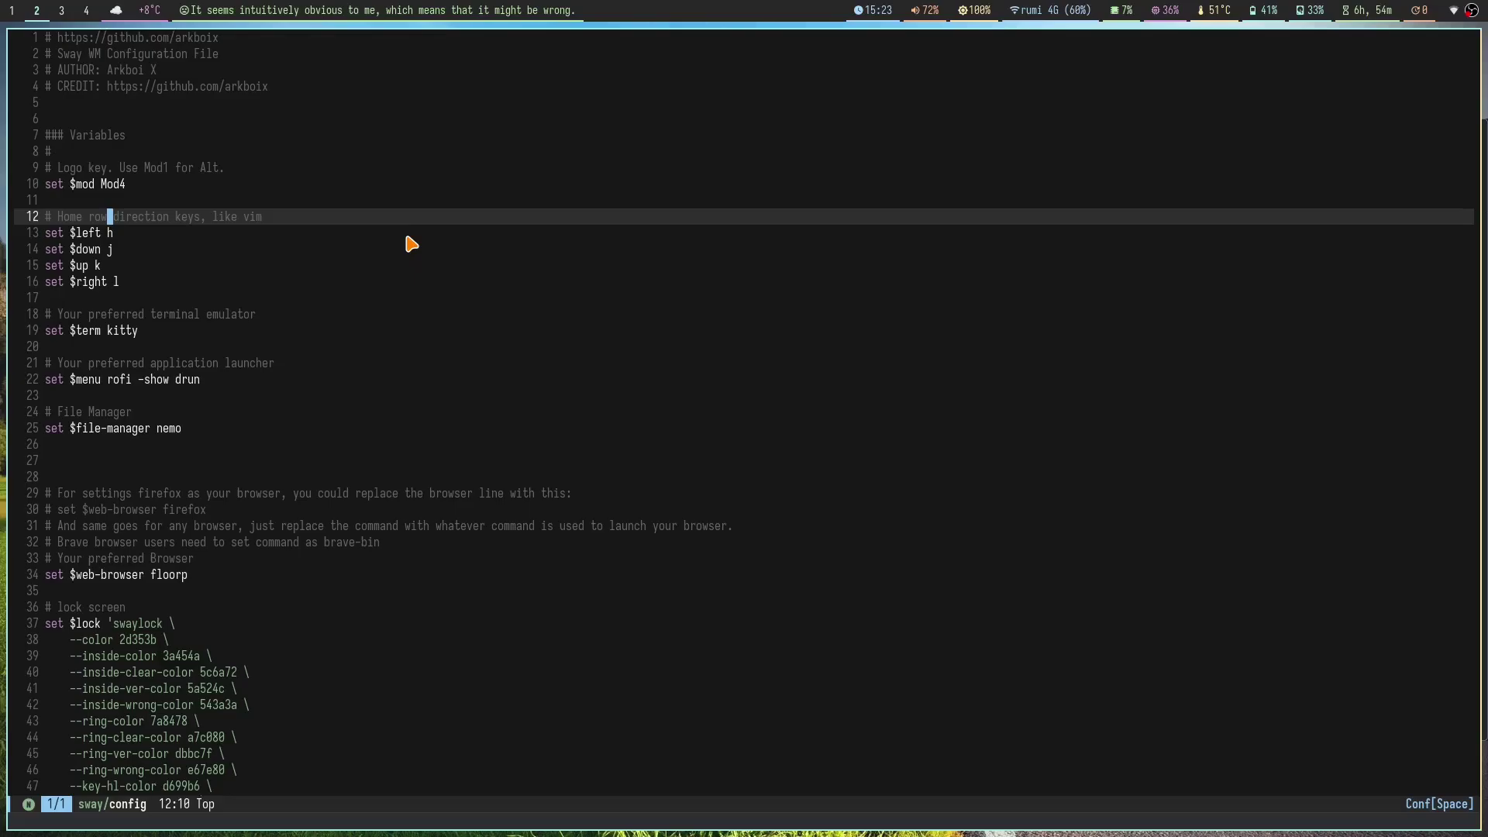
# Step: Review the header lines and the rofi application launcher variable
pyautogui.press('super+3')
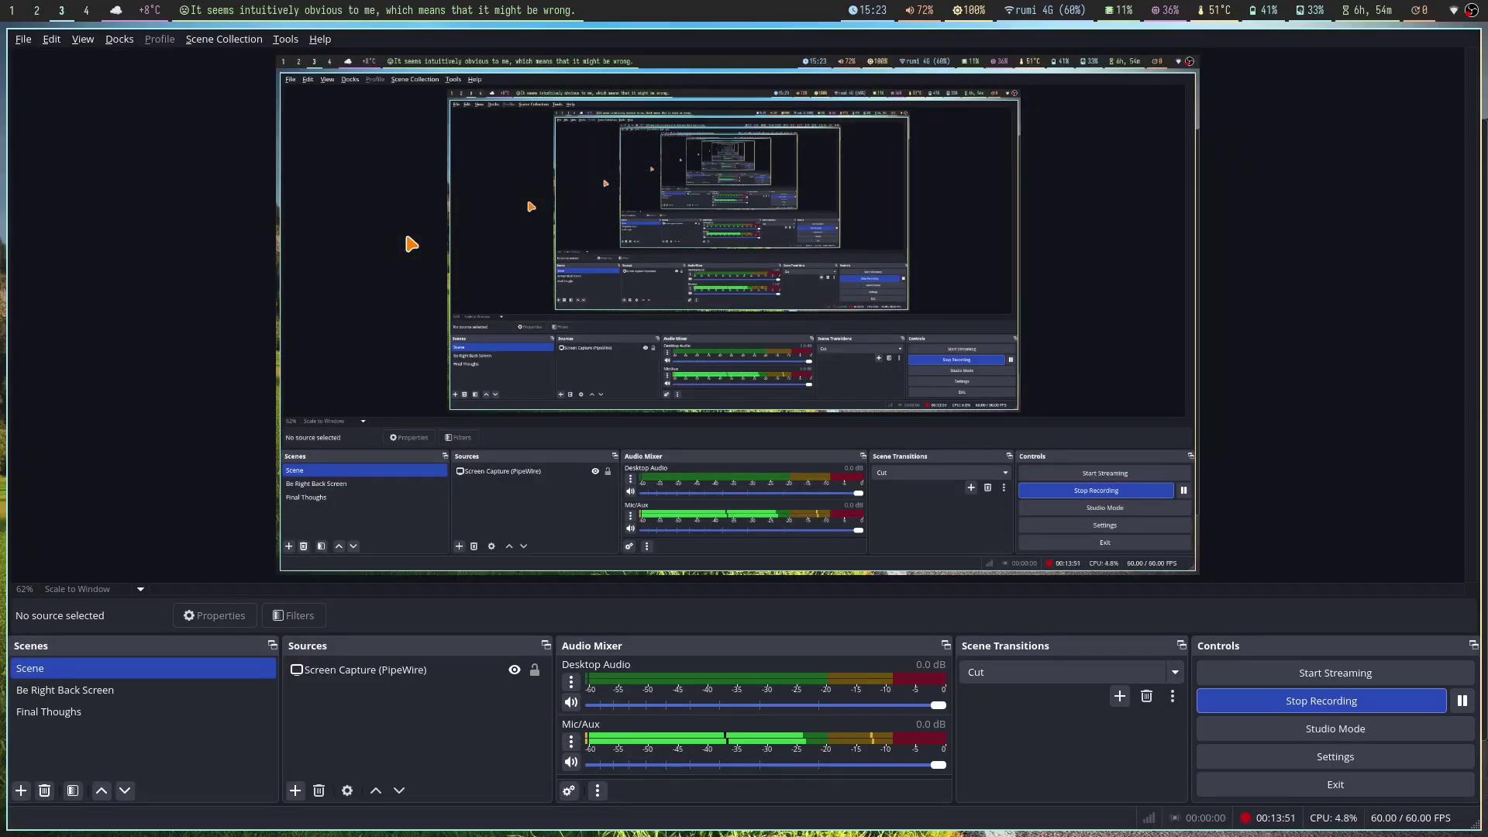
pyautogui.press('super+2')
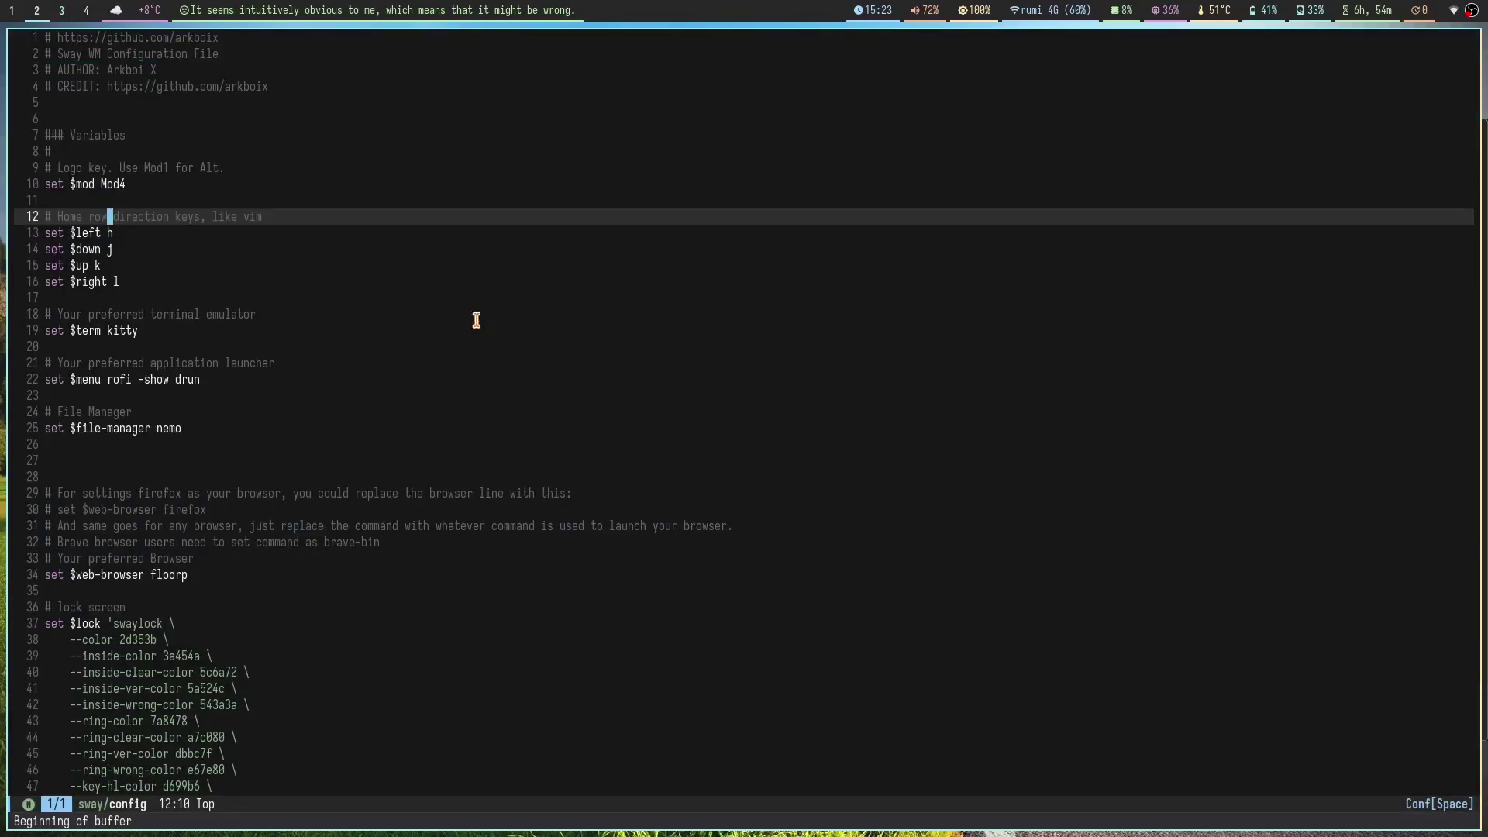
pyautogui.click(380, 73)
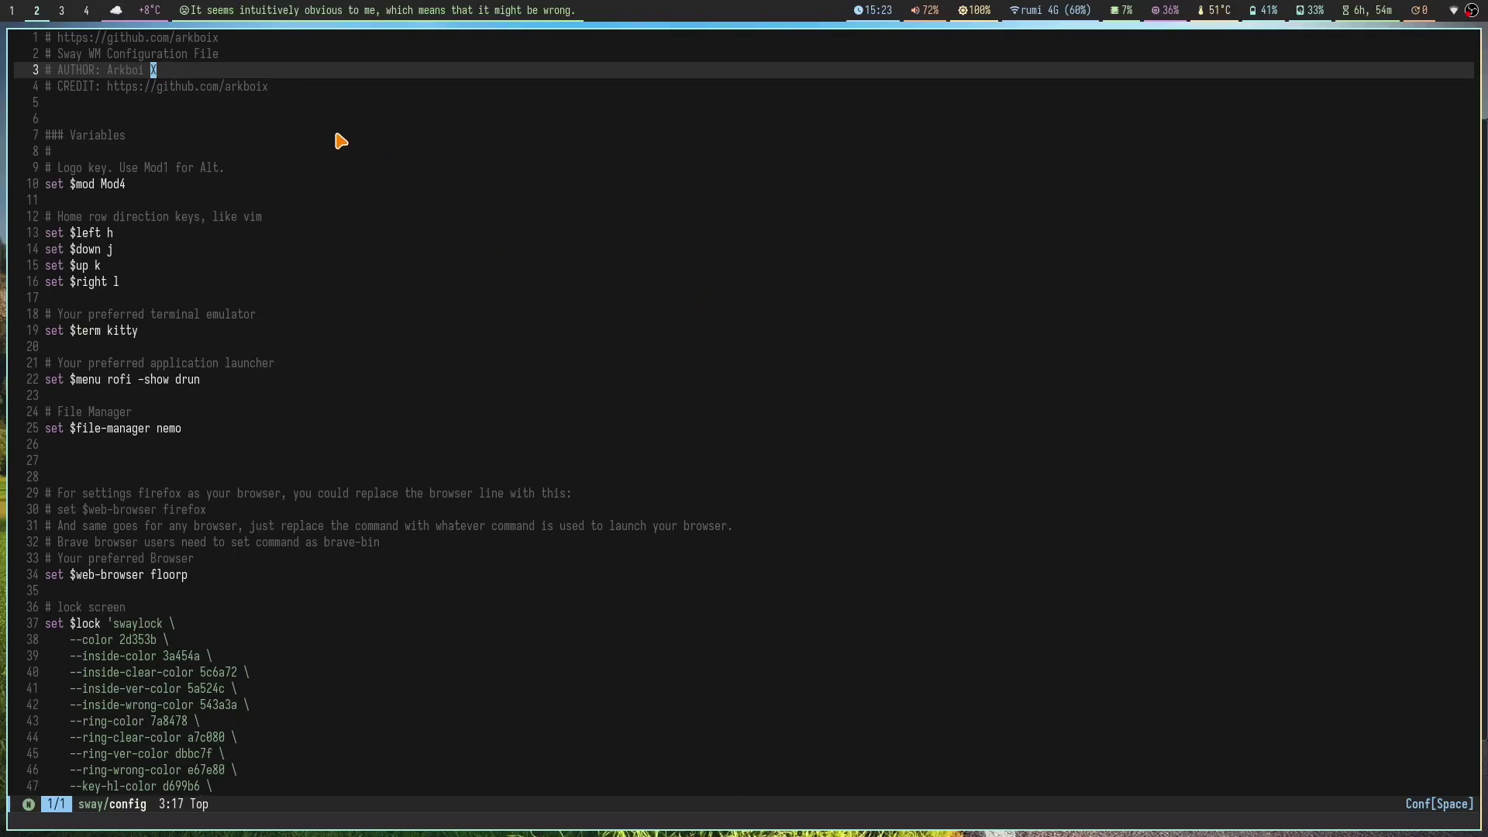
pyautogui.click(293, 55)
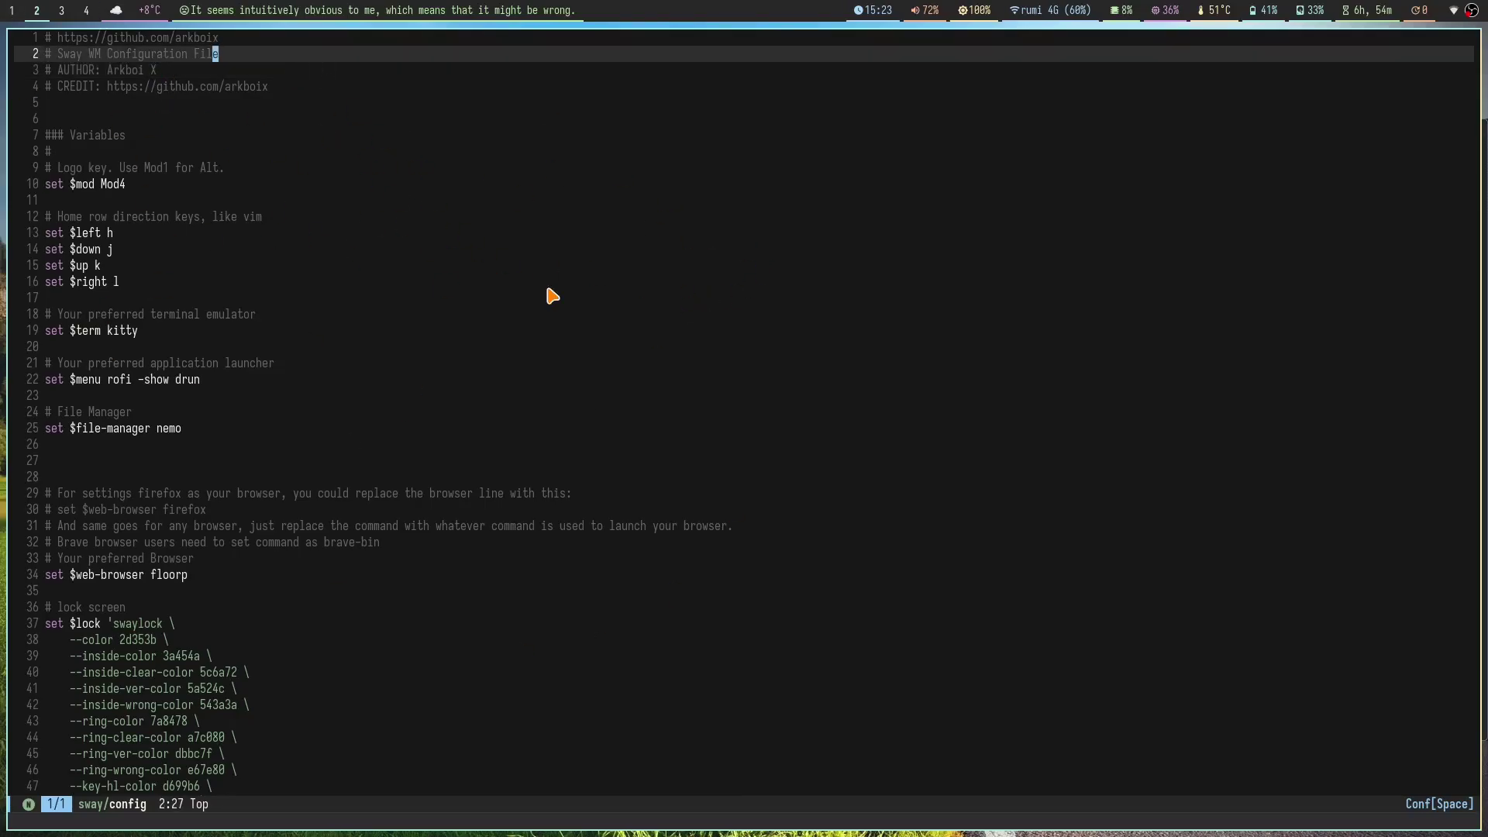
pyautogui.scroll(-2, 555, 297)
pyautogui.click(362, 274)
pyautogui.click(364, 285)
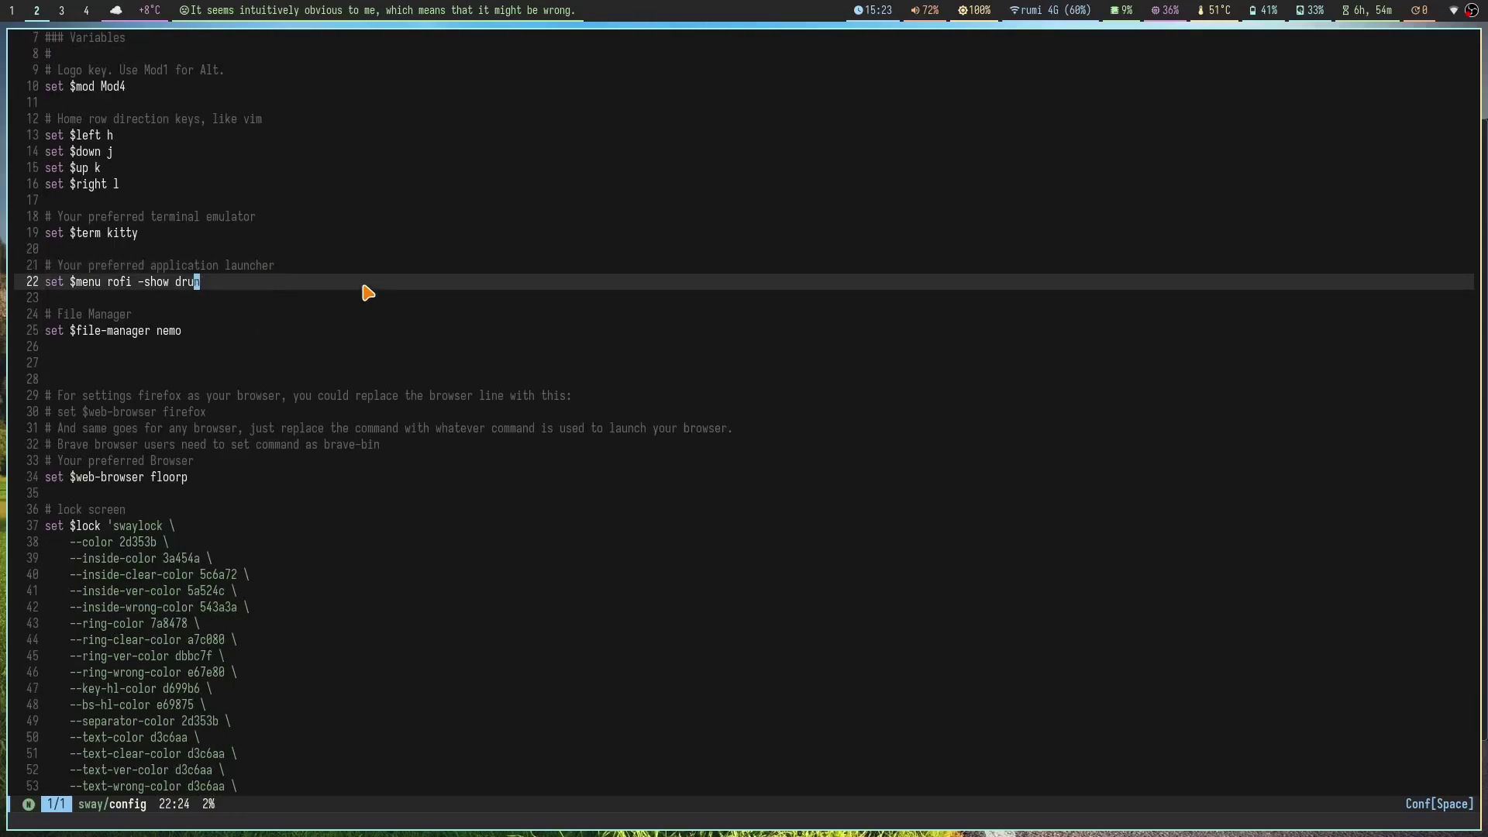
pyautogui.click(259, 346)
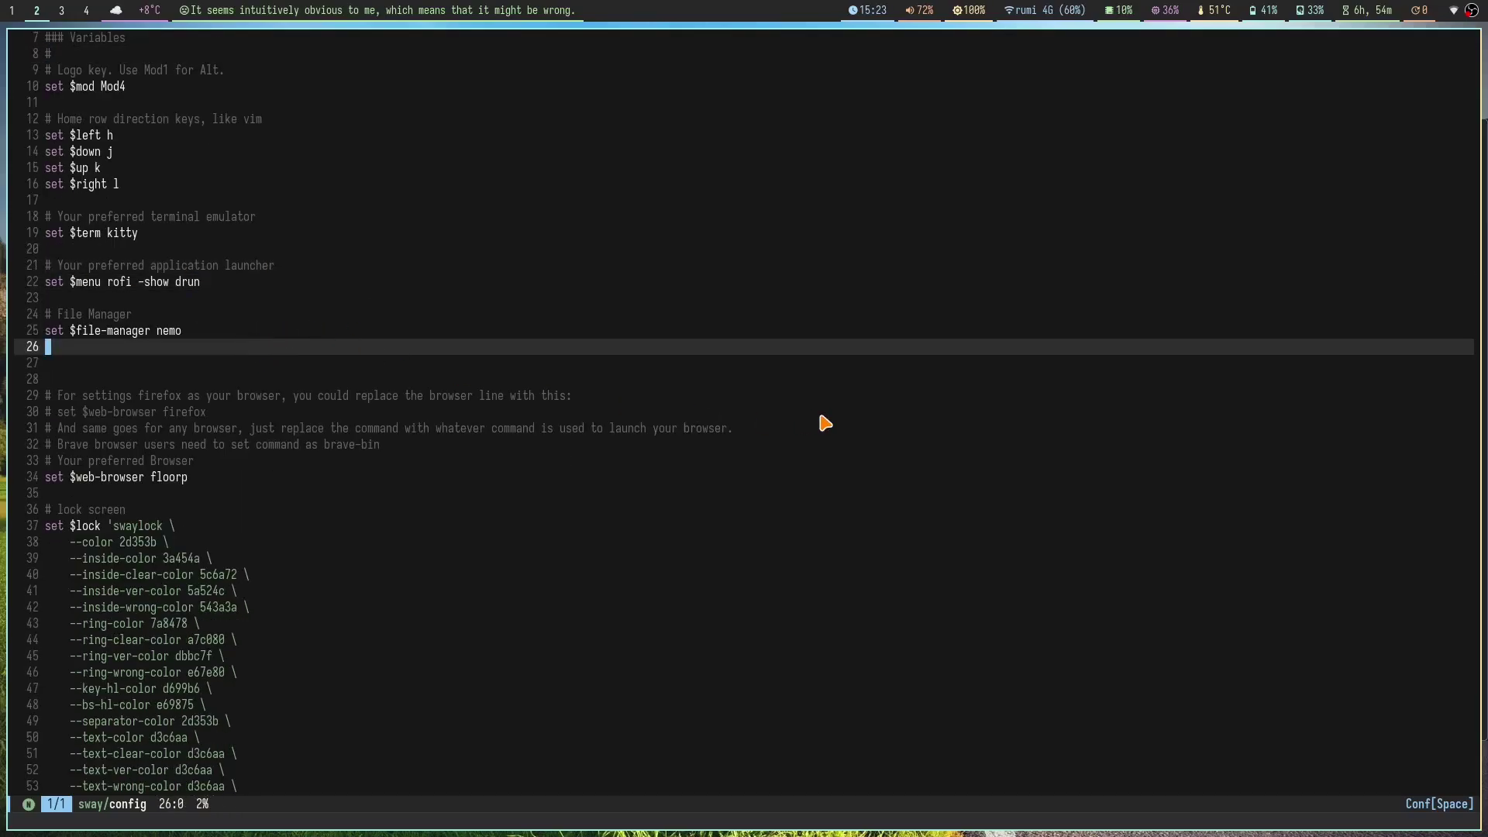
# Step: Open Nemo, then a new kitty terminal beside OBS on workspace 3
pyautogui.press('super+e')
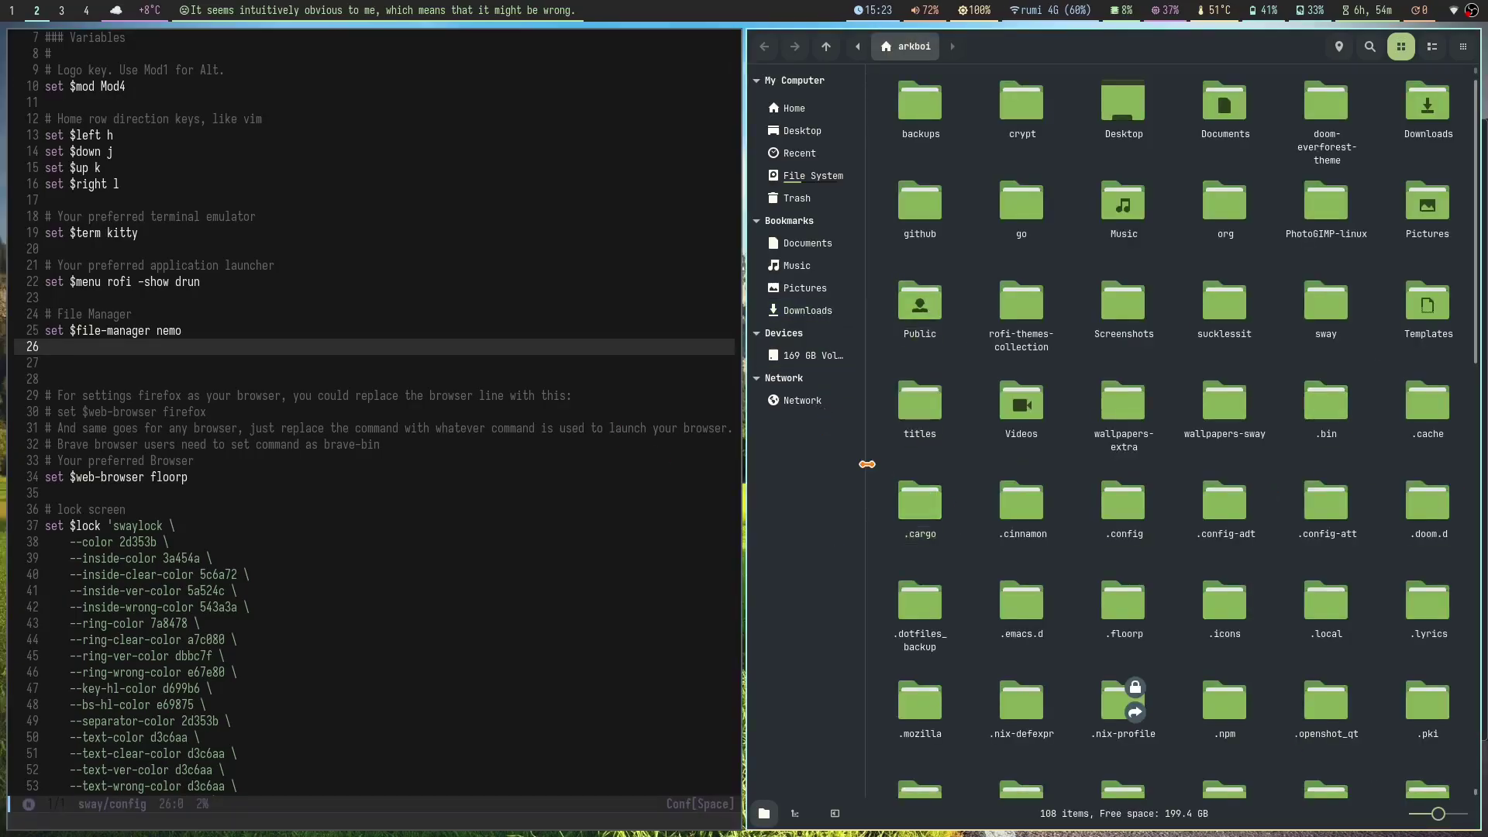
pyautogui.press('super+3')
pyautogui.press('super+Return')
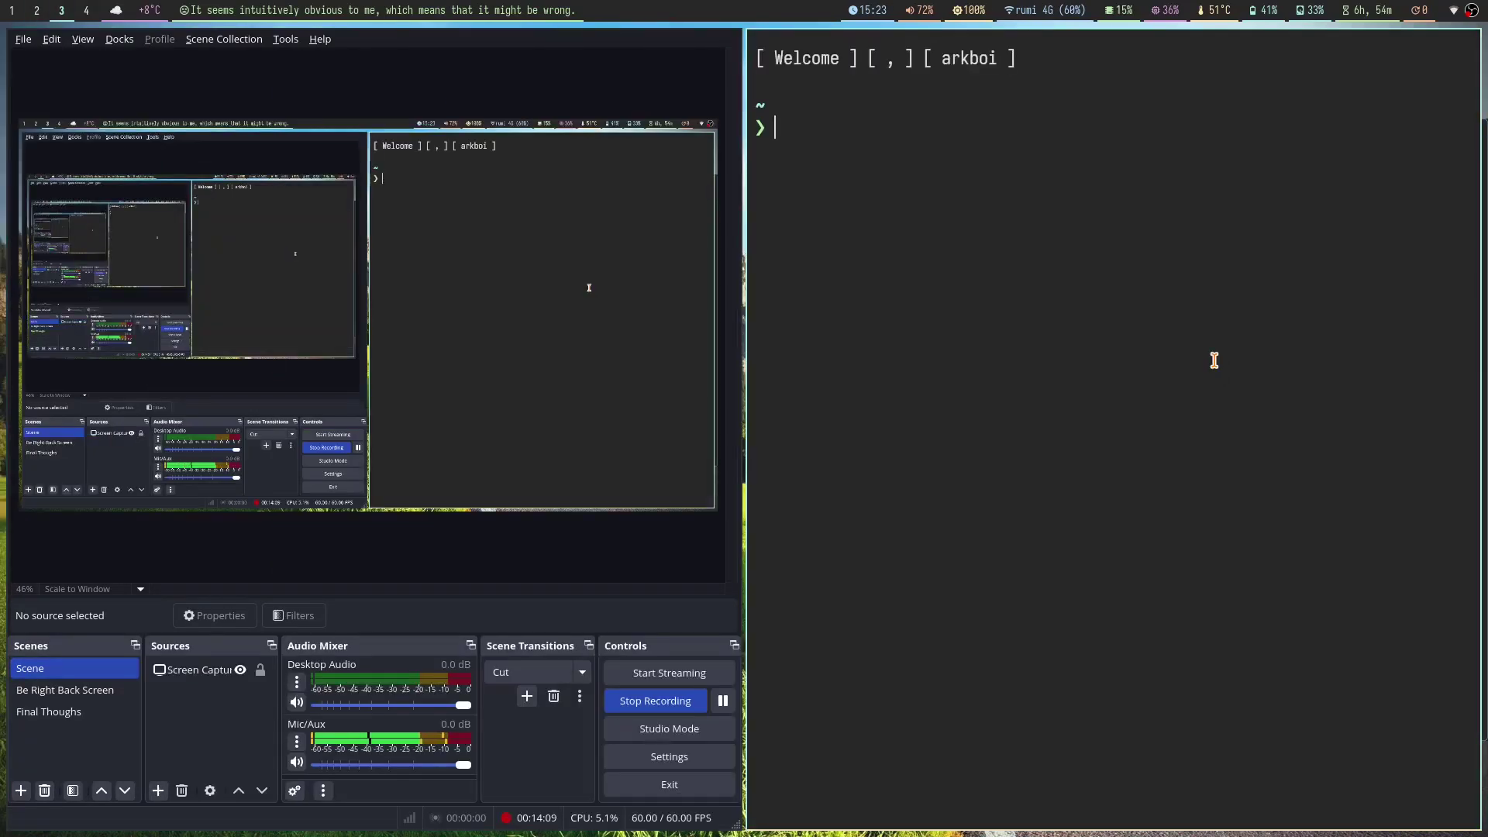
# Step: Run 'papirus-folders -C blue' to recolour the folder icons
pyautogui.write('p')
pyautogui.press('BackSpace')
pyautogui.write('s')
pyautogui.press('BackSpace')
pyautogui.write('pap')
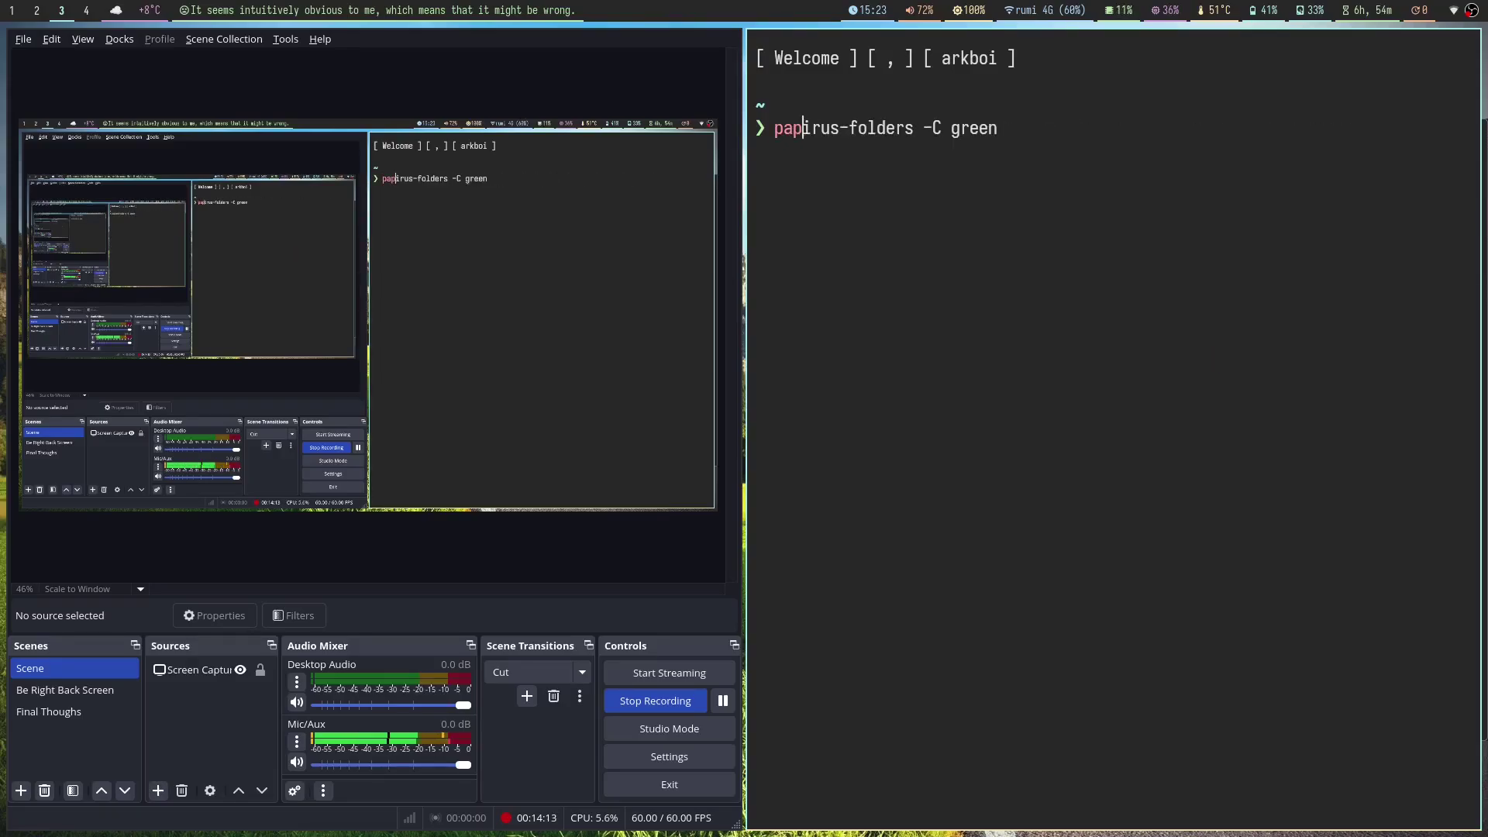
pyautogui.press('Right')
pyautogui.press('BackSpace')
pyautogui.press('BackSpace')
pyautogui.press('BackSpace')
pyautogui.write('g')
pyautogui.press('BackSpace')
pyautogui.write('b')
pyautogui.press('BackSpace')
pyautogui.write('blue')
pyautogui.press('Return')
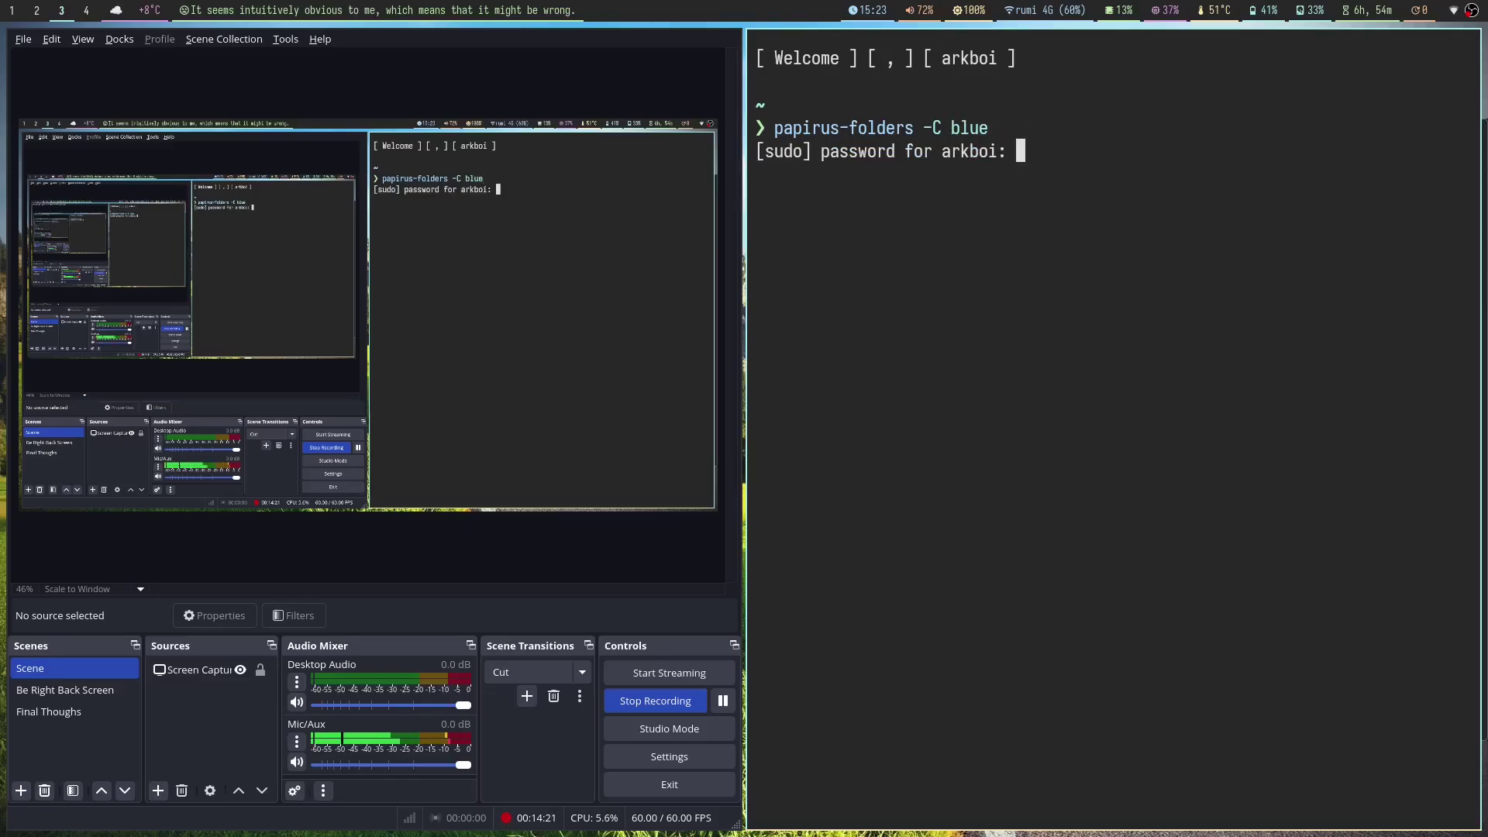
# Step: Submit the sudo password, check the blue folders in Nemo, and close the terminal
pyautogui.press('Return')
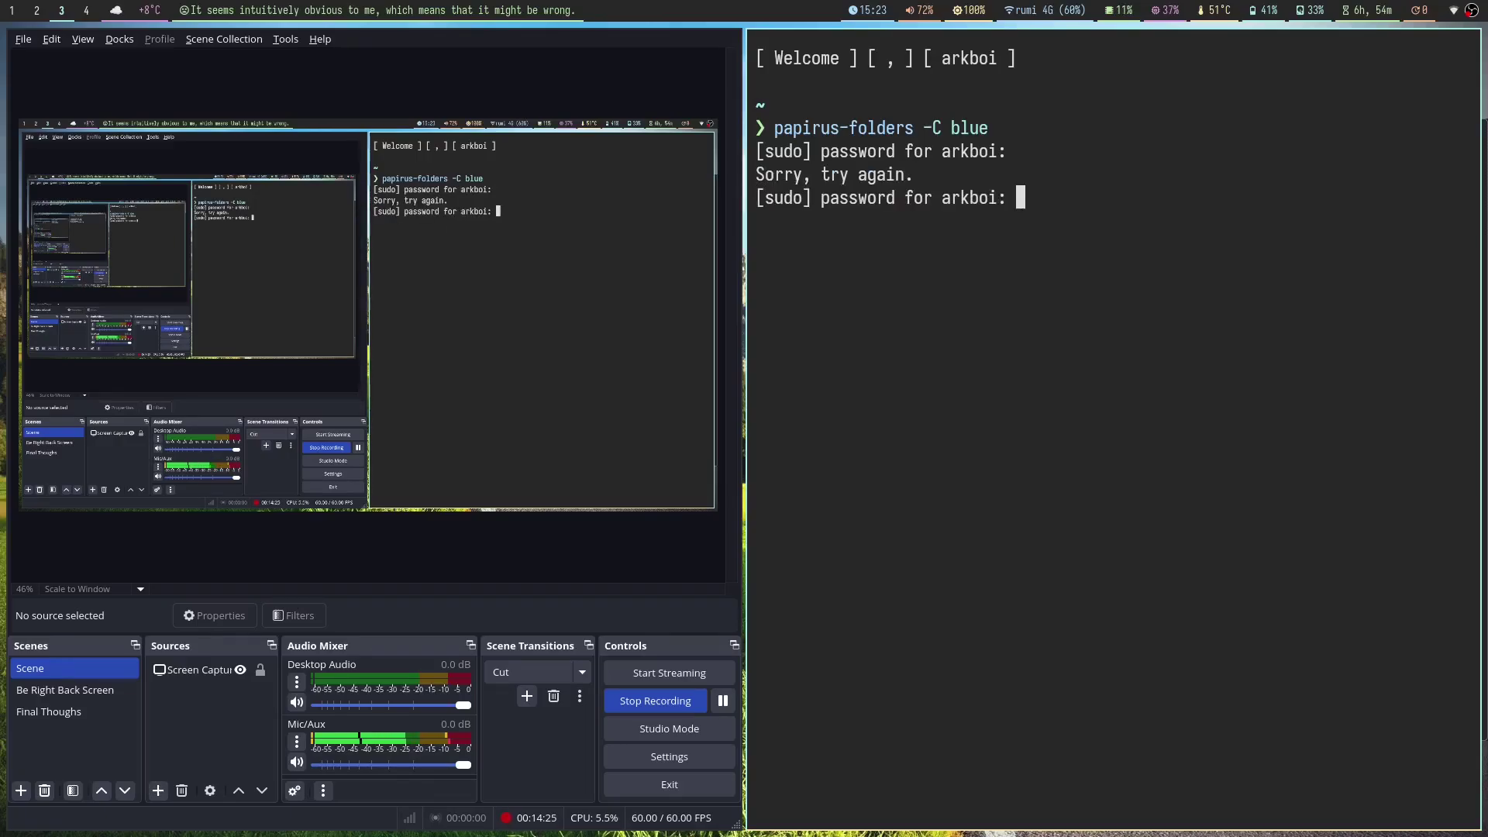
pyautogui.press('Return')
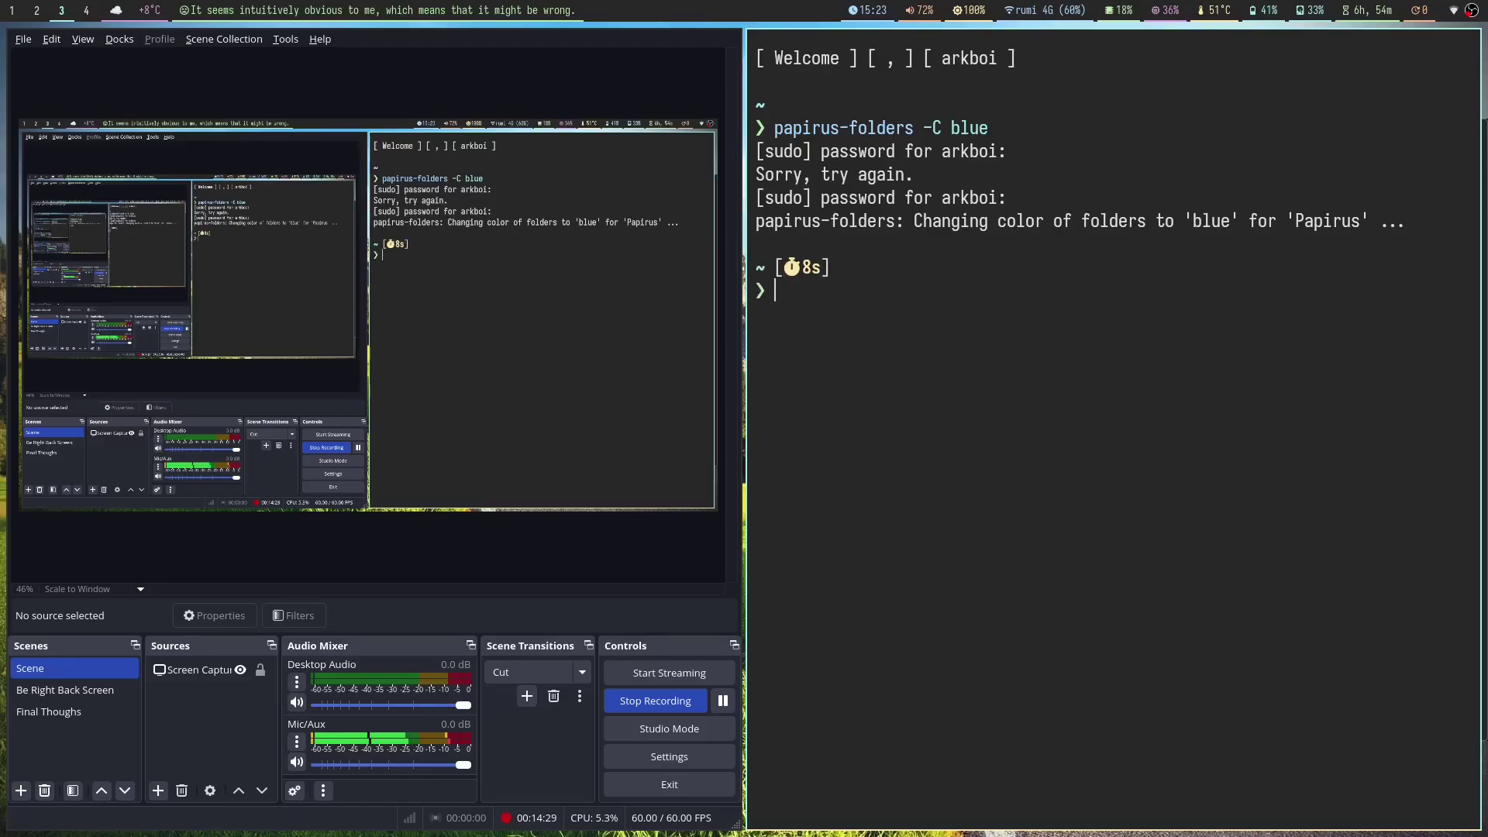
pyautogui.press('super+e')
pyautogui.press('super+shift+q')
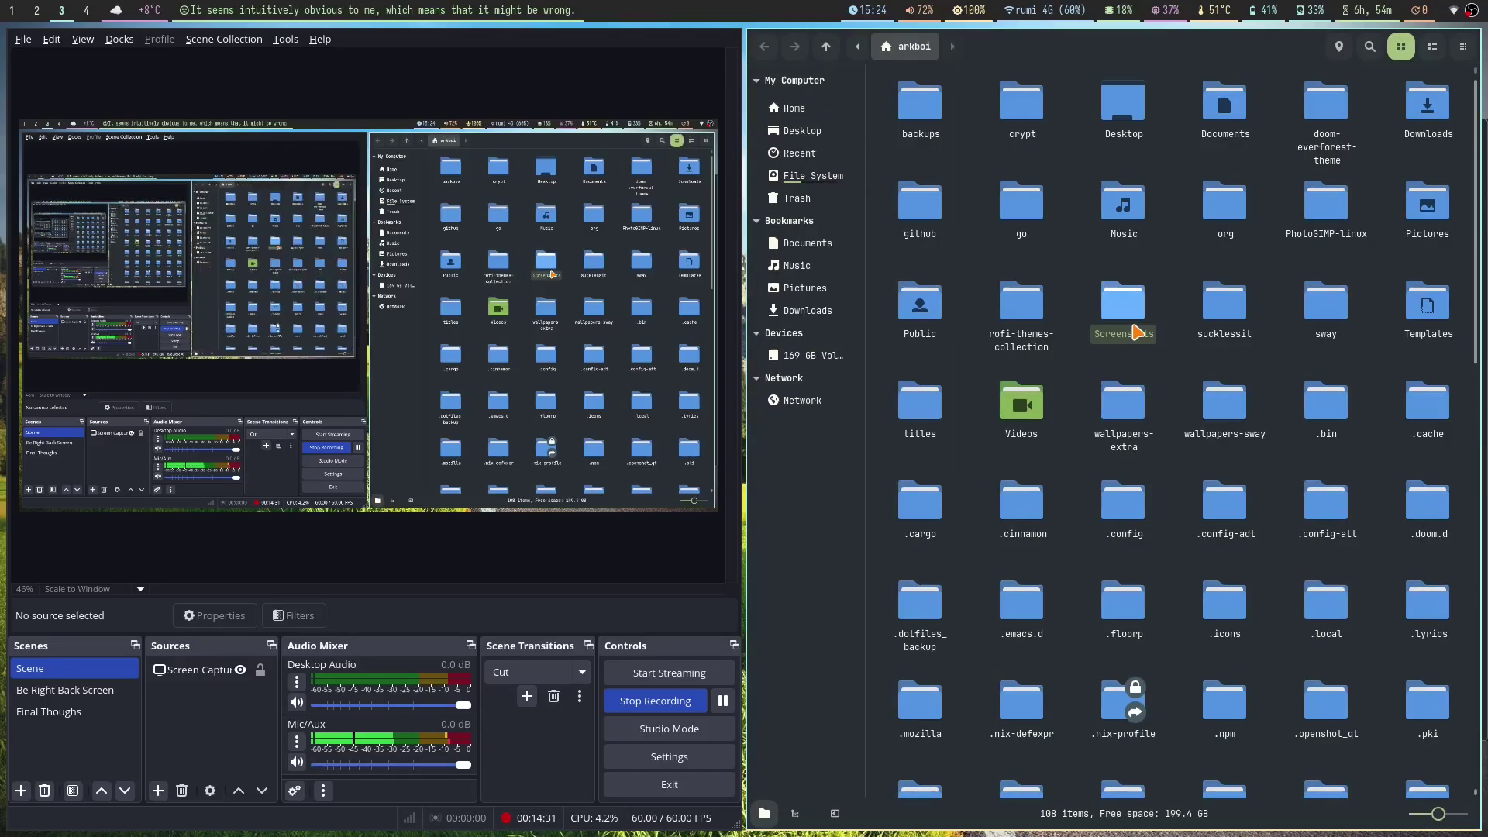
# Step: Close Nemo, scroll down the sway config, and open a new tab in Floorp
pyautogui.press('super+shift+q')
pyautogui.press('super+2')
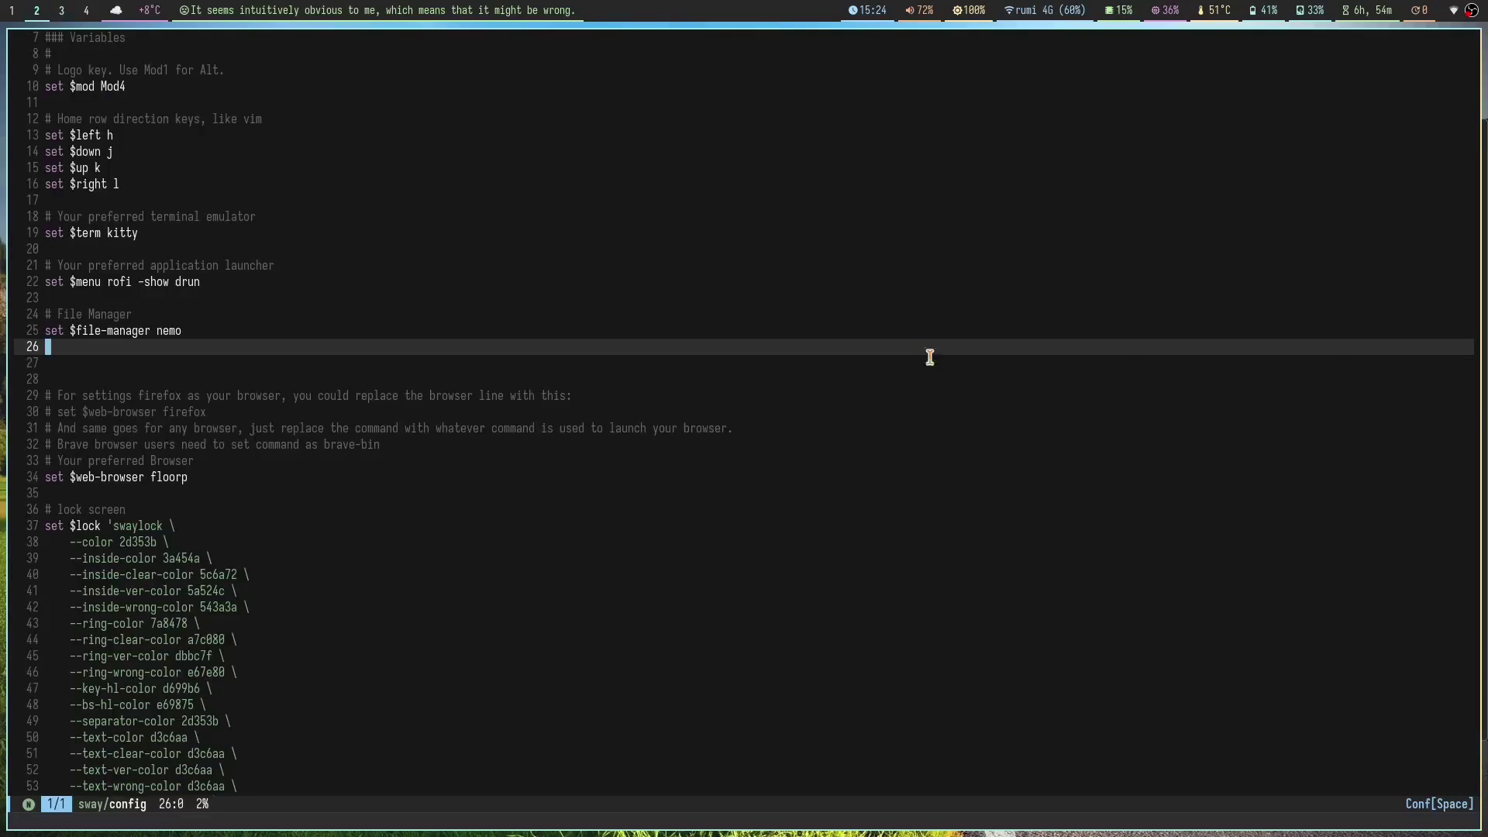
pyautogui.scroll(-10, 405, 441)
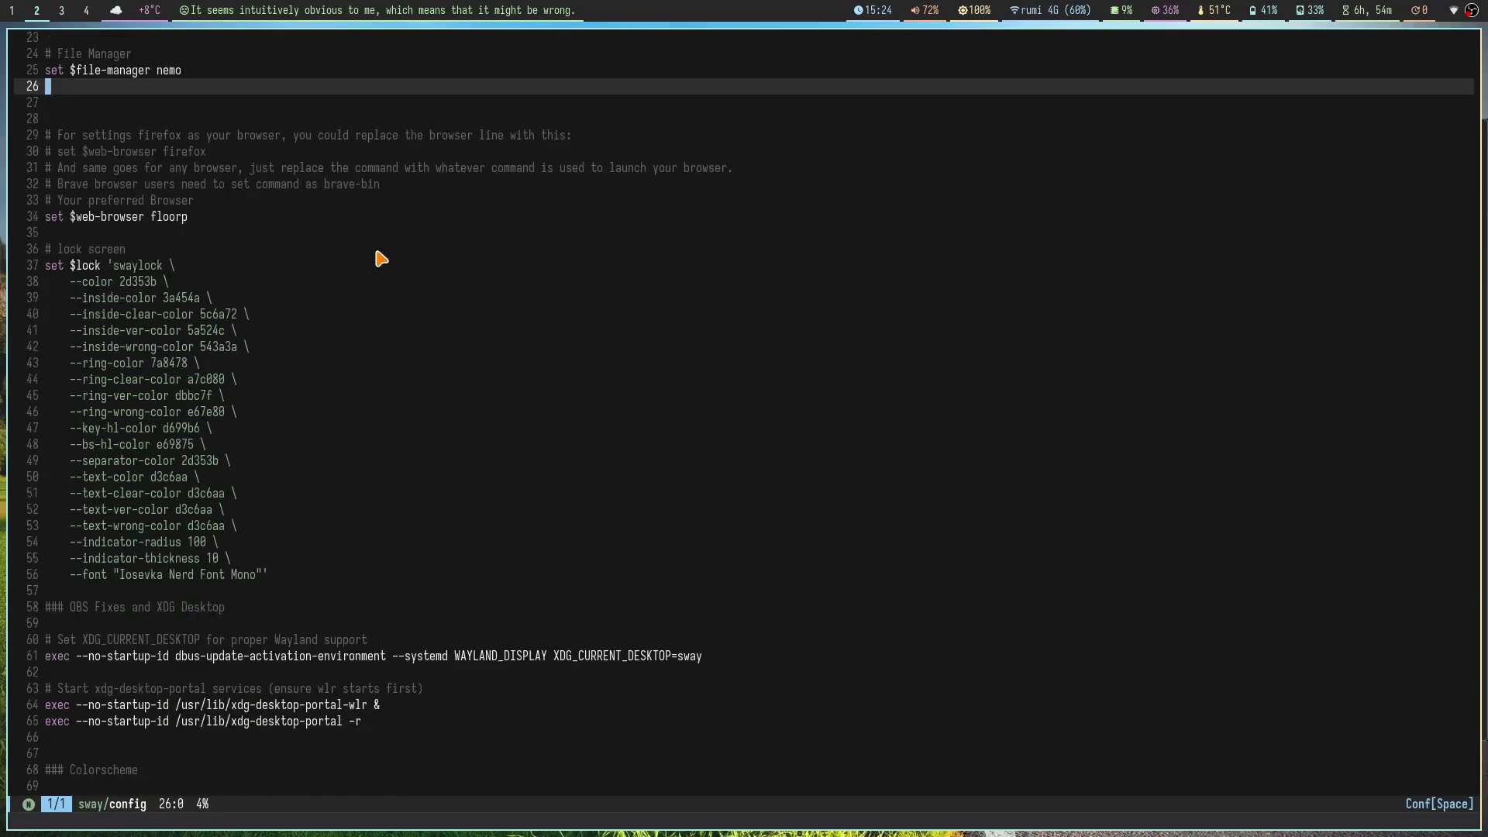
pyautogui.scroll(-12, 411, 232)
pyautogui.press('super+1')
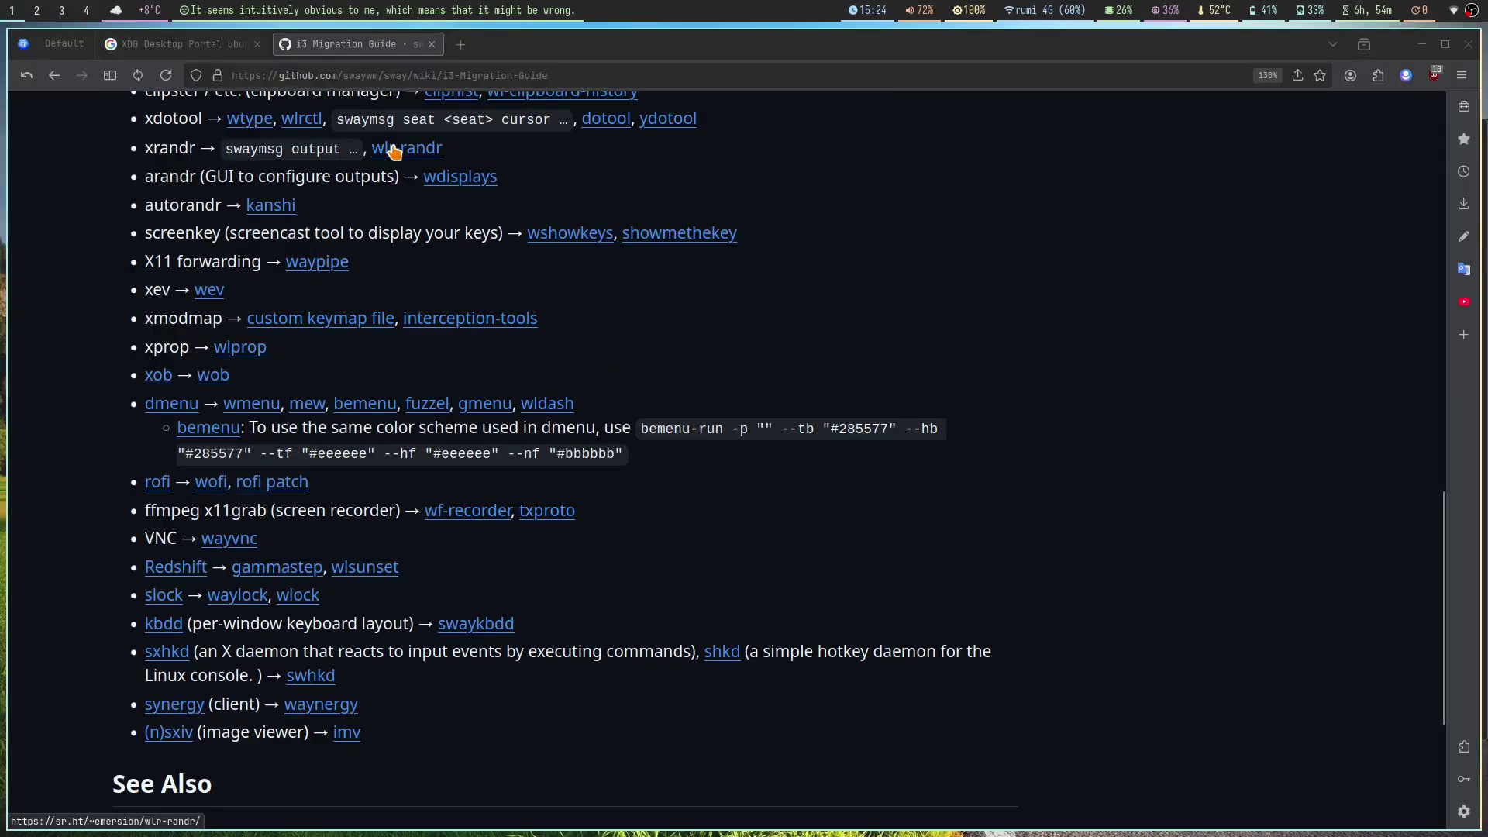
pyautogui.hotkey('ctrl', 't')
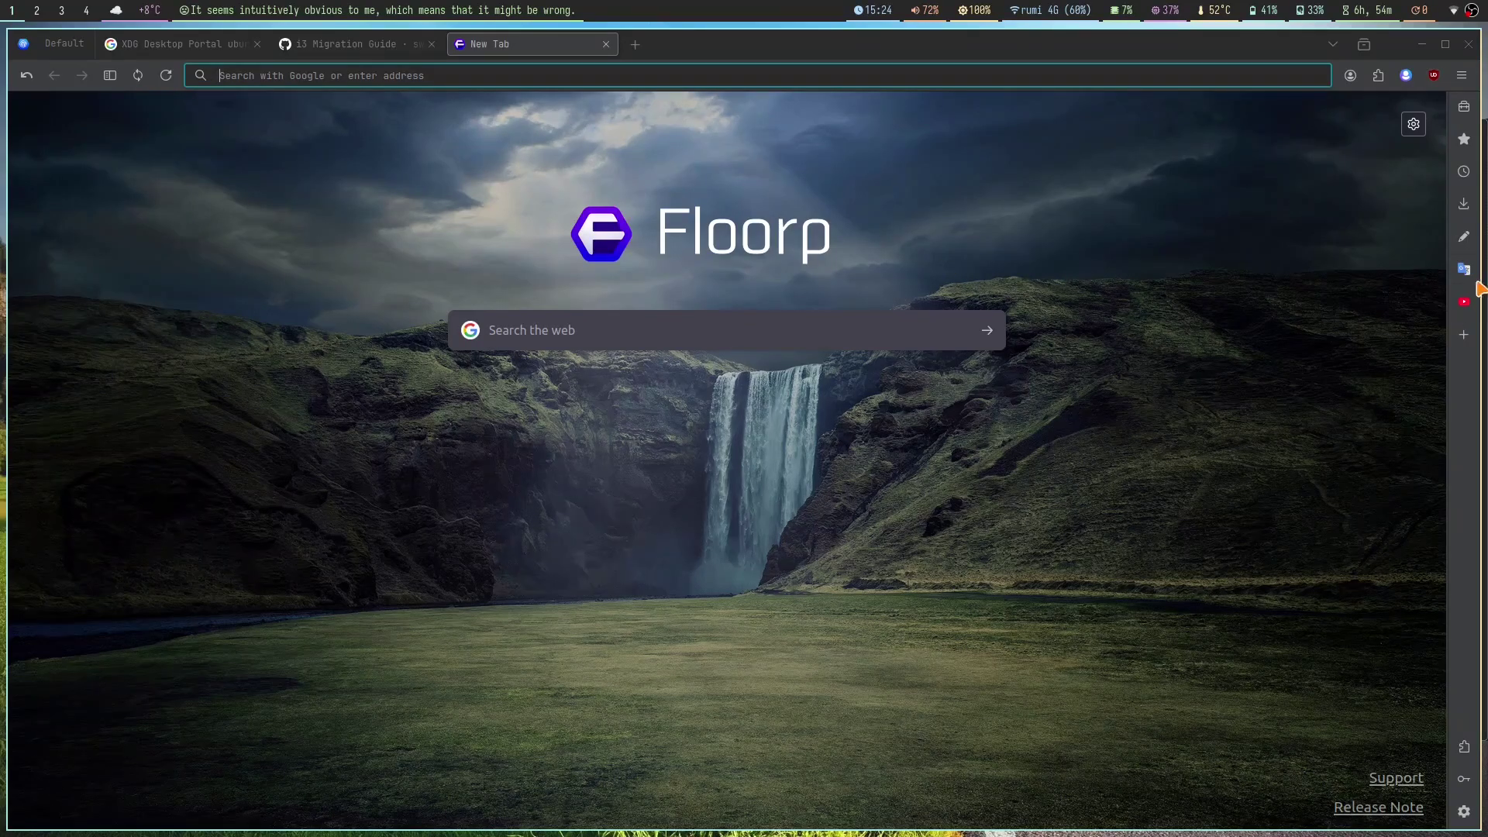
# Step: Launch WebCord via rofi on workspace 4, close it, and return to the sway config
pyautogui.press('super+2')
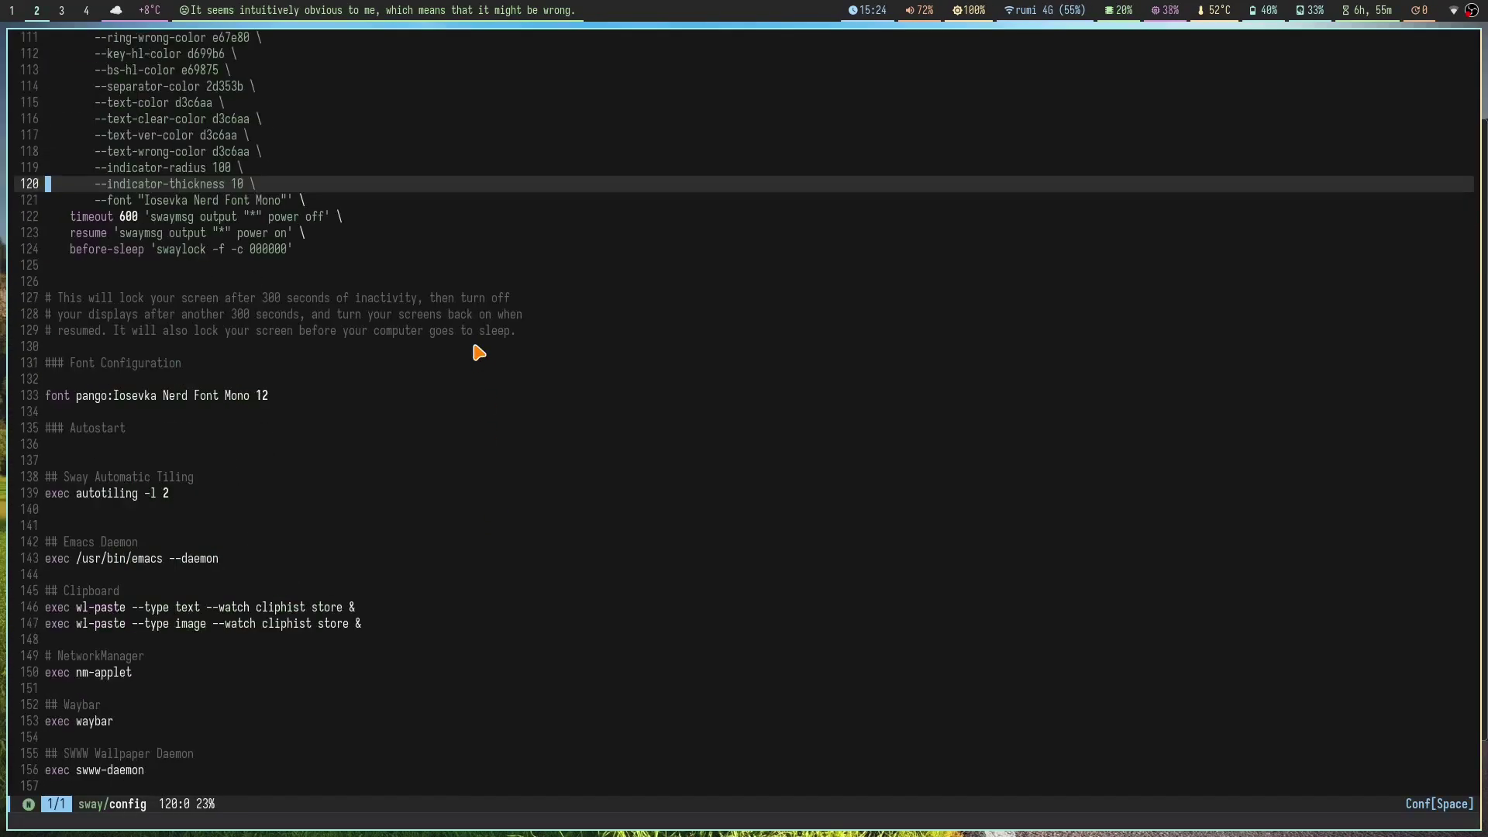
pyautogui.scroll(-15, 478, 353)
pyautogui.press('super+3')
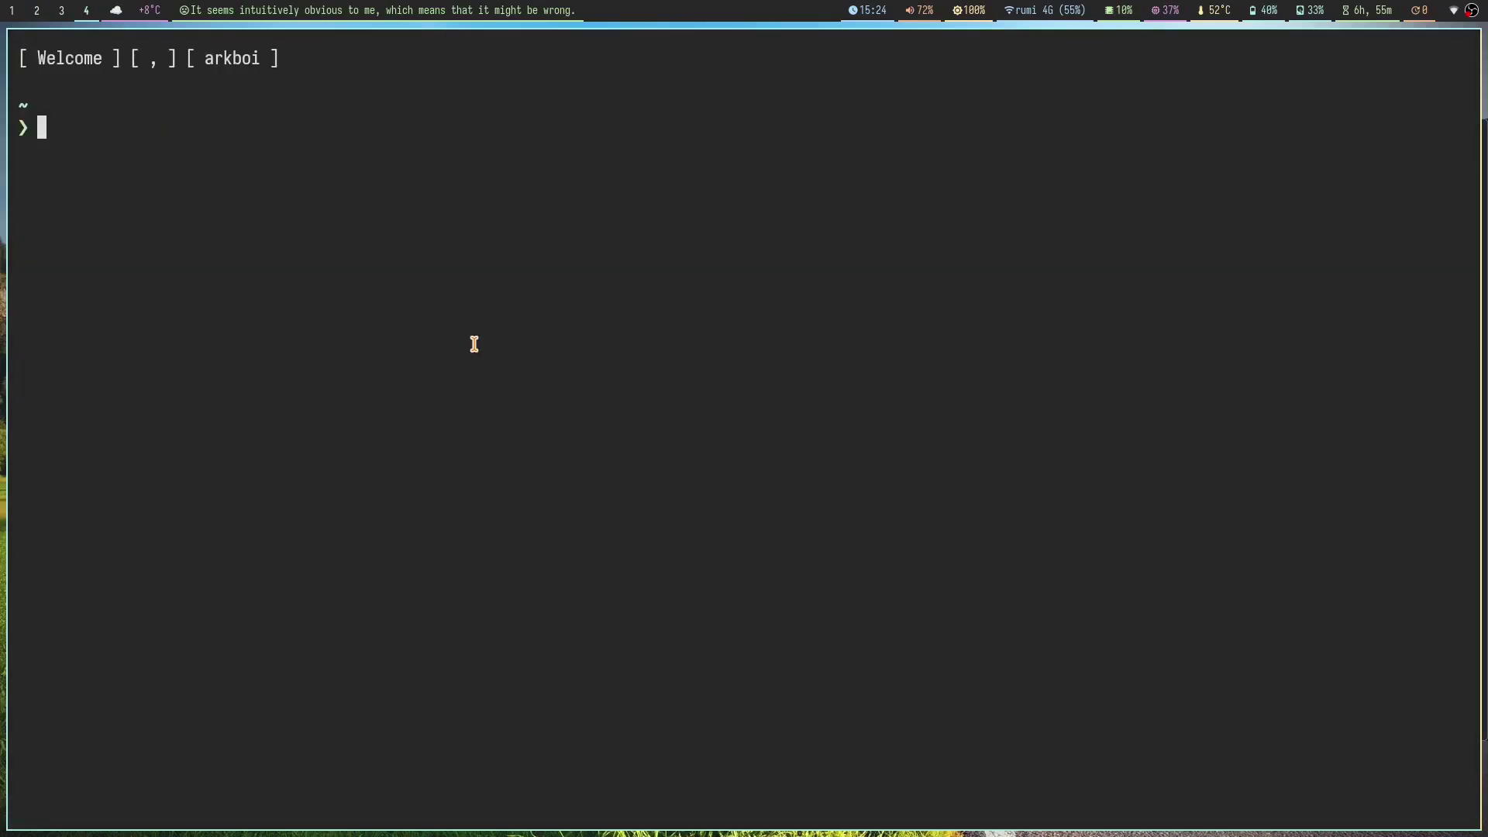
pyautogui.press('super+4')
pyautogui.press('super+d')
pyautogui.write('wbe')
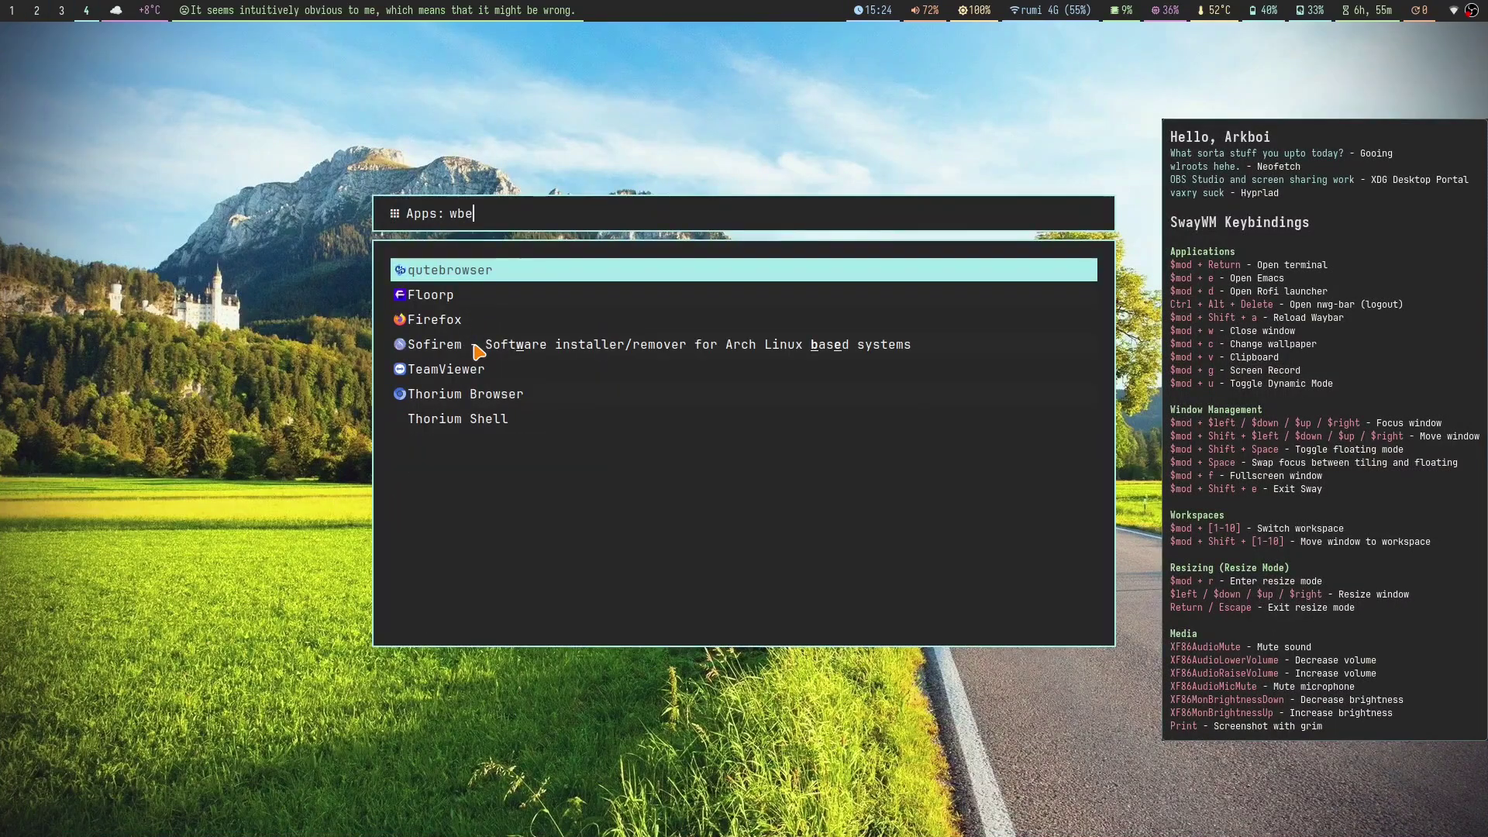
pyautogui.write('cd')
pyautogui.press('BackSpace')
pyautogui.press('BackSpace')
pyautogui.press('BackSpace')
pyautogui.write('ebcor')
pyautogui.press('Return')
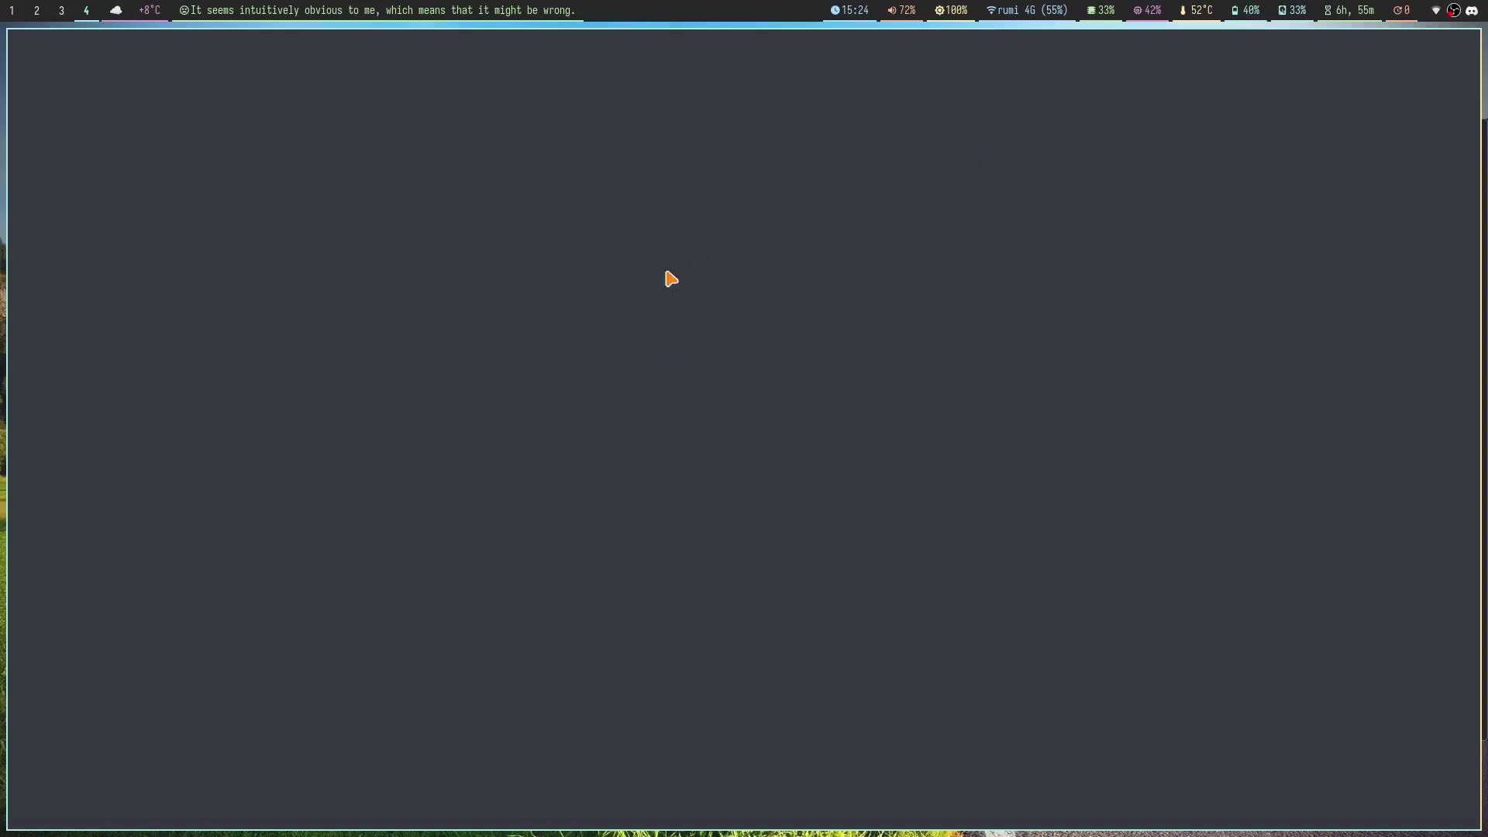
pyautogui.press('super+shift+q')
pyautogui.press('super+3')
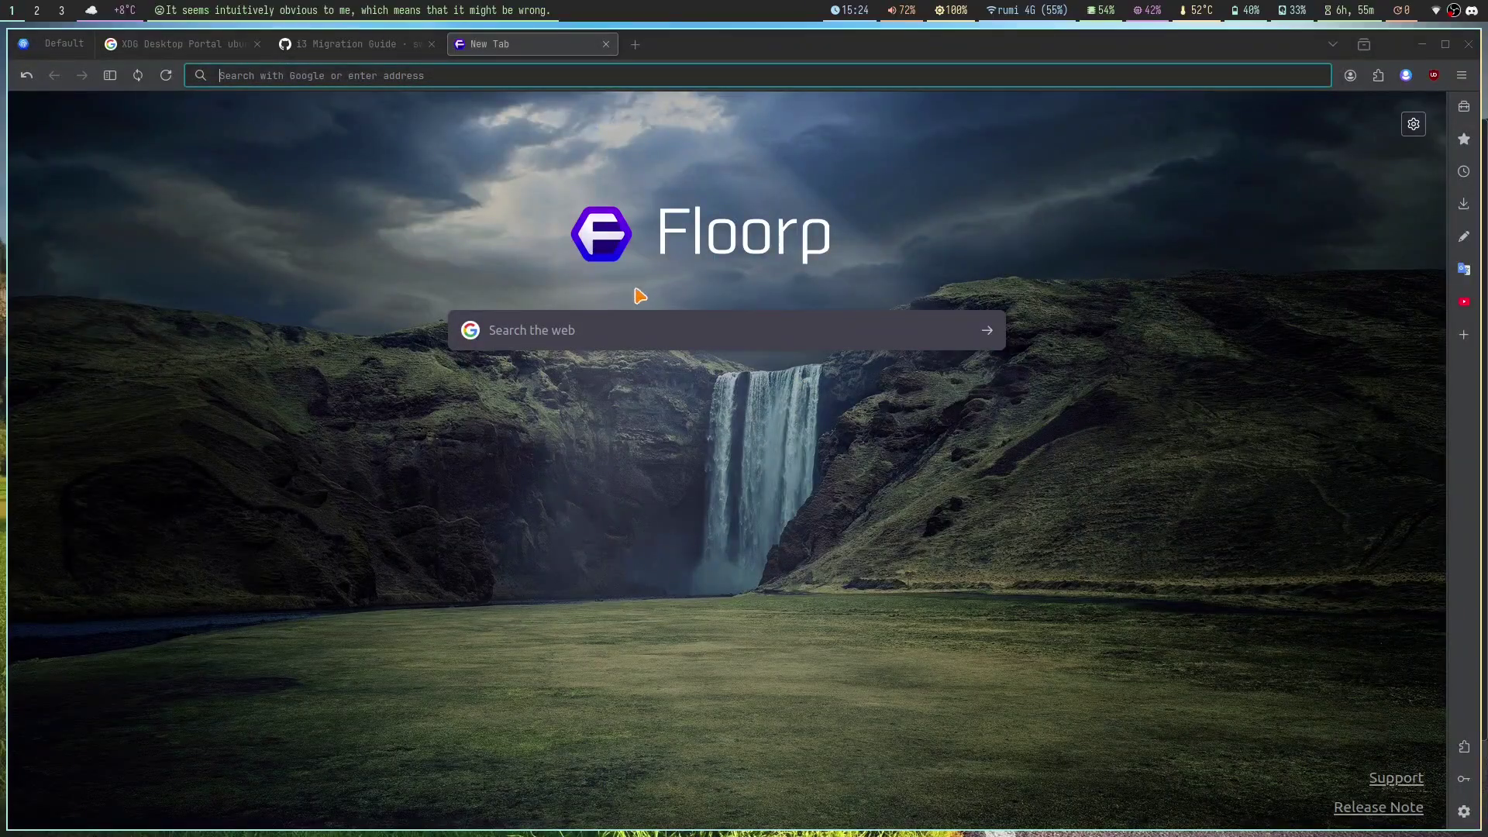
pyautogui.press('super+2')
# Step: Move the cursor to the default_border line in the Borders and Gaps section
pyautogui.scroll(-20, 341, 298)
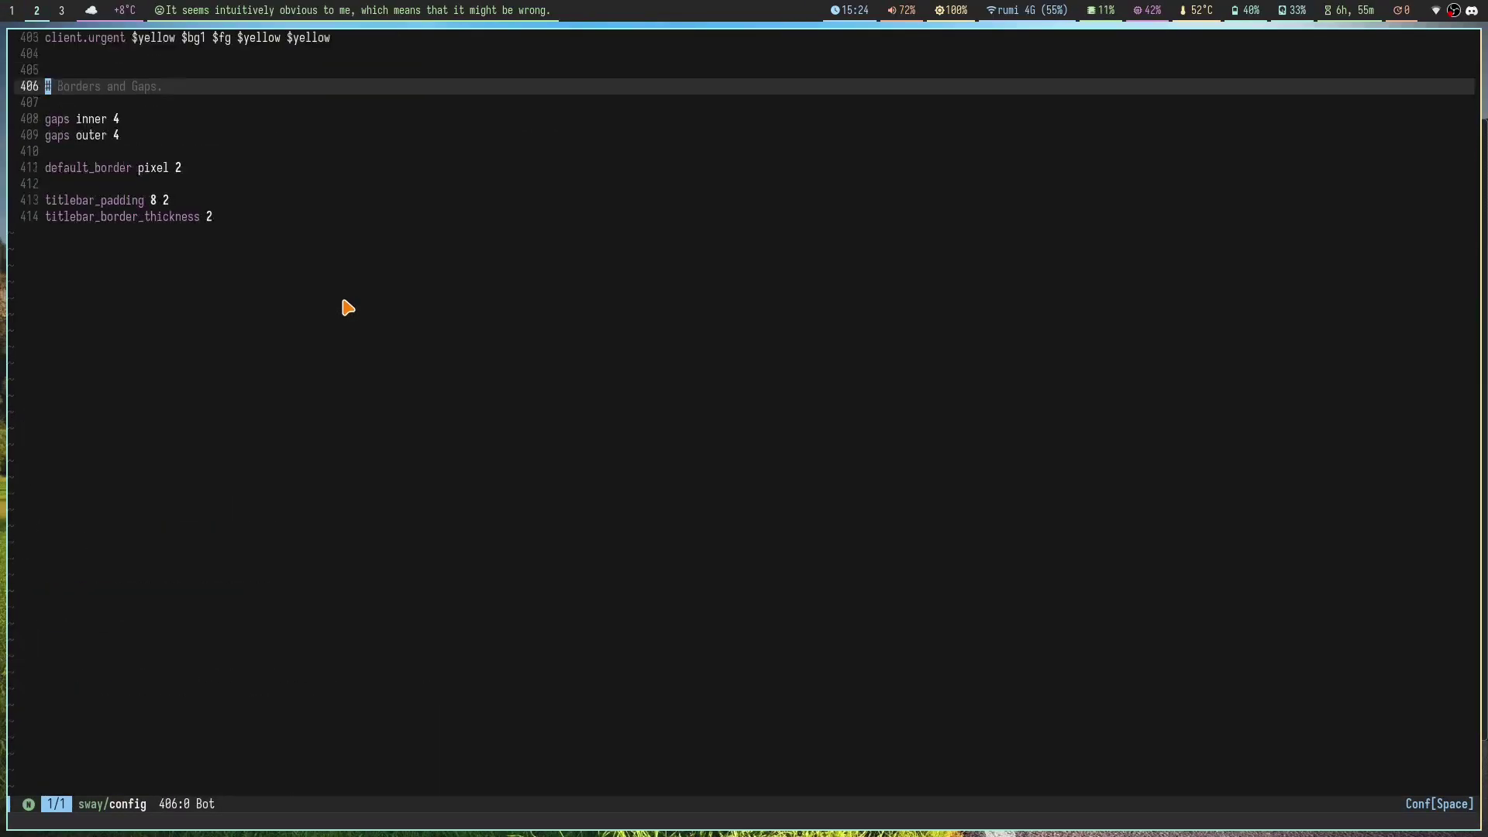
pyautogui.click(257, 430)
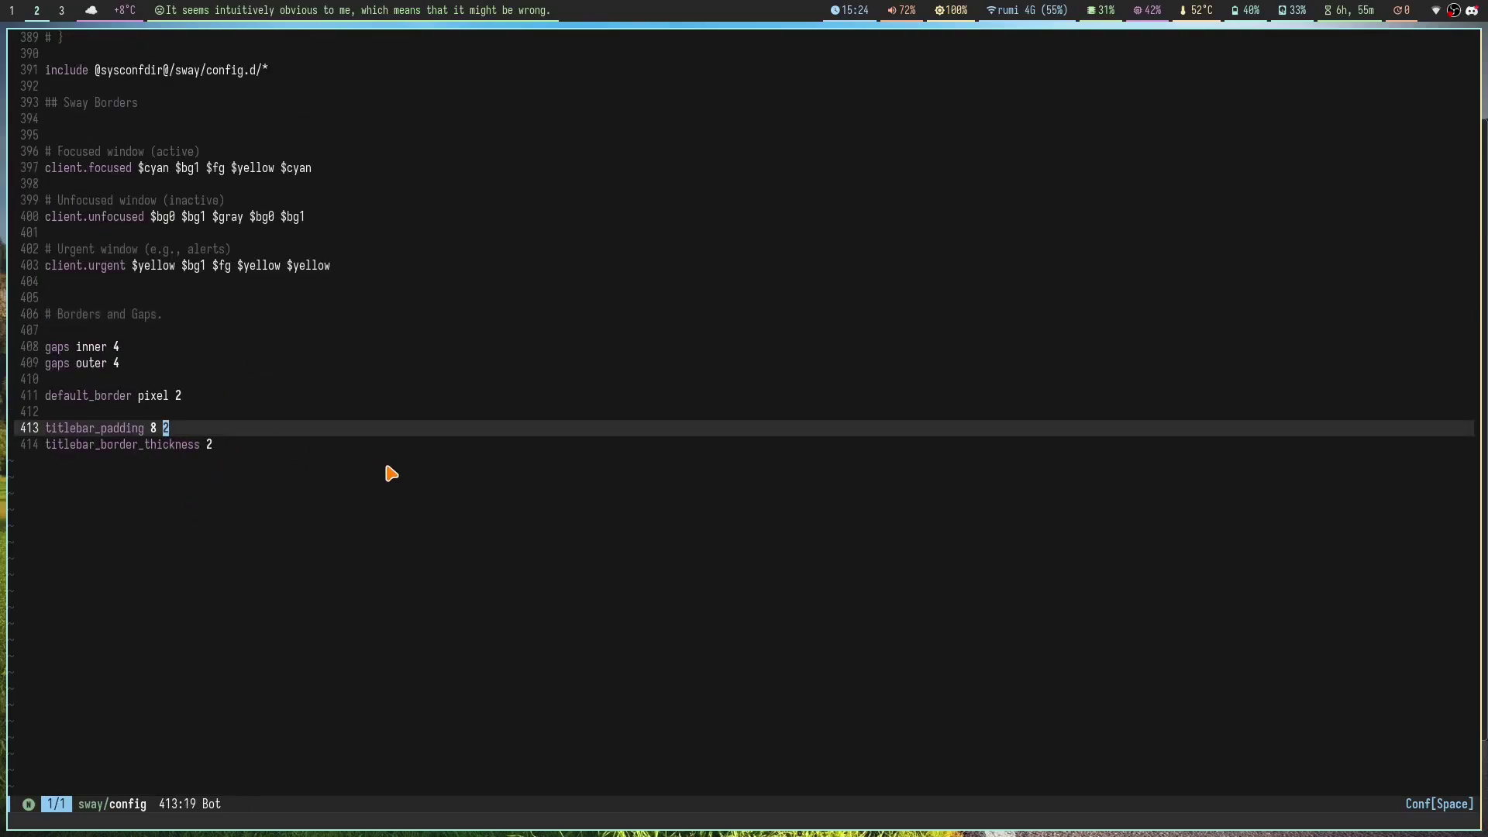
pyautogui.press('j')
pyautogui.press('k')
pyautogui.press('k')
pyautogui.press('k')
pyautogui.press('j')
pyautogui.press('j')
pyautogui.press('j')
pyautogui.press('k')
pyautogui.press('k')
pyautogui.press('k')
pyautogui.press('k')
pyautogui.press('k')
pyautogui.press('j')
pyautogui.press('j')
pyautogui.press('j')
pyautogui.press('j')
# Step: Replace 'pixel 2' with 'normal' on default_border and save with :w
pyautogui.press('i')
pyautogui.press('Up')
pyautogui.press('Up')
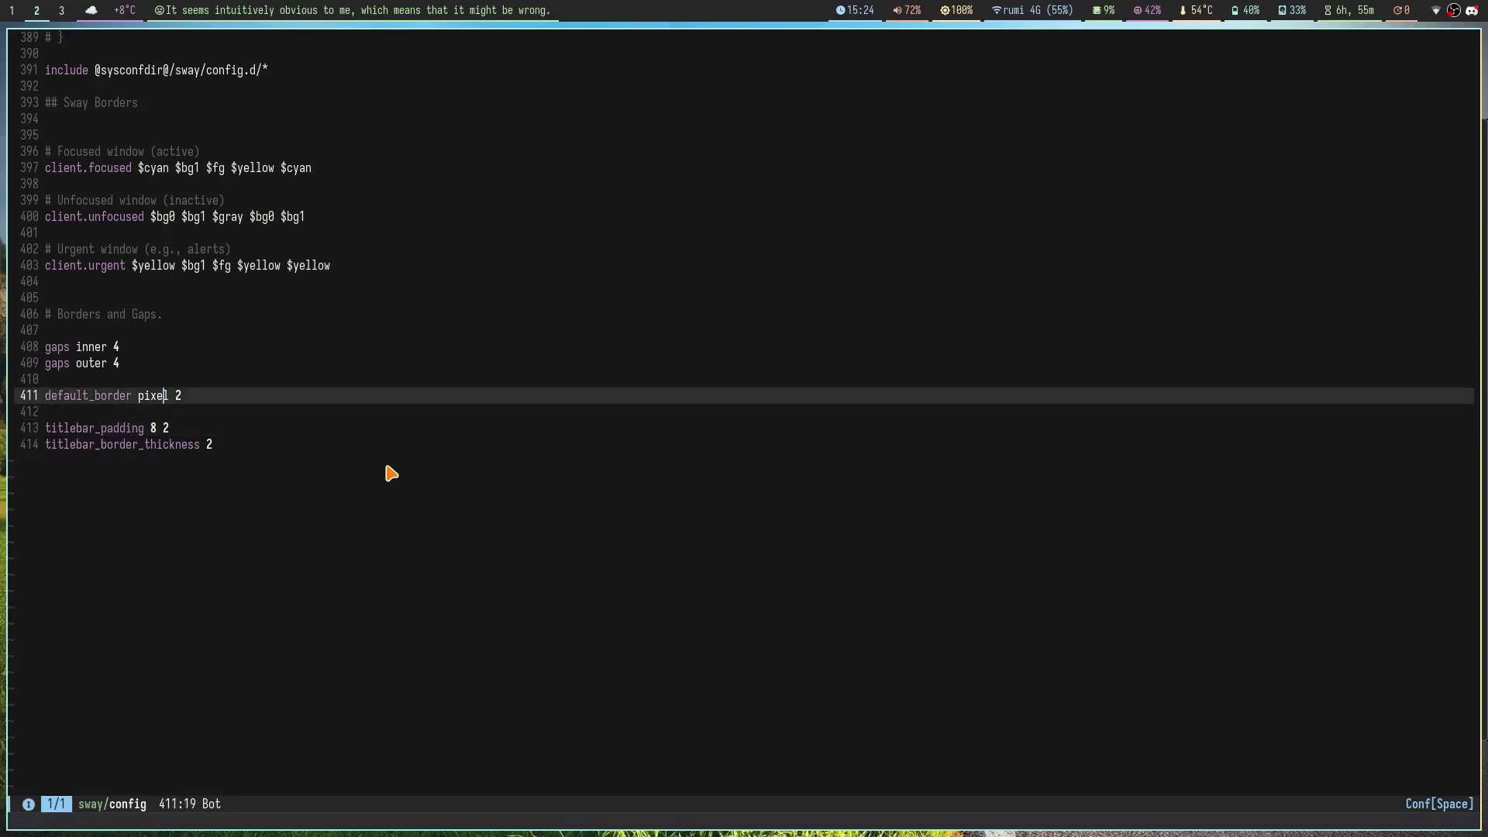
pyautogui.press('BackSpace')
pyautogui.press('BackSpace')
pyautogui.press('BackSpace')
pyautogui.press('BackSpace')
pyautogui.press('BackSpace')
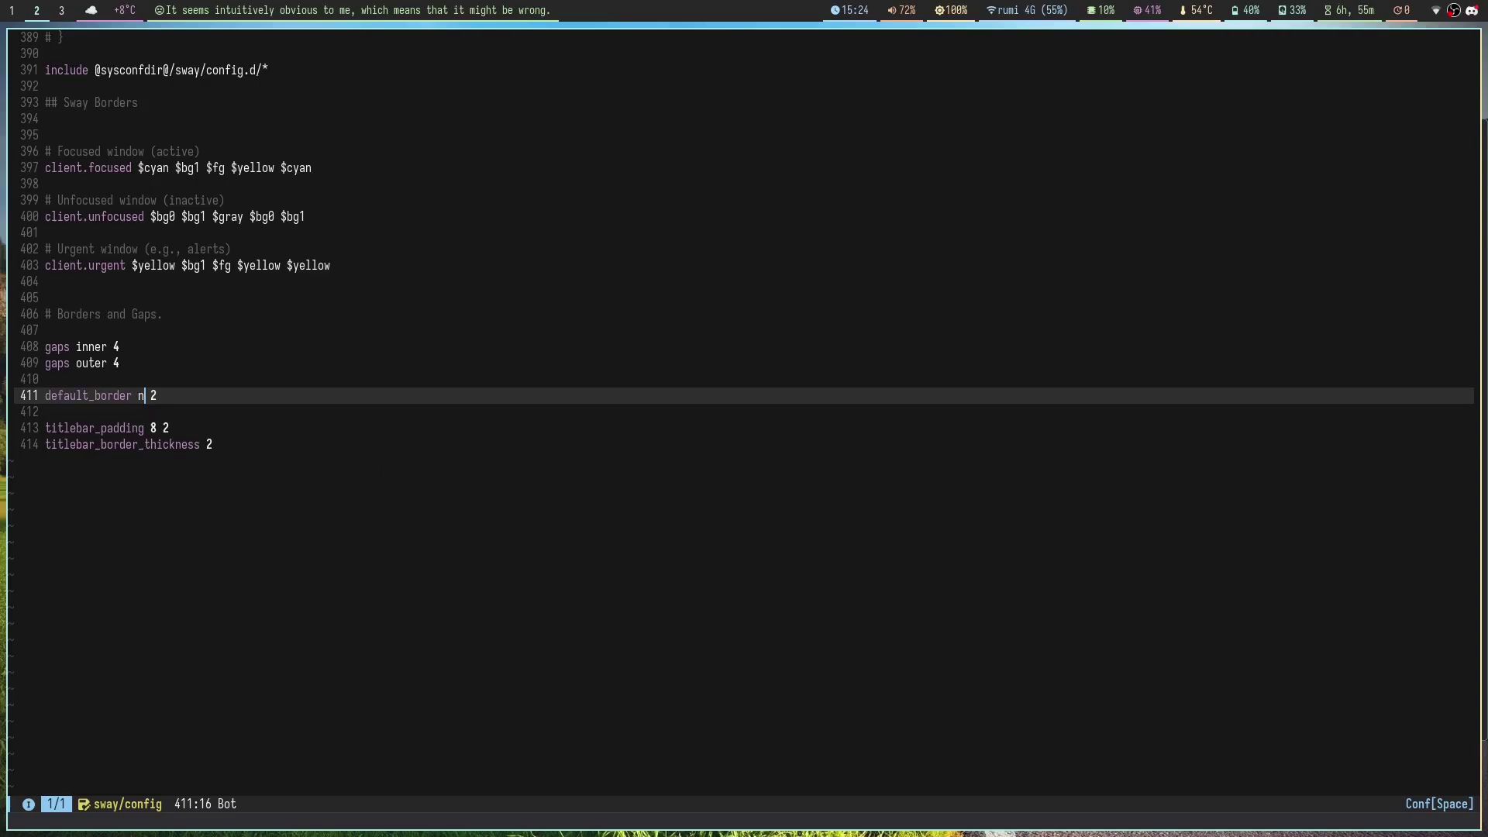
pyautogui.write('normal')
pyautogui.press('Delete')
pyautogui.press('Delete')
pyautogui.press('Escape')
pyautogui.write(':w')
pyautogui.press('Return')
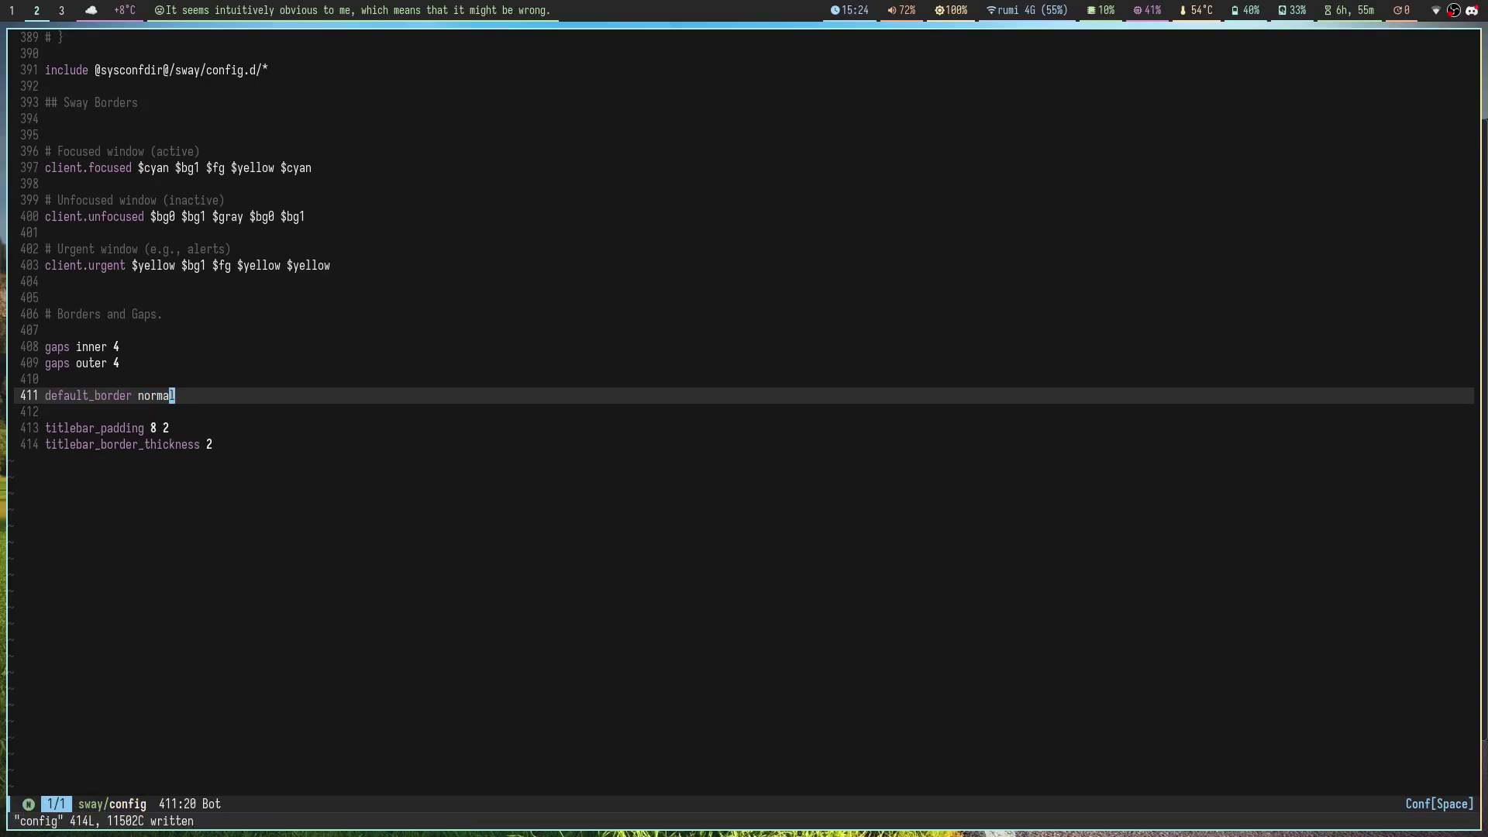
# Step: Open terminals on workspace 4 to see the new title bars, then close them
pyautogui.press('super+3')
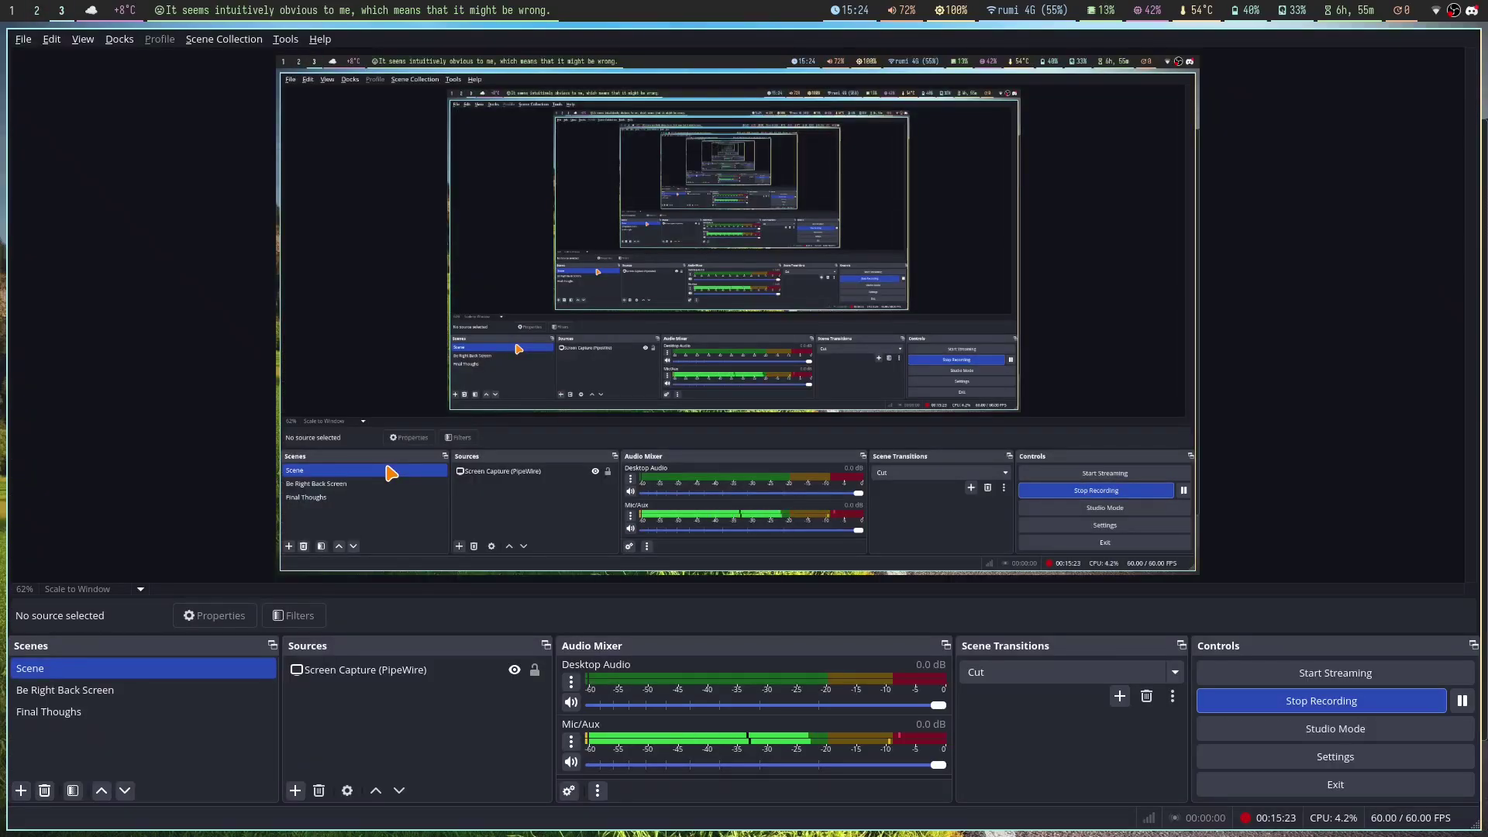
pyautogui.press('super+4')
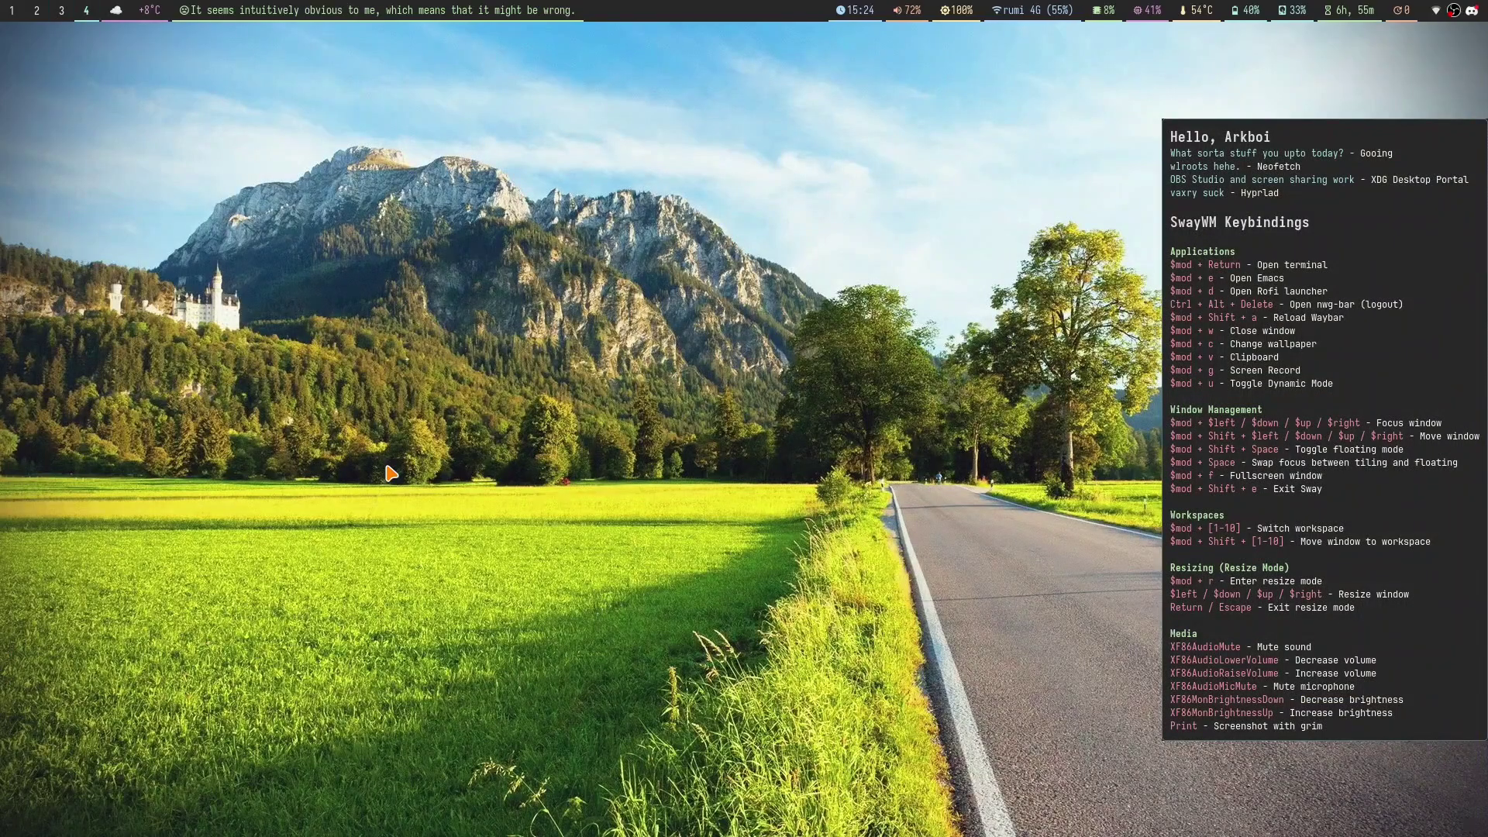
pyautogui.press('super+Return')
pyautogui.press('super+Return')
pyautogui.press('super+Return')
pyautogui.press('super+Return')
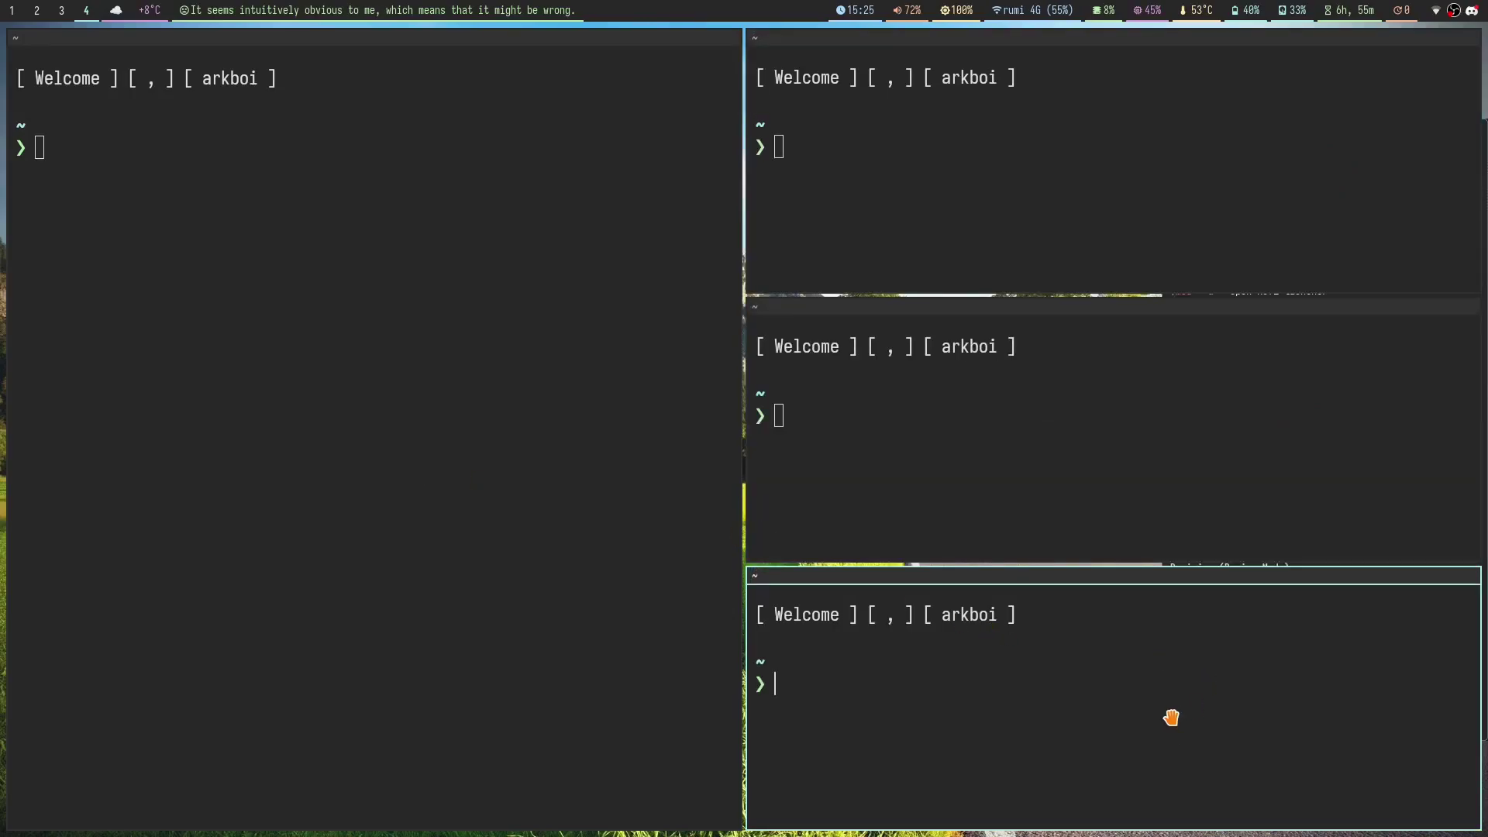
pyautogui.moveTo(1169, 714); pyautogui.dragTo(225, 391)
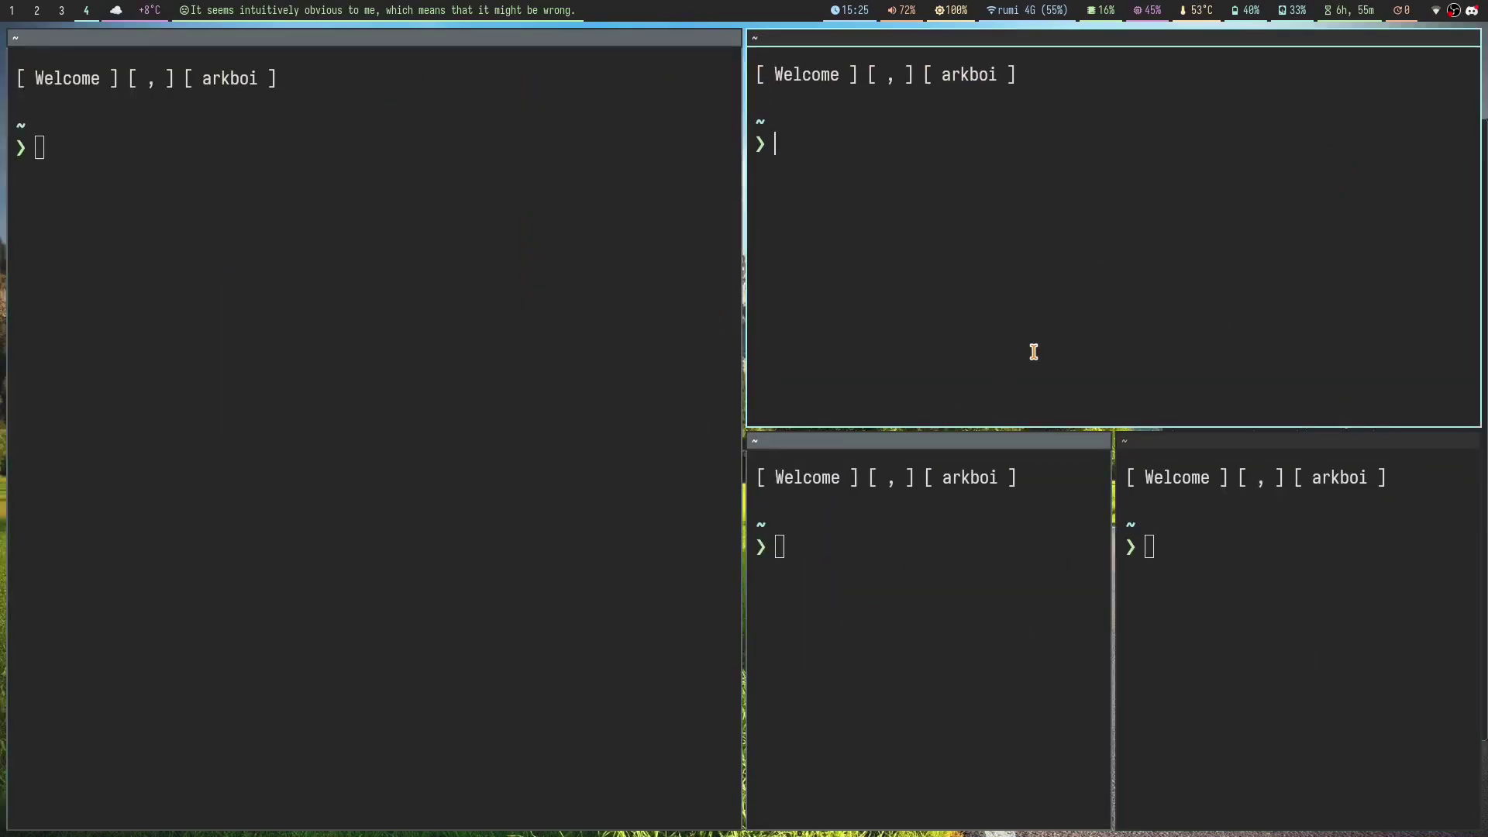
pyautogui.press('super+shift+q')
pyautogui.press('super+shift+q')
# Step: Use ciw to change 'normal' to 'pixel 2' and save with :w
pyautogui.press('super+2')
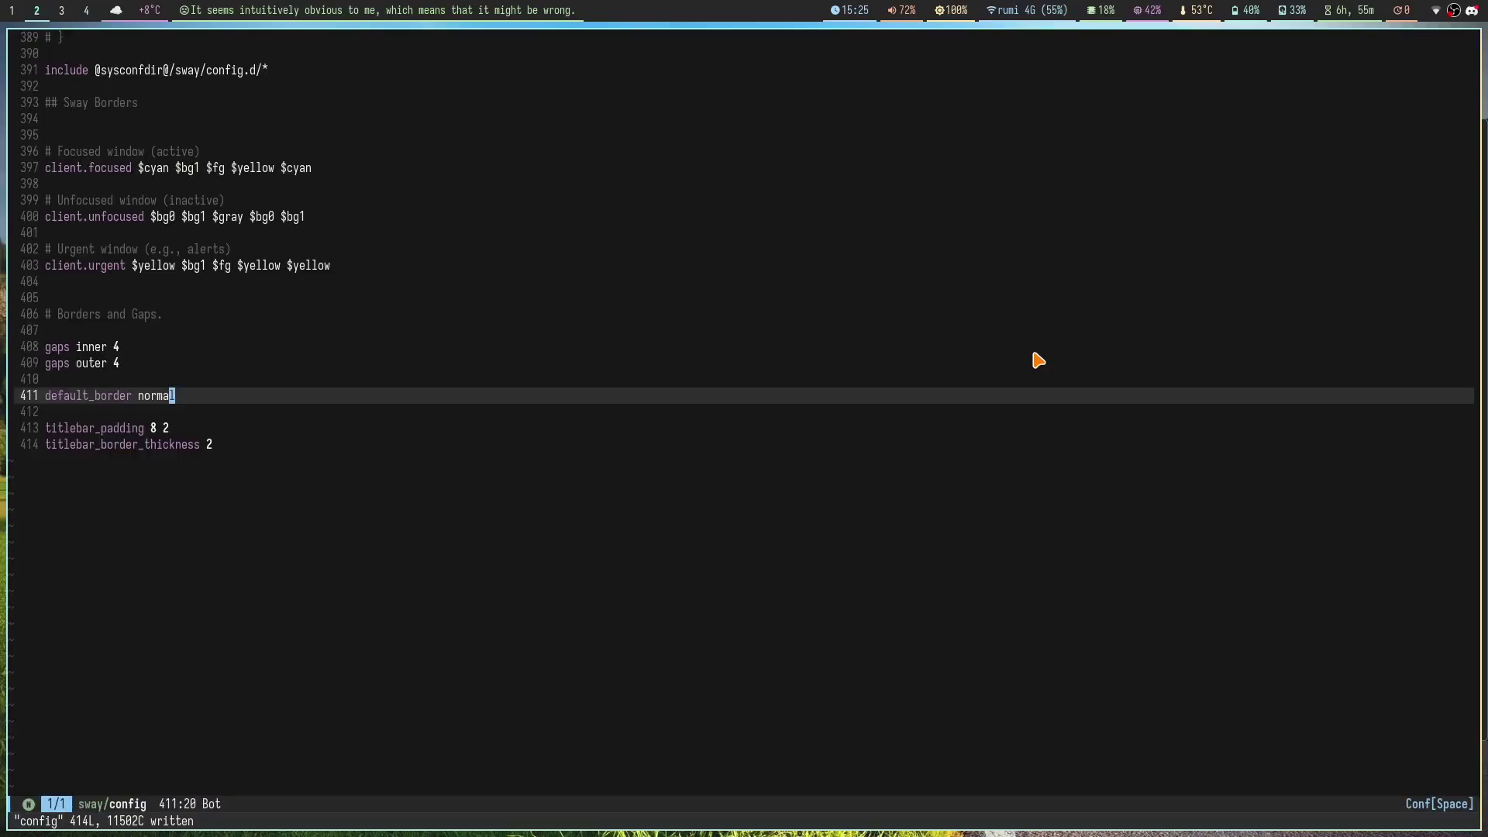
pyautogui.write('ciw')
pyautogui.write('pixel 2')
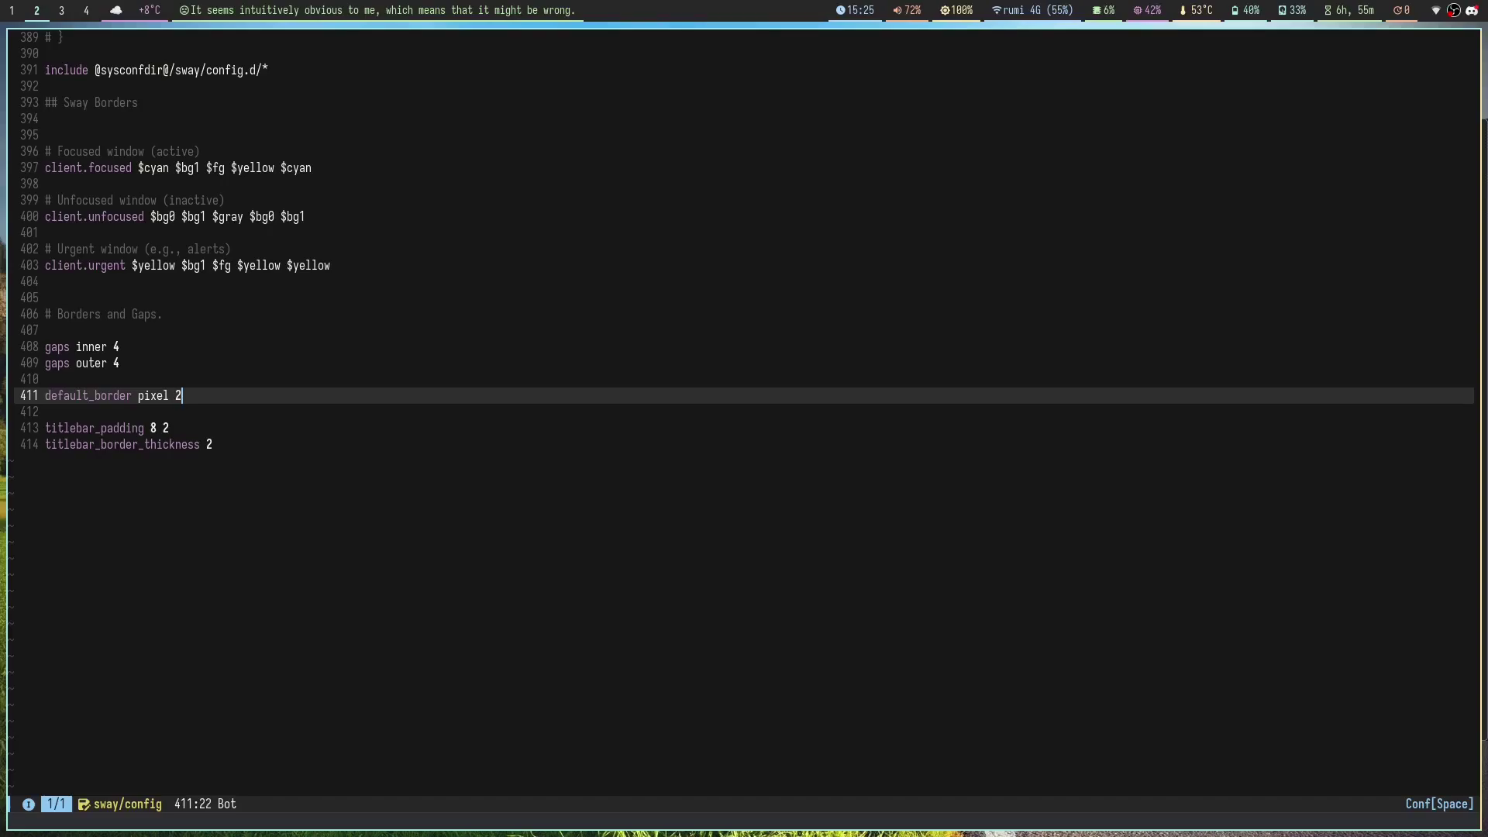
pyautogui.press('Escape')
pyautogui.write(':w')
pyautogui.press('Return')
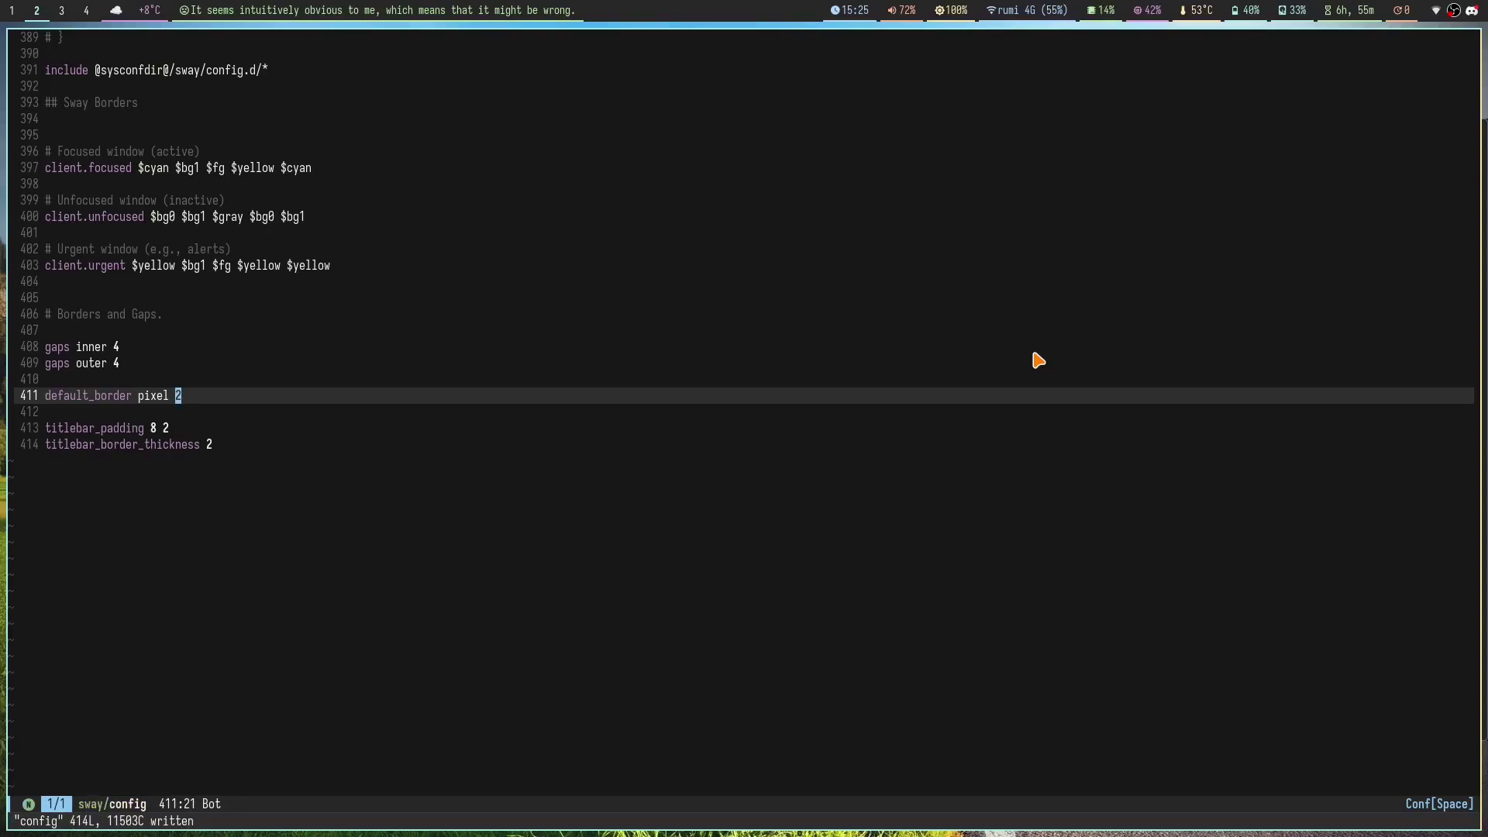
# Step: Open a terminal to check the borders, then scroll up in the config
pyautogui.press('super+3')
pyautogui.press('super+Return')
pyautogui.press('super+Return')
pyautogui.press('super+4')
pyautogui.press('super+2')
pyautogui.scroll(14, 957, 379)
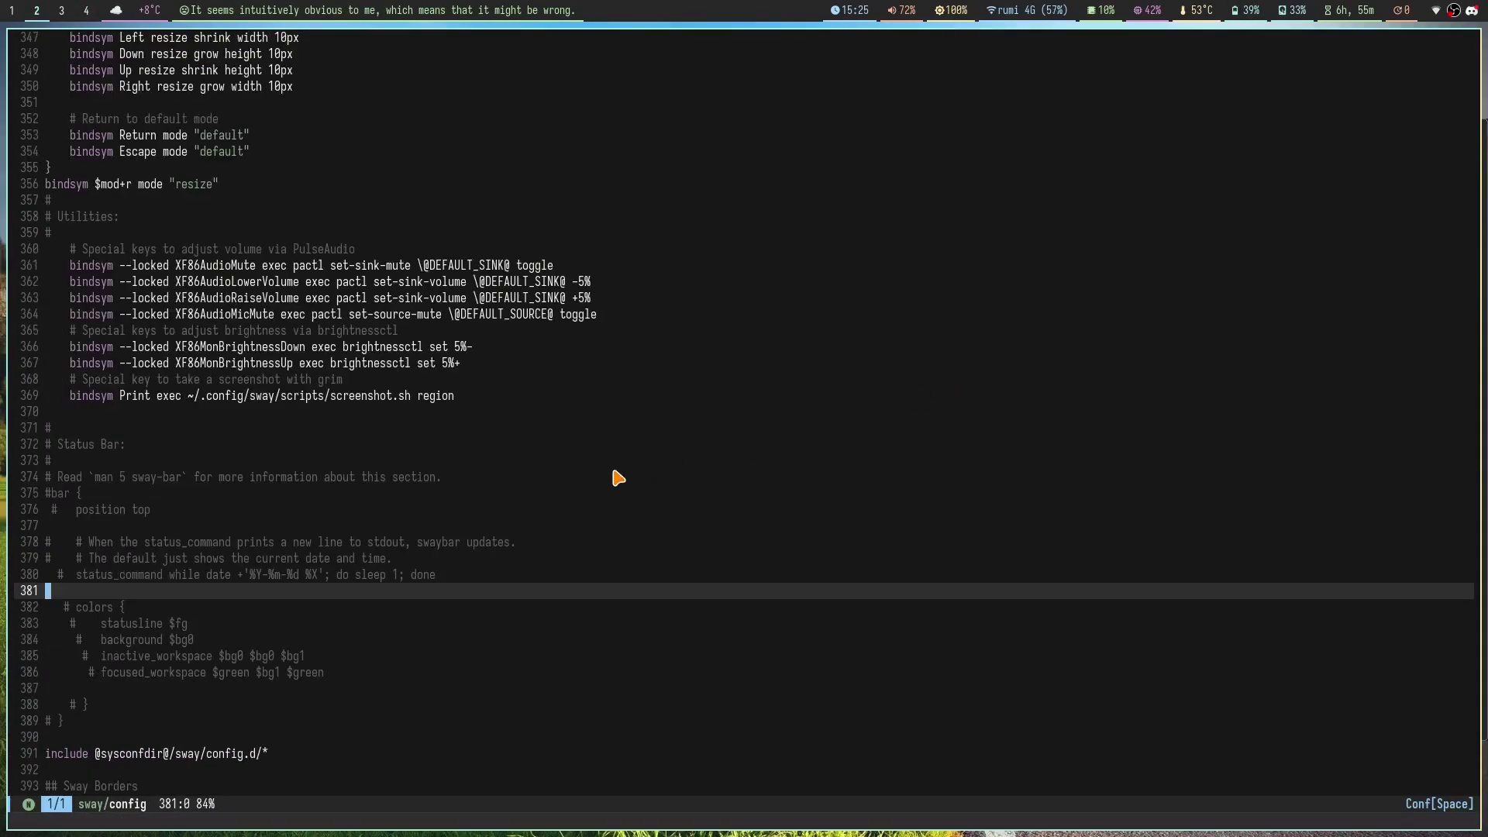